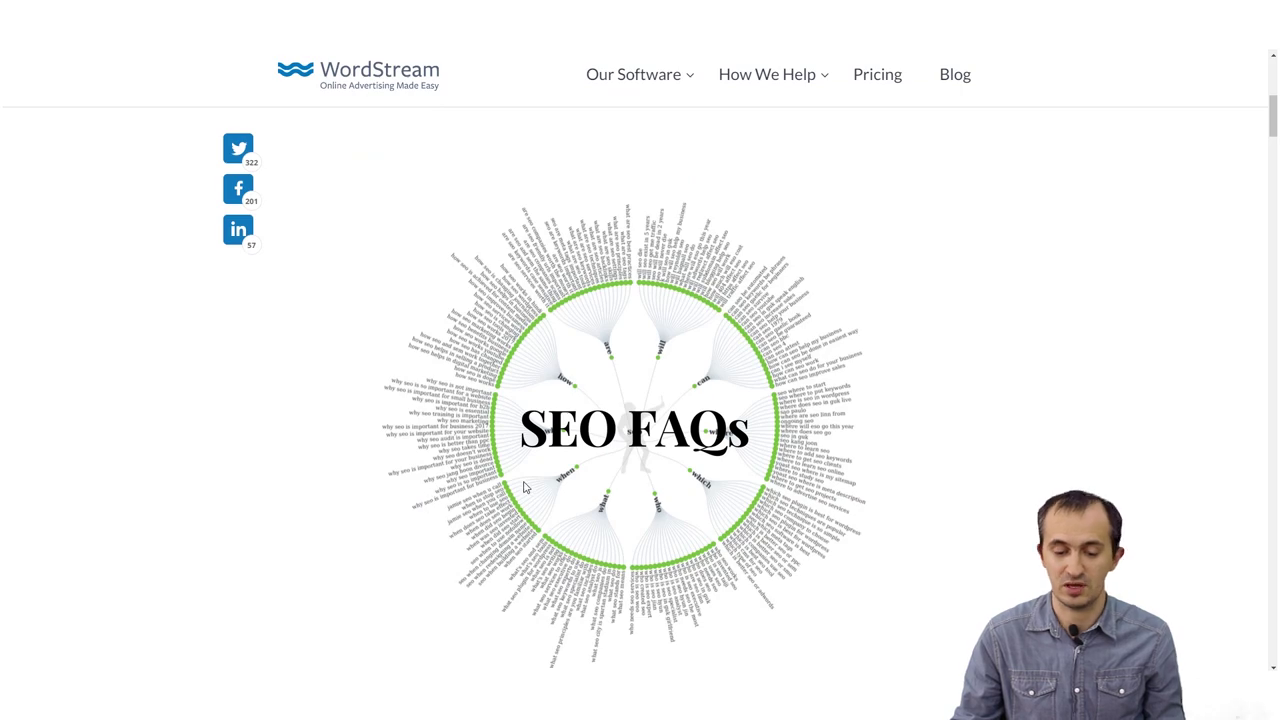
scroll(524, 487, "up", 3)
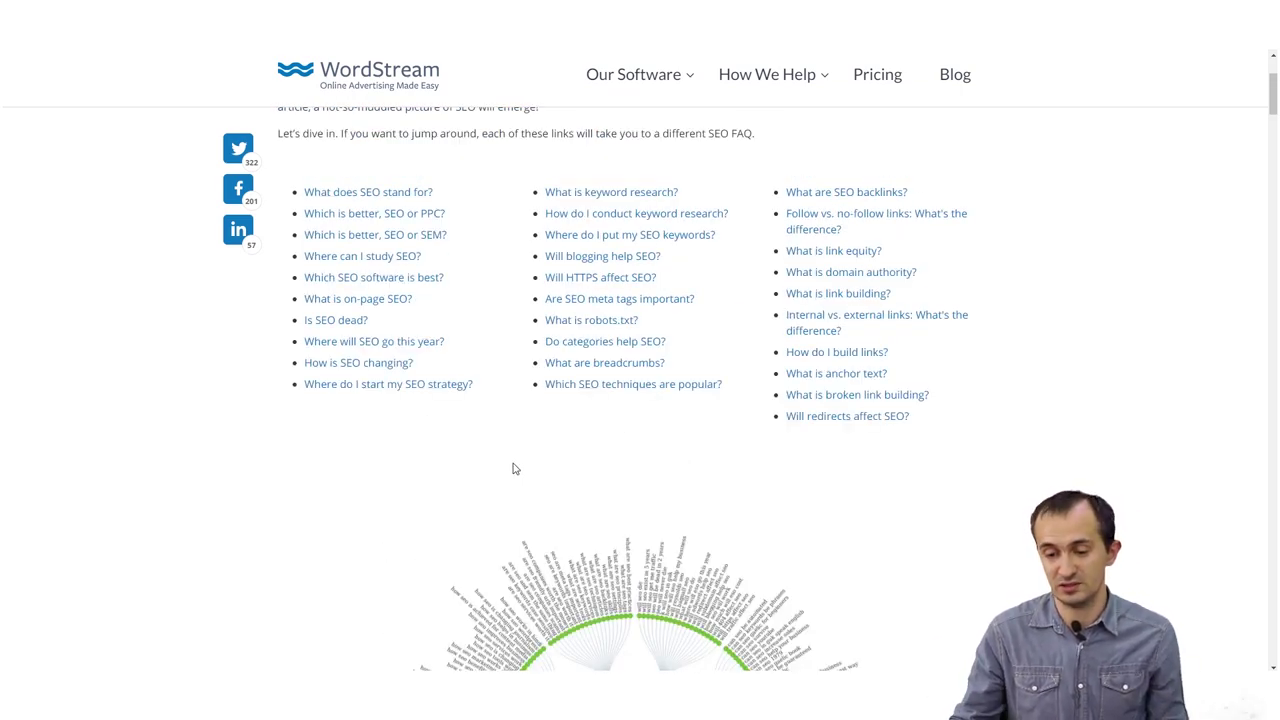
scroll(617, 404, "up", 2)
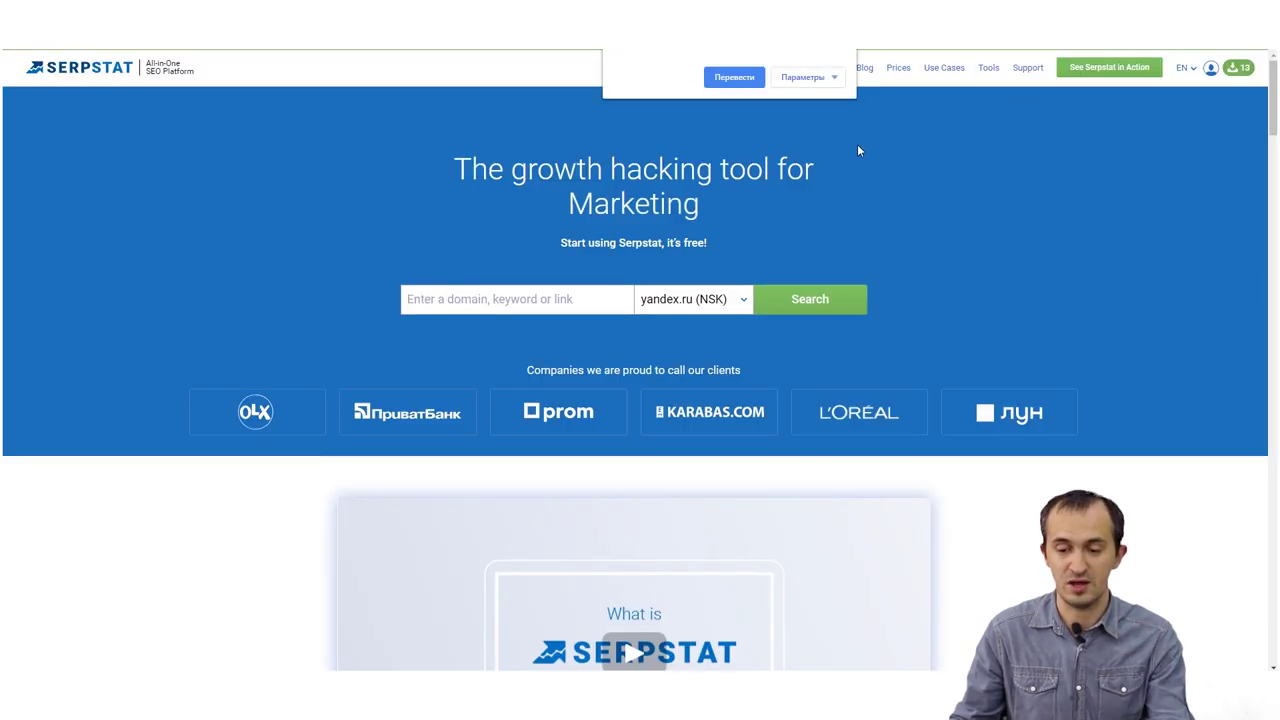
- Switch to Serpstat, dismiss the translation offer and search for the keyword "раскрутка сайта" in yandex.ru (NSK)
left_click(816, 104)
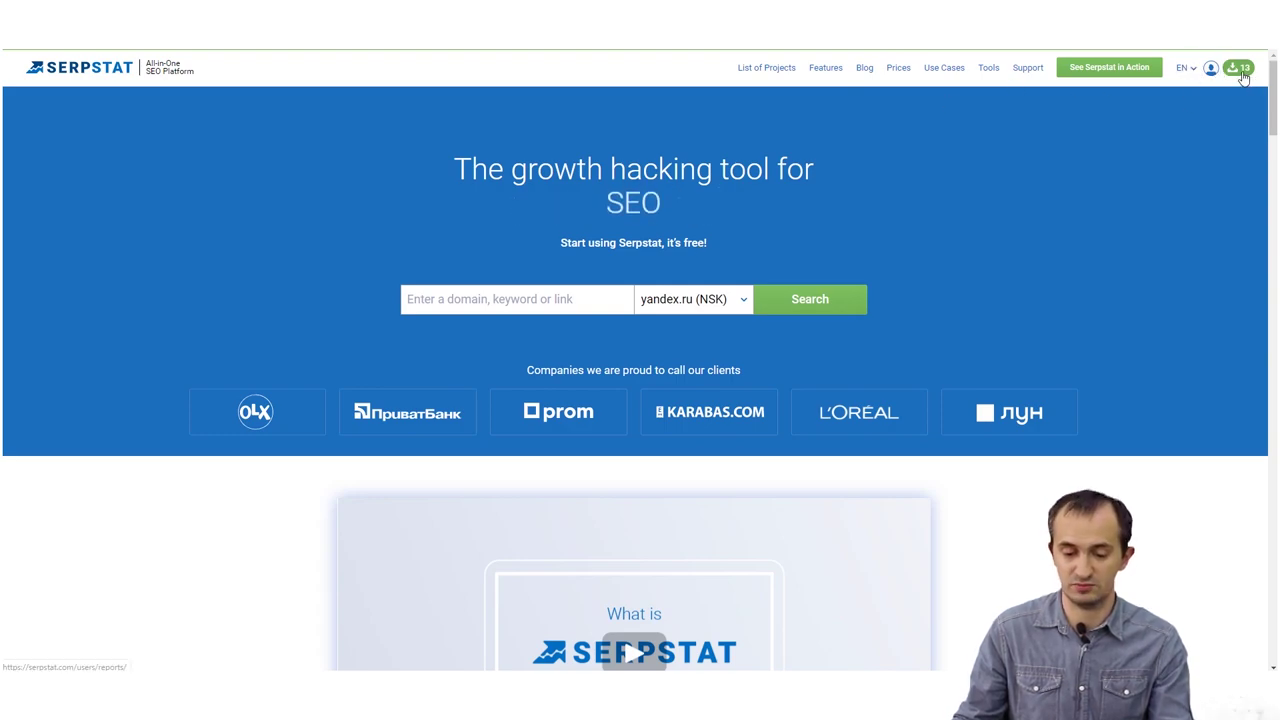
left_click(568, 291)
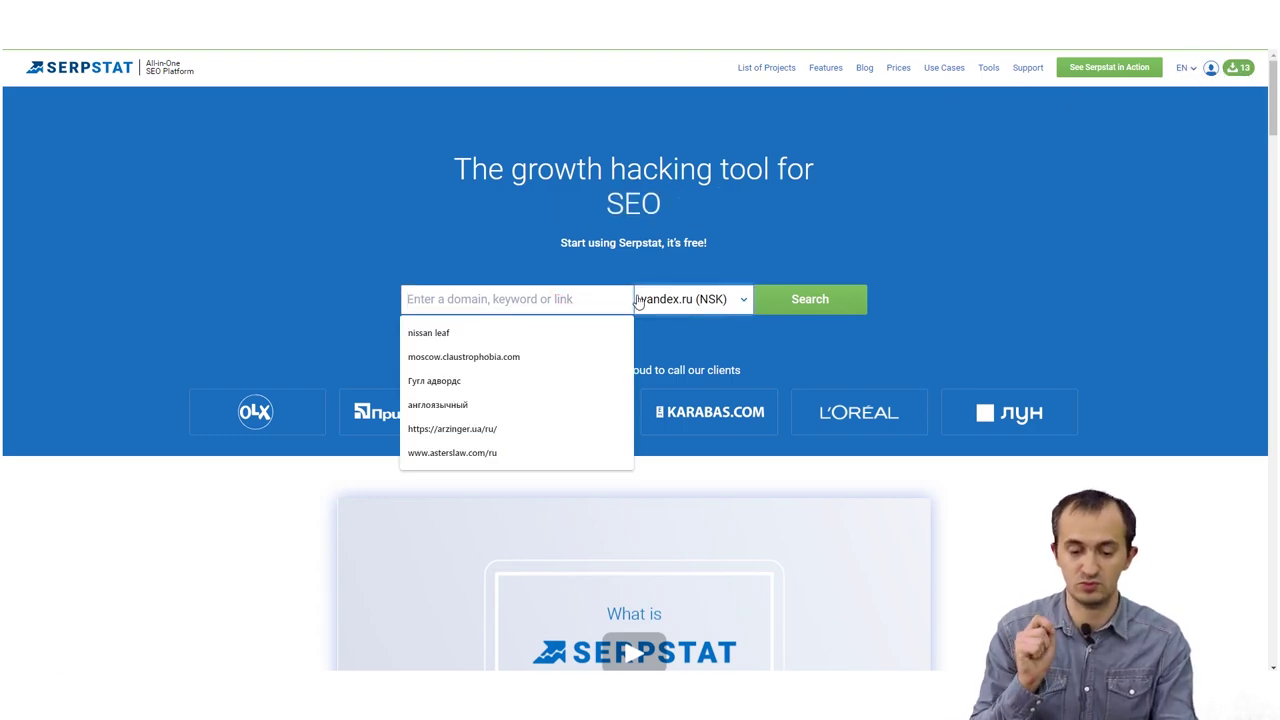
left_click(638, 303)
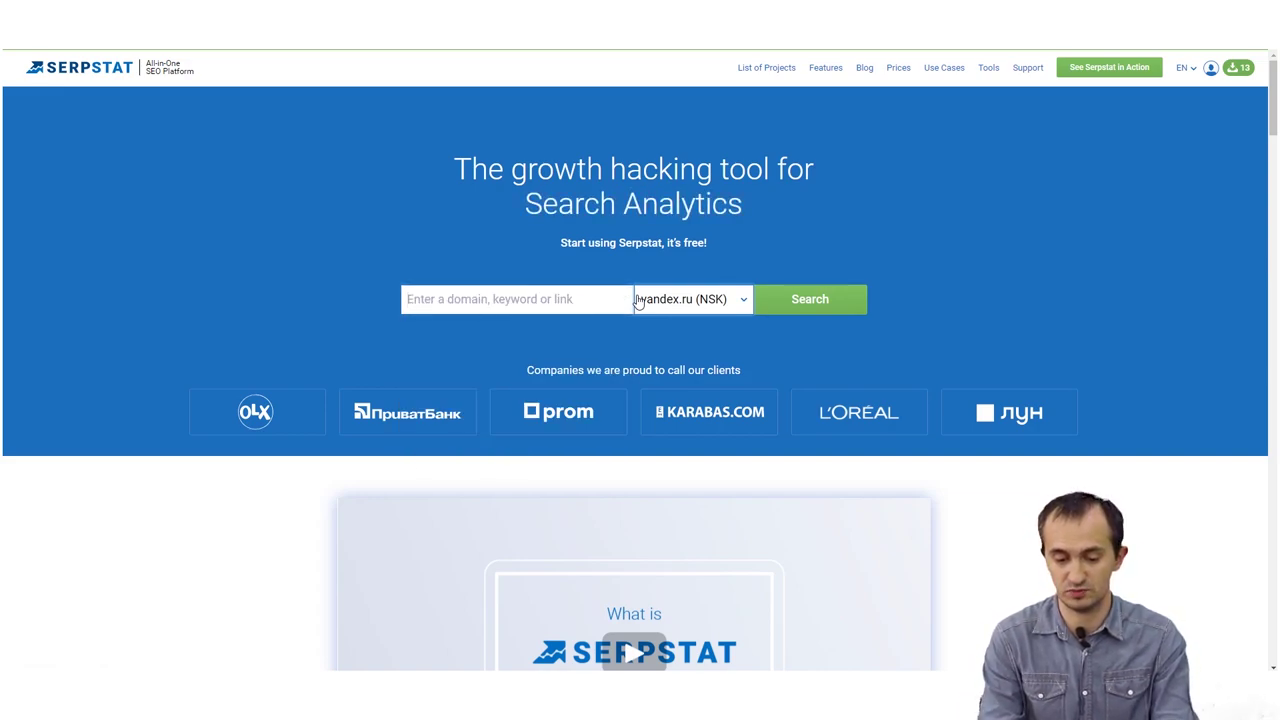
type("SEO")
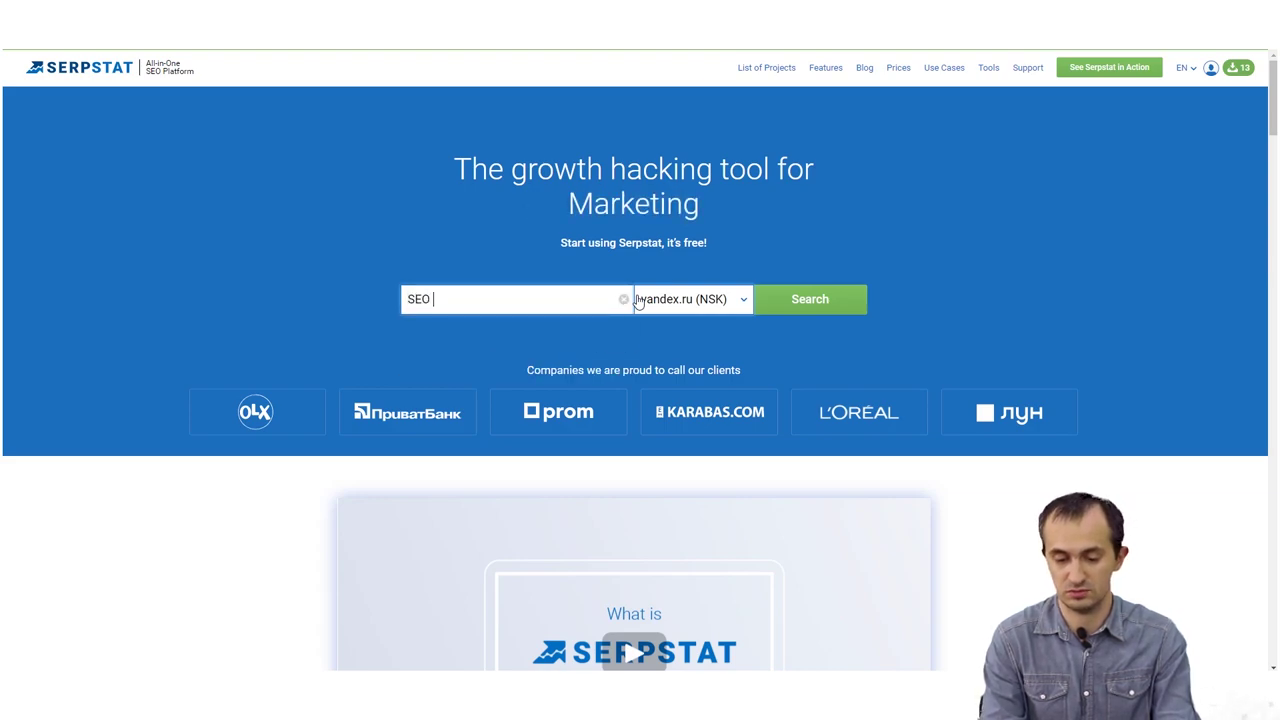
key("ctrl+a")
type("раскру")
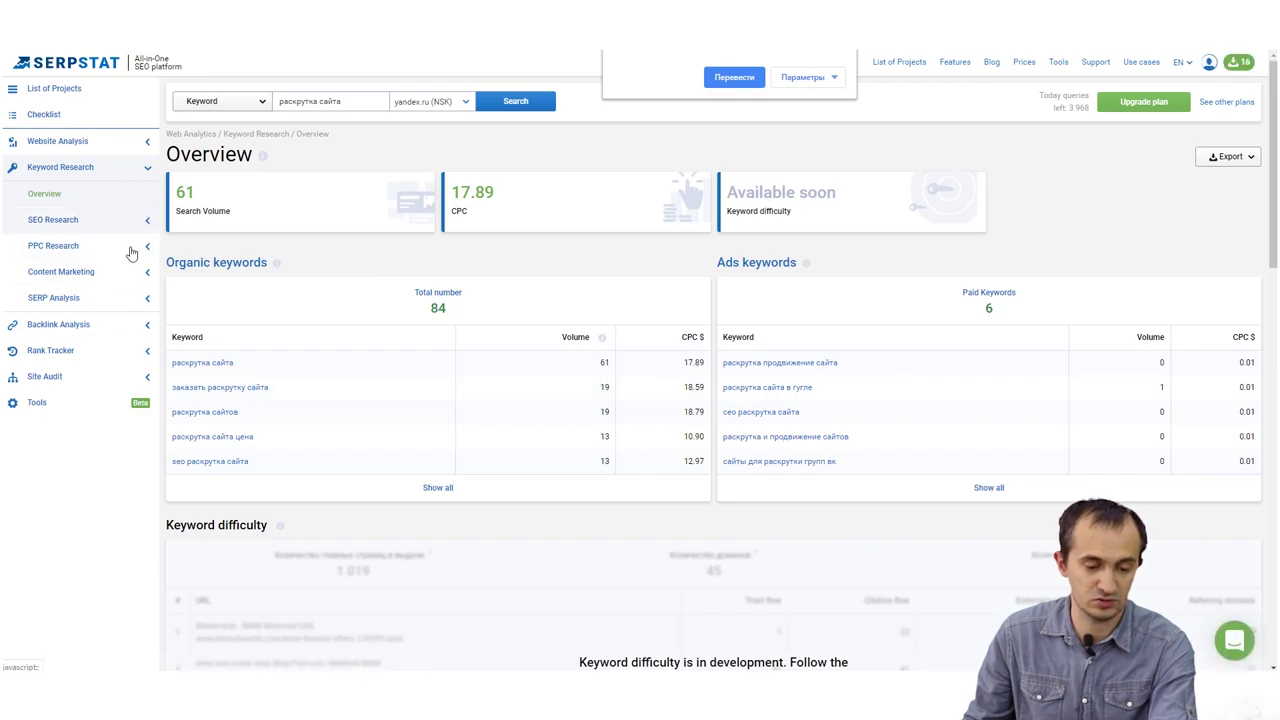
- Open the SEO Research search suggestions for the keyword and restrict them to questions only
left_click(140, 299)
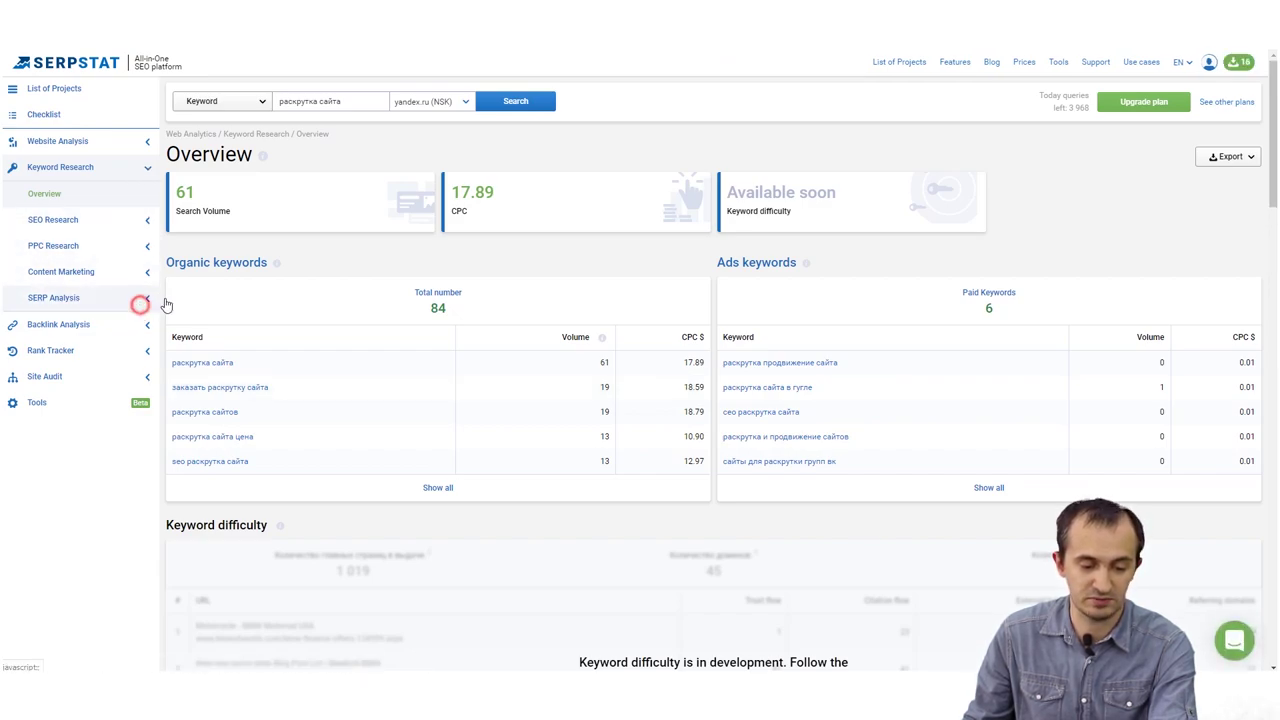
left_click(152, 219)
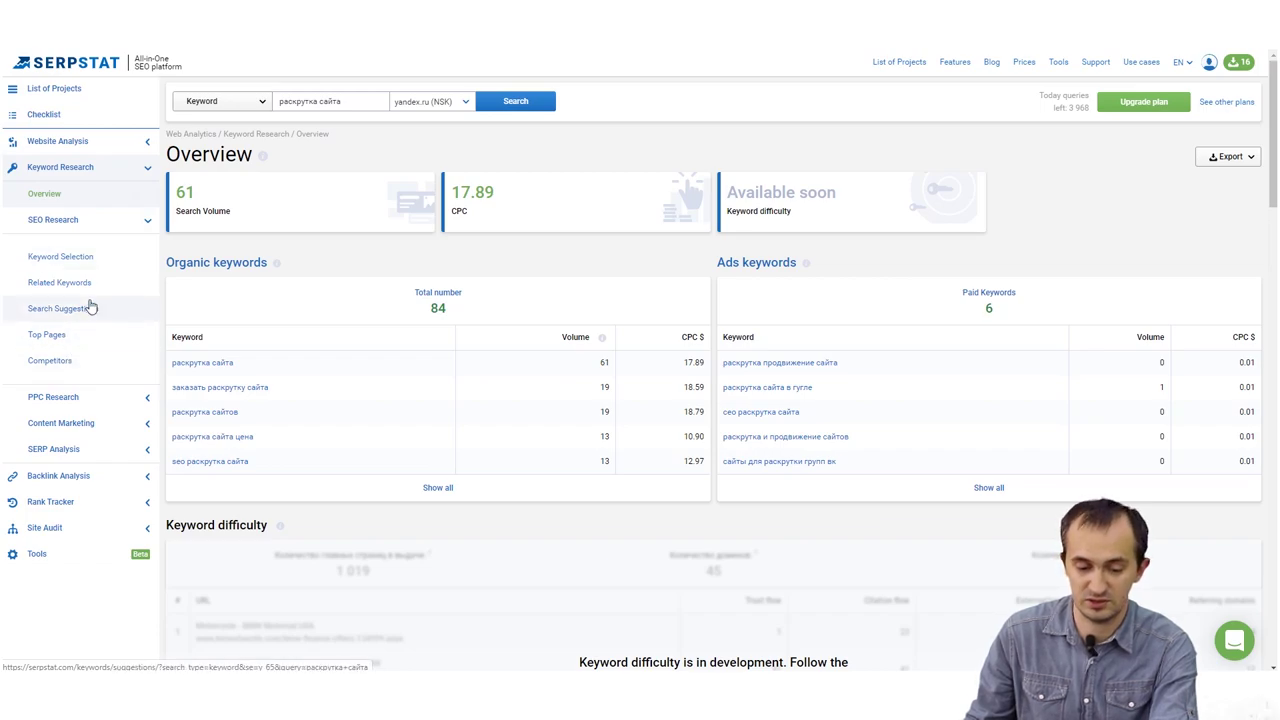
left_click(87, 314)
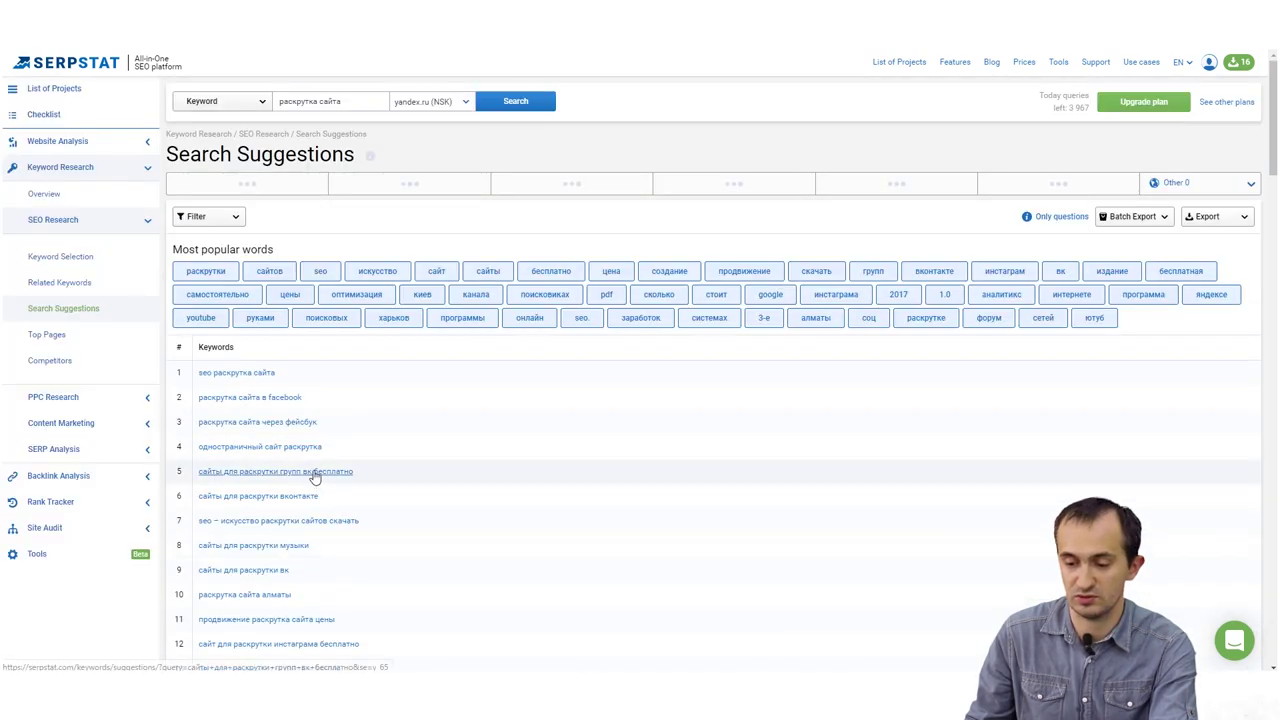
left_click(1057, 222)
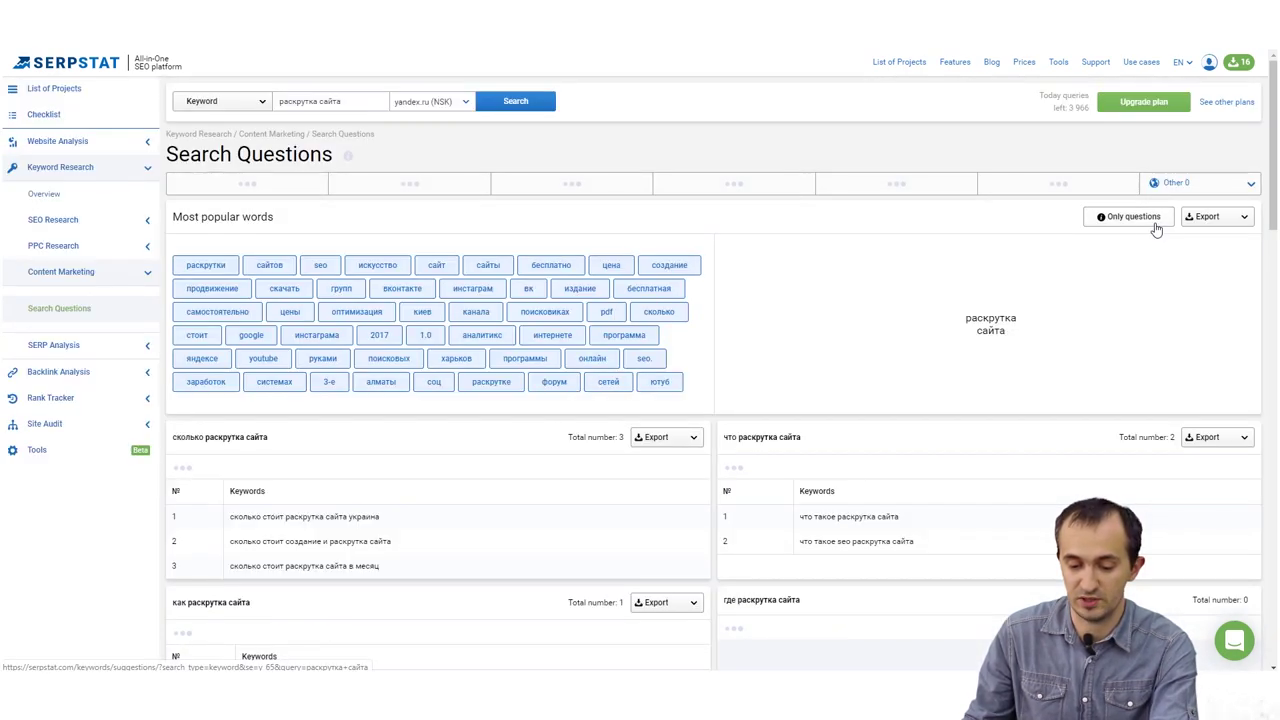
- Review the question groups for "раскрутка сайта" and run the Search Questions report for the keyword "seo"
scroll(900, 449, "down", 3)
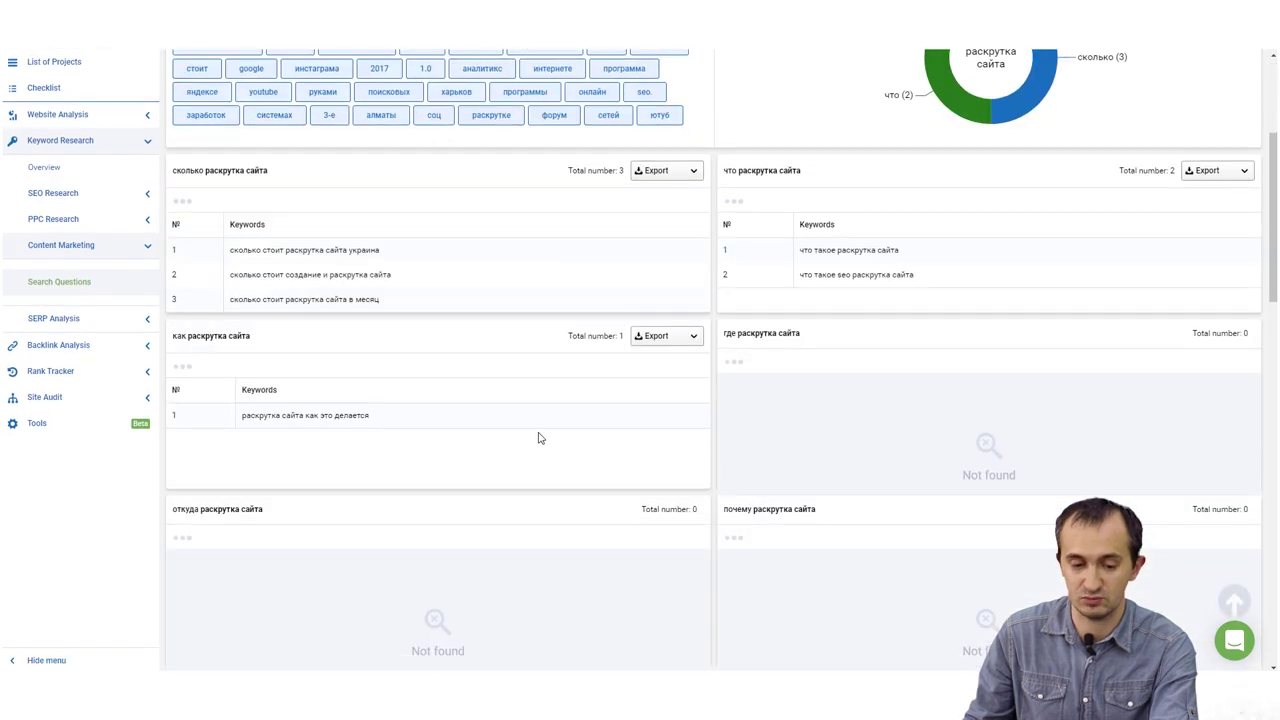
scroll(538, 438, "down", 10)
scroll(517, 449, "up", 8)
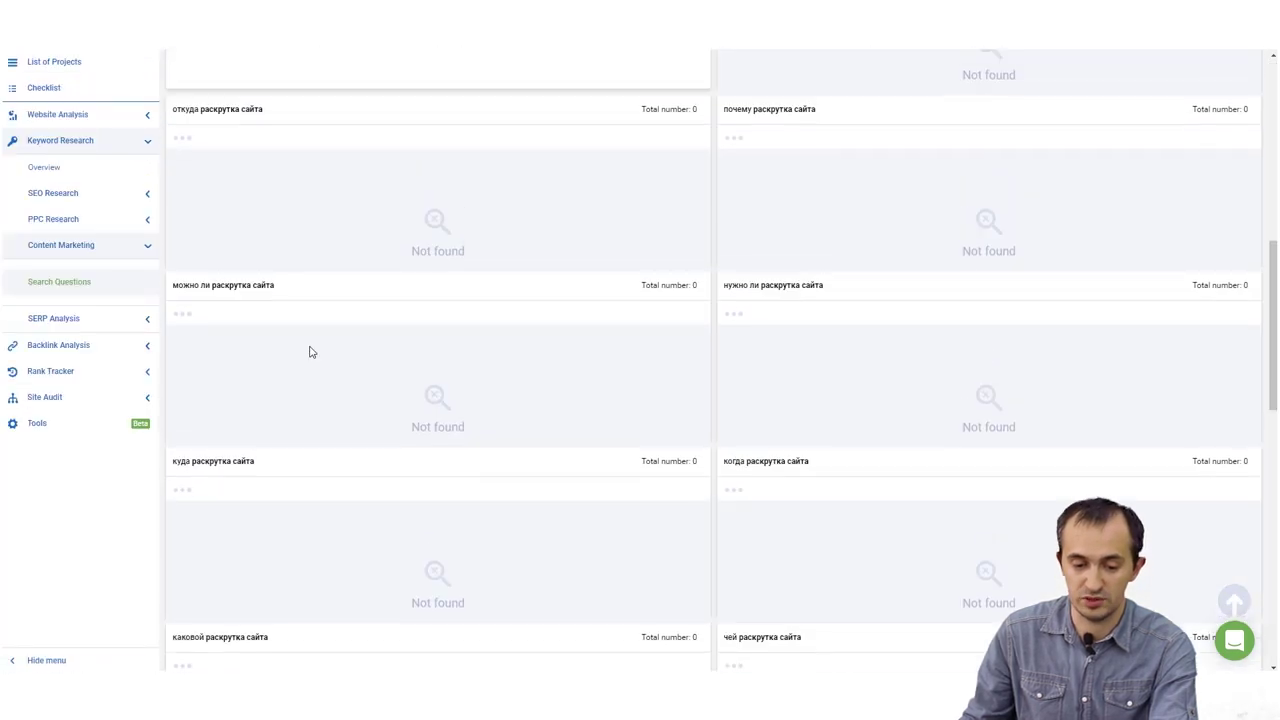
scroll(310, 352, "up", 10)
triple_click(330, 101)
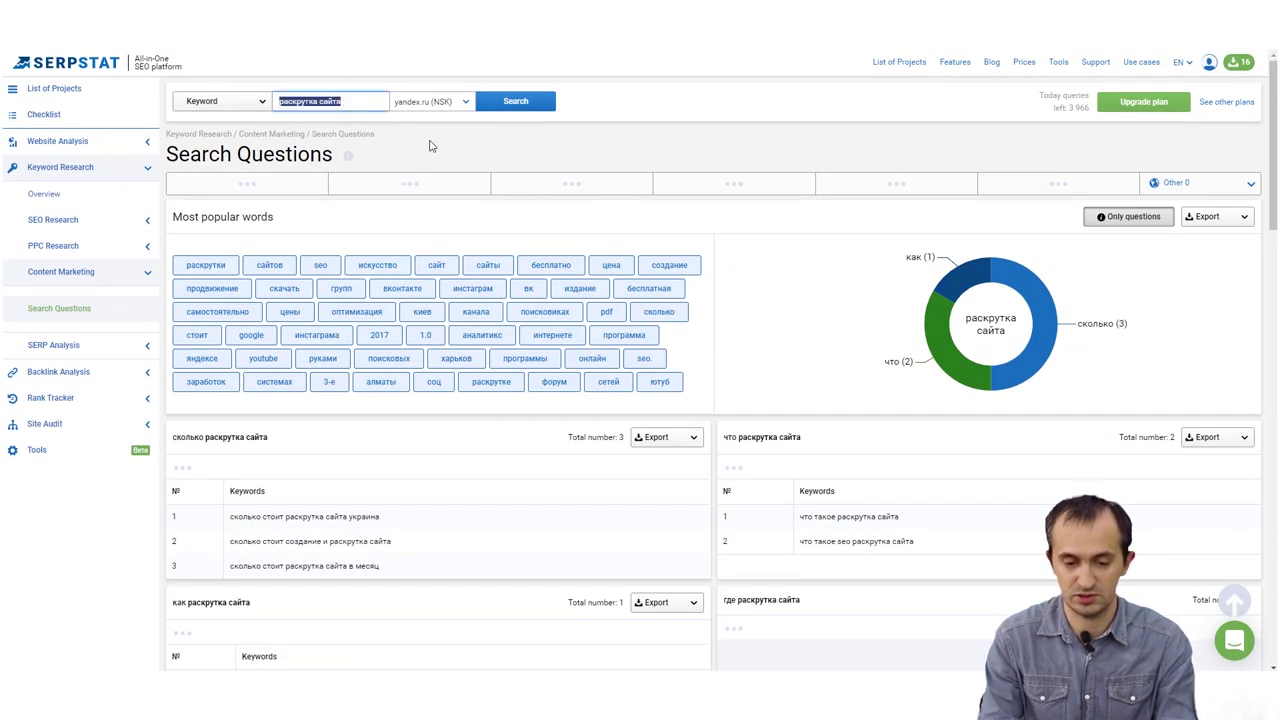
type("seo")
key("Return")
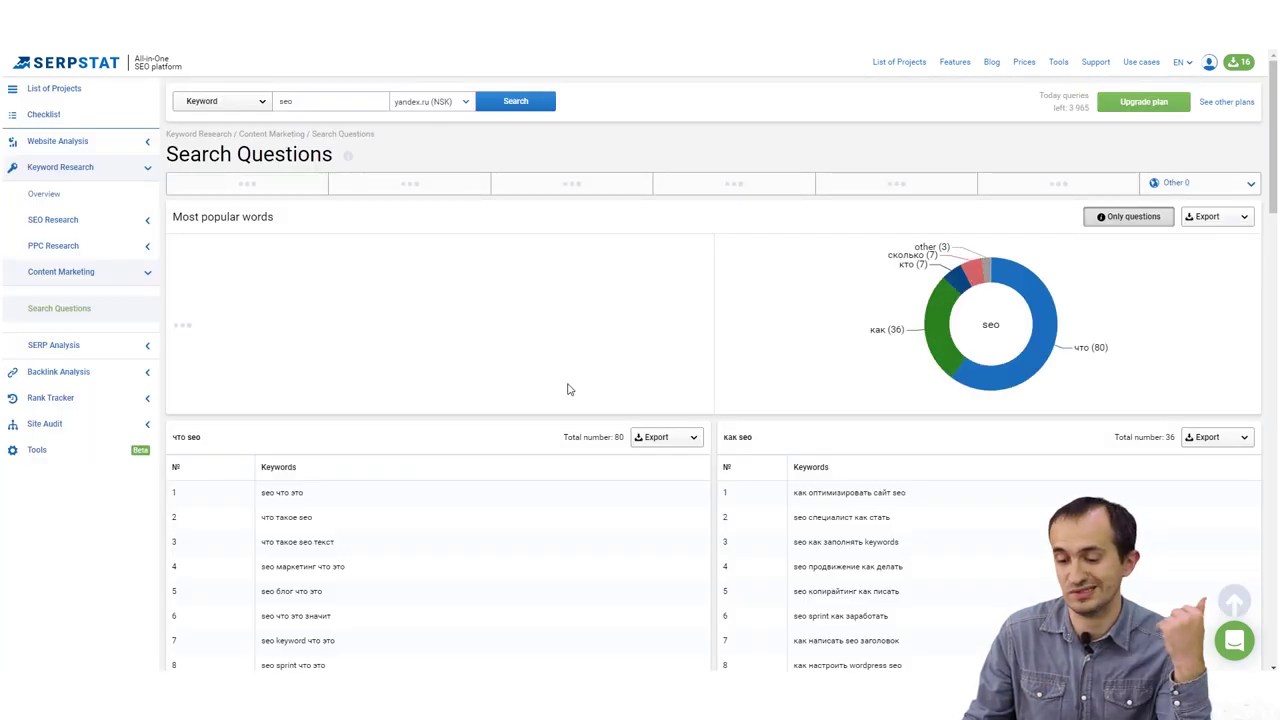
- Look through the "seo" question groups and export the whole report in XLSX Microsoft Excel format
scroll(566, 384, "down", 3)
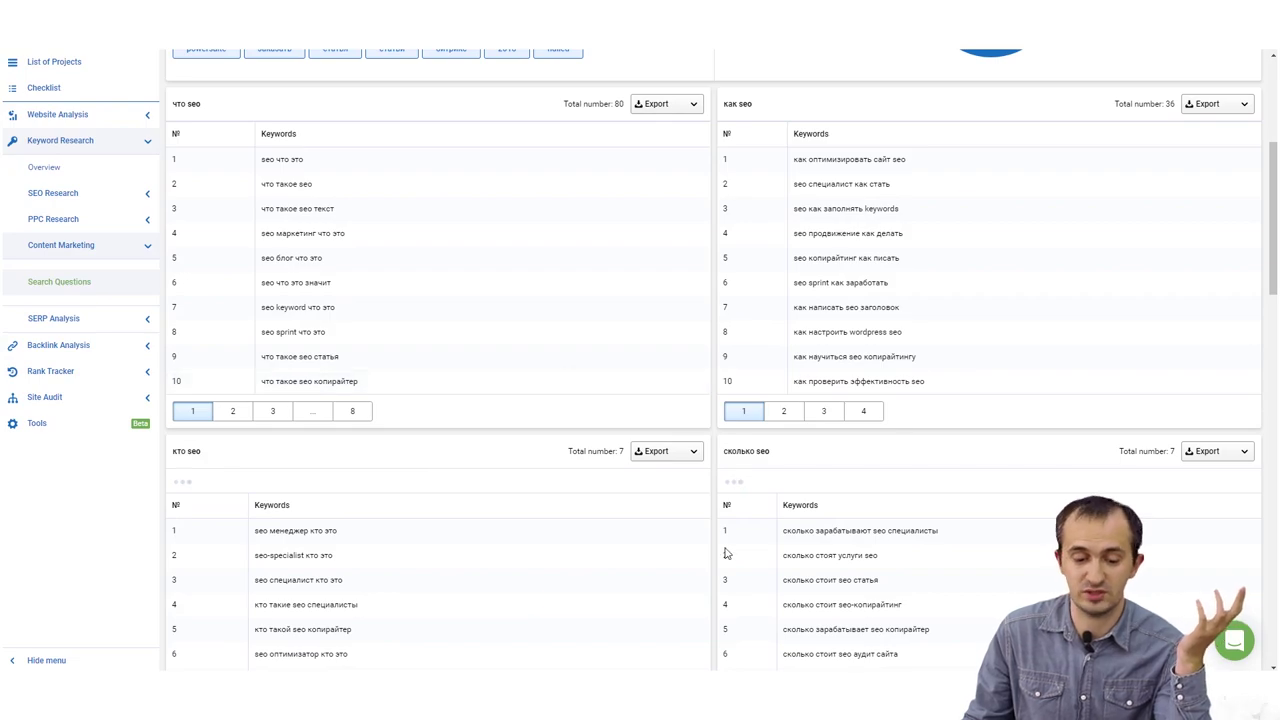
scroll(480, 340, "down", 3)
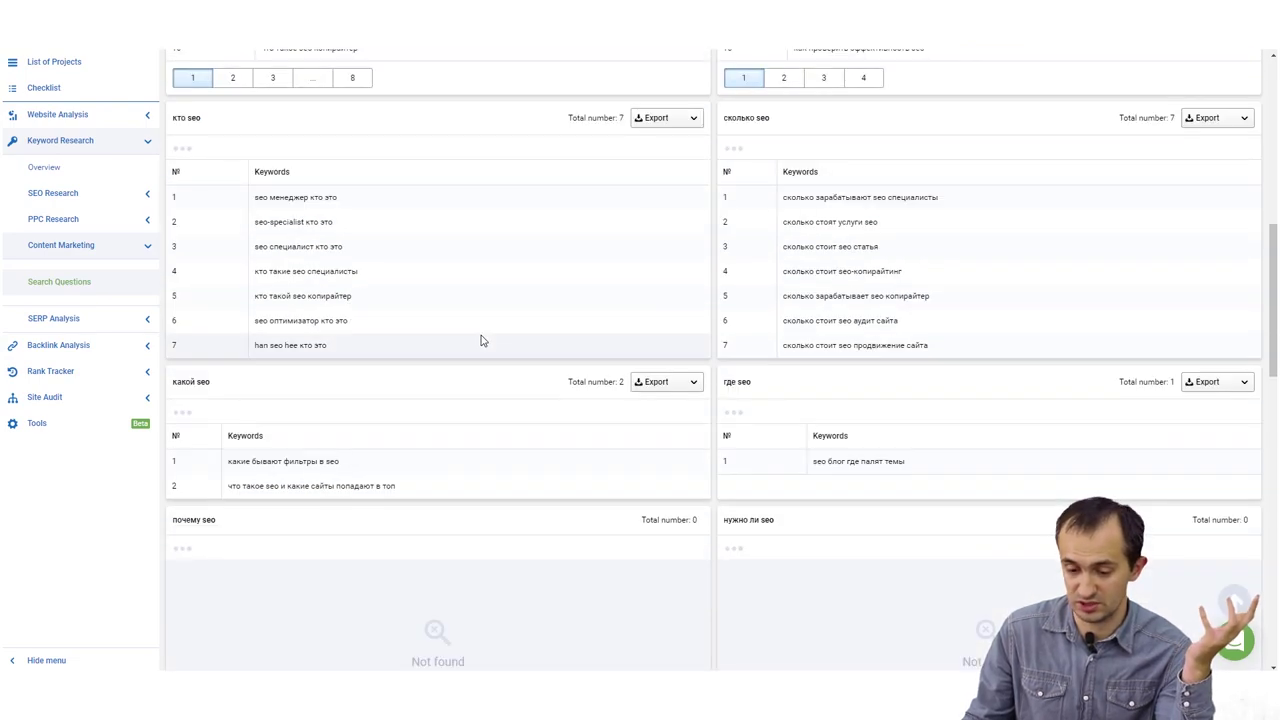
scroll(480, 340, "down", 3)
scroll(480, 345, "up", 10)
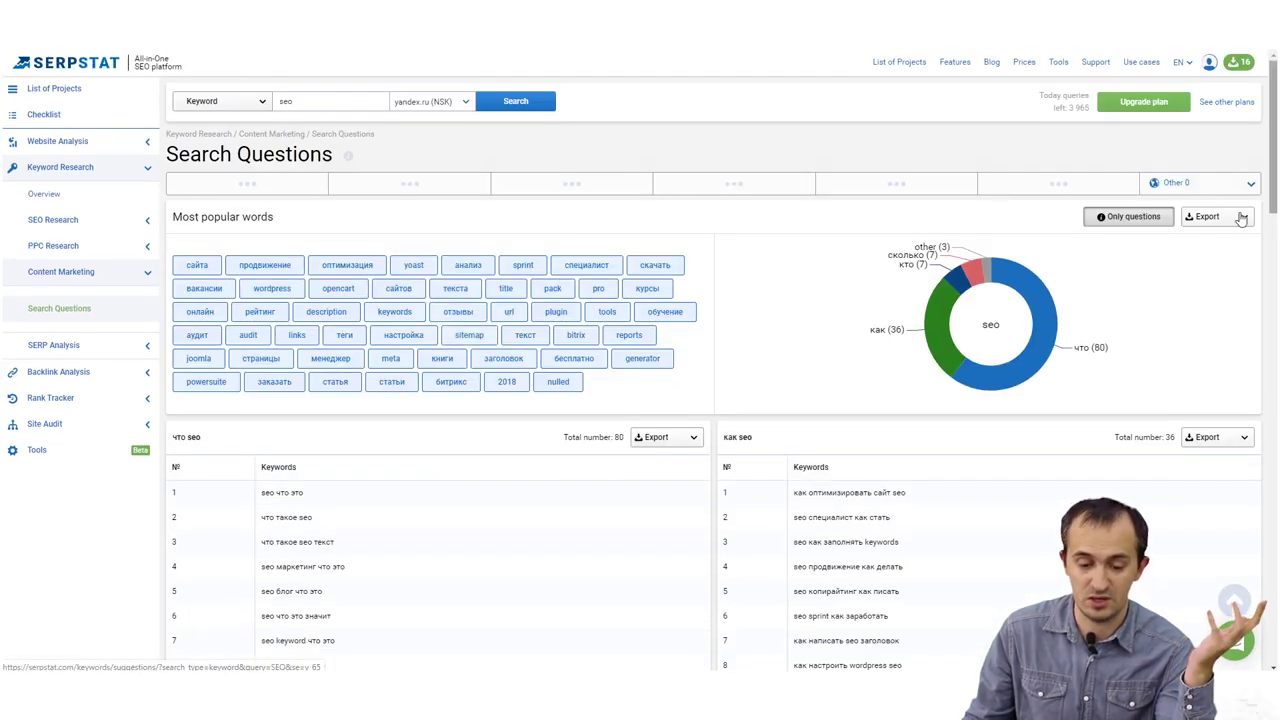
scroll(696, 414, "down", 3)
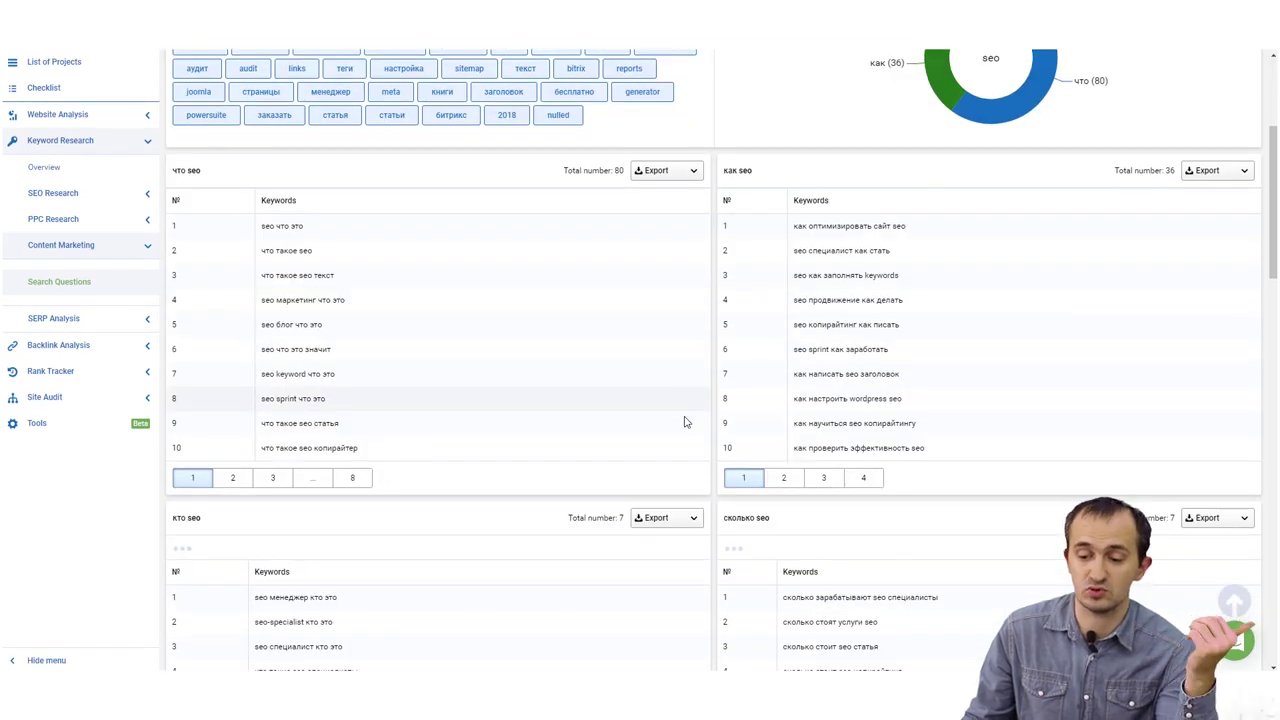
scroll(686, 422, "up", 3)
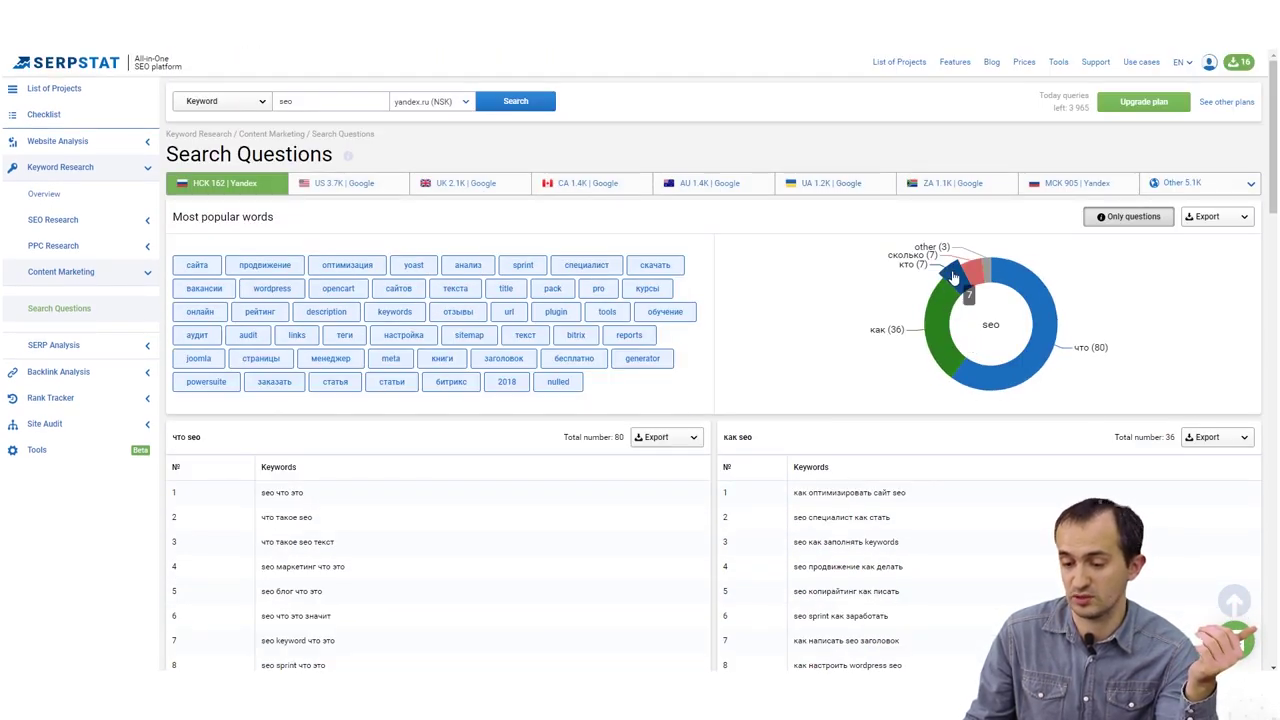
left_click(1205, 217)
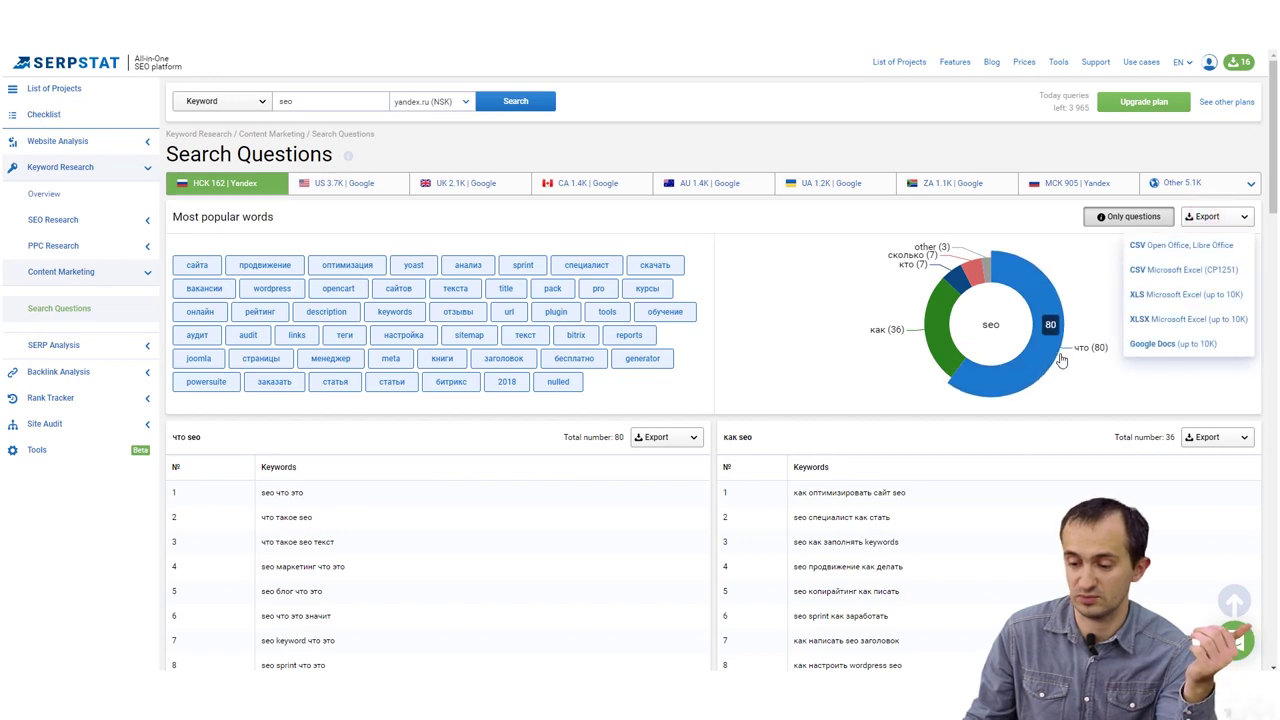
left_click(1192, 319)
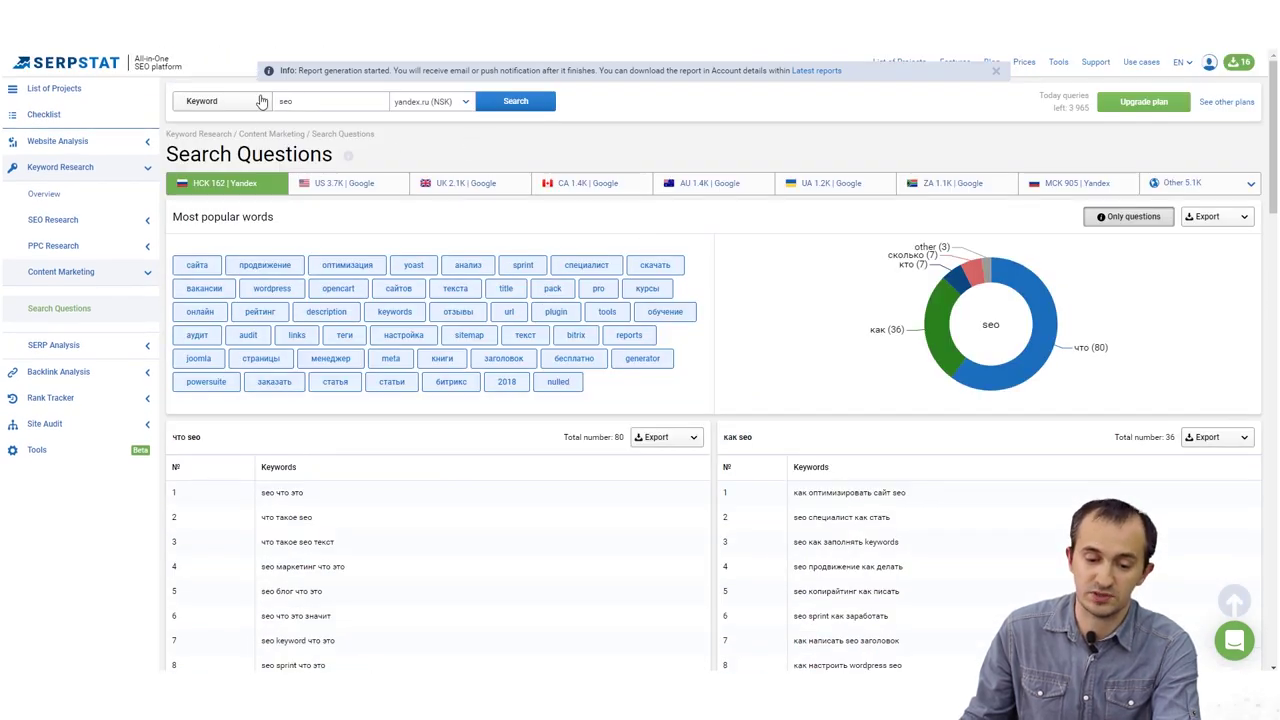
- Run the Search Questions report for the keyword "продвижение"
double_click(305, 101)
type("продв")
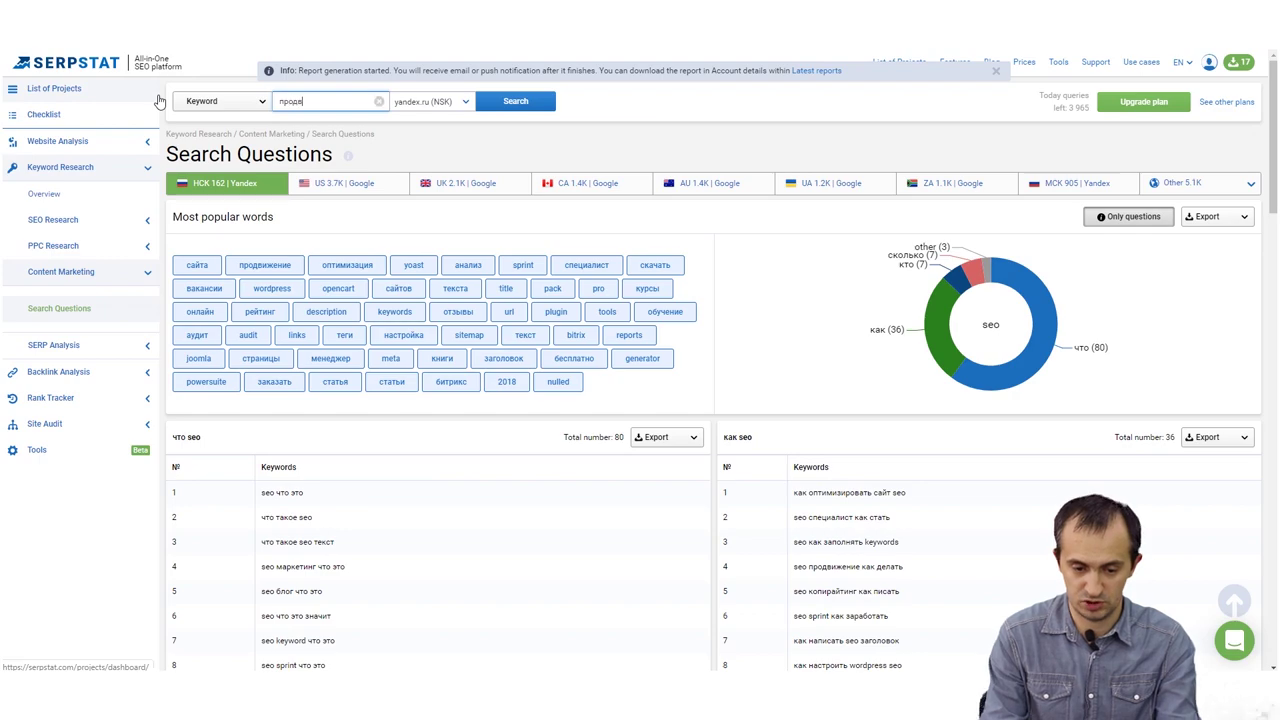
type("ижение")
key("Return")
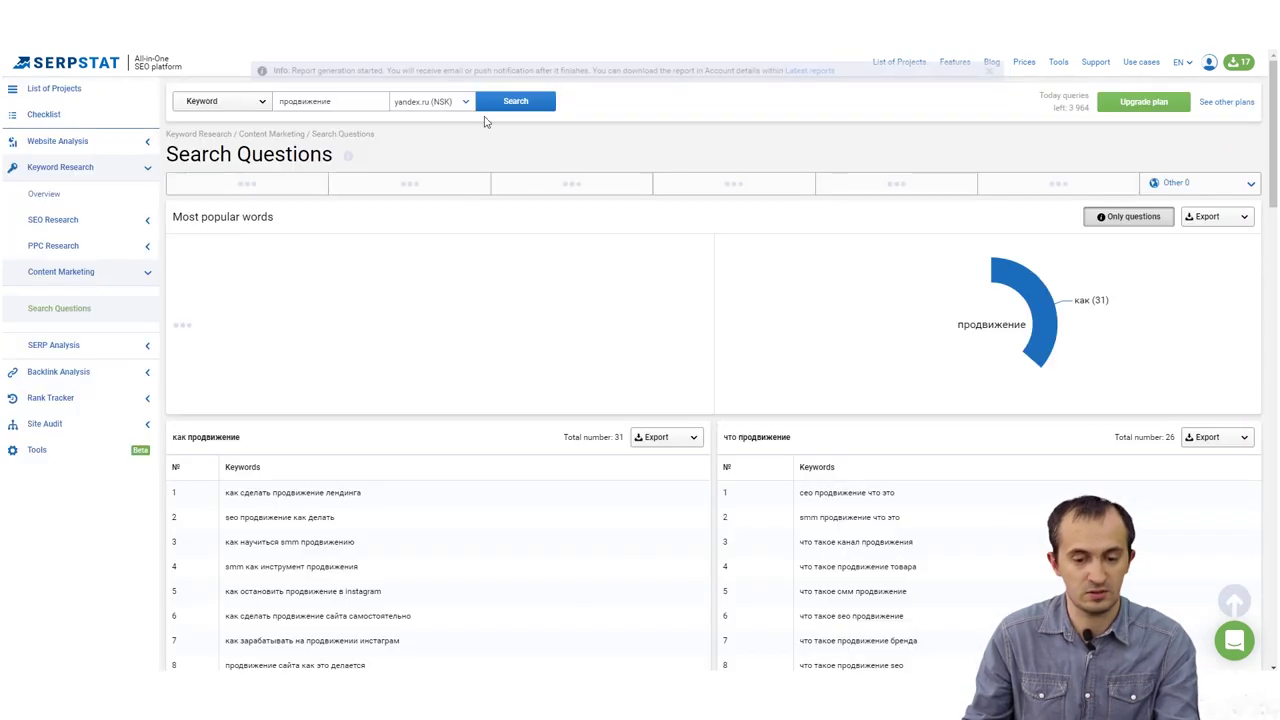
- Download the finished "seo" report and export the "продвижение" questions for yandex.ru (NSK) as XLSX
left_click(1237, 216)
left_click(445, 70)
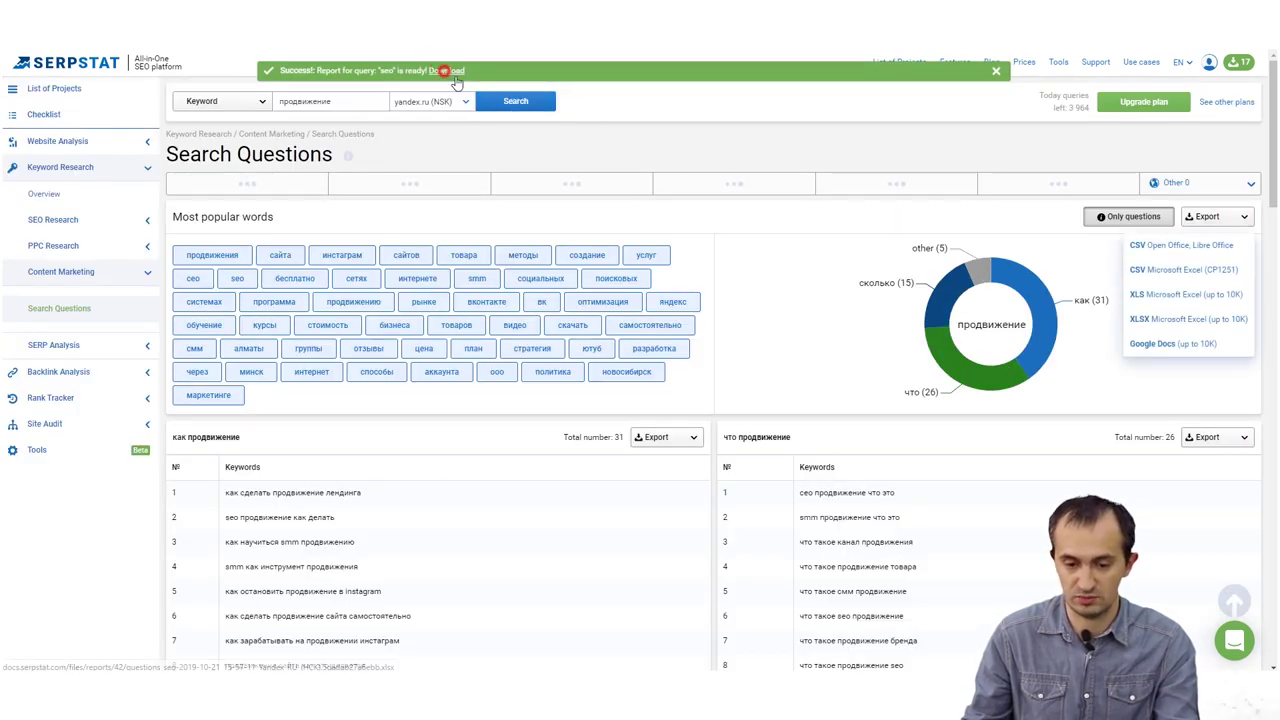
left_click(1166, 318)
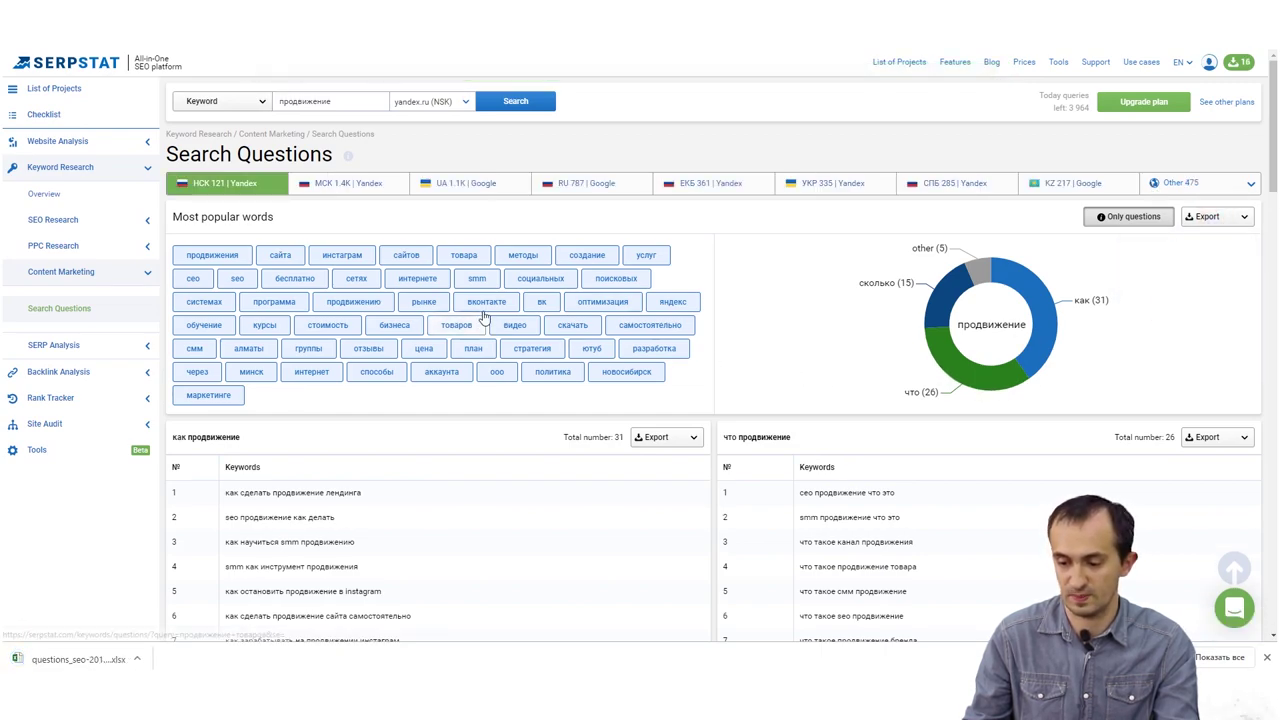
- Switch the "продвижение" report to the Moscow Yandex database and export its questions as XLSX
left_click(337, 184)
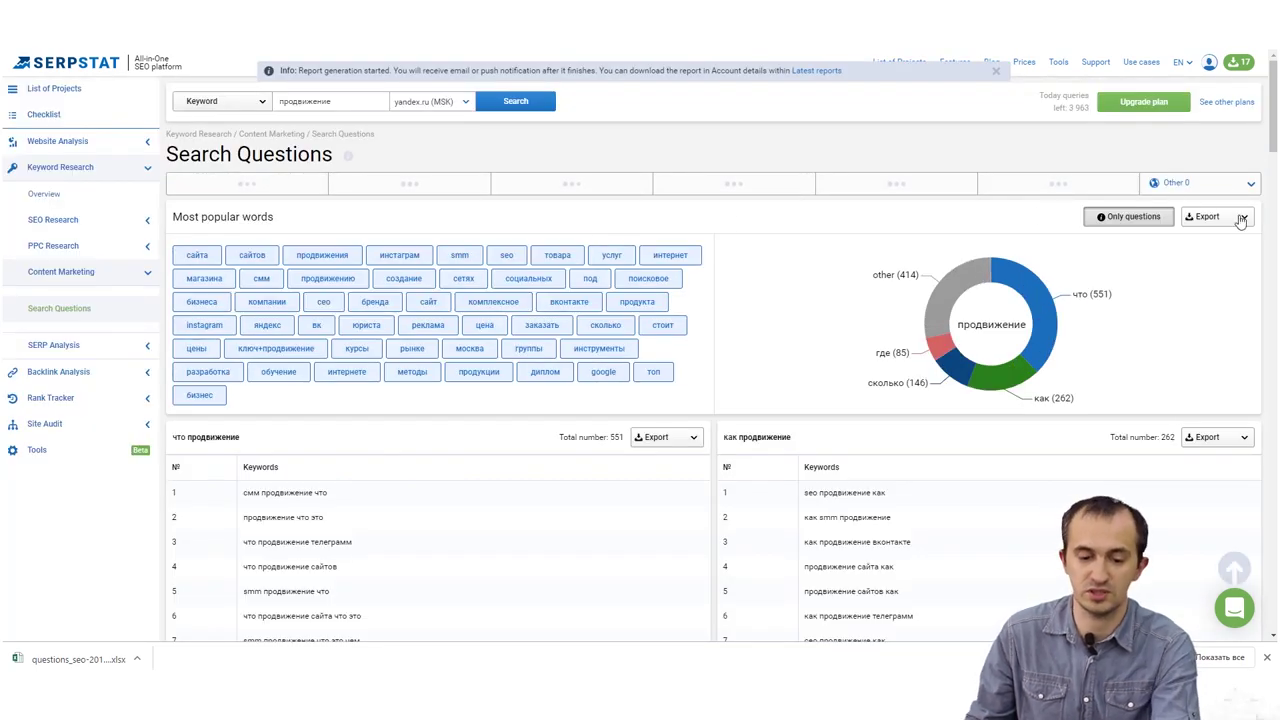
left_click(1242, 218)
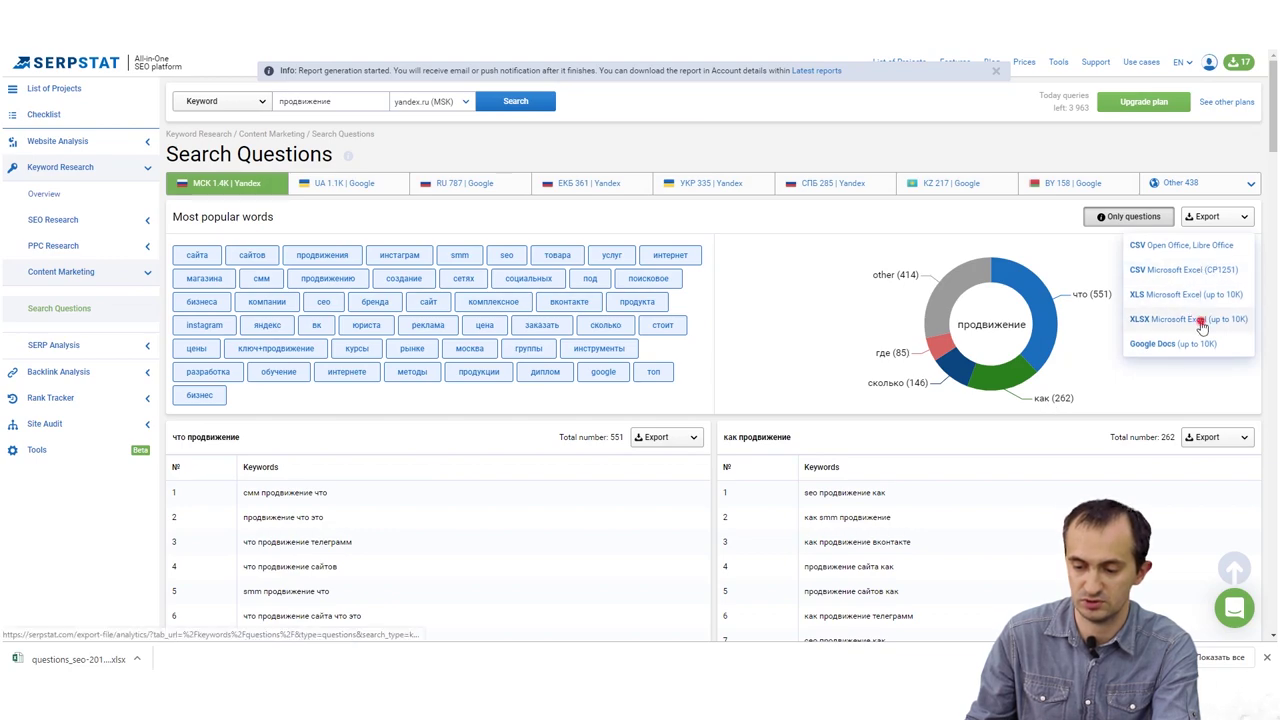
left_click(1240, 218)
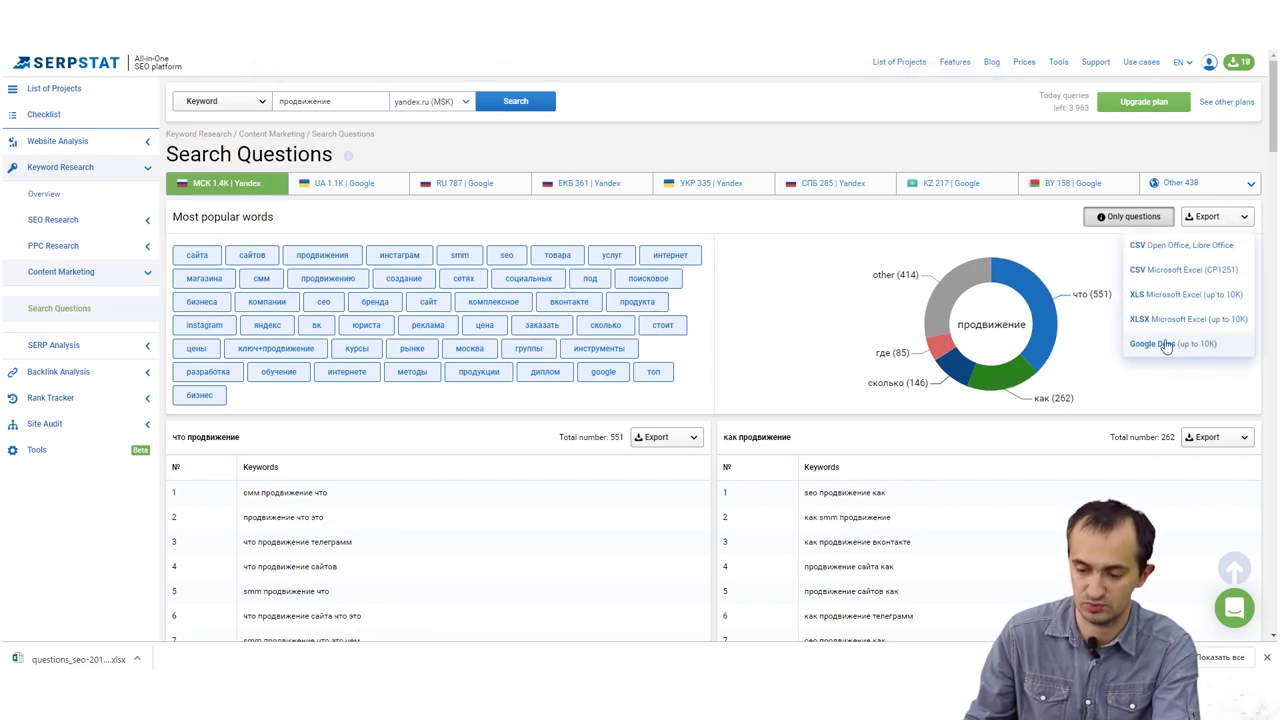
left_click(1170, 316)
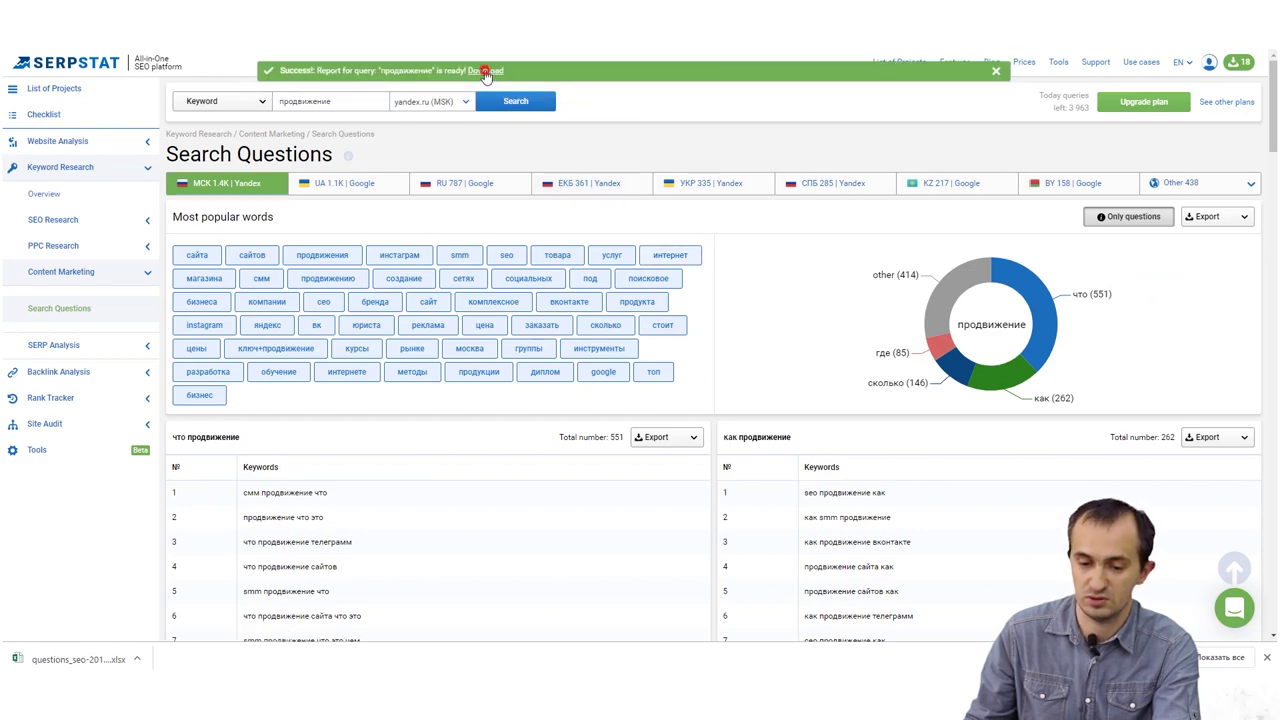
- Download the two finished XLSX reports for the query "продвижение"
left_click(485, 72)
double_click(347, 104)
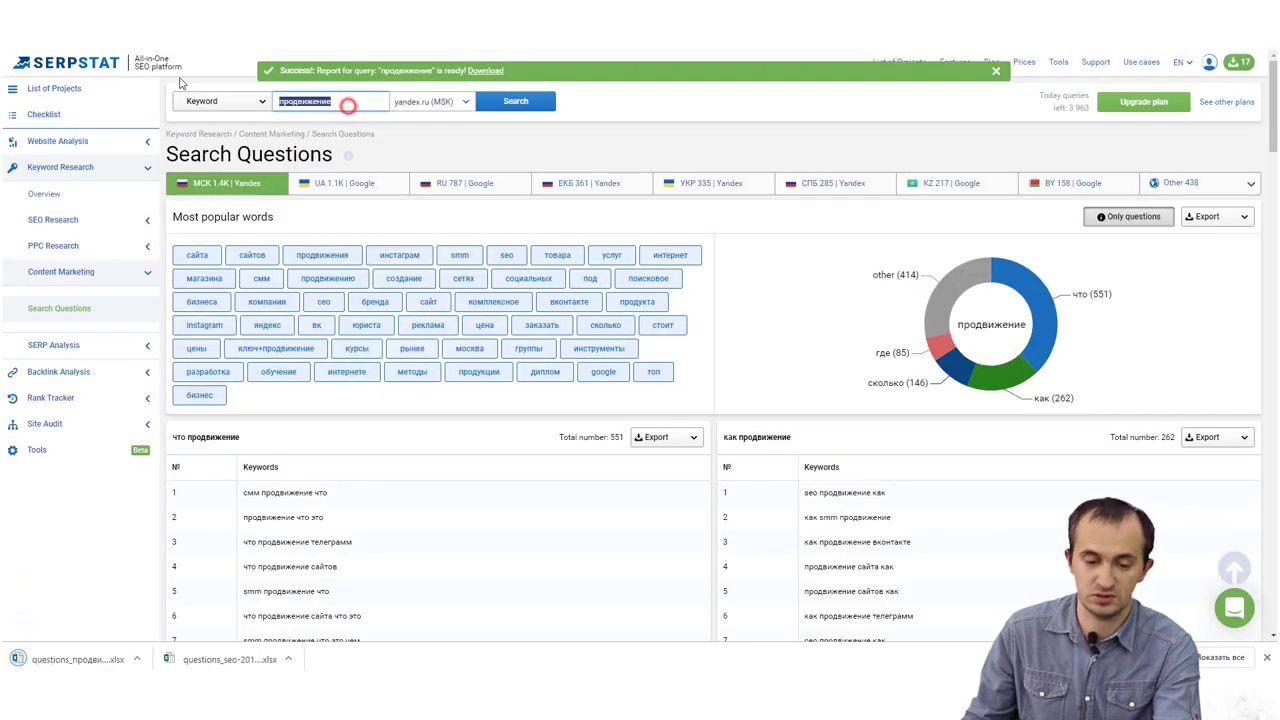
key("BackSpace")
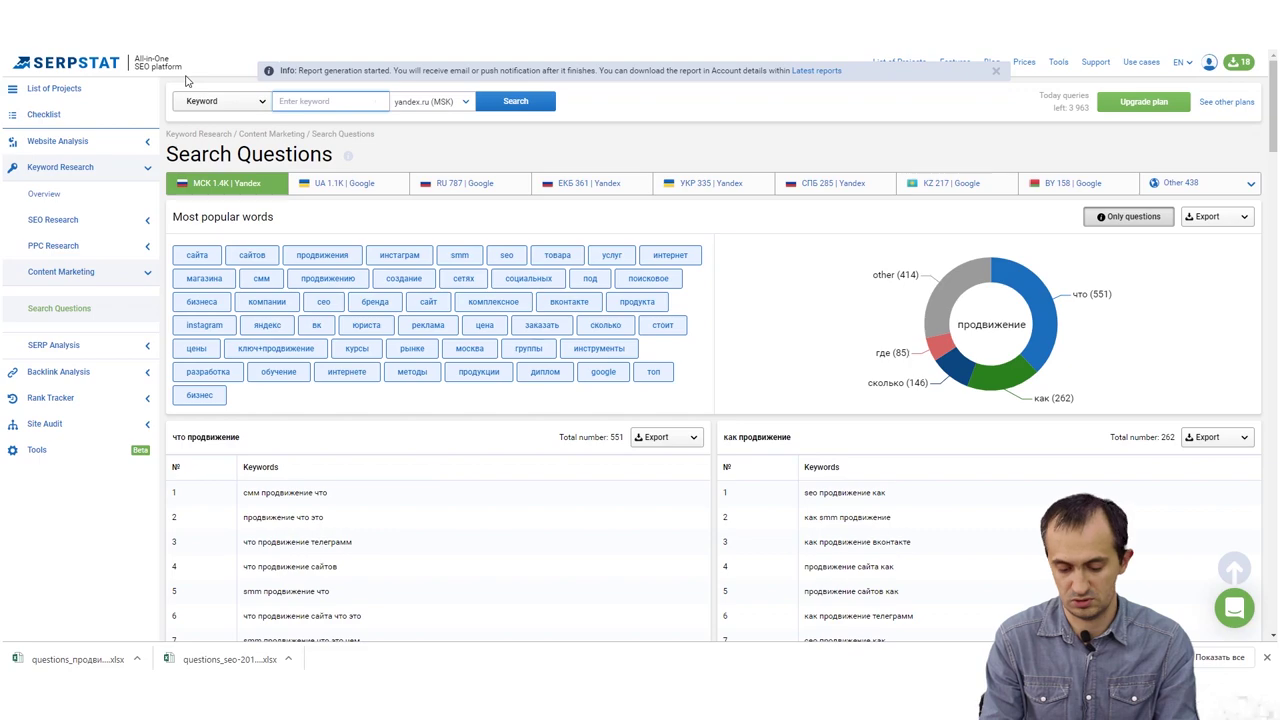
type("продв")
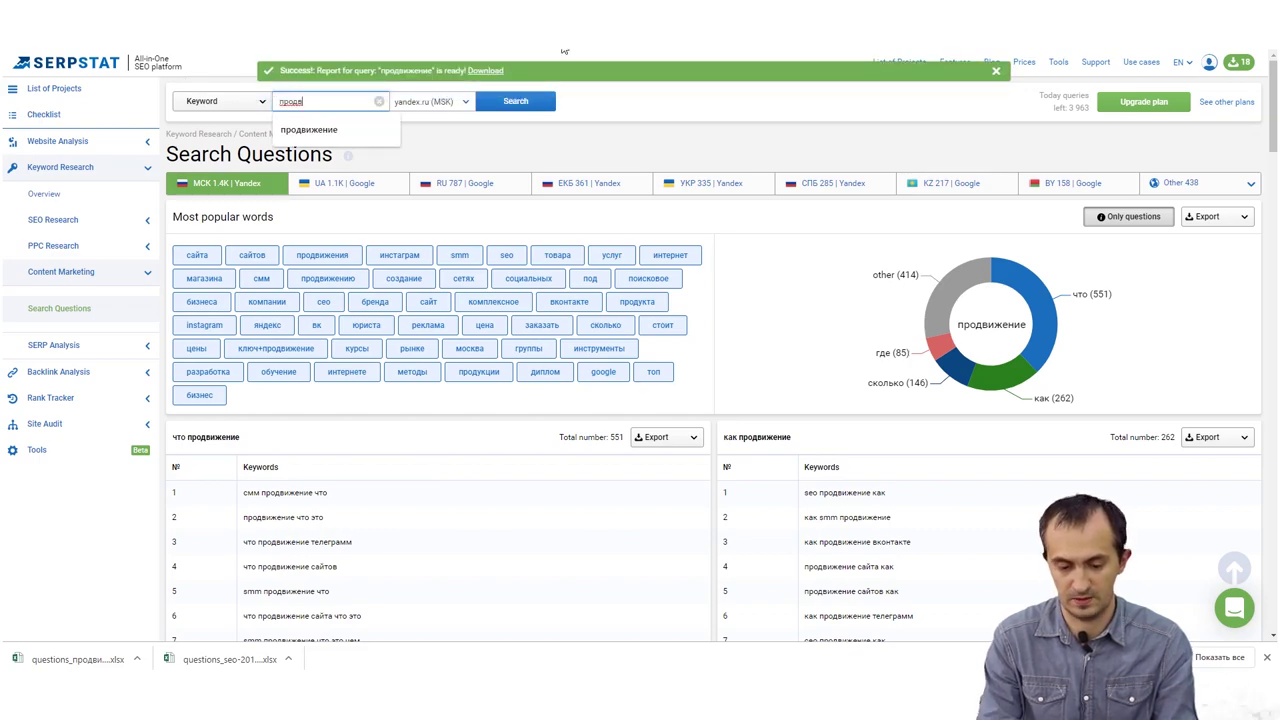
left_click(487, 71)
- Run the Search Questions report for the keyword "раскрутка" in yandex.ru (MSK) and export its questions as XLSX
double_click(310, 101)
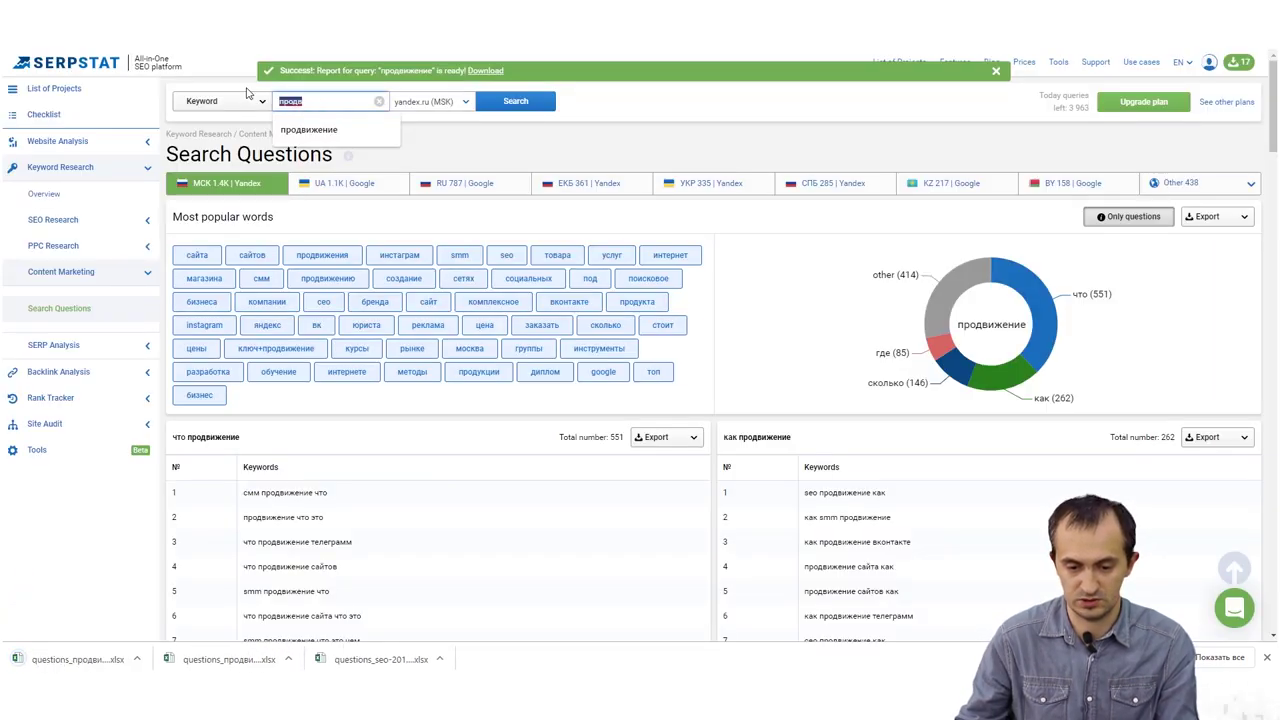
type("hc")
type("раскрутка")
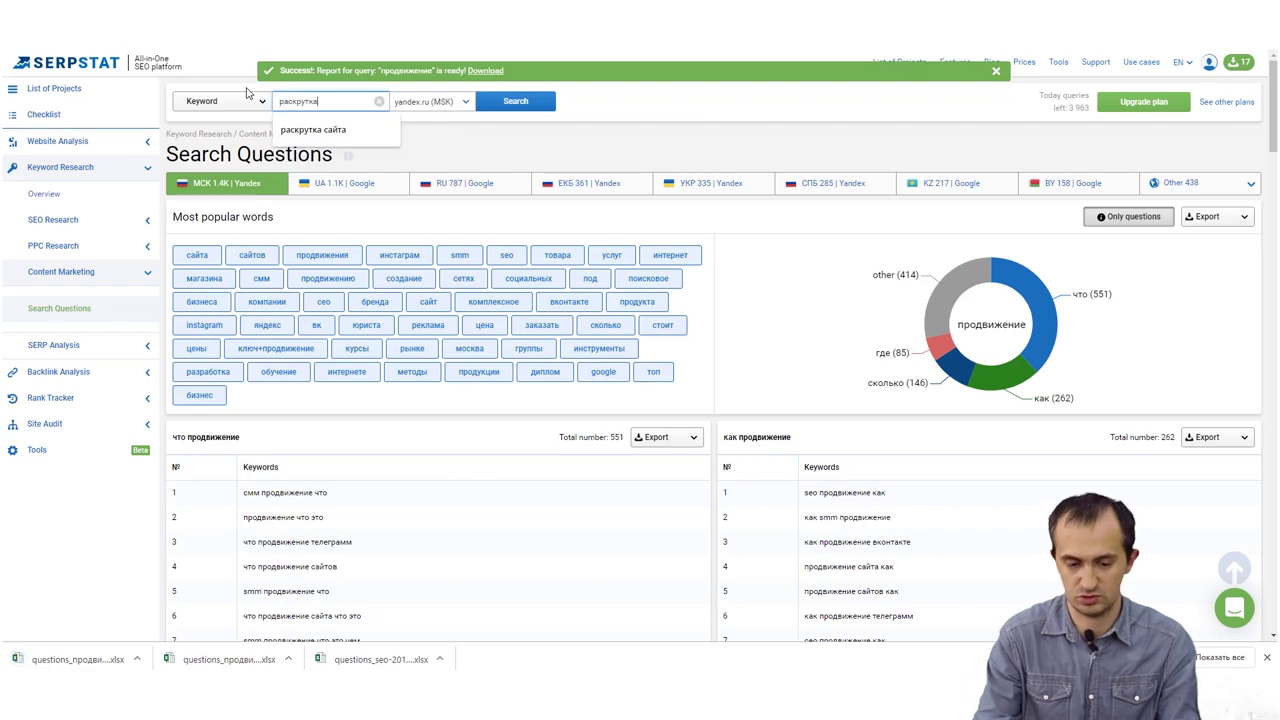
key("Return")
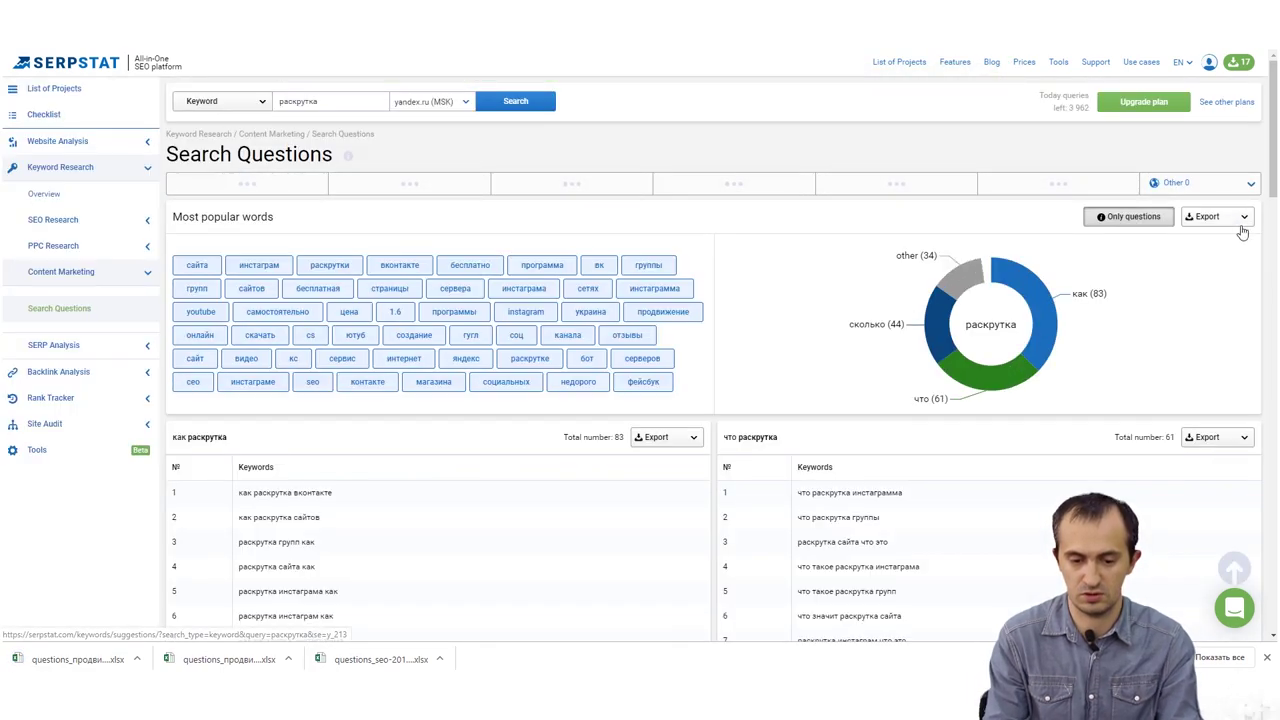
left_click(1243, 224)
left_click(1180, 322)
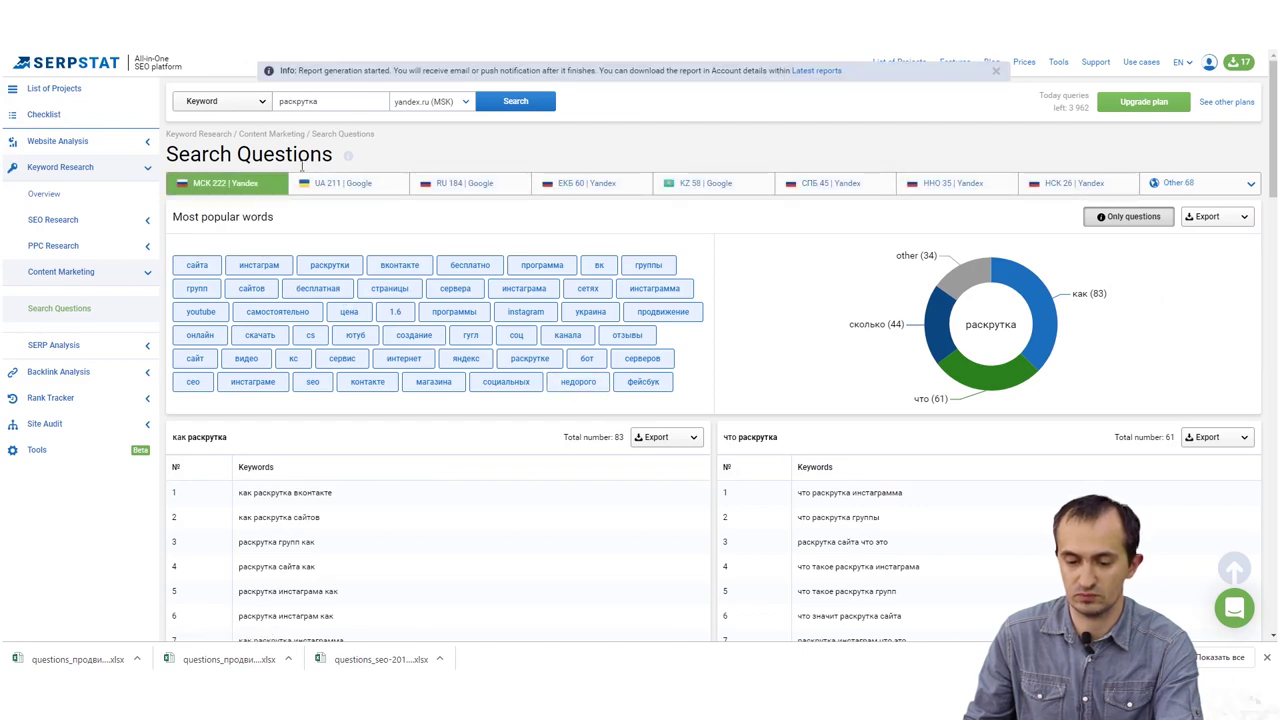
- Run the Search Questions report for "аудит сайта" in yandex.ru (MSK), export its questions as XLSX and look through the question groups
double_click(343, 103)
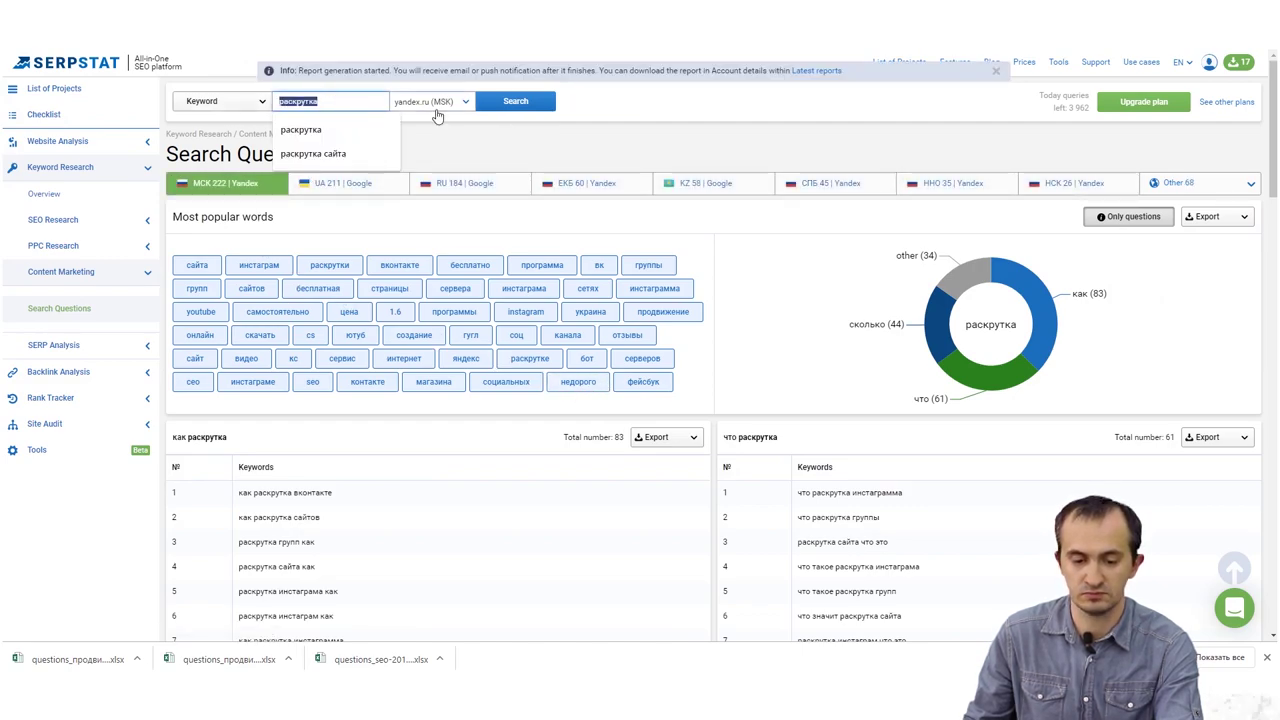
type("вуд")
type("ит сай")
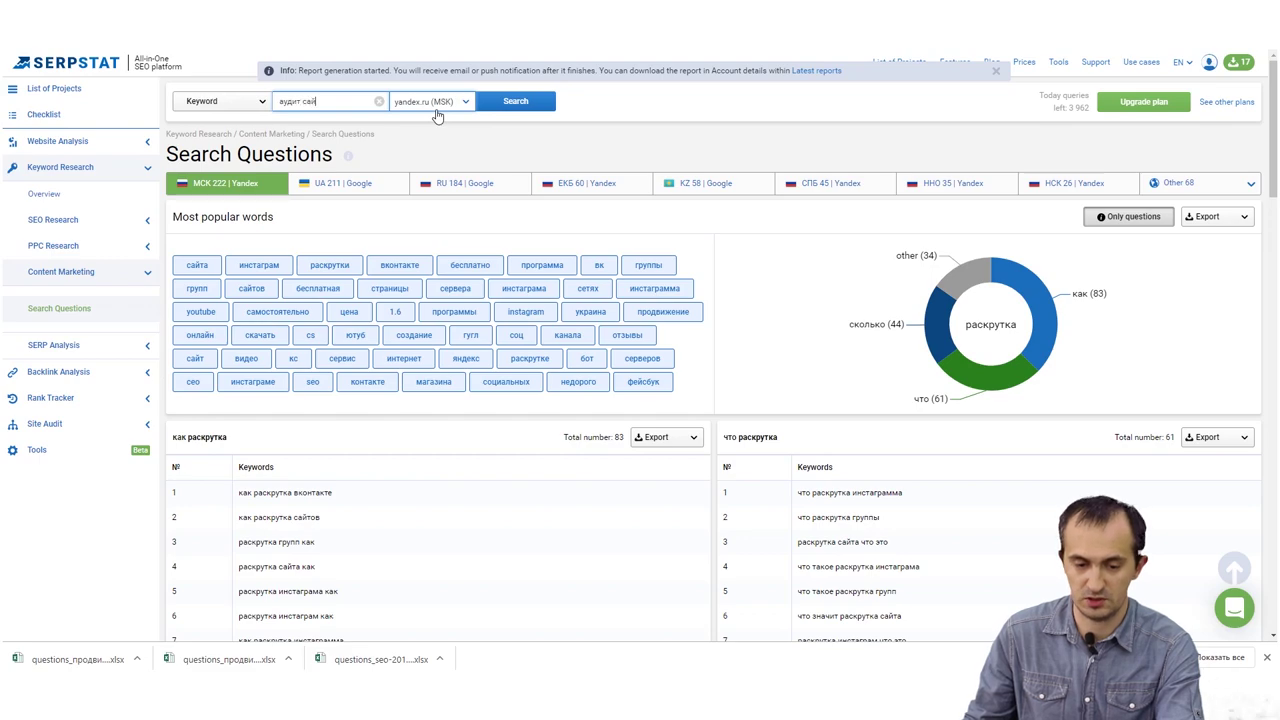
type("та")
key("Return")
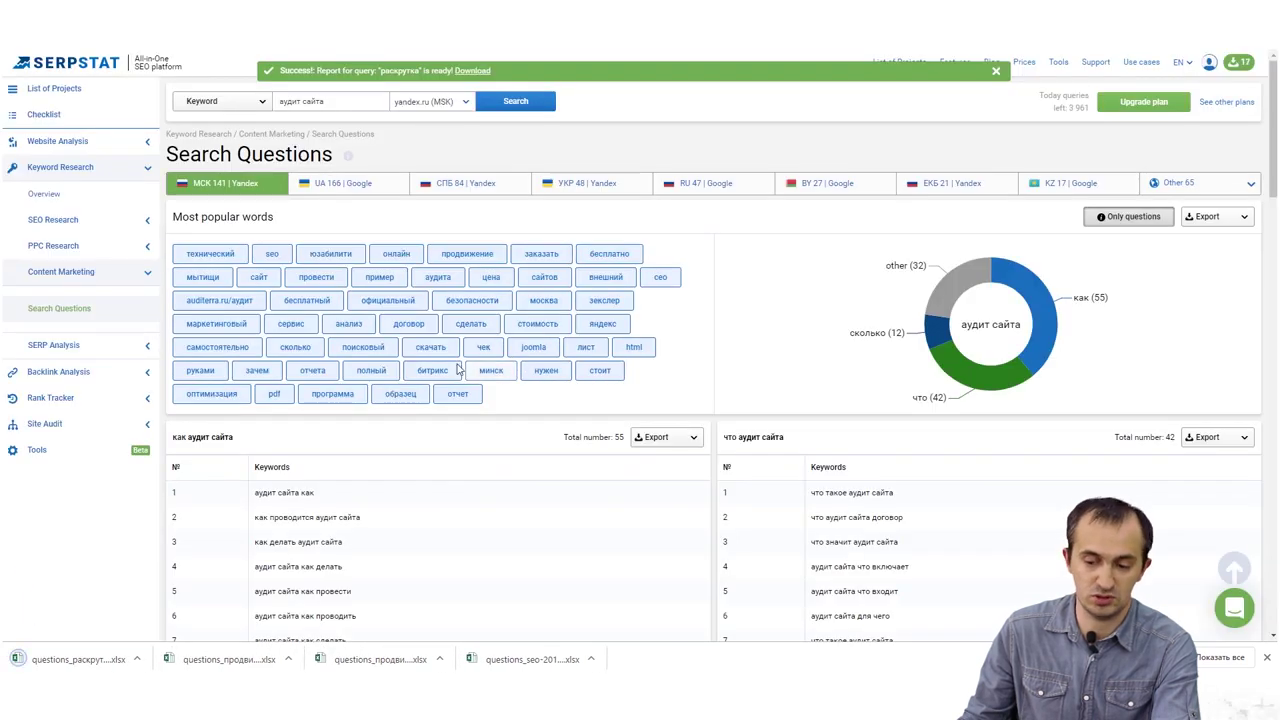
left_click(1240, 219)
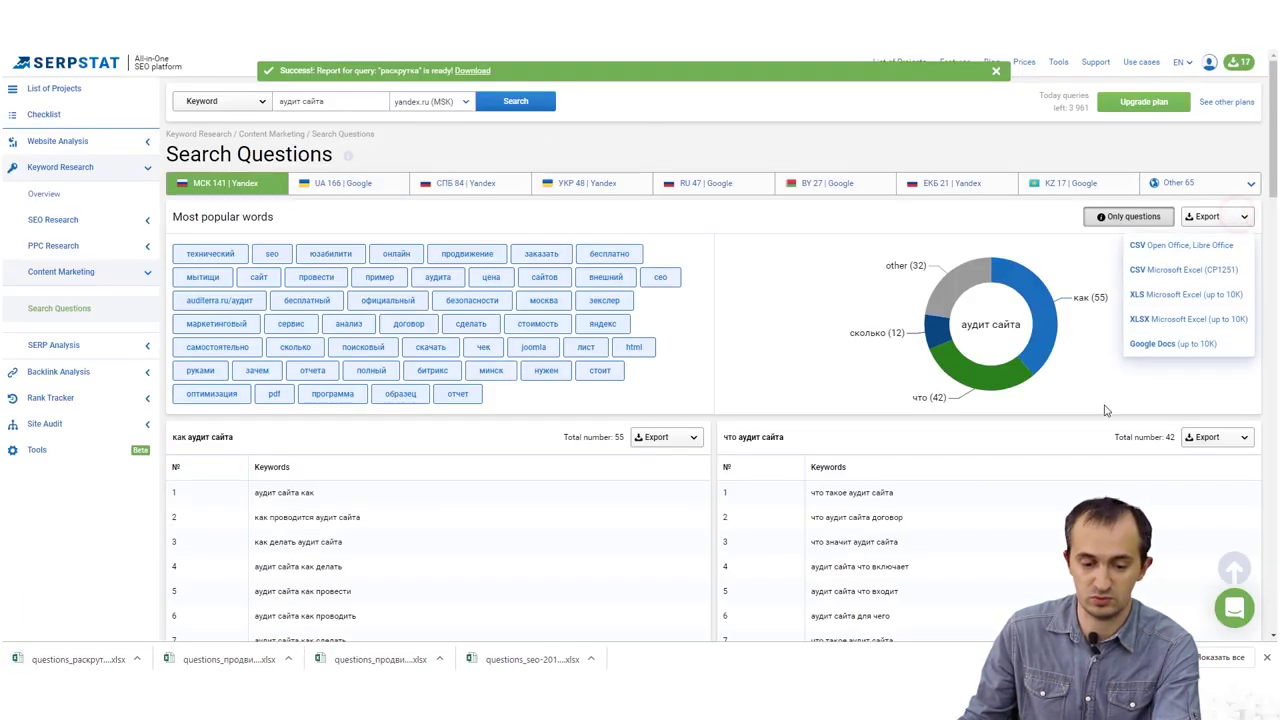
left_click(1186, 328)
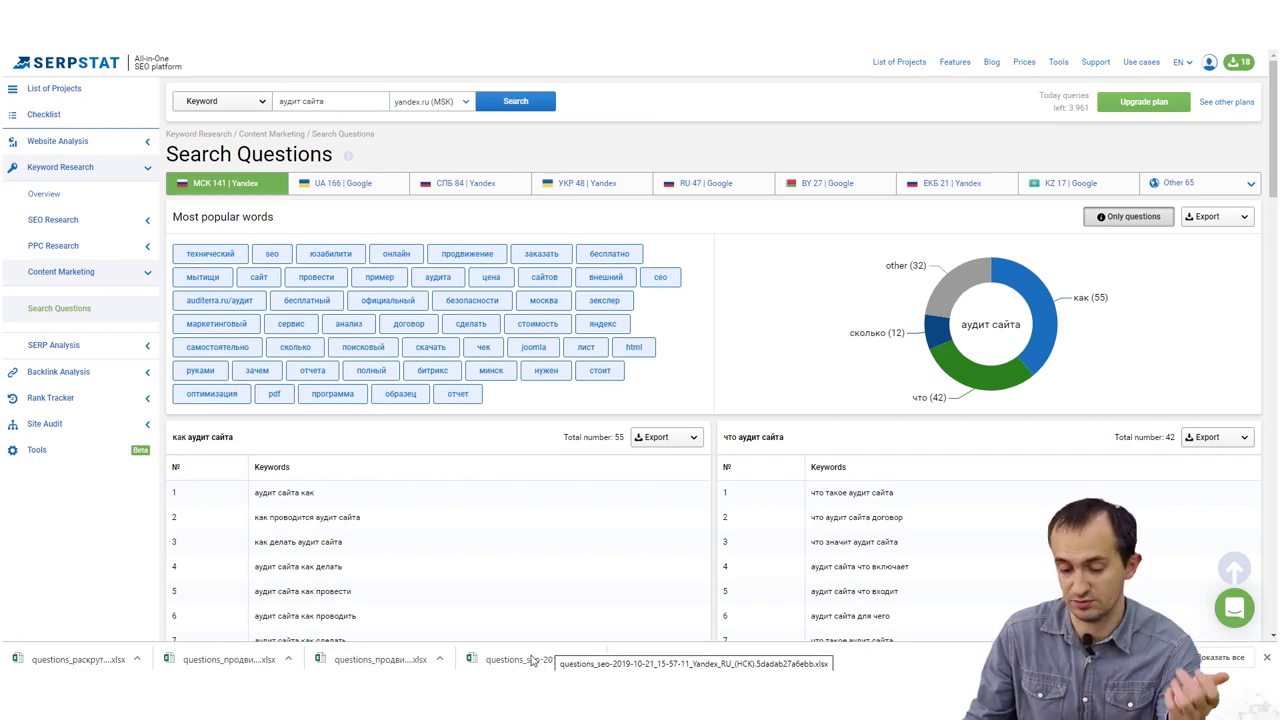
scroll(404, 505, "down", 4)
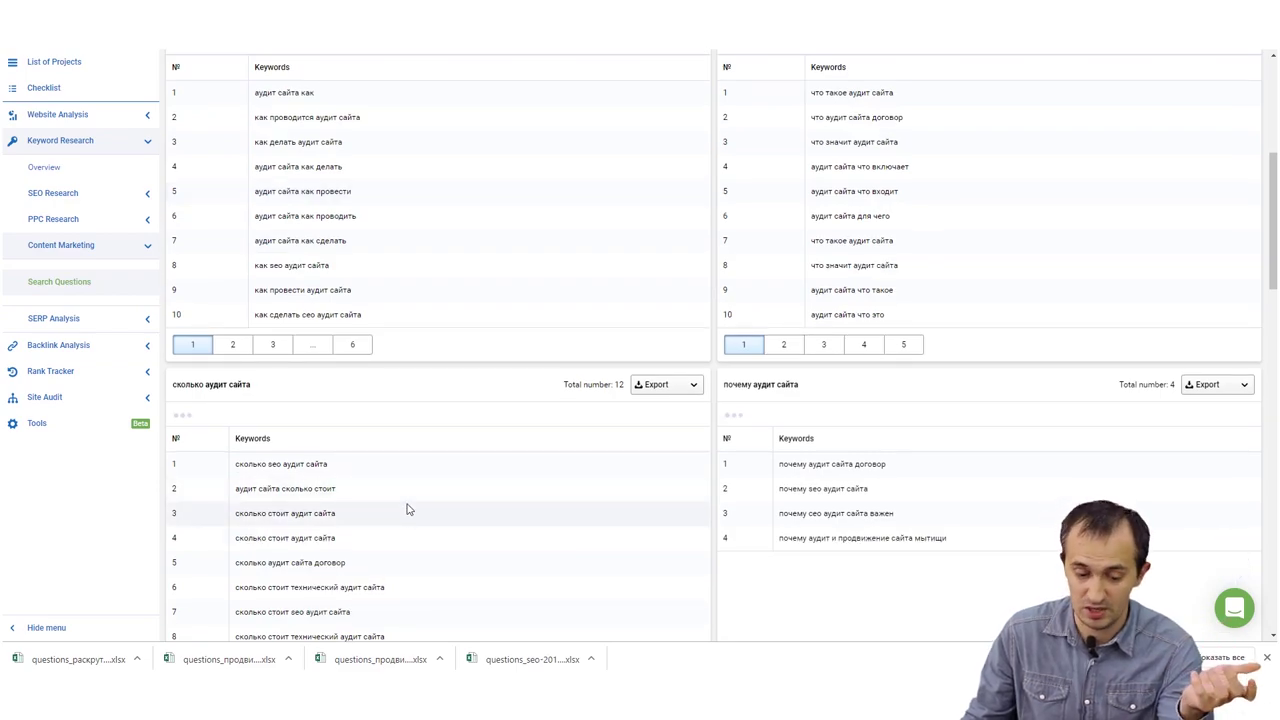
scroll(410, 510, "up", 5)
- Open the keyword clustering tool on seoquick.com.ua in a new browser tab
key("ctrl+t")
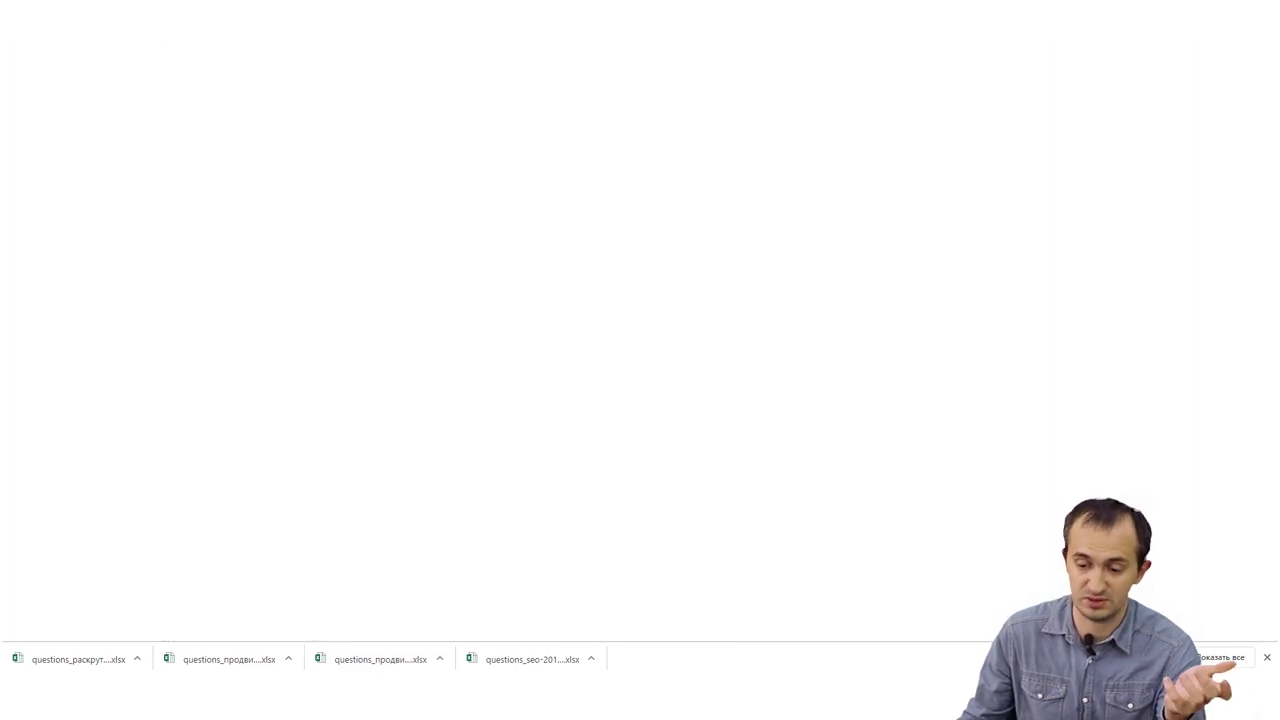
type("s")
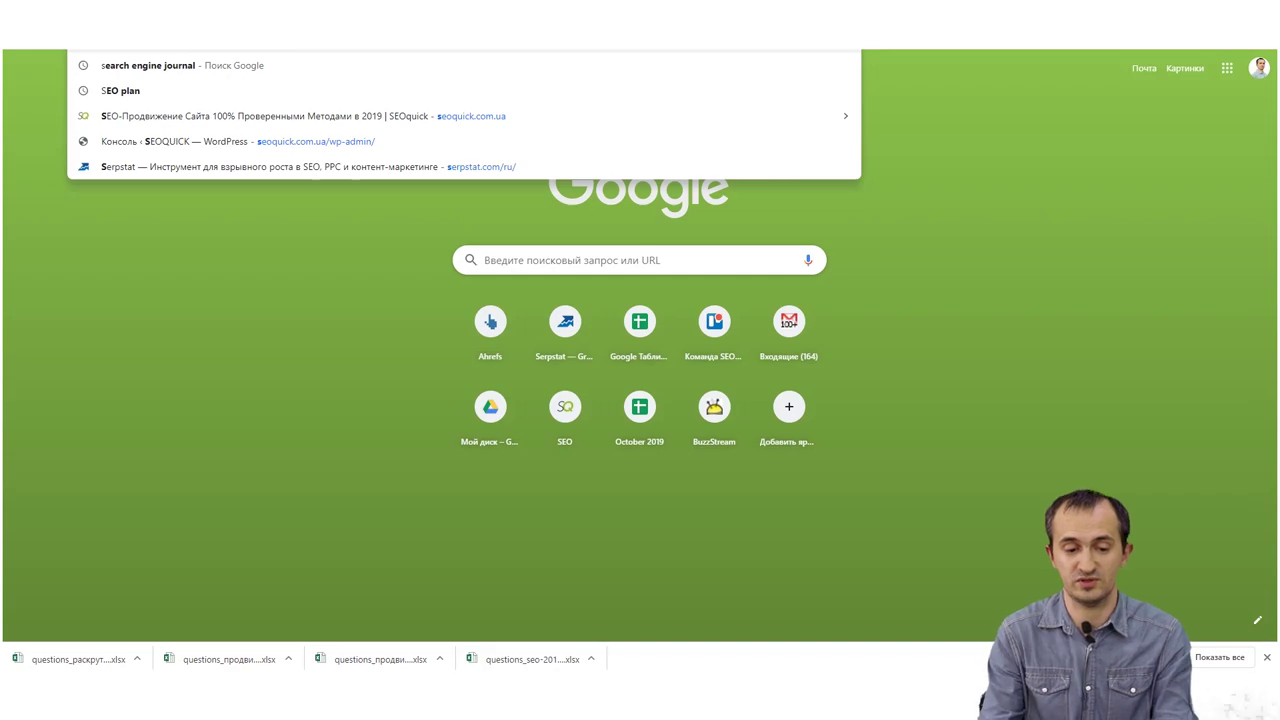
type("e")
key("Return")
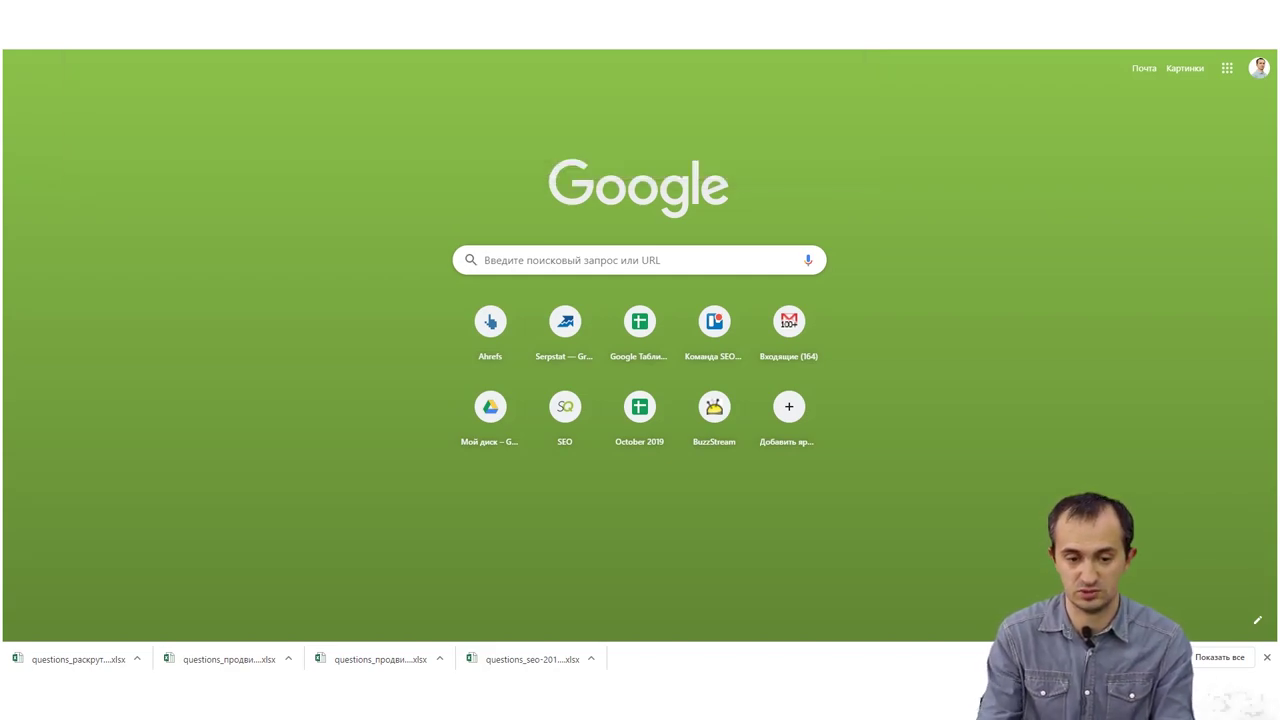
type("seoquick.com.ua/k")
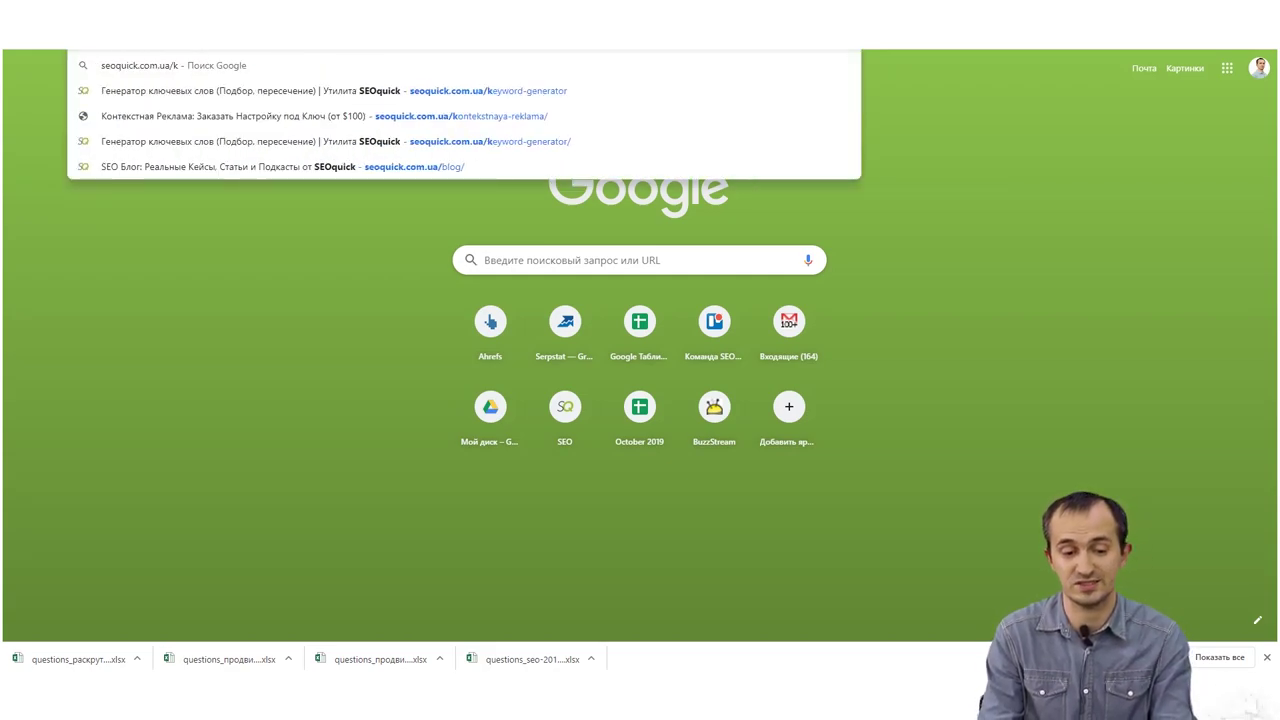
key("Return")
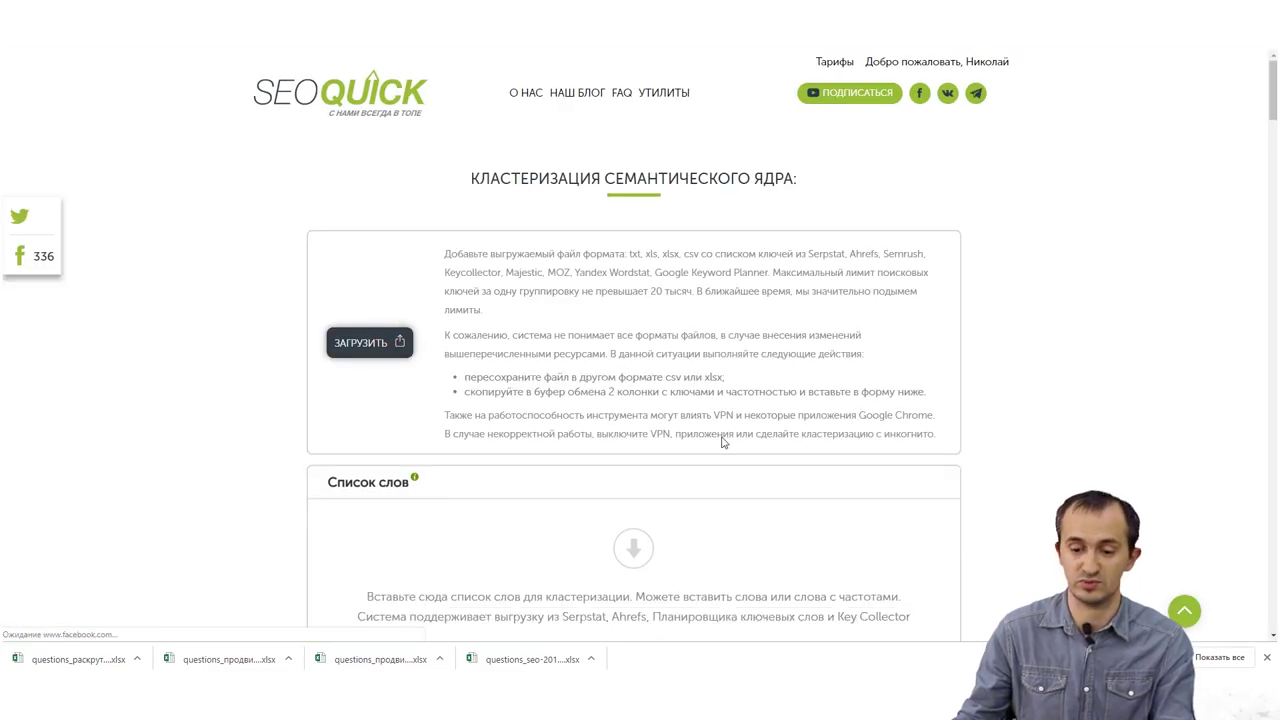
- Upload the four newest questions XLSX files (раскрутка, two продвижение, seo) from the Downloads folder to the clustering tool
left_click(369, 342)
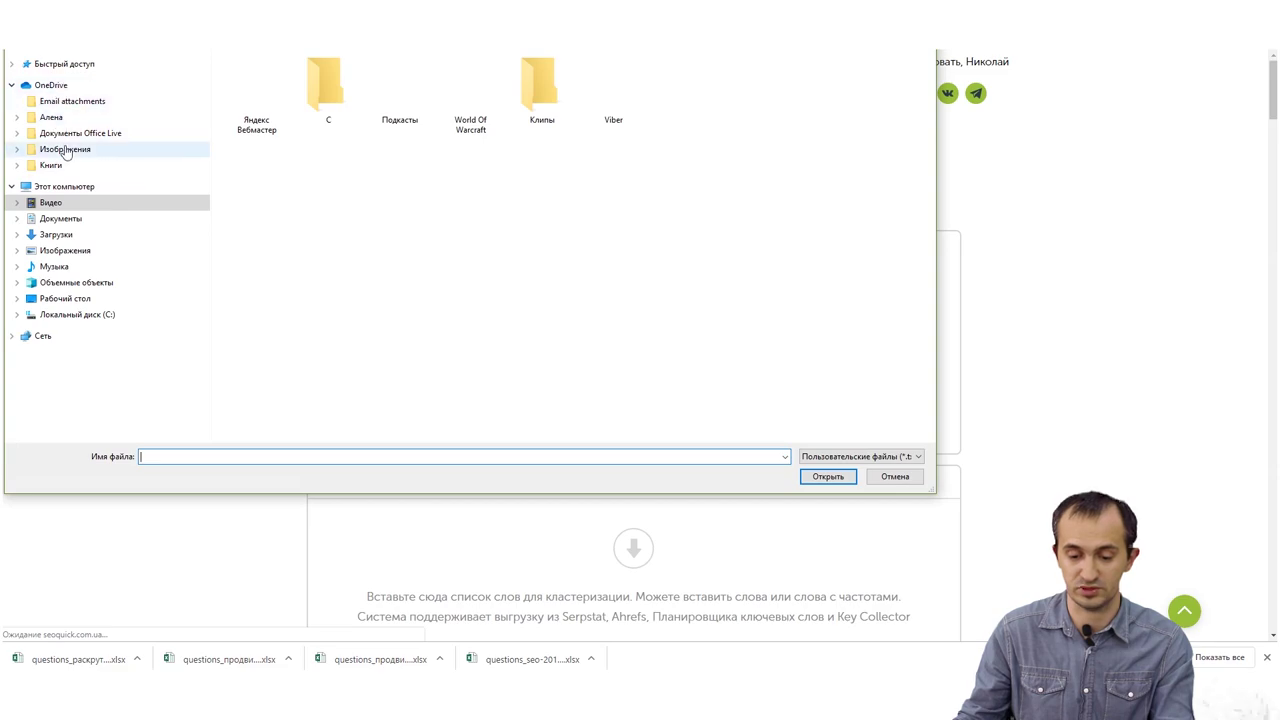
left_click(55, 242)
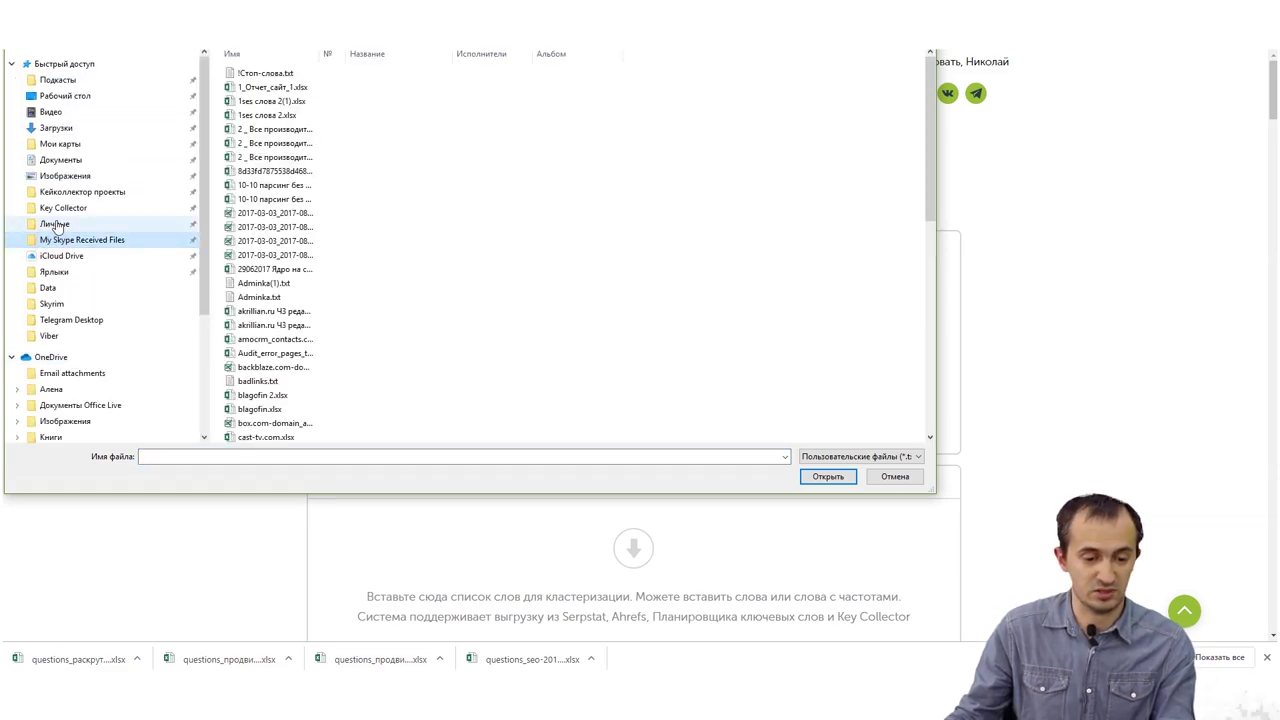
left_click(57, 129)
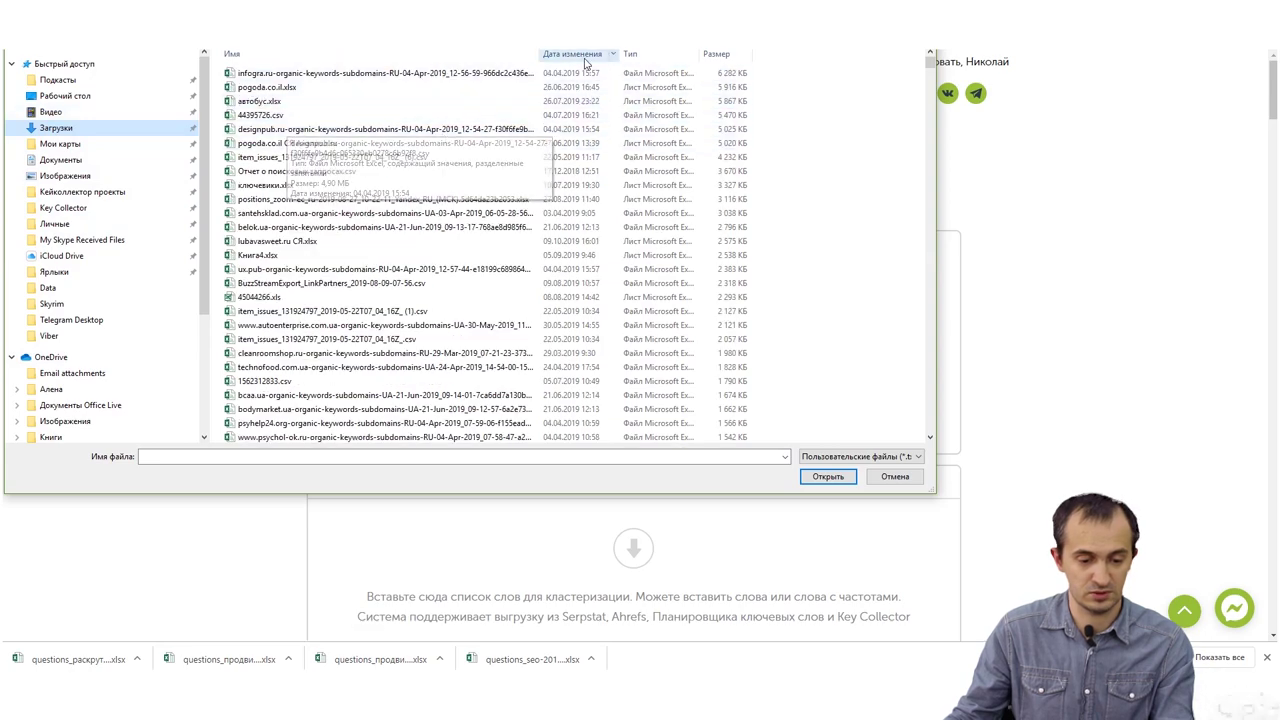
left_click(585, 56)
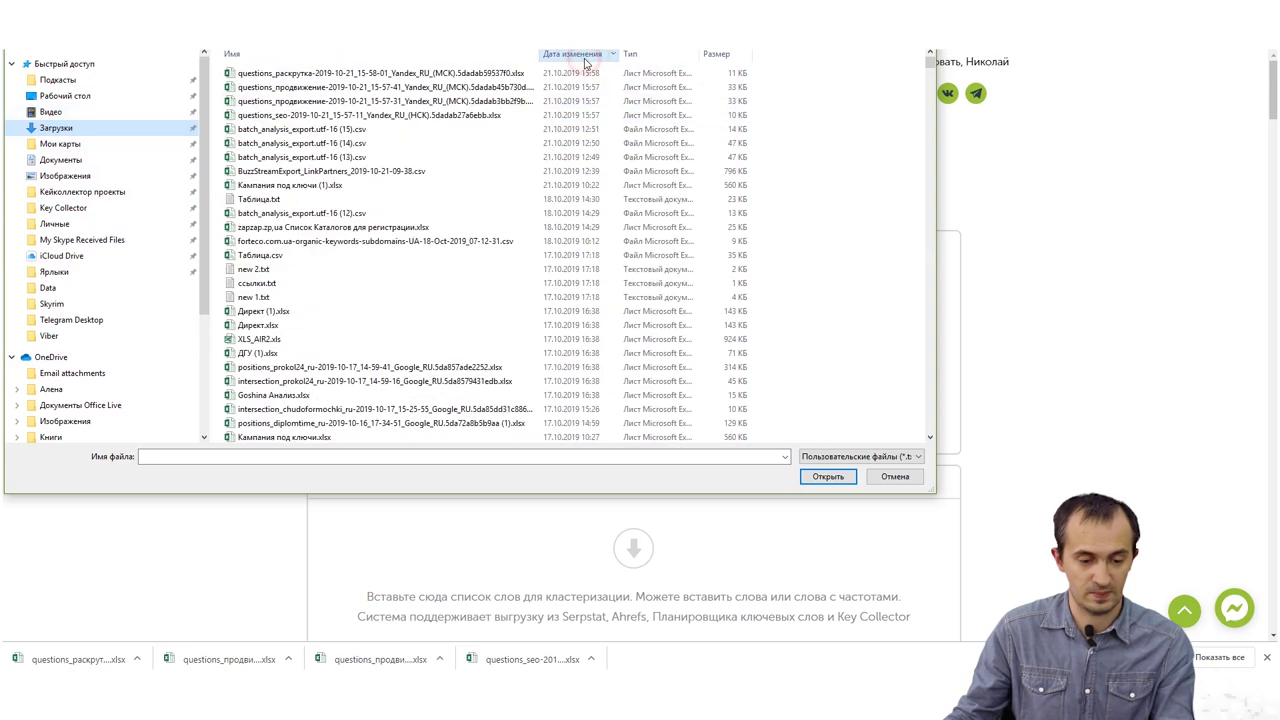
left_click(335, 116)
left_click(337, 74, "shift")
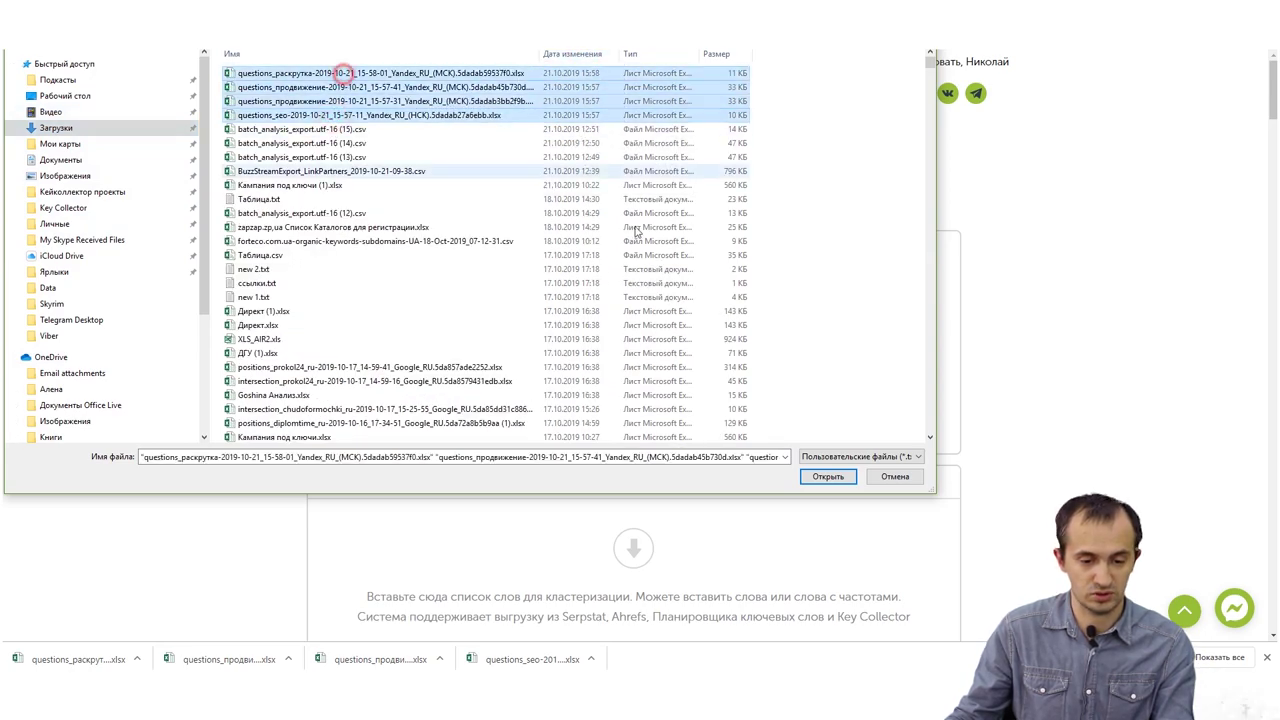
left_click(826, 477)
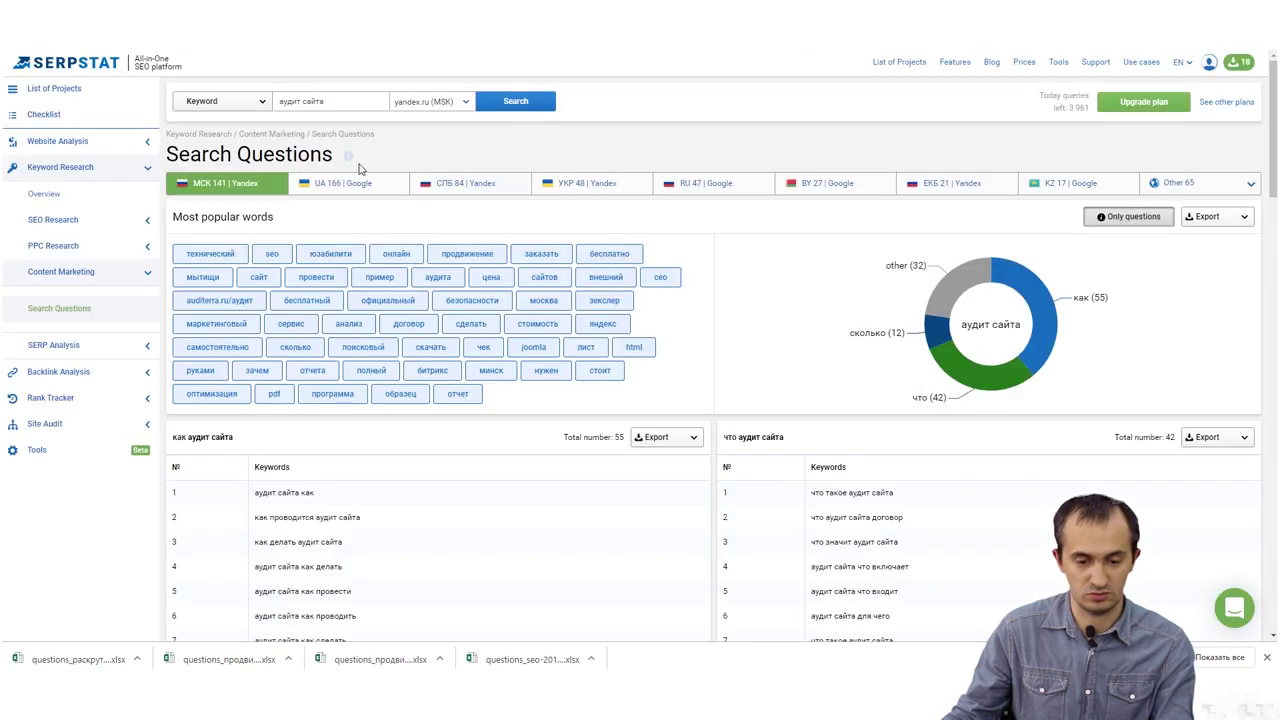
- Download the "аудит сайта" XLSX from Serpstat's latest reports, add it to the SEOquick word list and check the list's end
left_click(1228, 62)
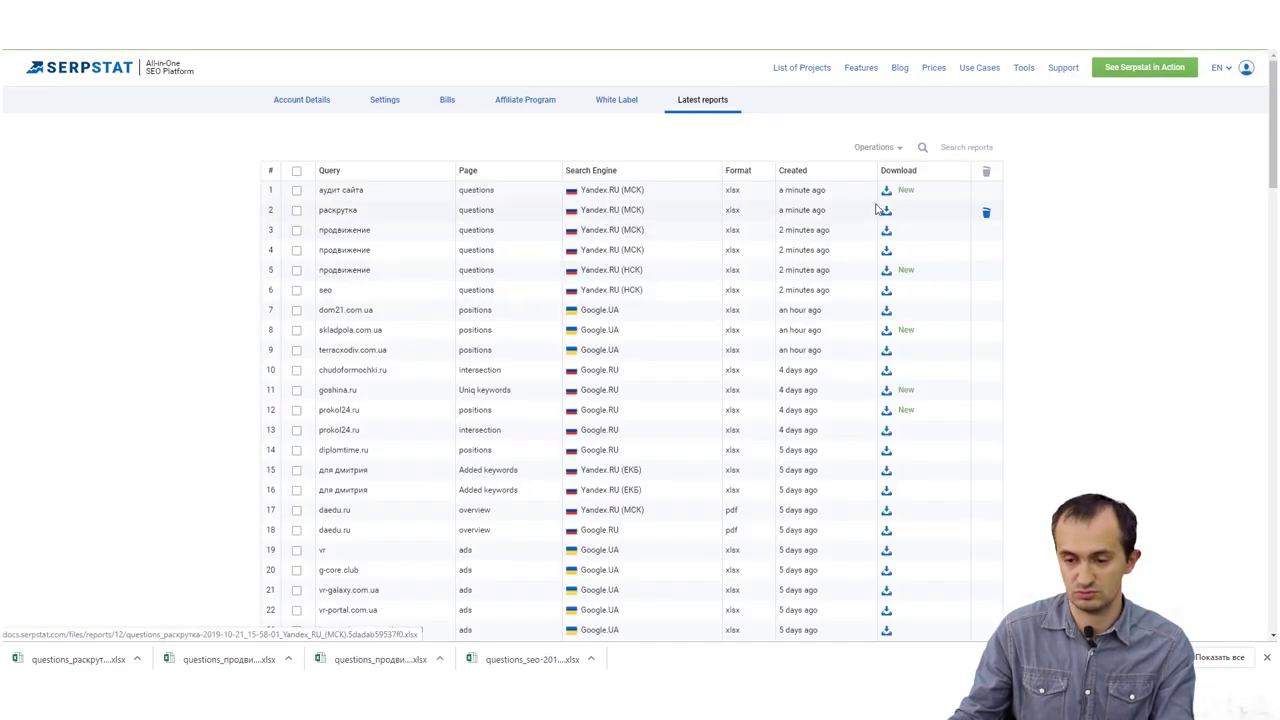
left_click(886, 190)
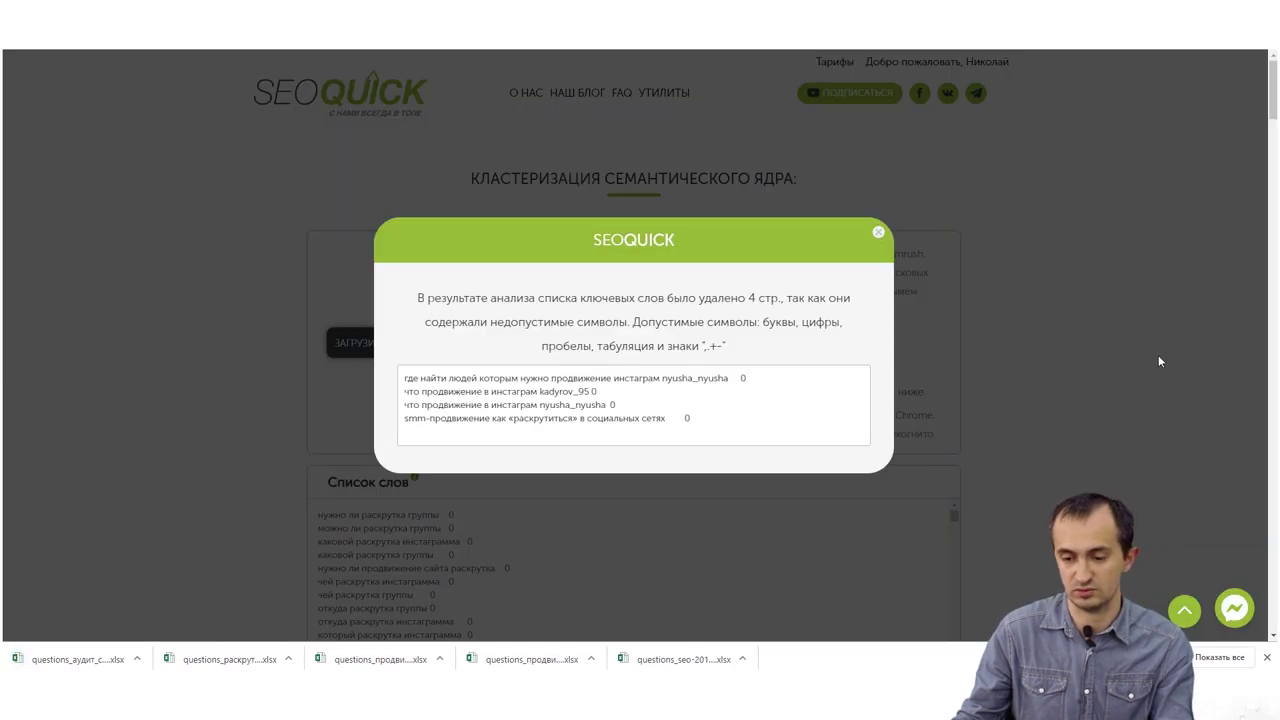
left_click(1158, 355)
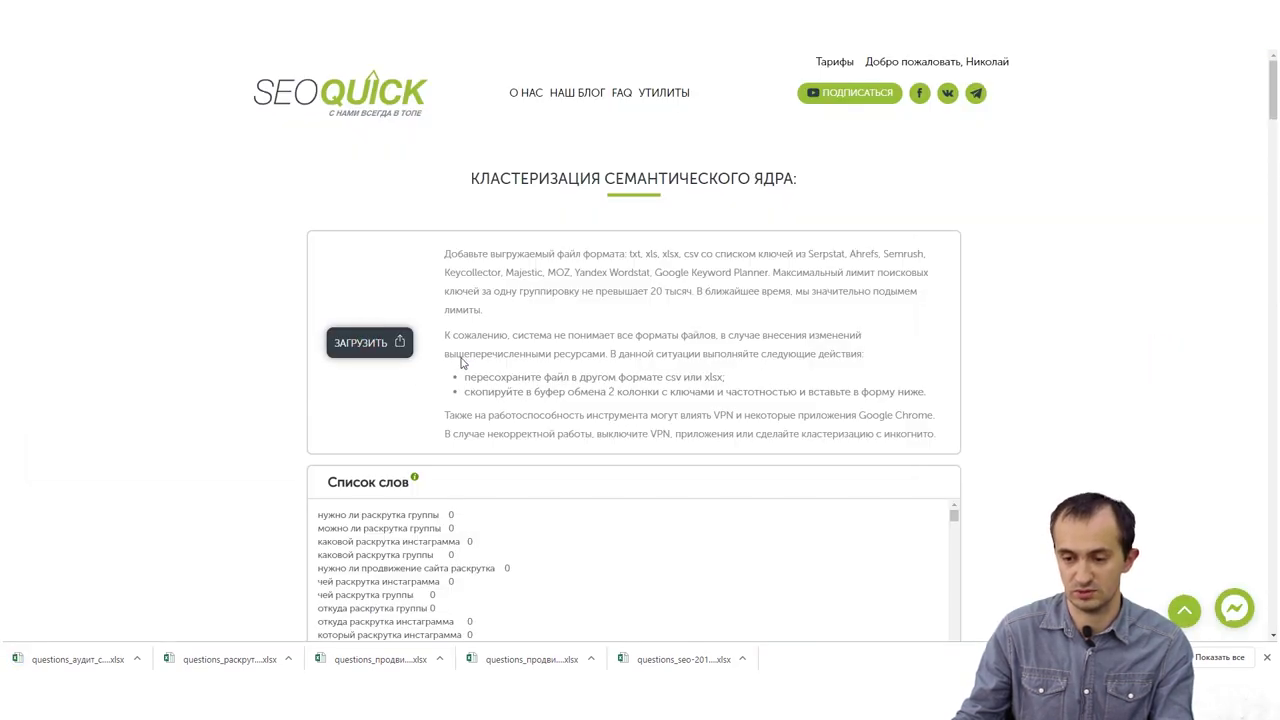
left_click(369, 342)
double_click(330, 75)
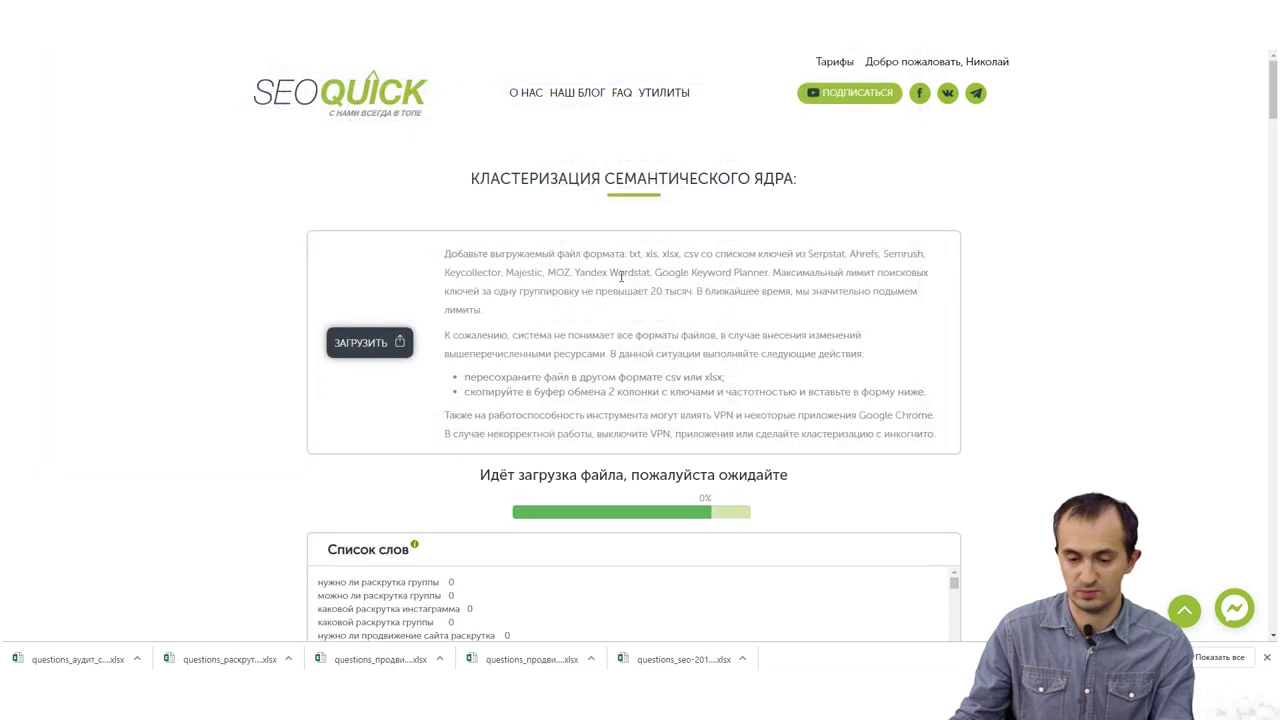
scroll(705, 469, "down", 1)
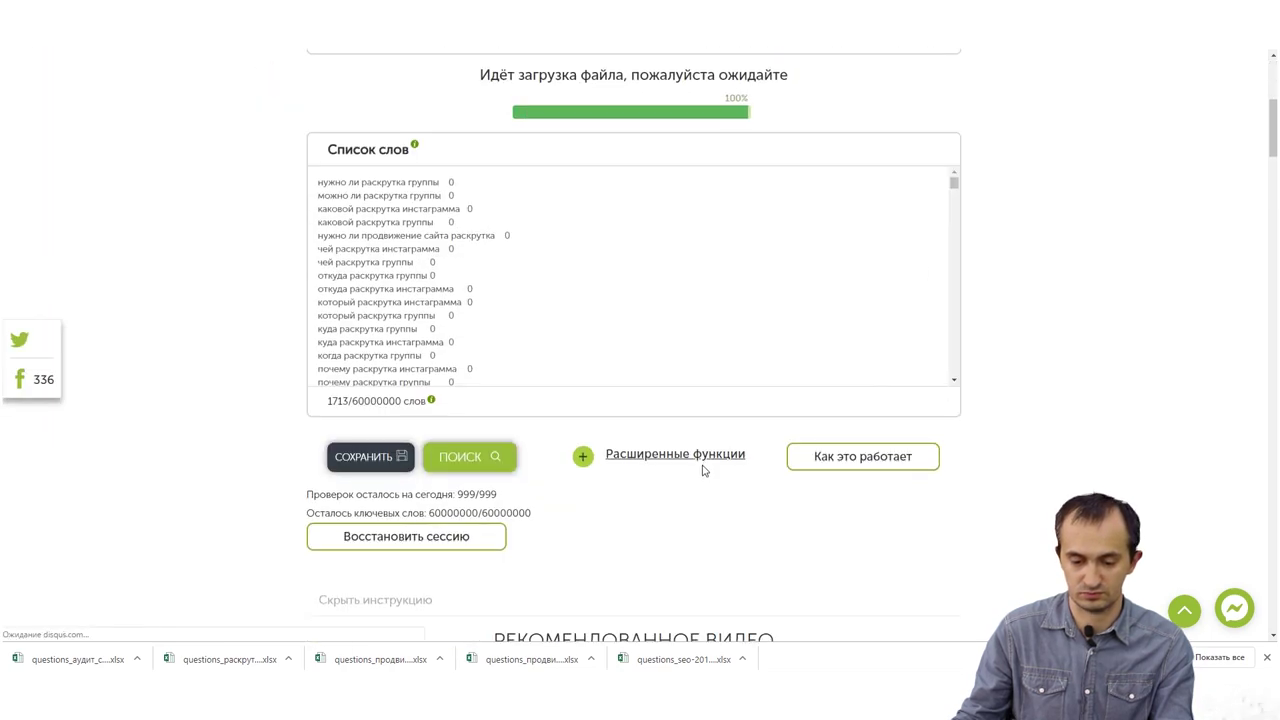
scroll(705, 470, "down", 1)
left_click_drag(953, 118, 952, 338)
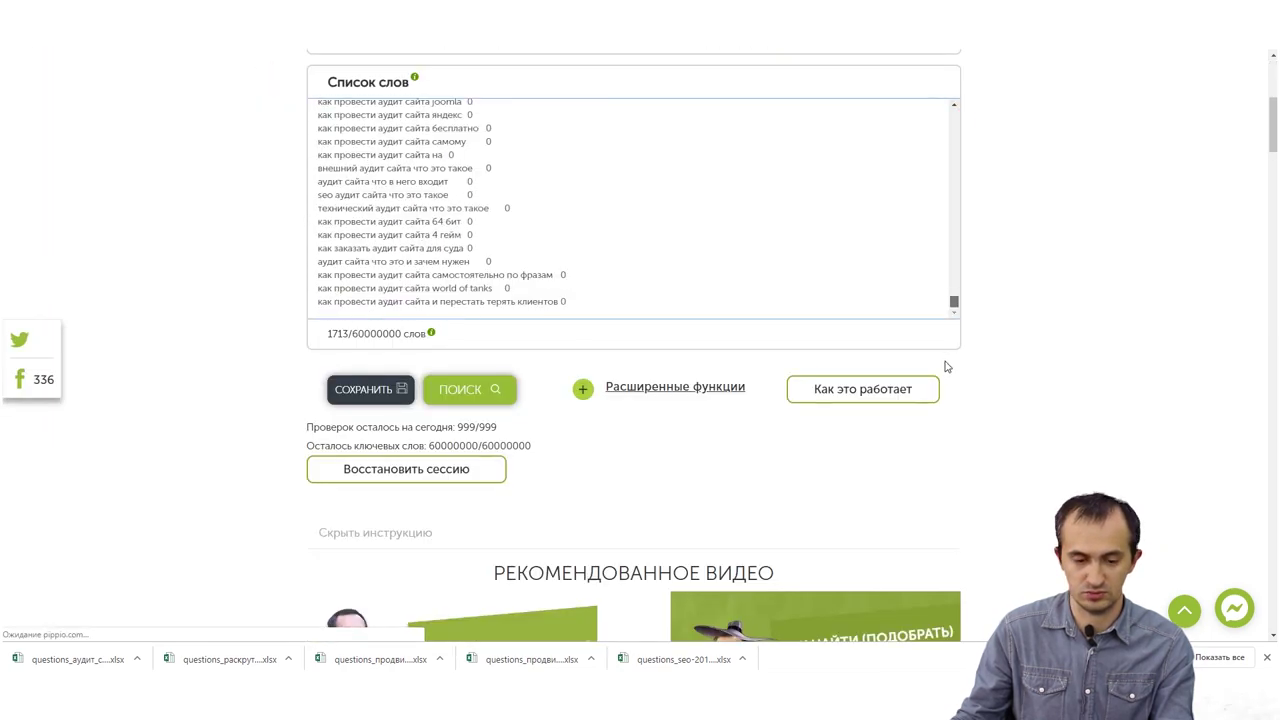
- Expand the advanced clustering functions and set the ignored words to "Что,это,как,почему,такое,значит"
left_click(673, 388)
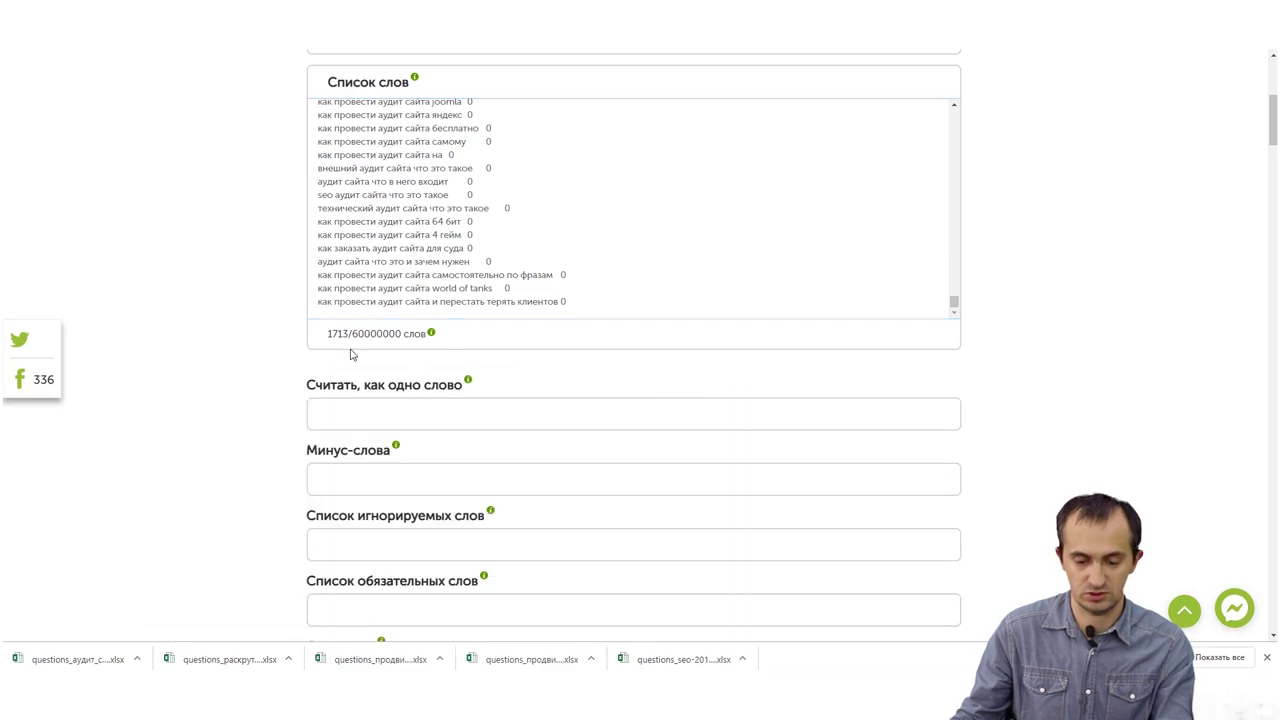
scroll(580, 390, "down", 3)
scroll(577, 395, "up", 1)
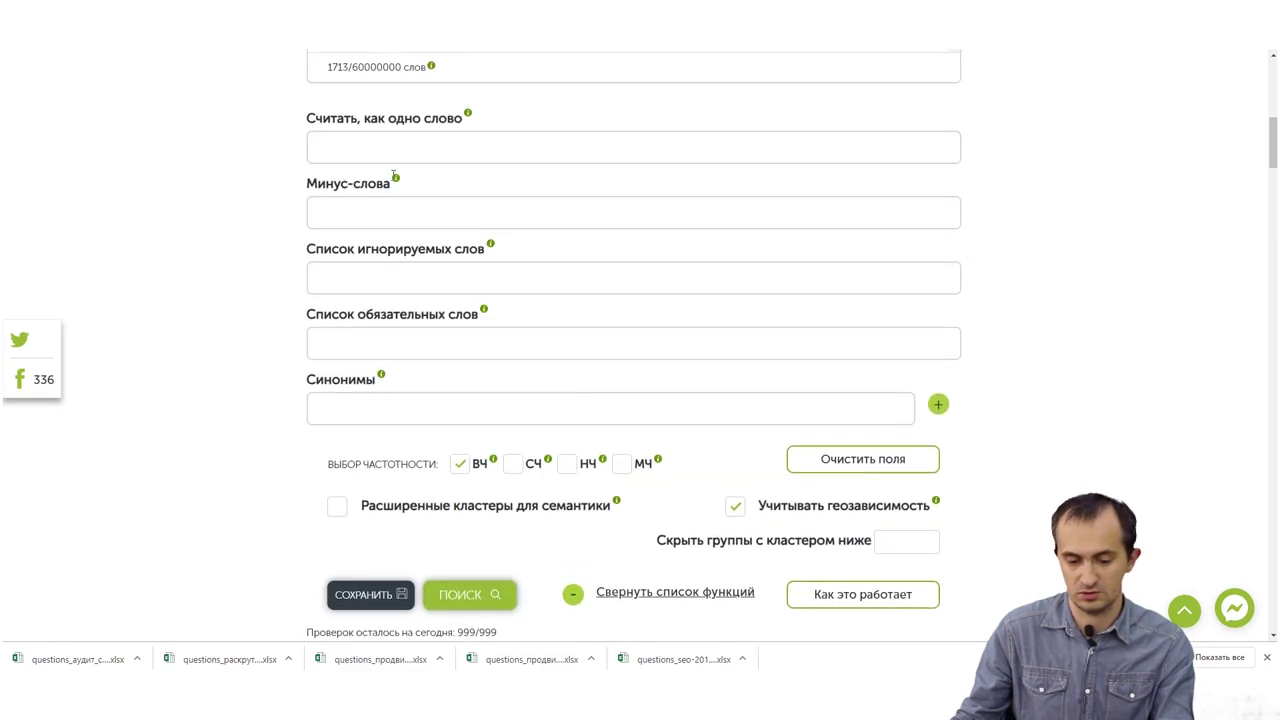
left_click(445, 160)
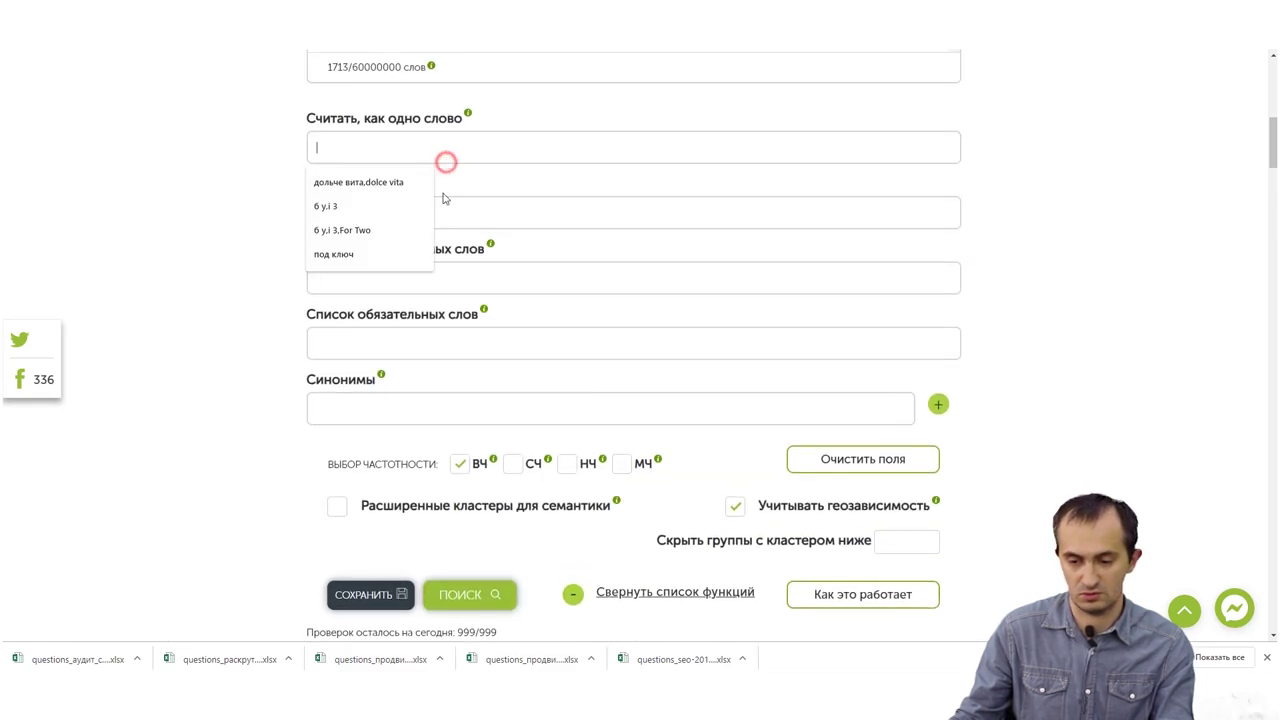
left_click(569, 270)
type("хп")
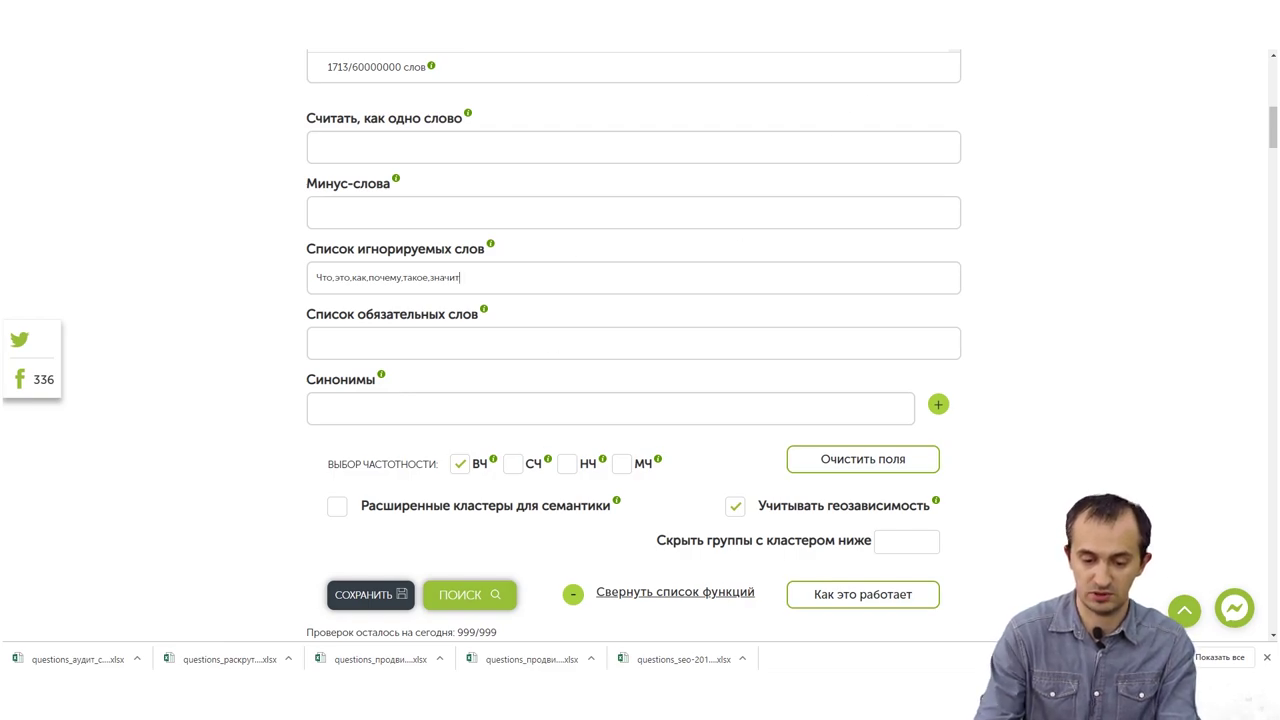
- Run the clustering and expand the group "как составить план продвижения продукта" in the results
left_click(491, 597)
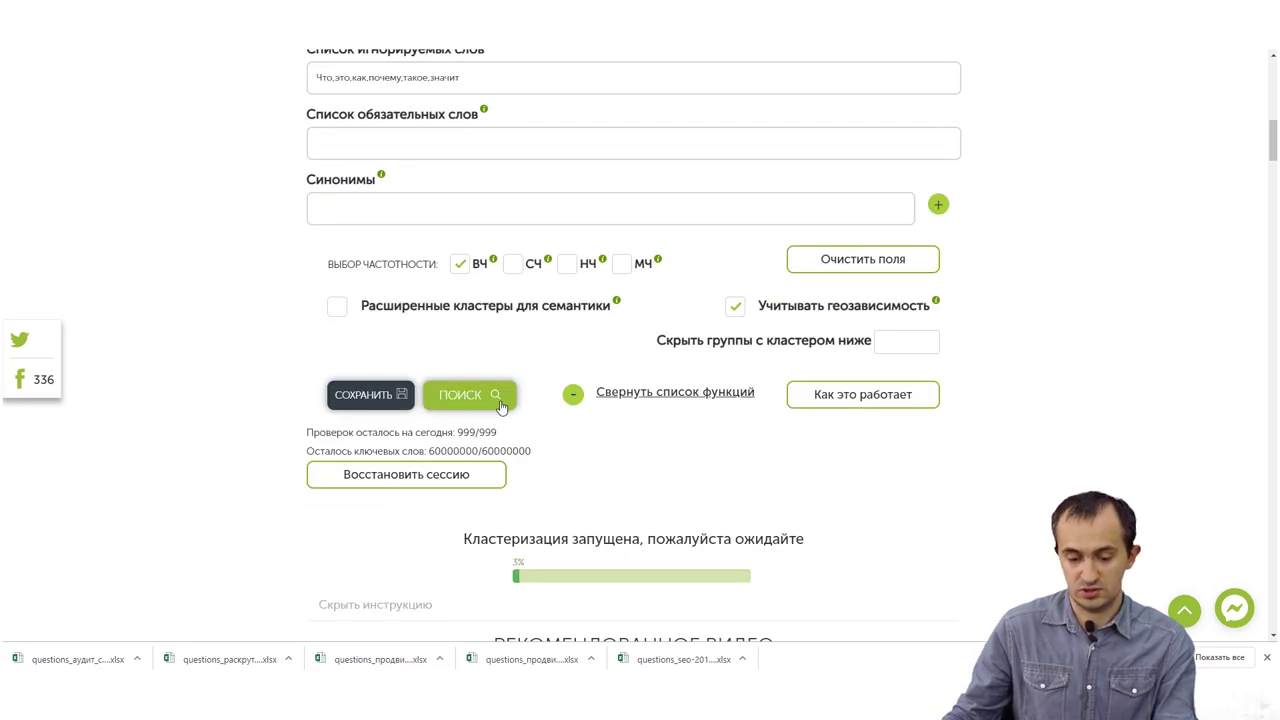
scroll(447, 510, "up", 2)
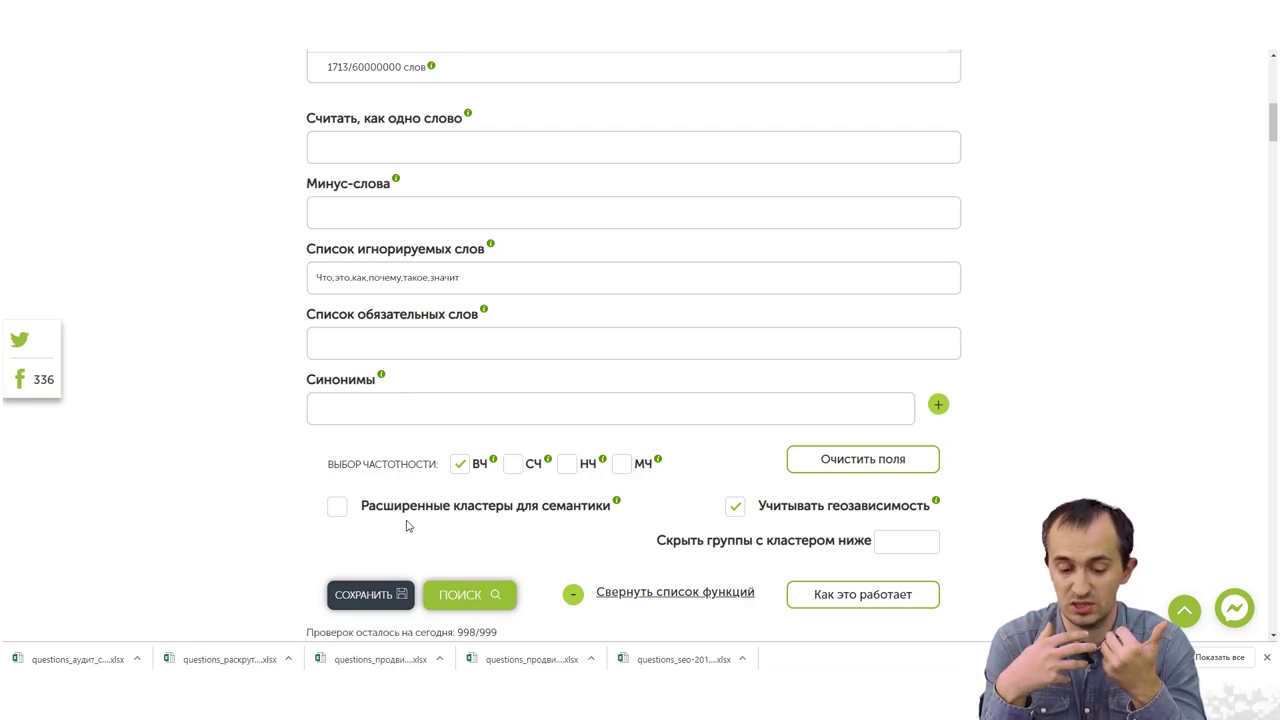
scroll(406, 526, "down", 10)
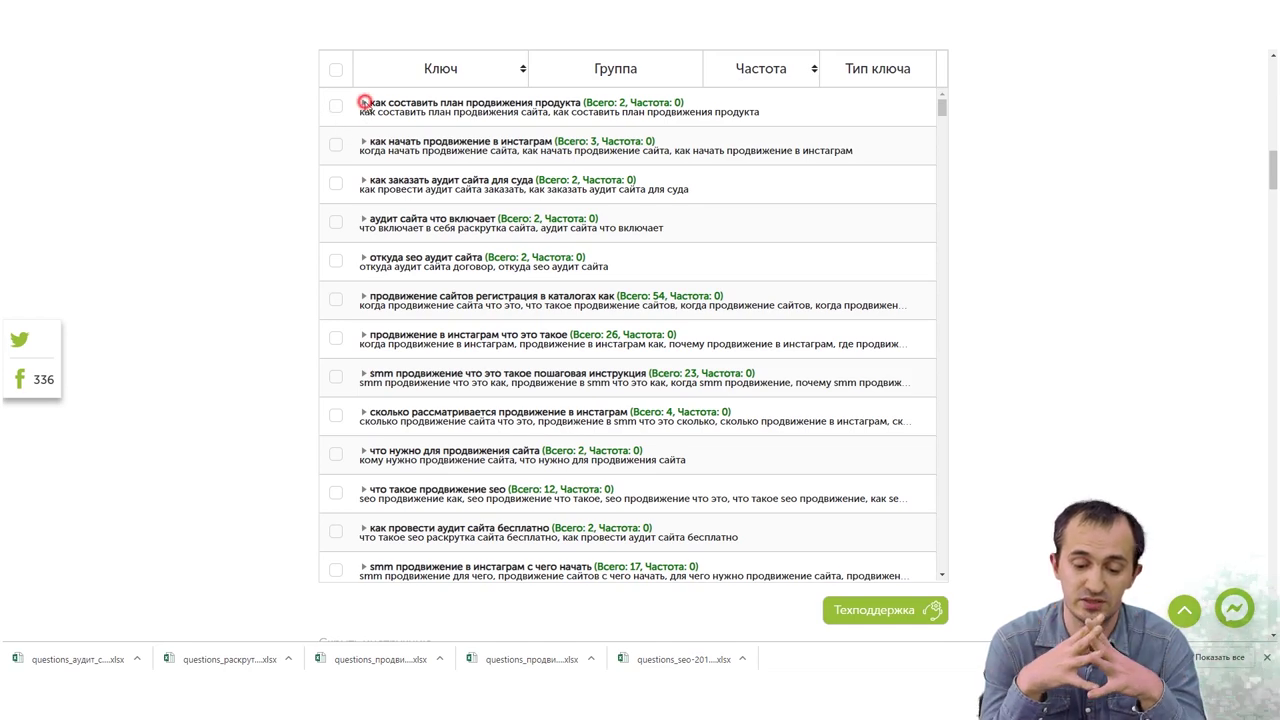
left_click(363, 103)
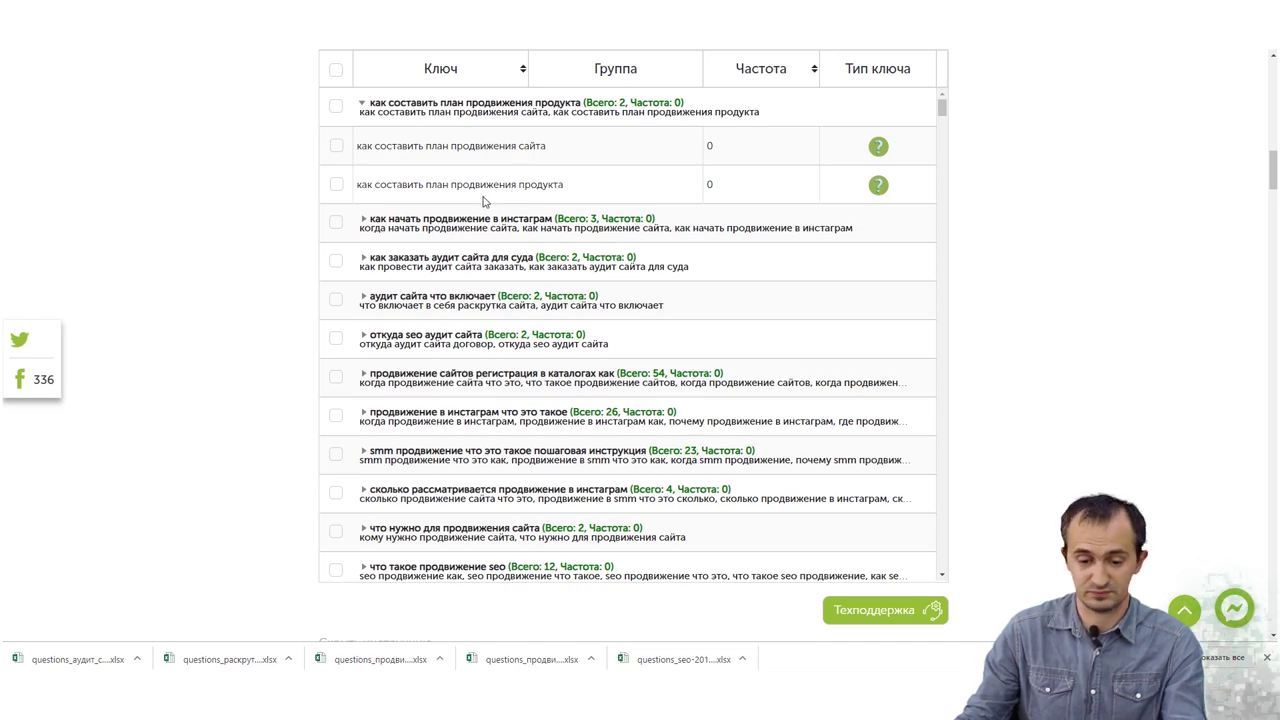
- Expand the groups "как начать продвижение в инстаграм", "как заказать аудит сайта для суда" and "аудит сайта что включает" to read their queries
left_click(440, 228)
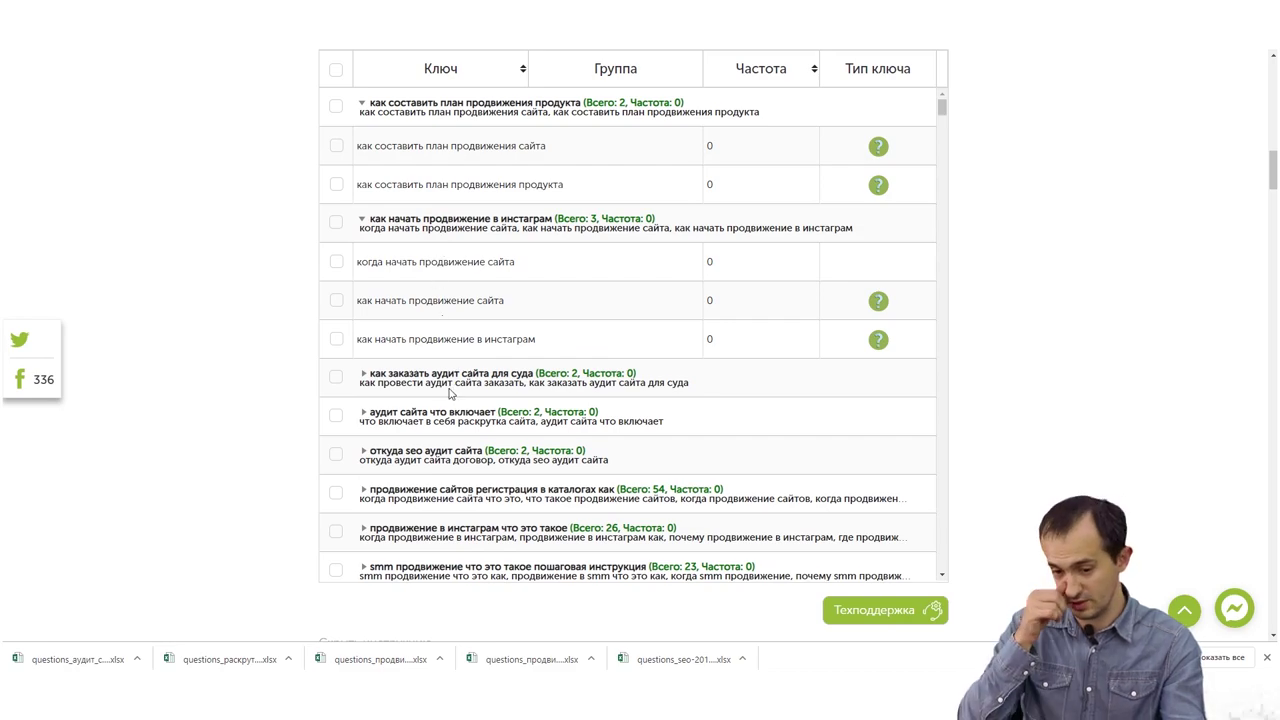
left_click(442, 372)
left_click(441, 490)
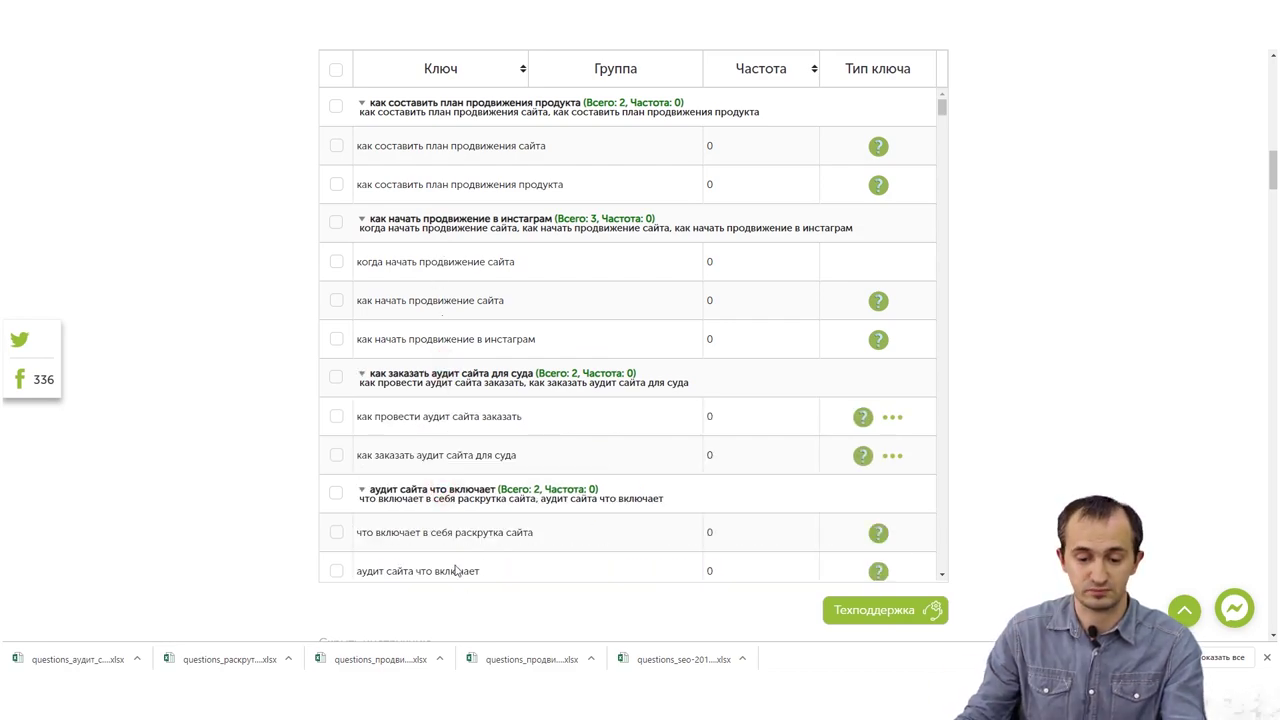
scroll(452, 515, "down", 3)
scroll(392, 531, "up", 3)
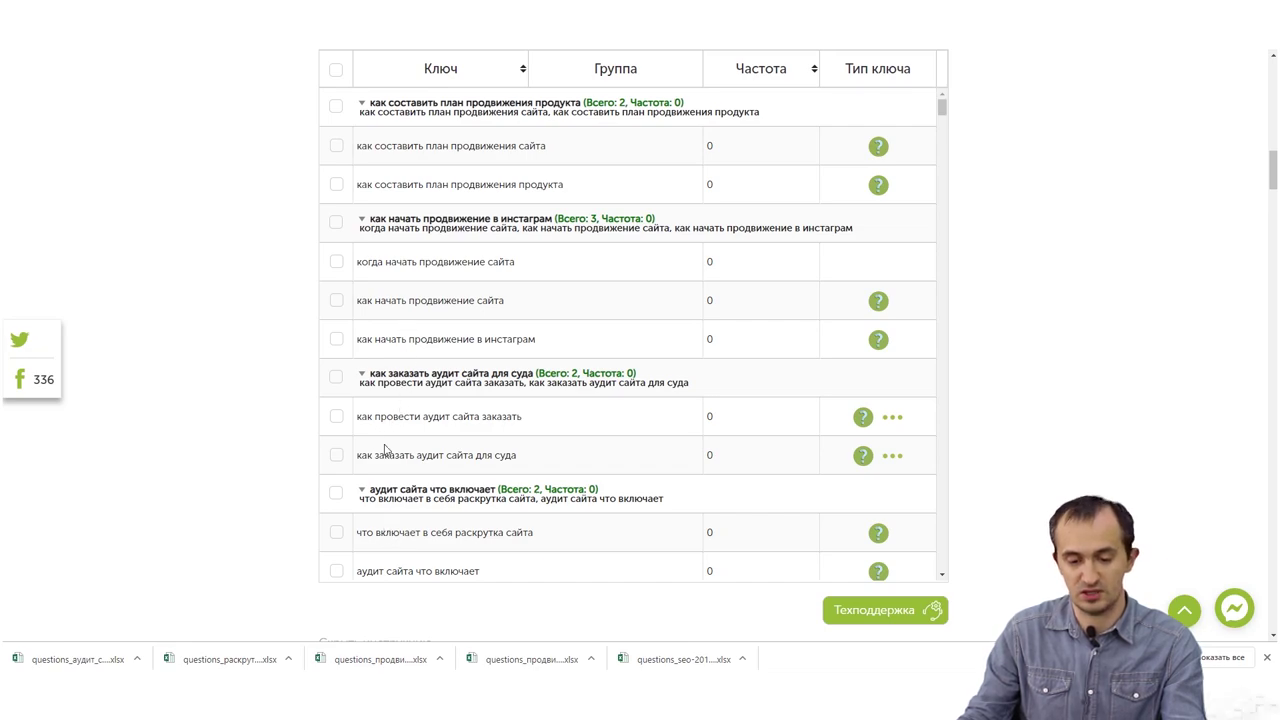
- Add "составить,начать,провести" to the end of the ignored words list and rerun the clustering
scroll(385, 449, "up", 9)
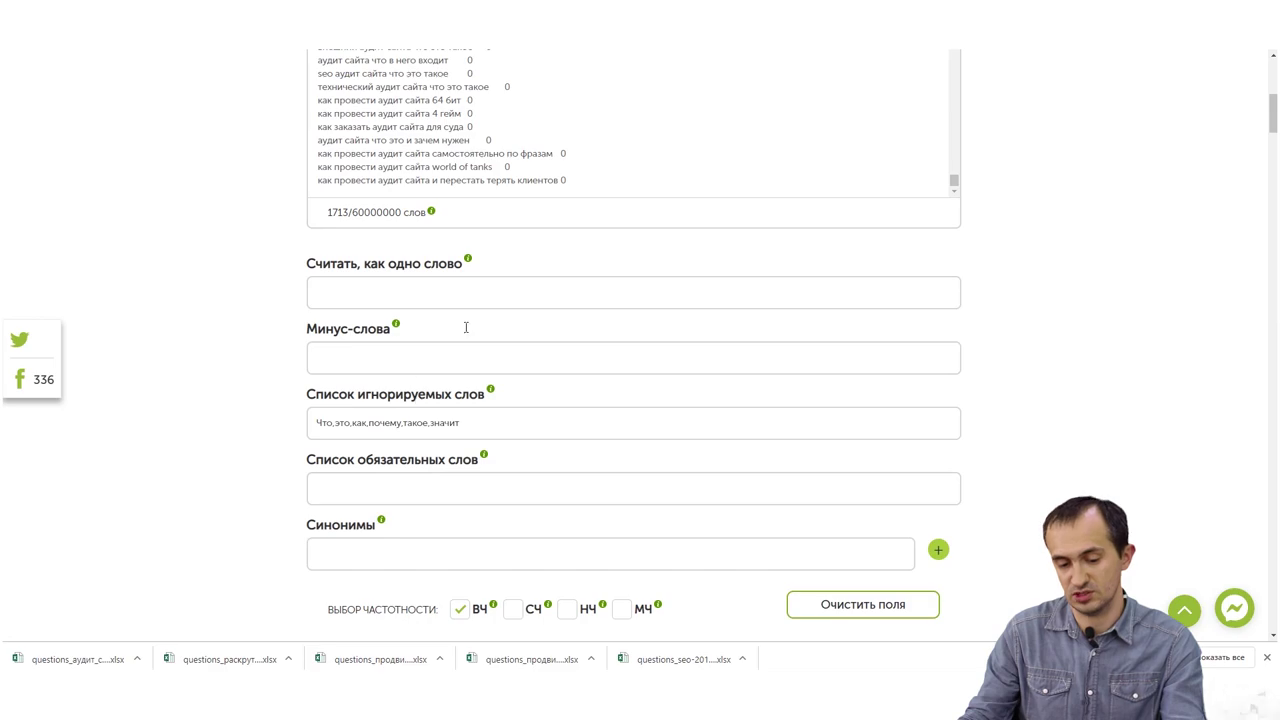
left_click(514, 424)
type(",")
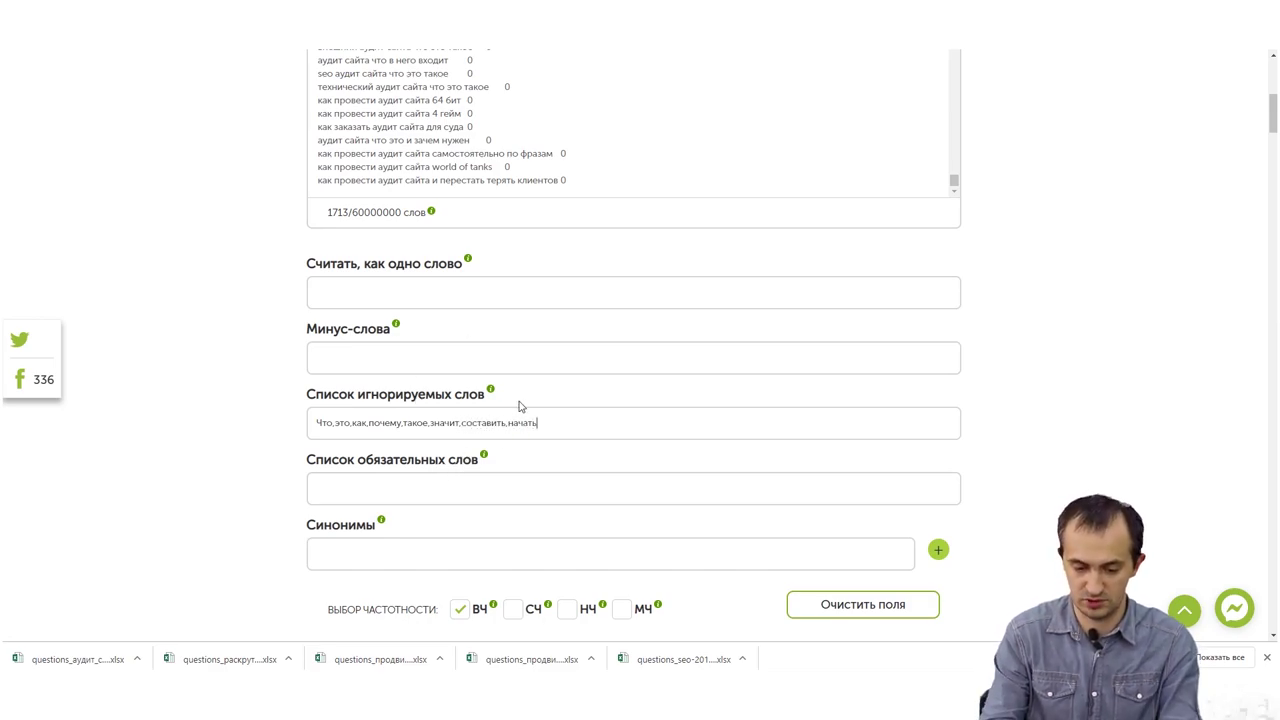
type("составить,начать")
scroll(518, 405, "down", 5)
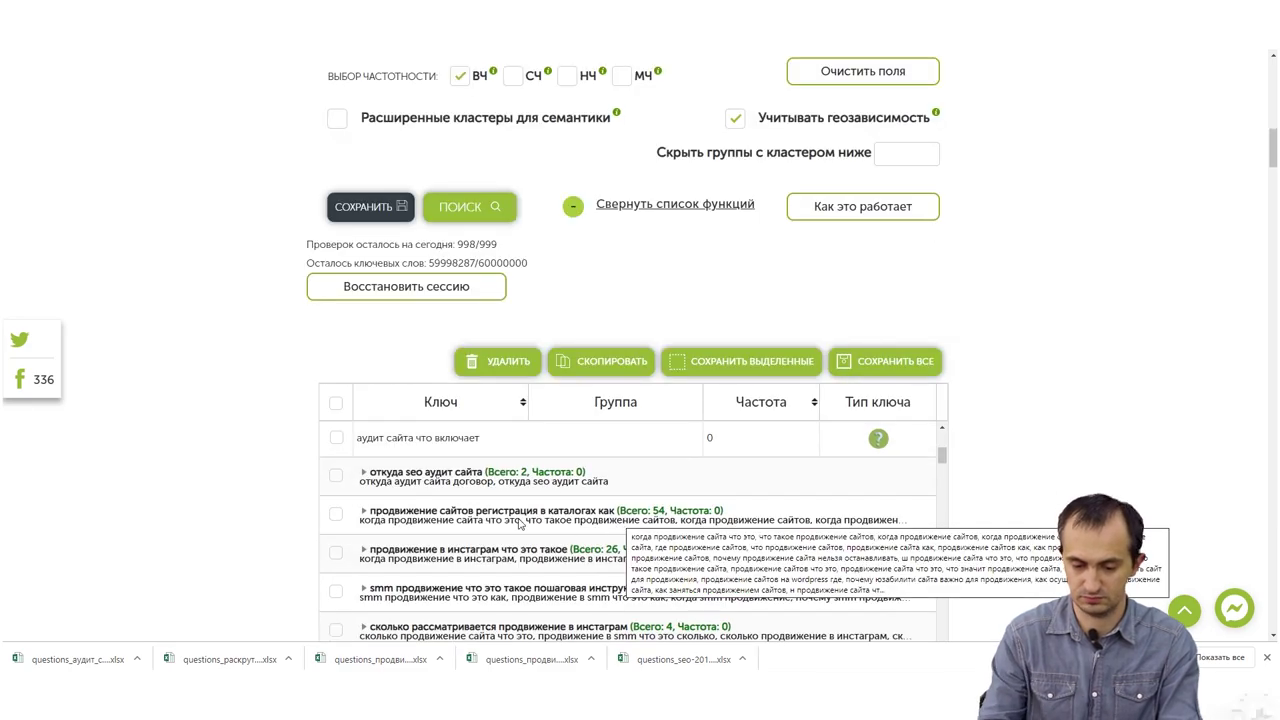
scroll(509, 185, "up", 3)
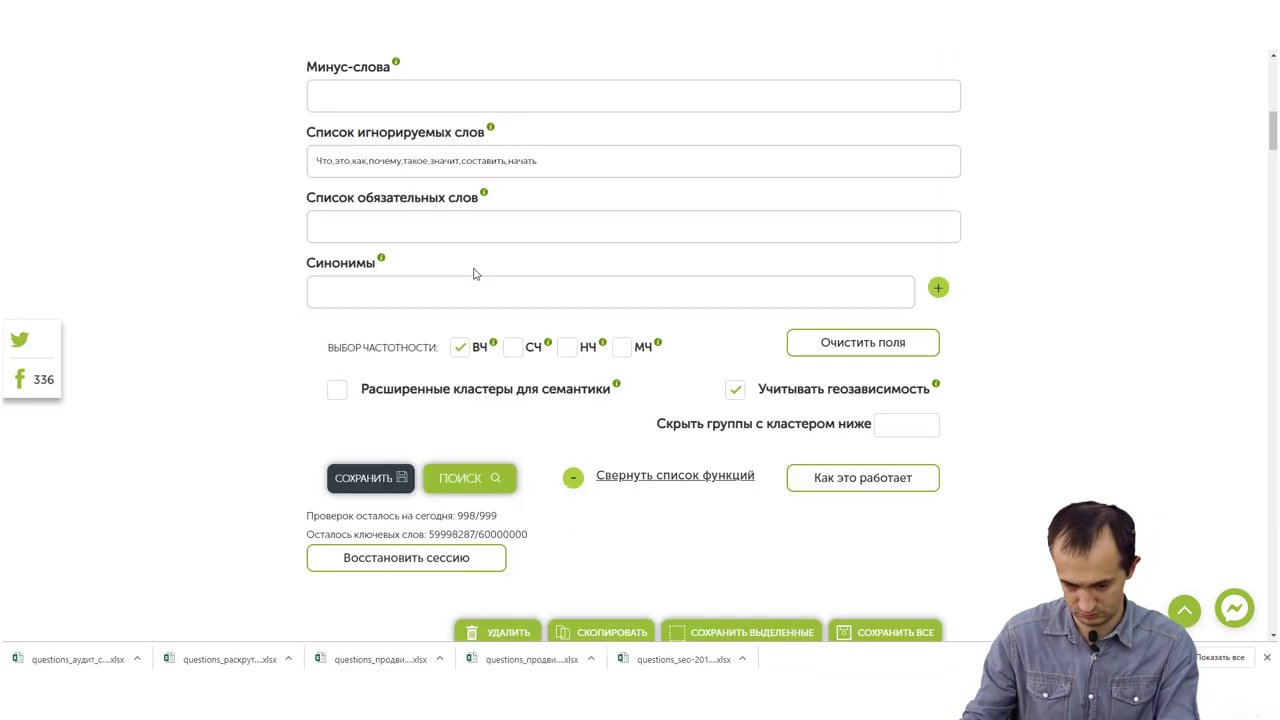
type(",провести")
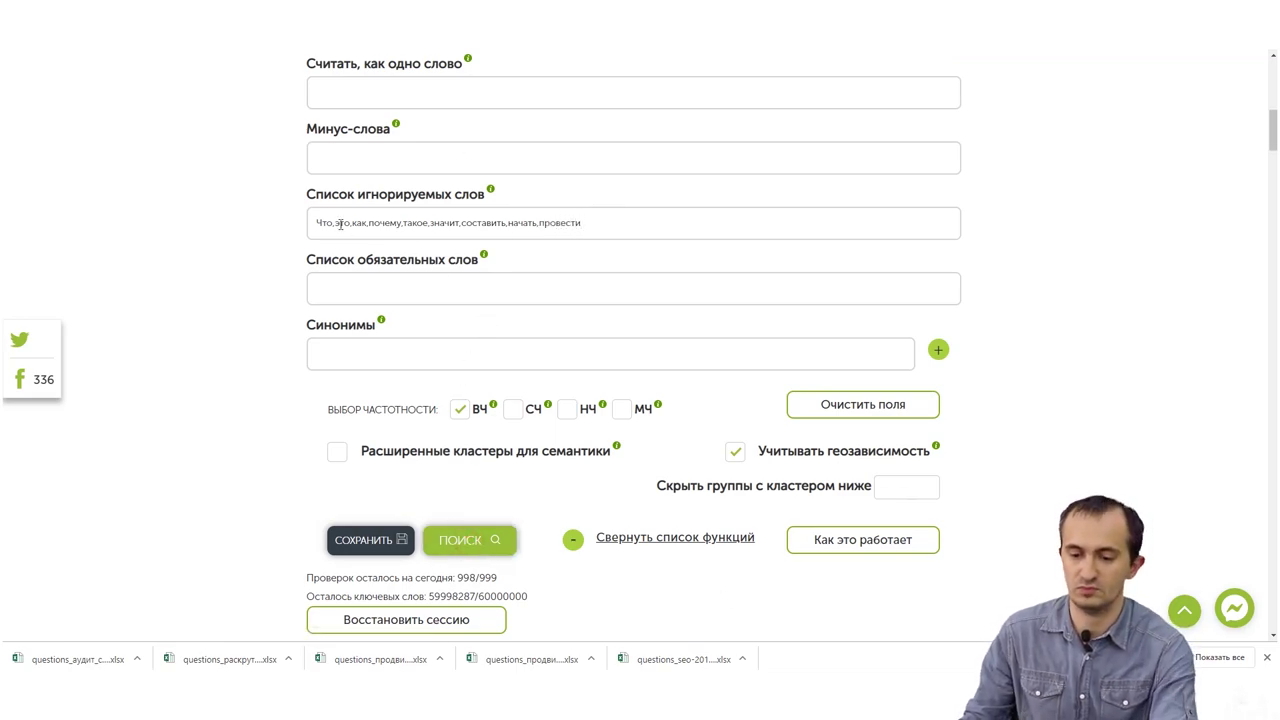
left_click(495, 540)
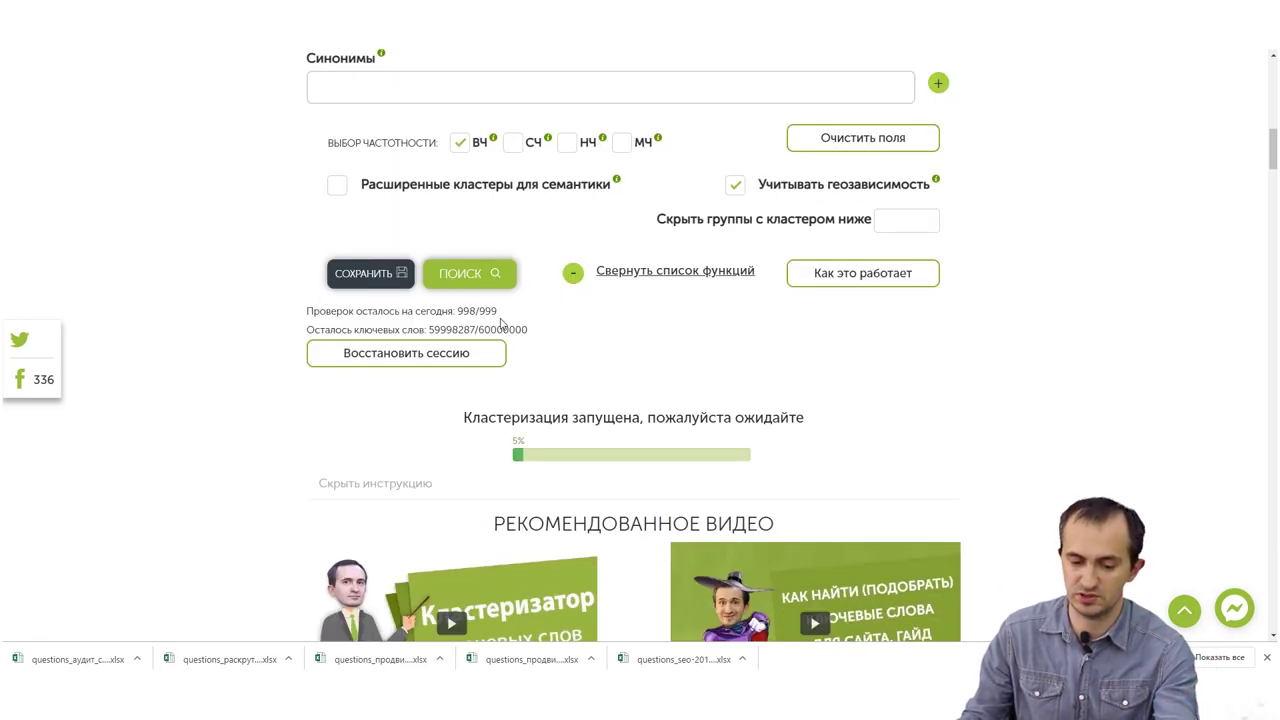
scroll(542, 400, "up", 7)
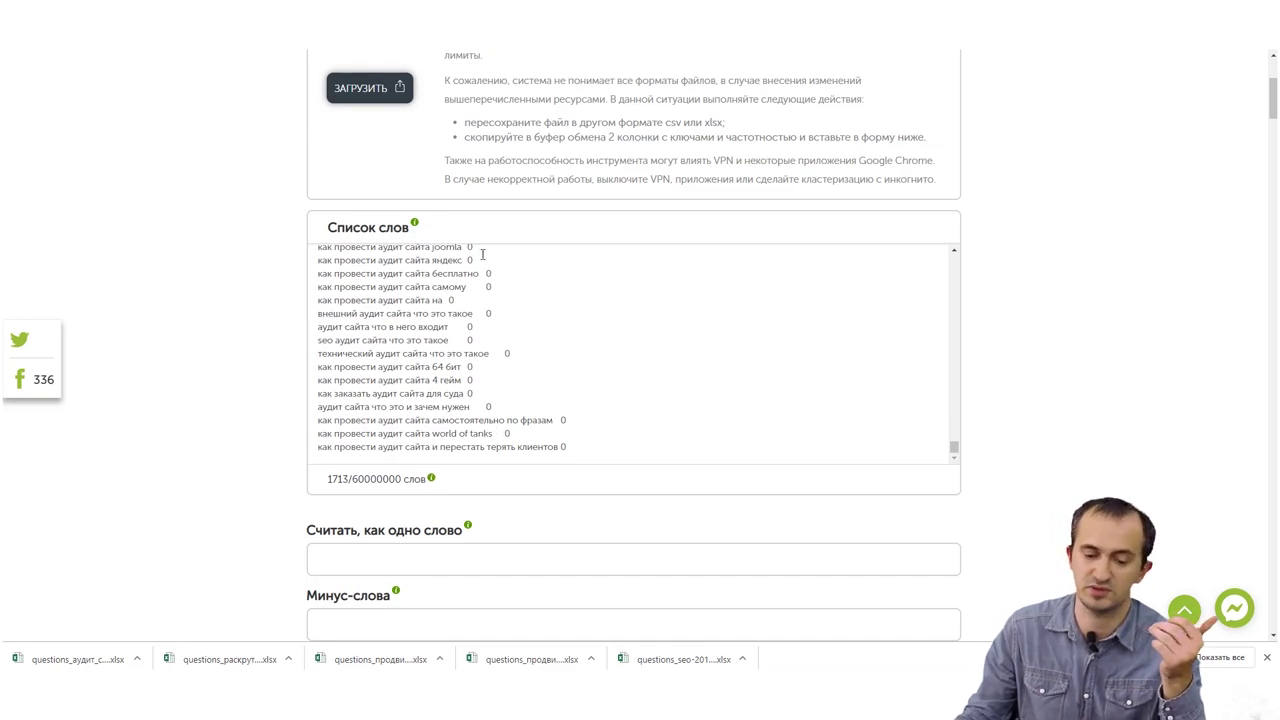
scroll(460, 470, "down", 7)
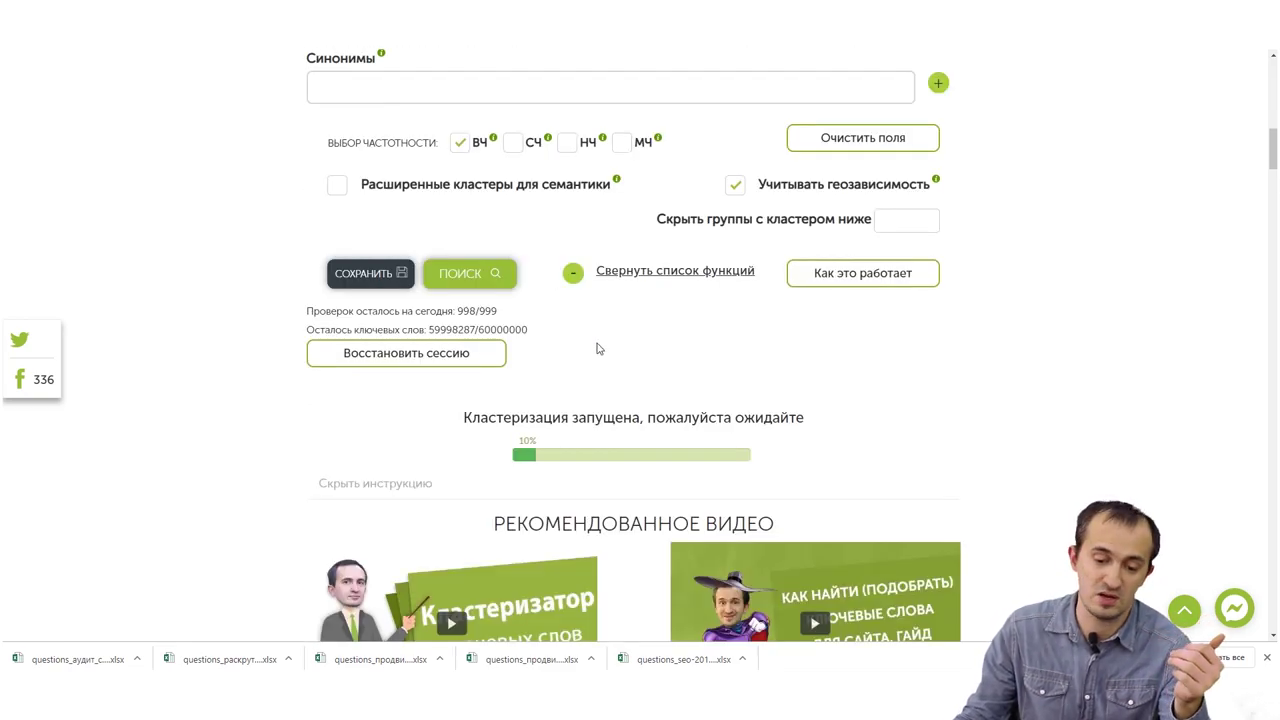
scroll(620, 420, "up", 3)
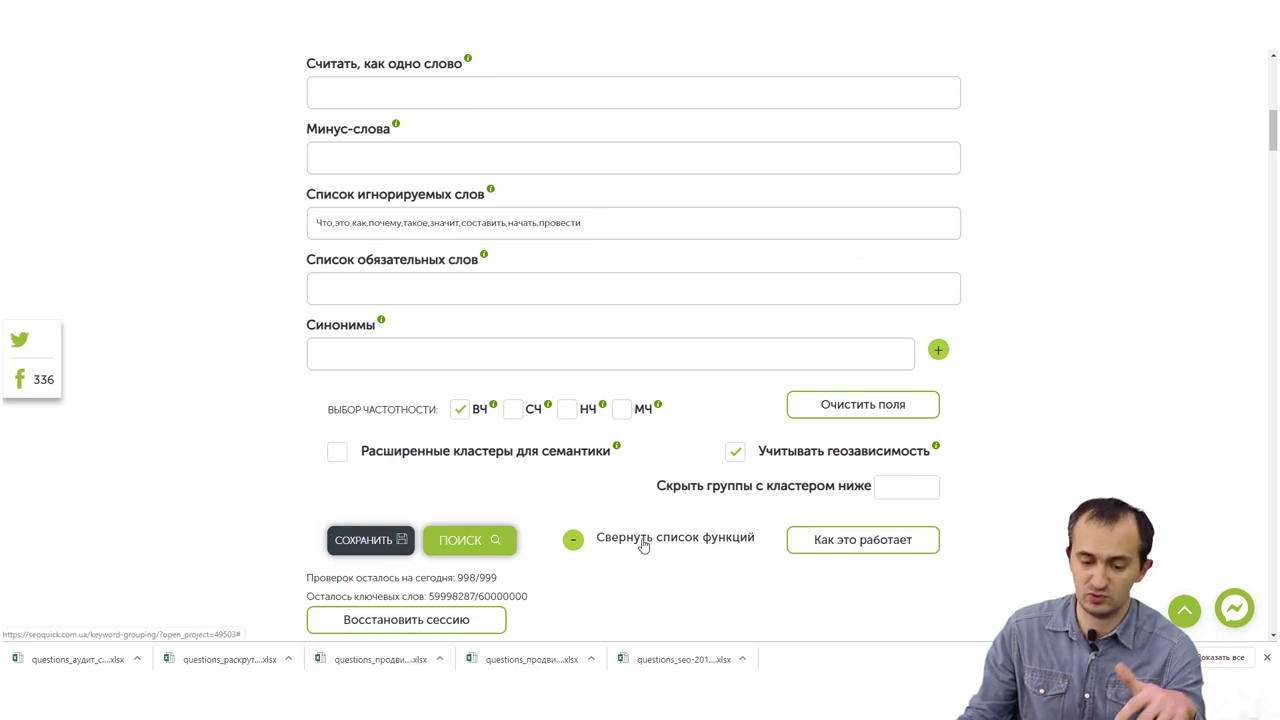
scroll(643, 449, "up", 4)
scroll(643, 449, "down", 7)
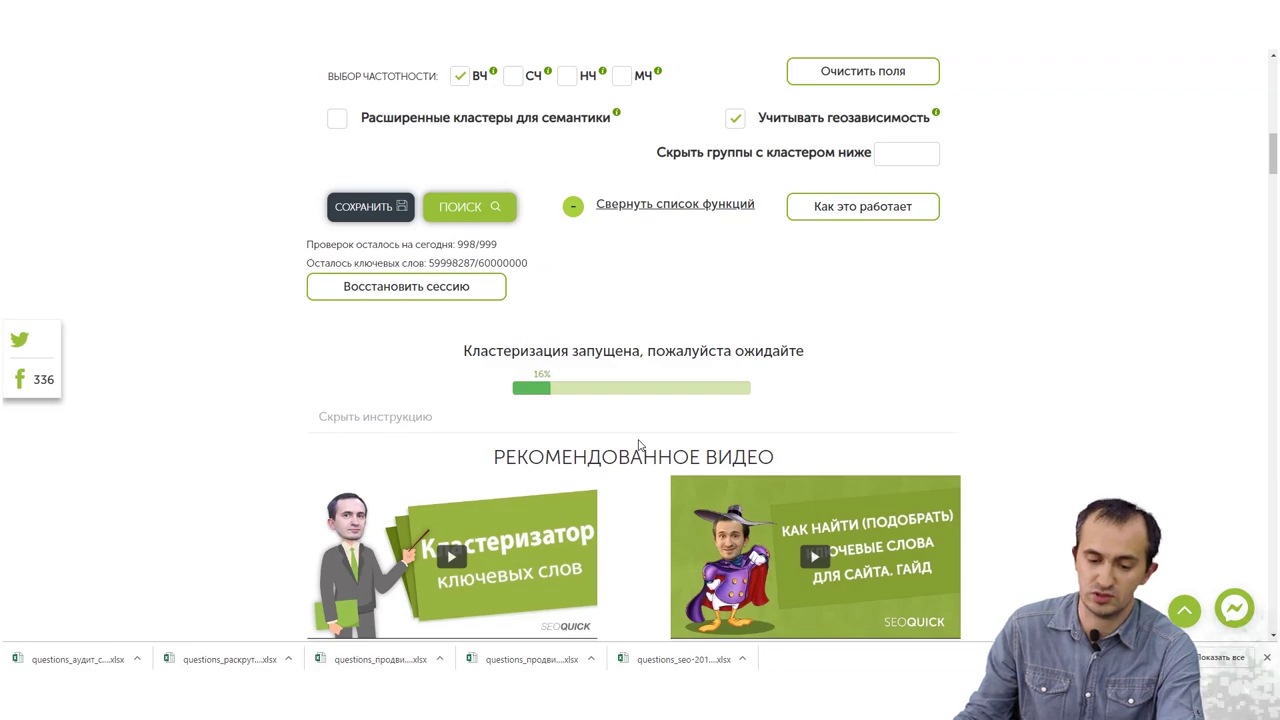
scroll(635, 450, "up", 4)
scroll(622, 550, "down", 1)
- Expand the result groups "что нужно для продвижения сайта" and "smm продвижение в инстаграм с чего начать" to read their queries, and collapse the latter
scroll(622, 551, "down", 4)
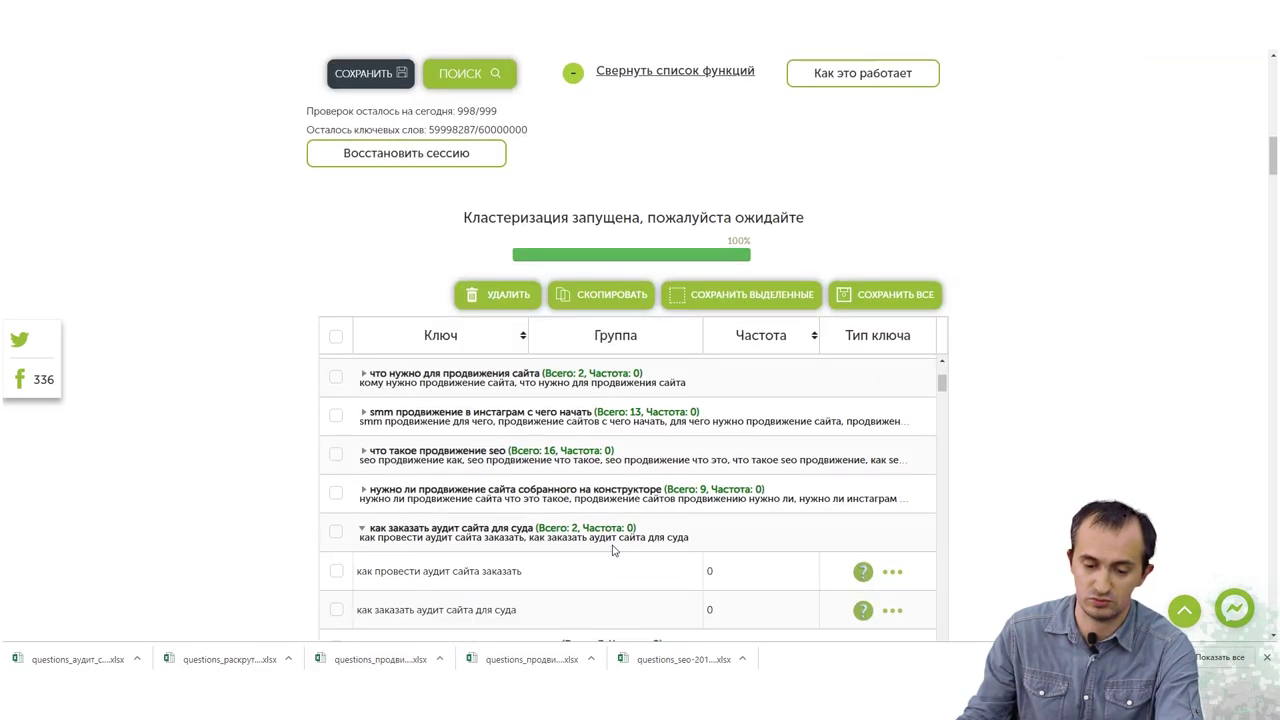
scroll(535, 263, "down", 2)
scroll(471, 194, "down", 1)
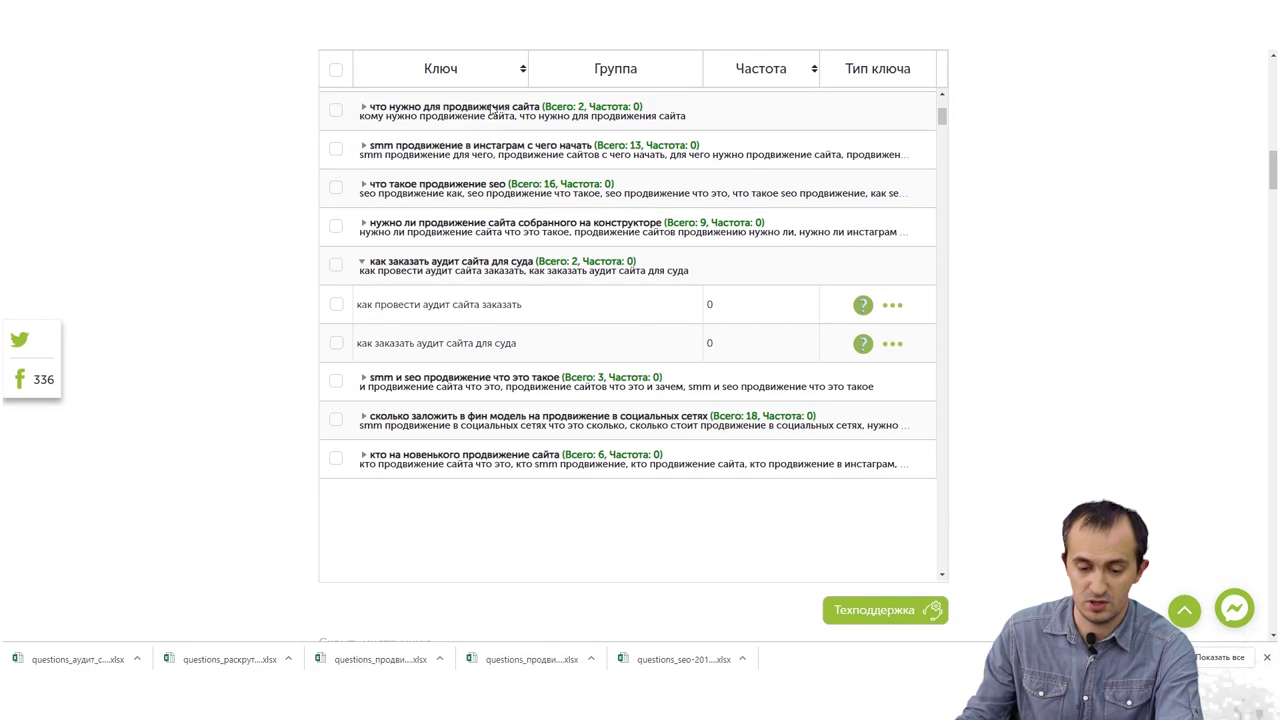
left_click(495, 106)
left_click(522, 220)
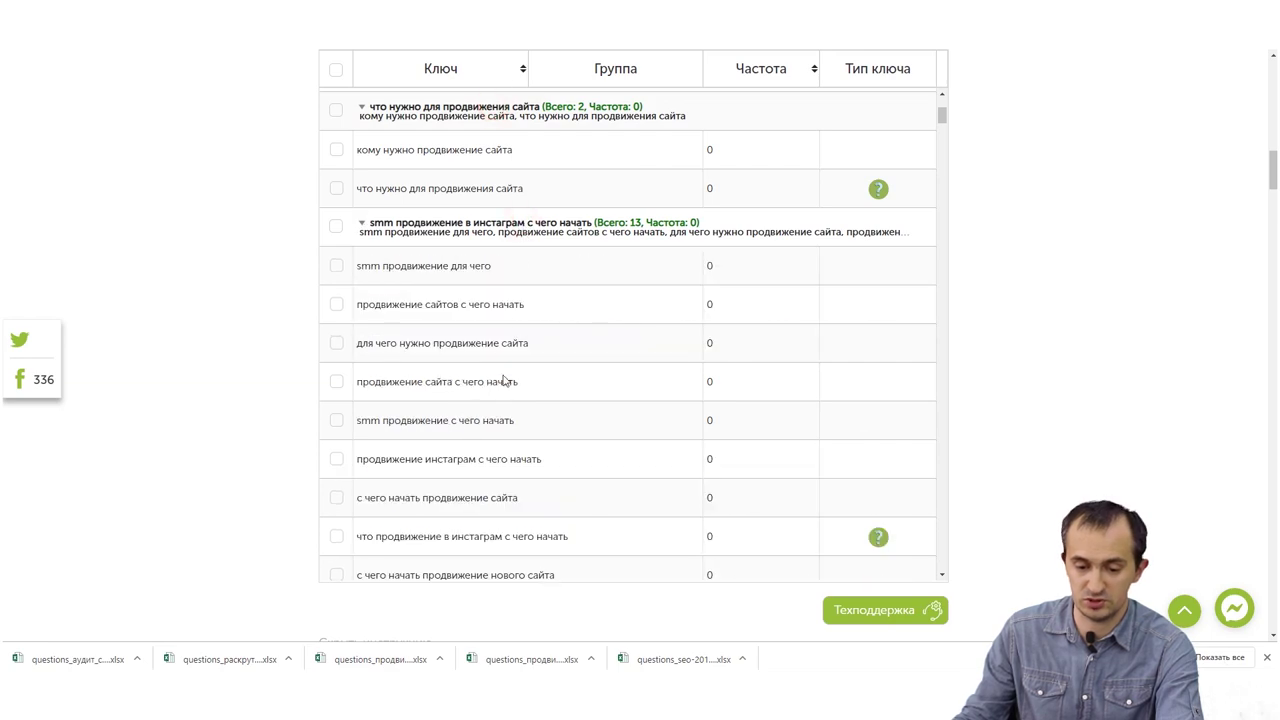
left_click(578, 224)
- Collapse the group "как заказать аудит сайта для суда" and expand "smm продвижение в социальных сетях что это цена" to read its queries
scroll(470, 378, "down", 4)
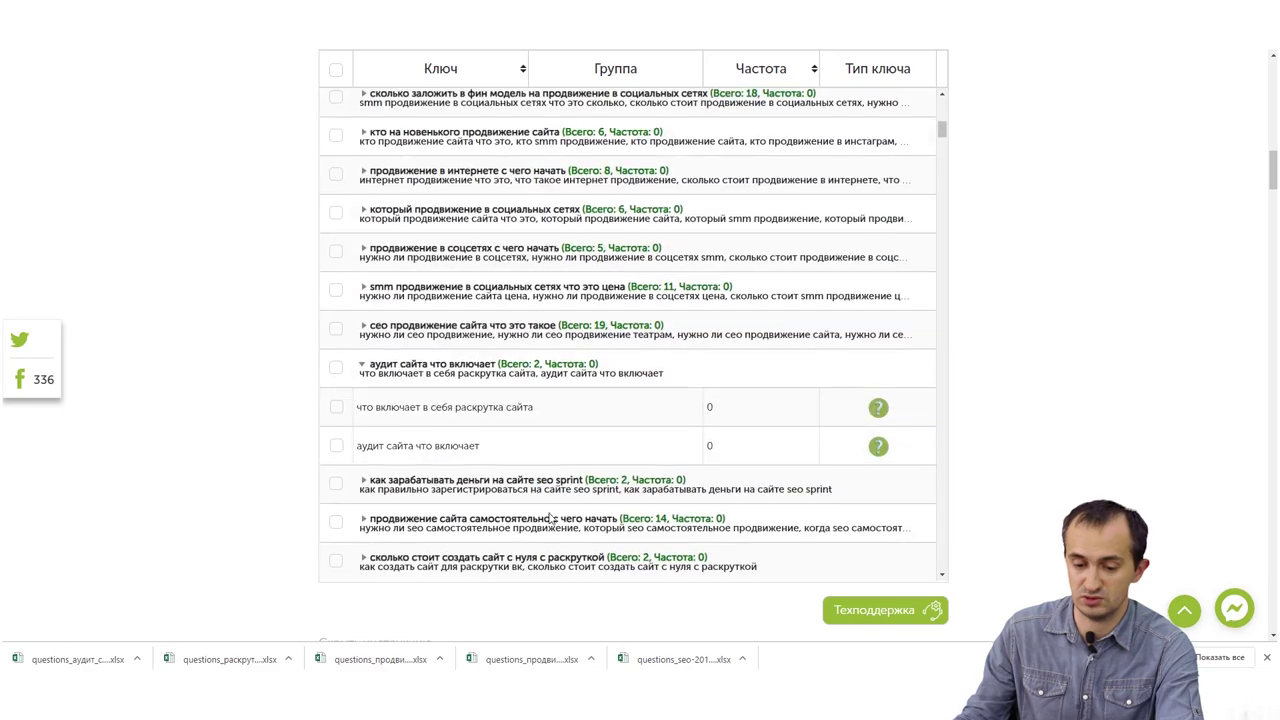
scroll(470, 378, "up", 3)
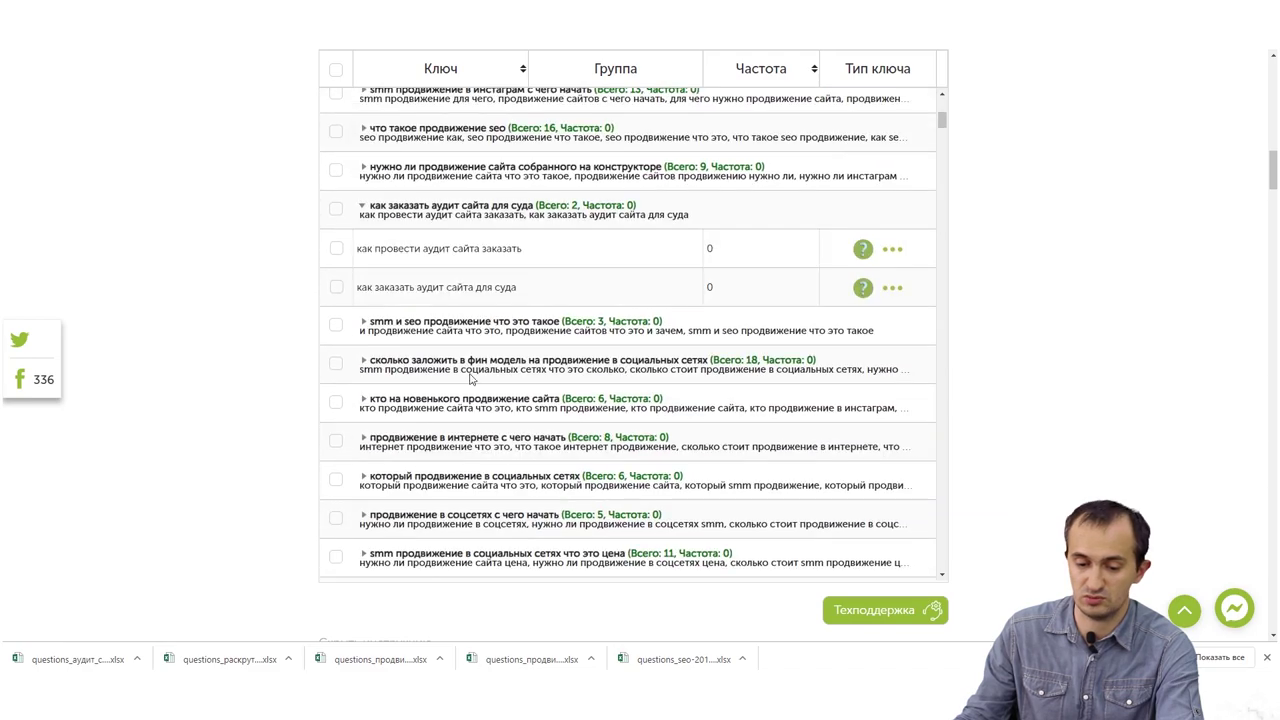
left_click(490, 206)
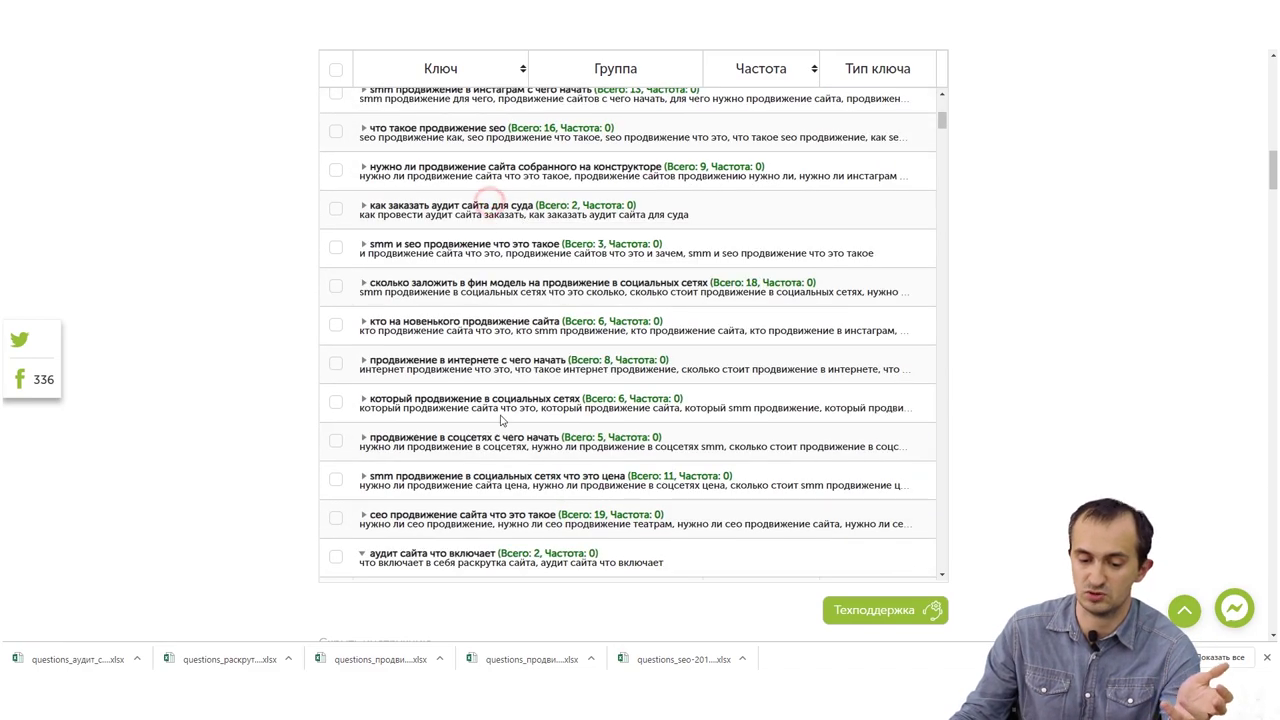
left_click(498, 475)
scroll(490, 476, "down", 3)
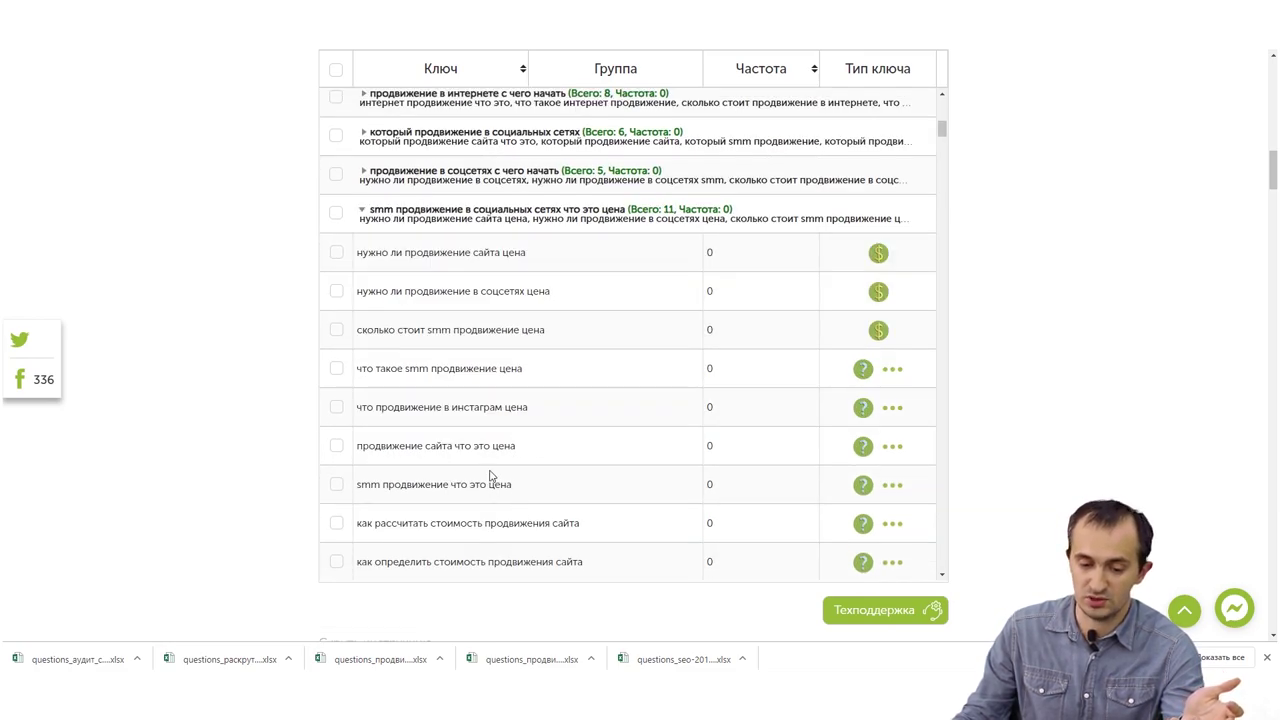
- Set the mandatory words for the clustering to "инстаграм,instagram"
scroll(490, 476, "up", 10)
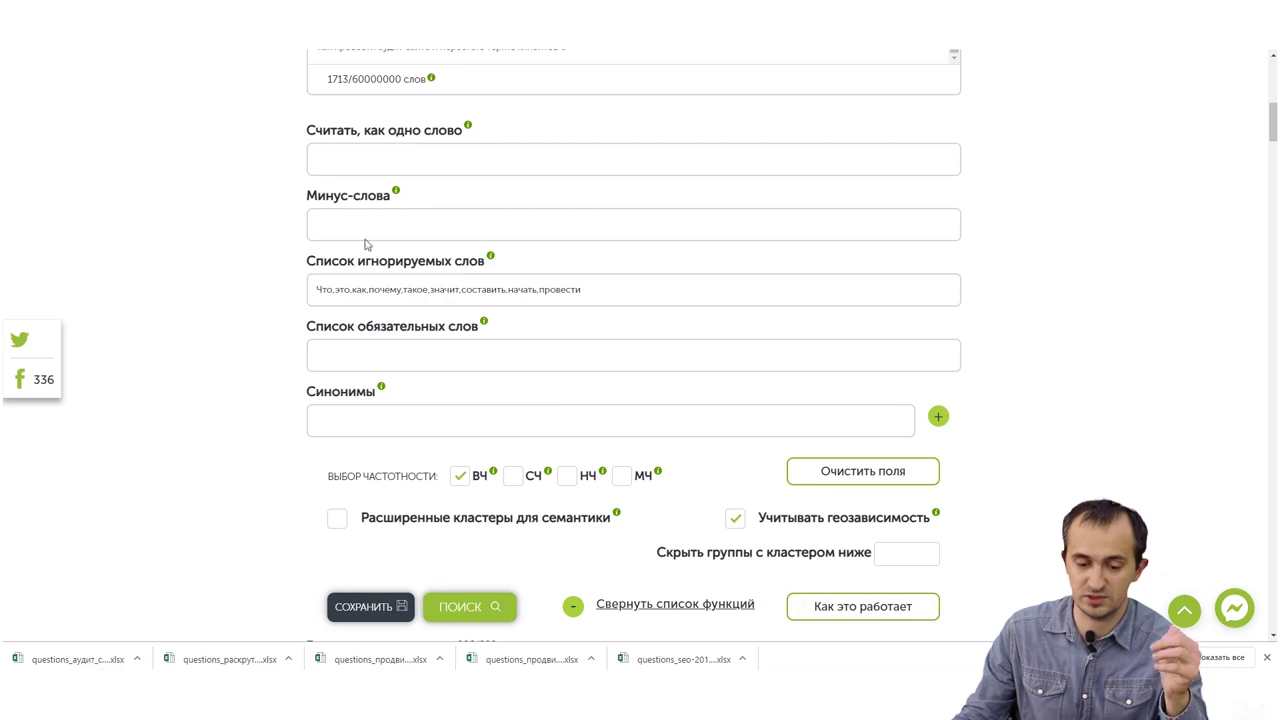
left_click(368, 222)
left_click(757, 352)
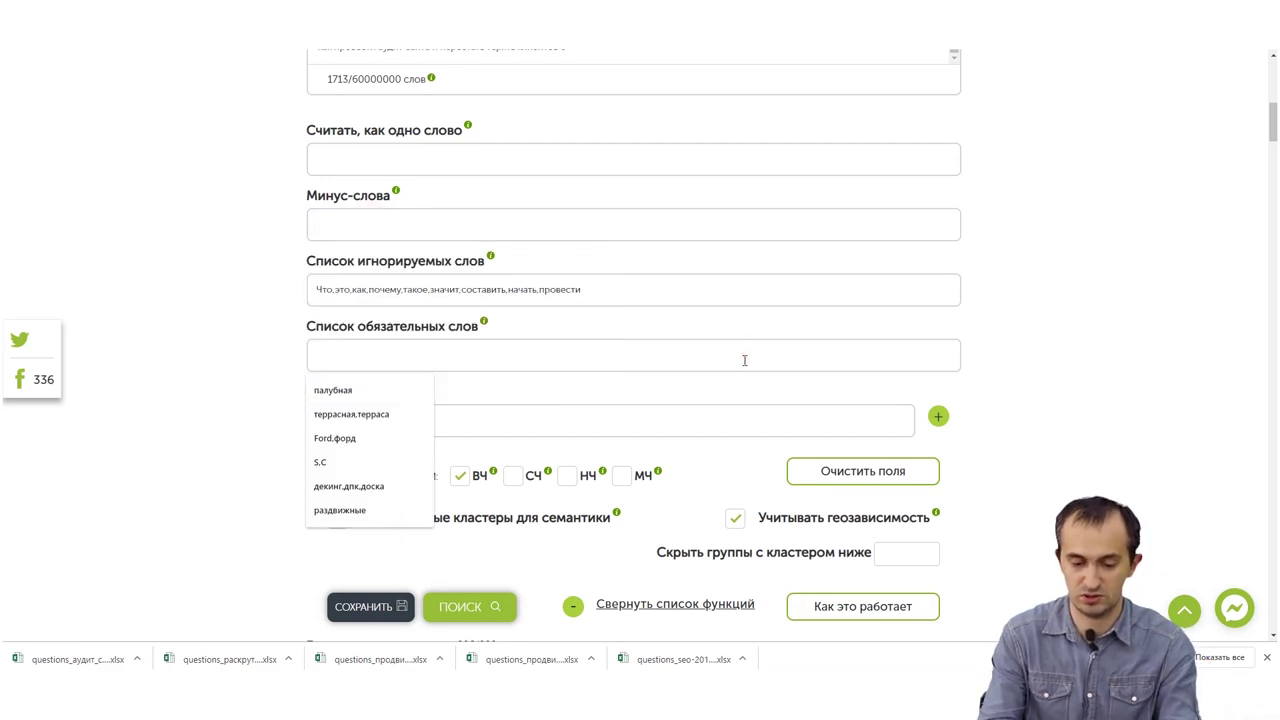
type("инстаграм")
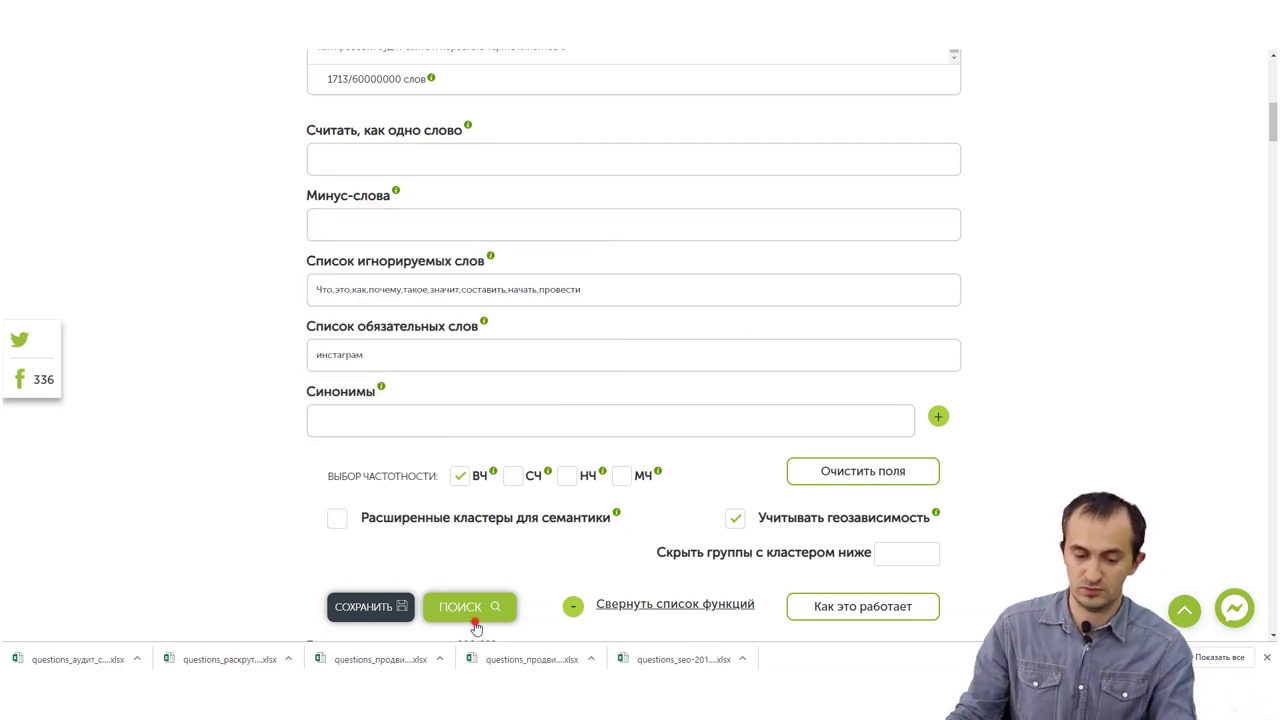
left_click_drag(473, 618, 519, 622)
left_click(442, 365)
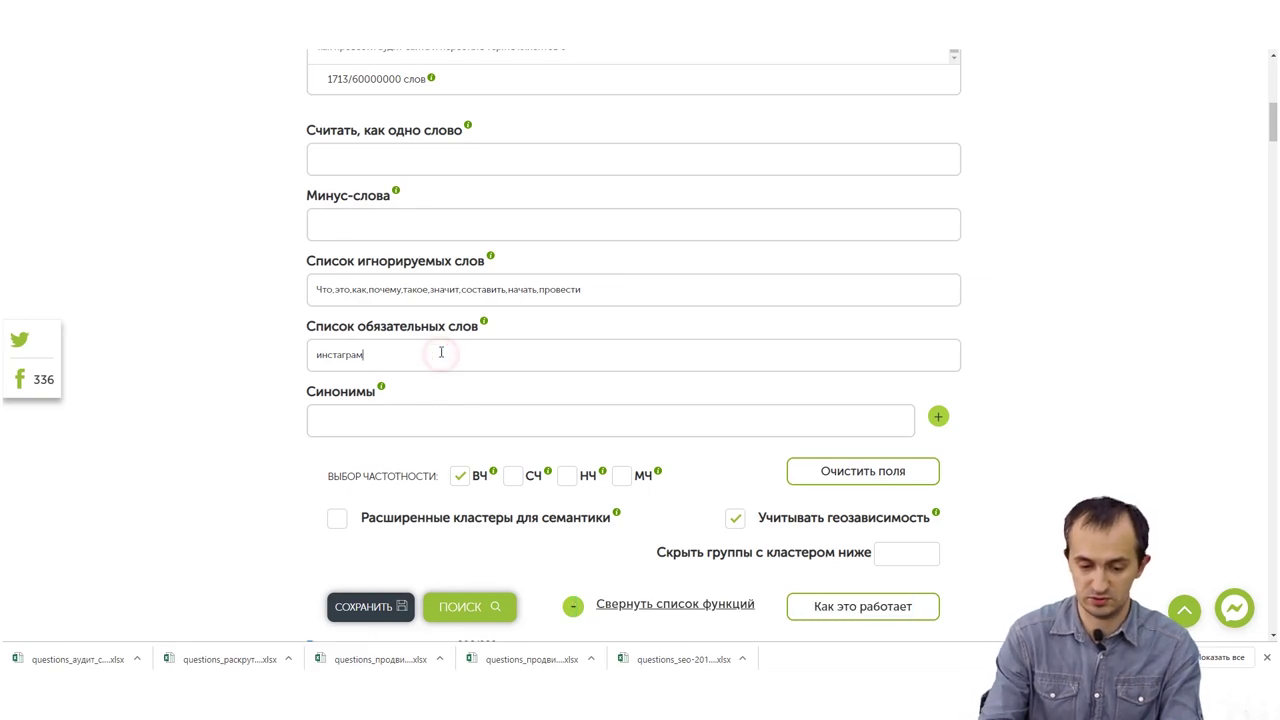
type(",instagram")
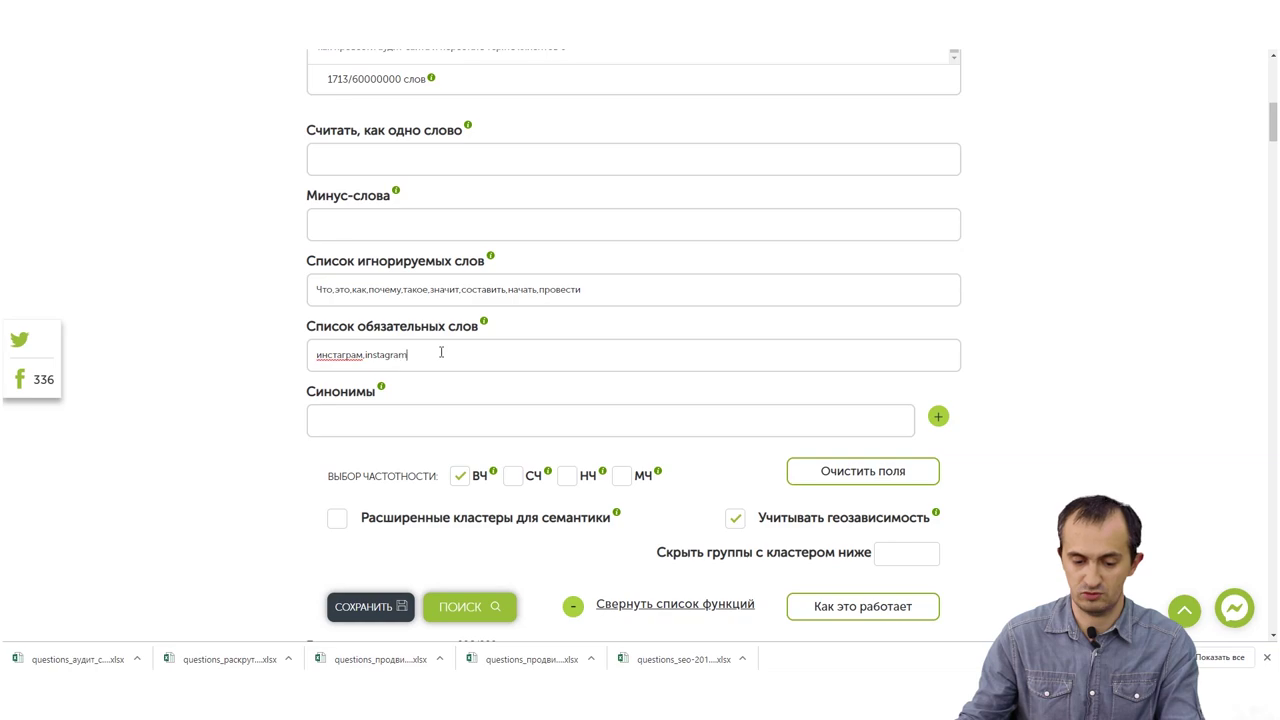
- Copy the mandatory words "инстаграм,instagram" into the synonyms and rerun the clustering
key("ctrl+a")
key("ctrl+c")
left_click(444, 413)
key("ctrl+v")
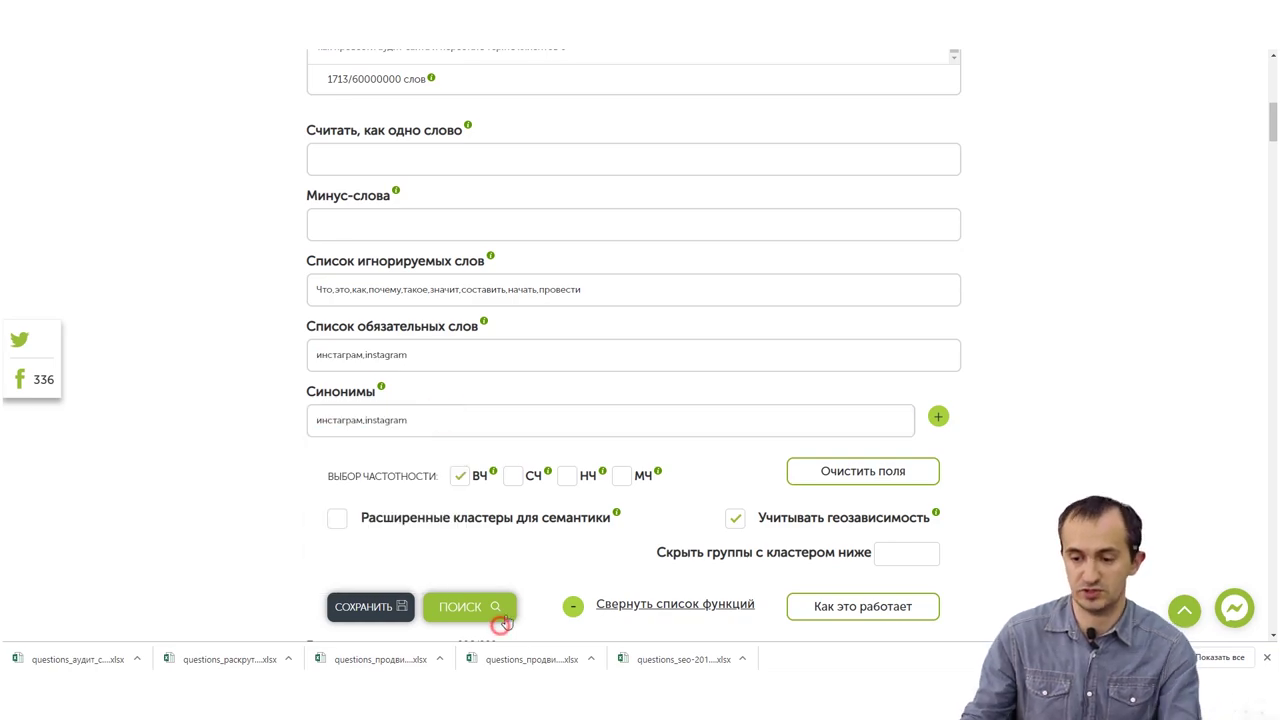
left_click(505, 606)
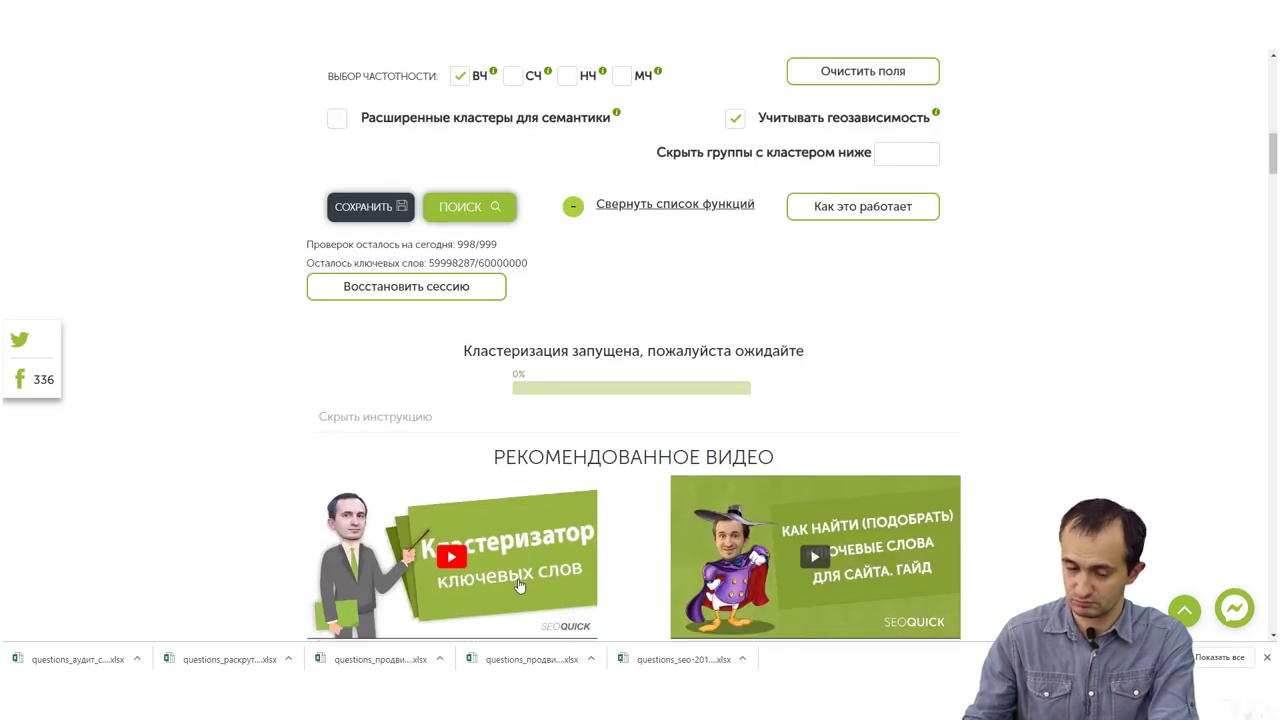
scroll(497, 580, "up", 10)
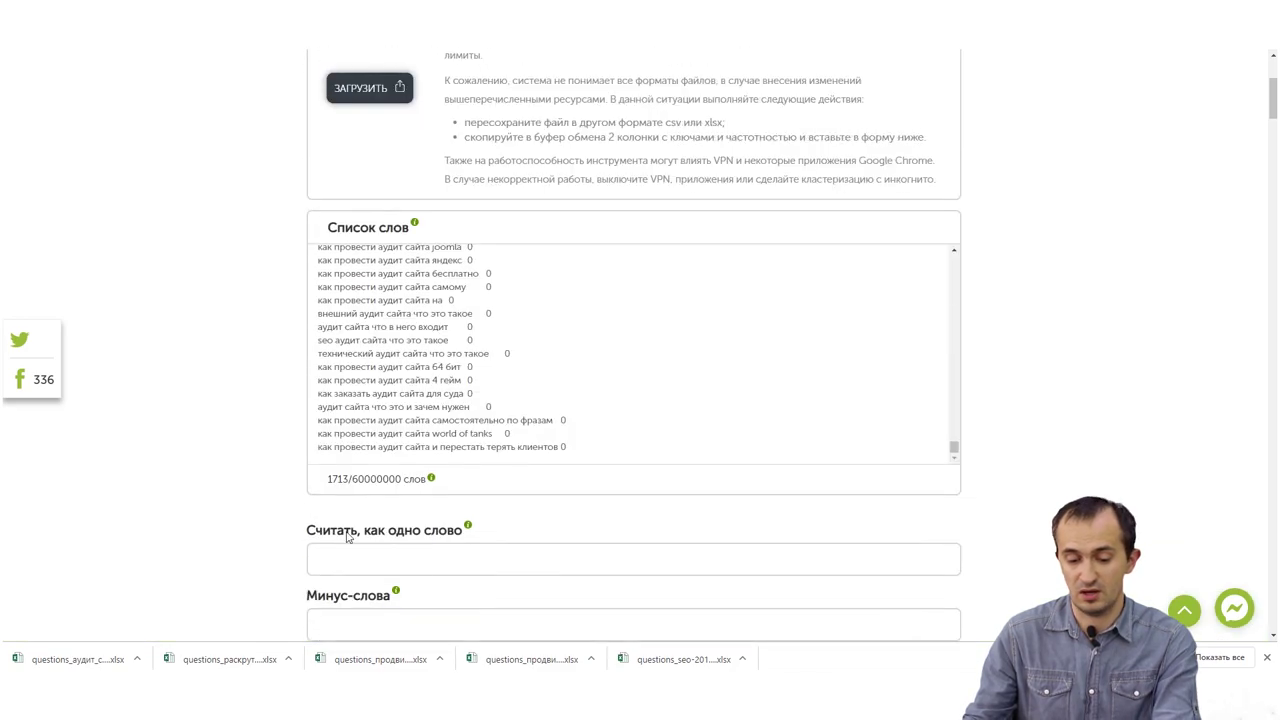
scroll(428, 527, "down", 2)
scroll(379, 539, "down", 1)
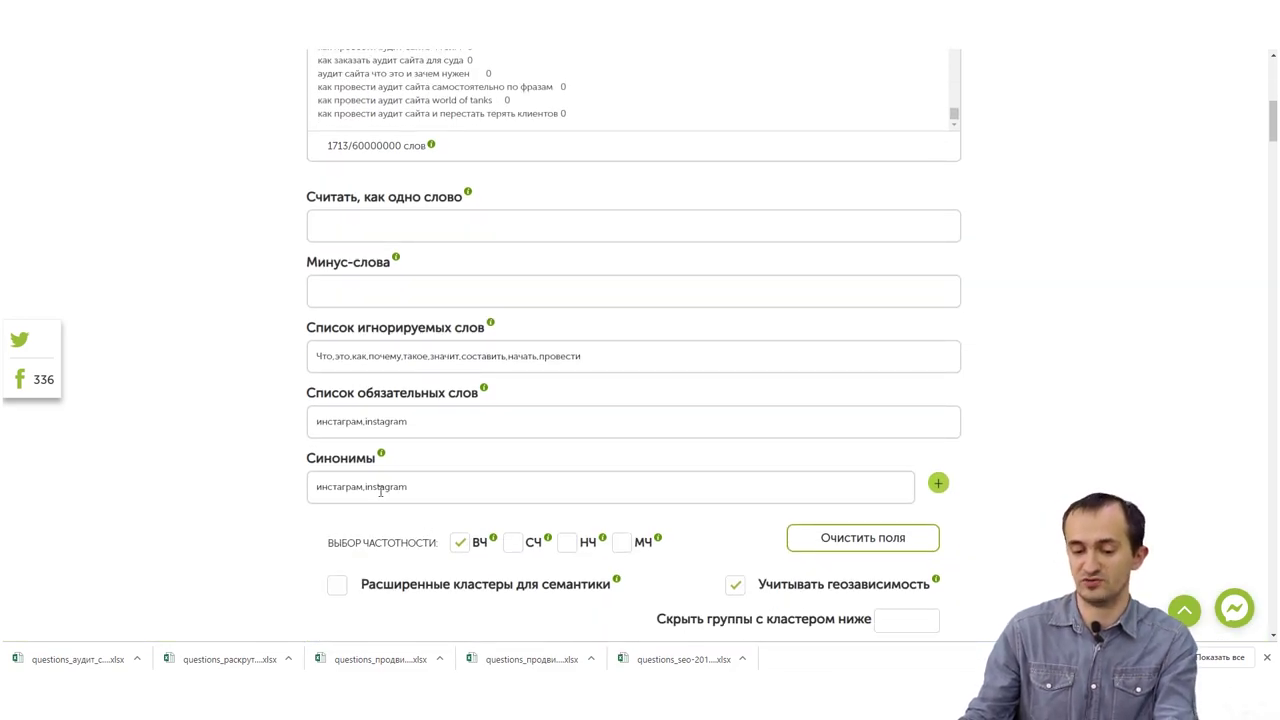
scroll(191, 531, "down", 3)
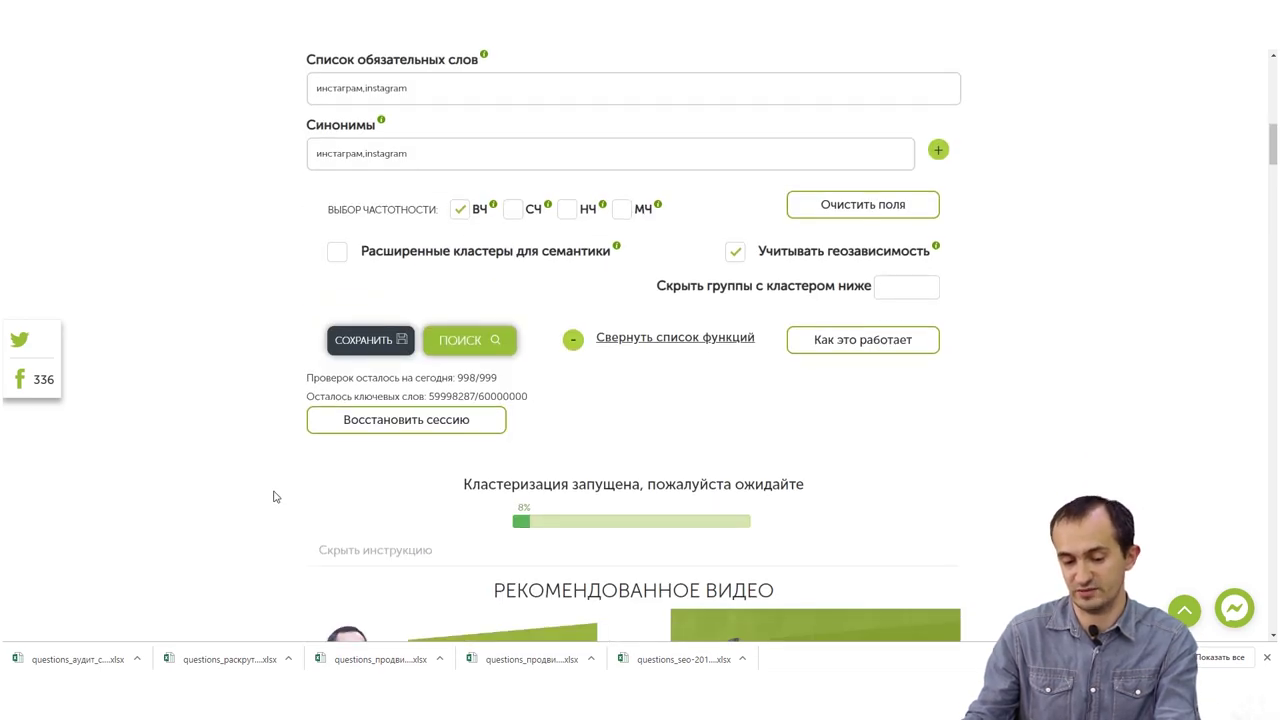
scroll(332, 543, "up", 3)
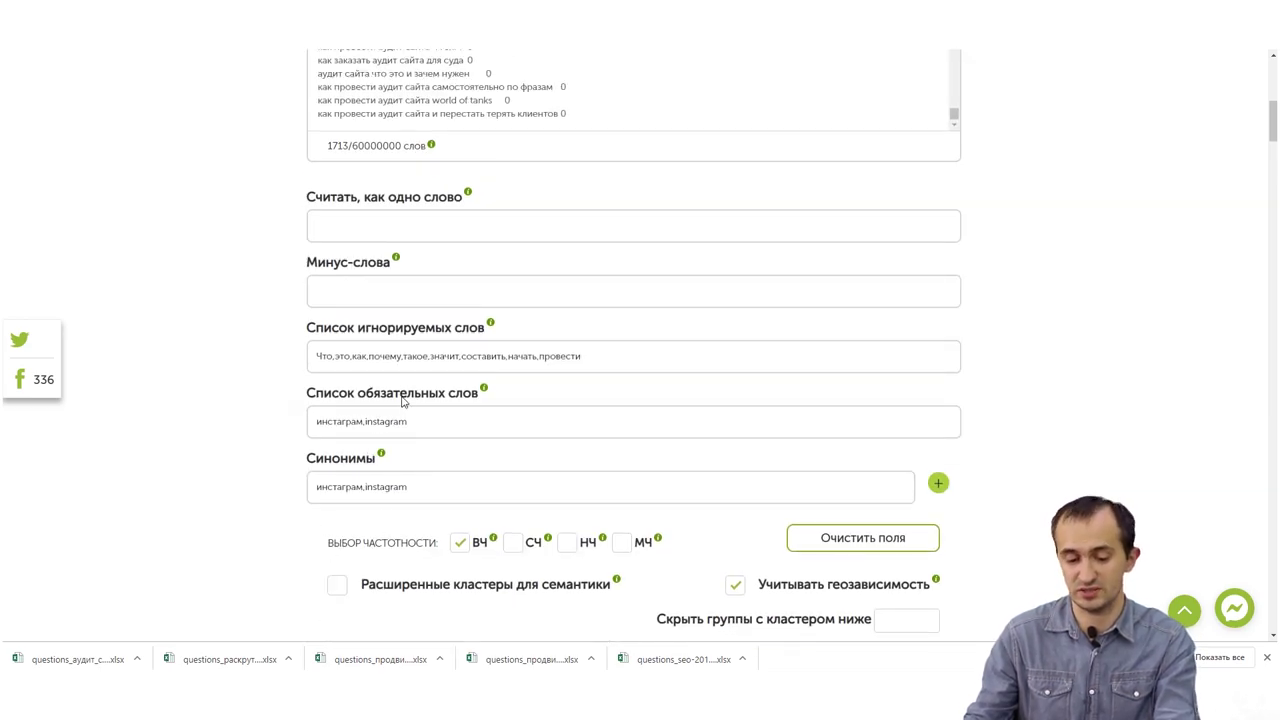
left_click_drag(426, 429, 288, 421)
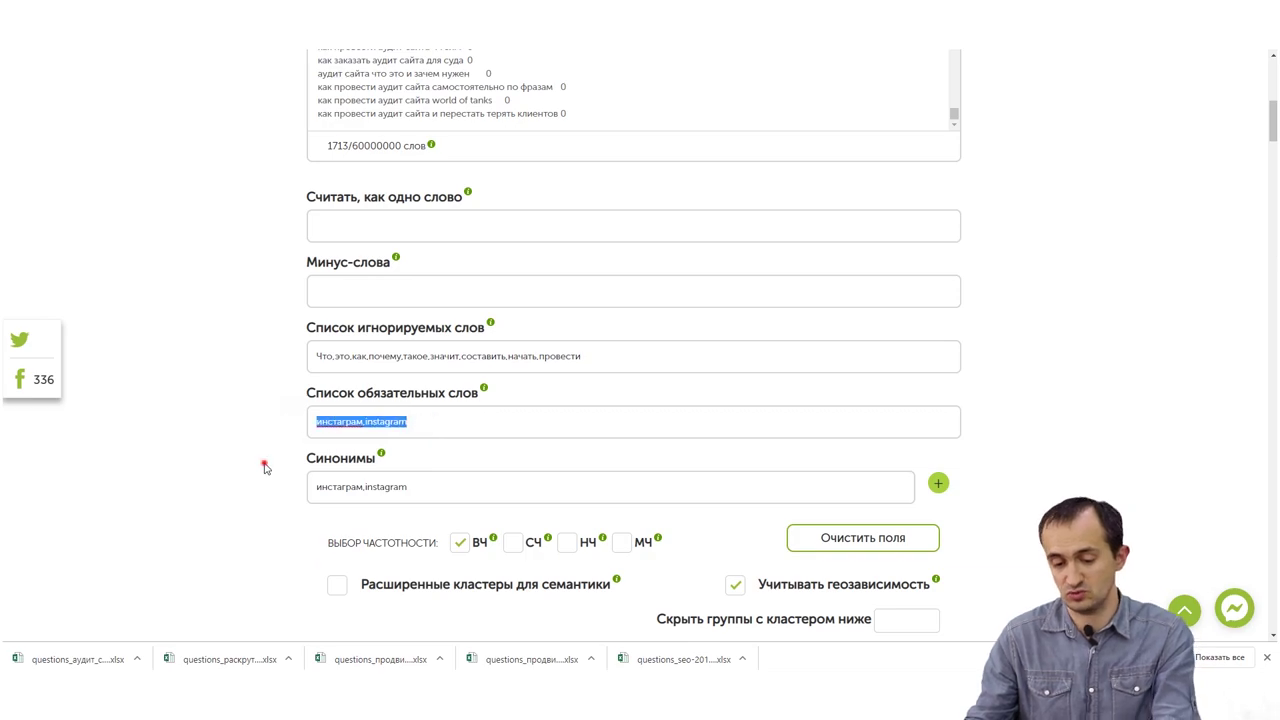
scroll(270, 470, "down", 4)
scroll(300, 586, "up", 8)
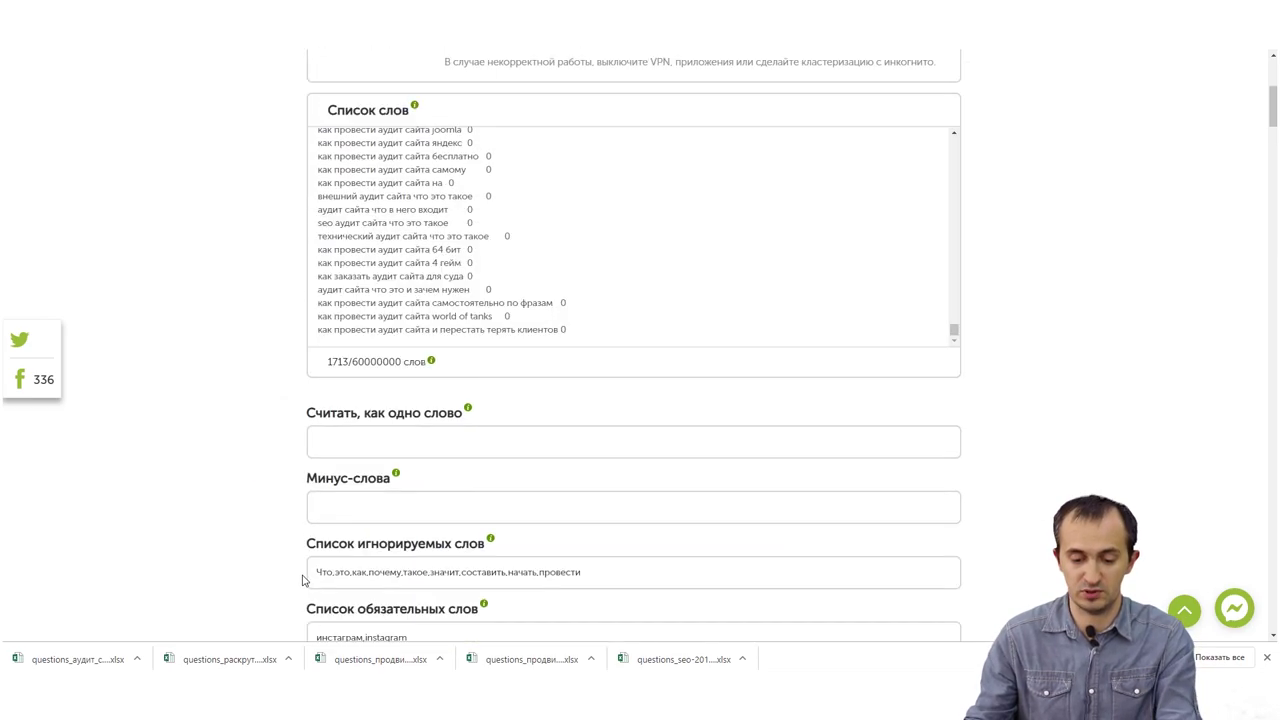
- Look through the new Instagram query groups in the clustering results and review the filter settings
scroll(422, 566, "down", 4)
scroll(422, 566, "down", 6)
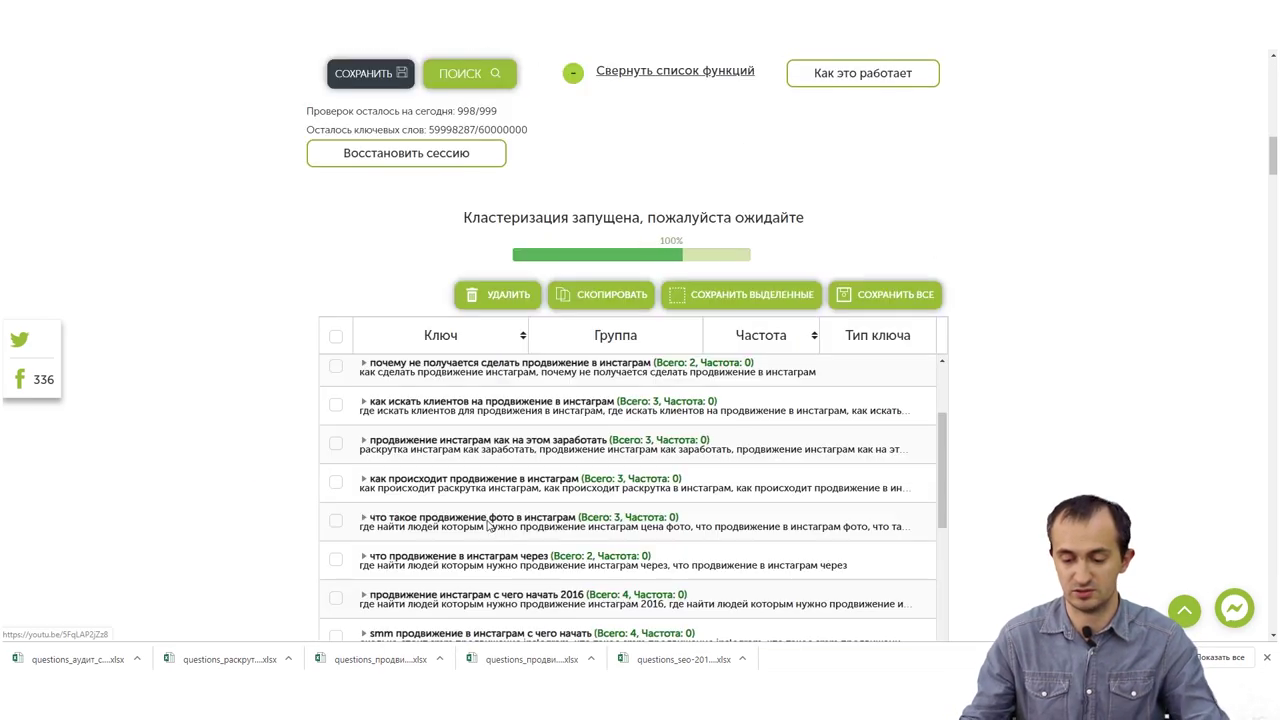
scroll(417, 552, "up", 1)
scroll(417, 552, "up", 6)
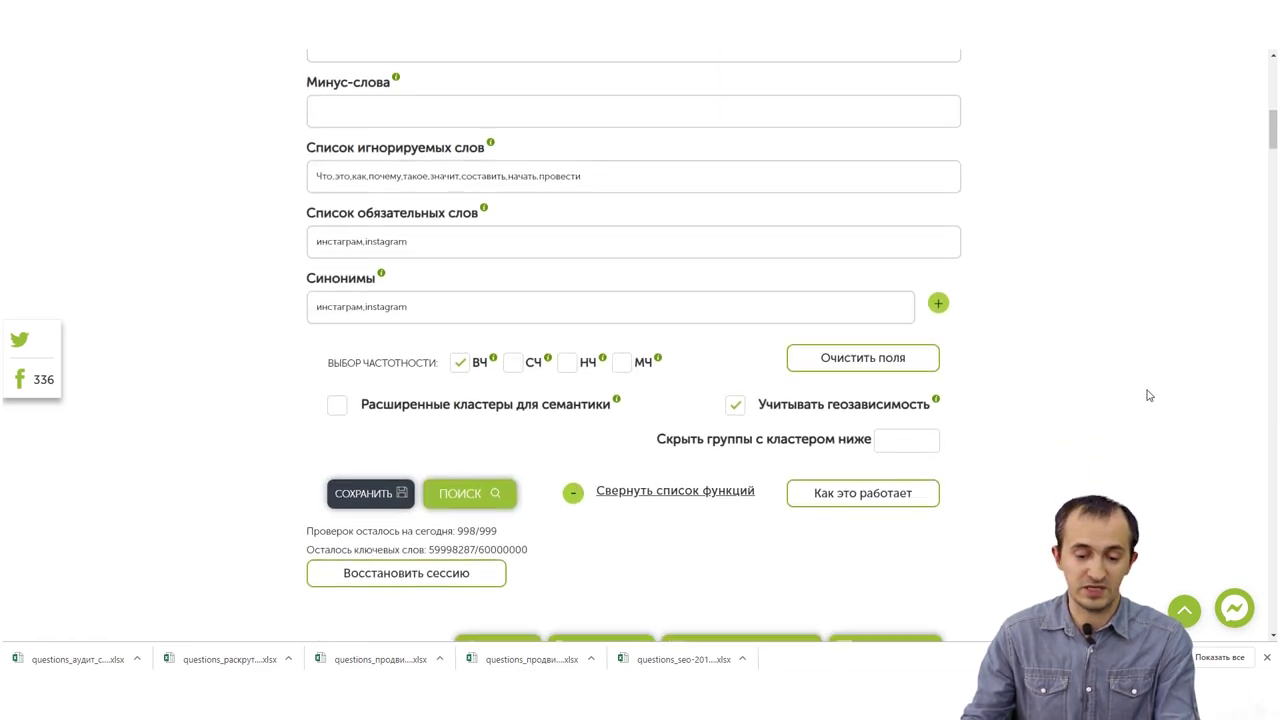
- Expand the first five Instagram groups, from "нужно ли продвижение в инстаграм" to "что продвижение в инстаграм бесплатно", to read their queries
scroll(398, 420, "down", 7)
scroll(400, 425, "up", 2)
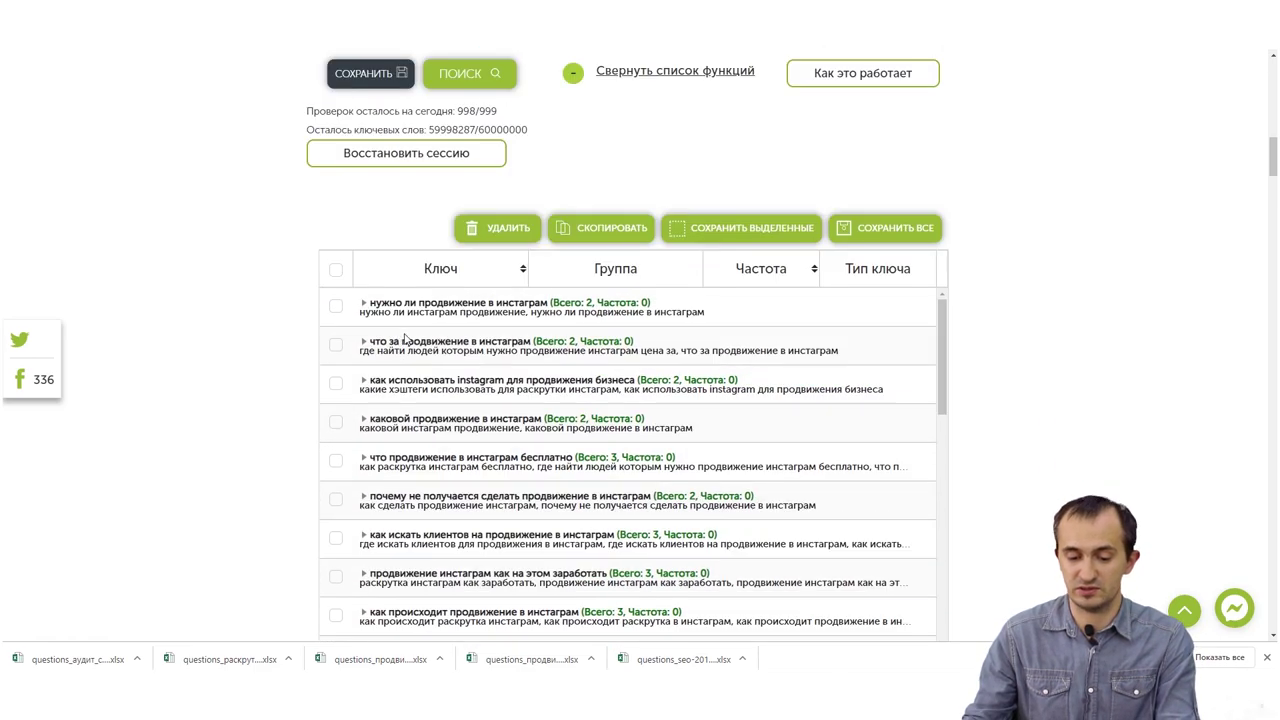
left_click(414, 314)
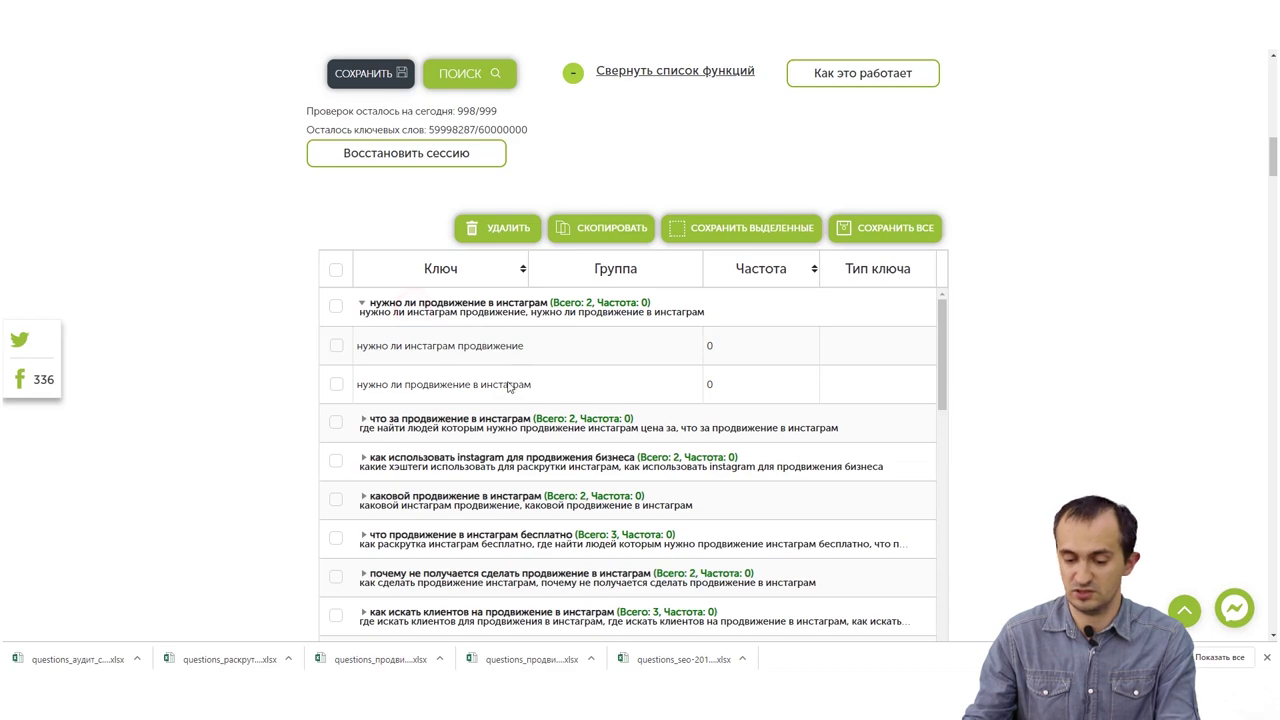
left_click(496, 420)
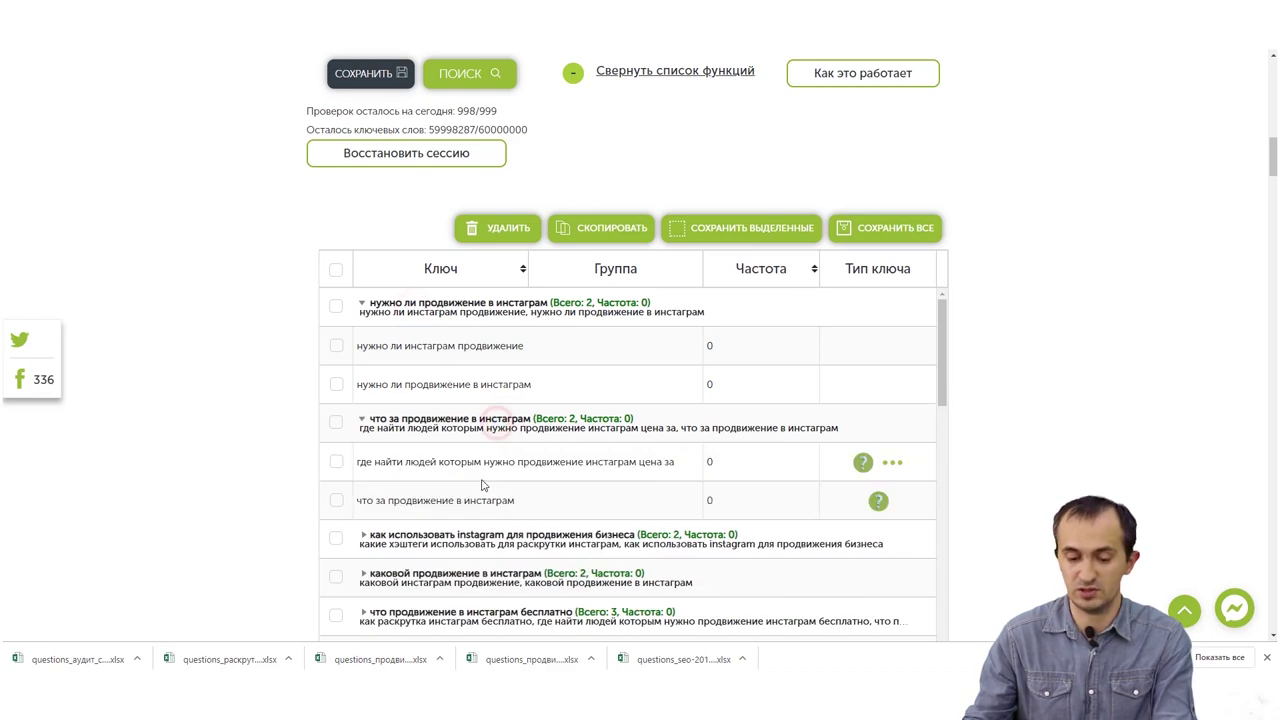
left_click(478, 546)
scroll(485, 566, "down", 3)
left_click(500, 420)
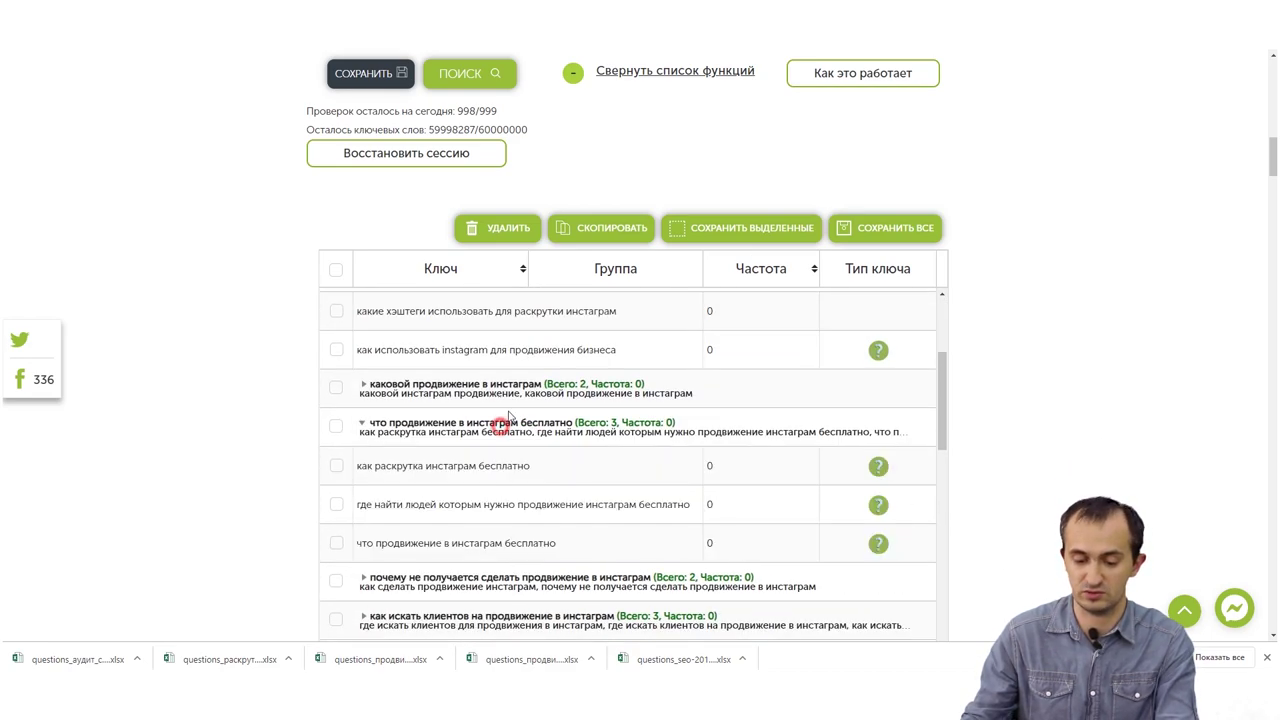
left_click(500, 383)
- Expand "что продвижение в инстаграм через" and "что такое продвижение фото в инстаграм" to read their queries
scroll(465, 602, "down", 5)
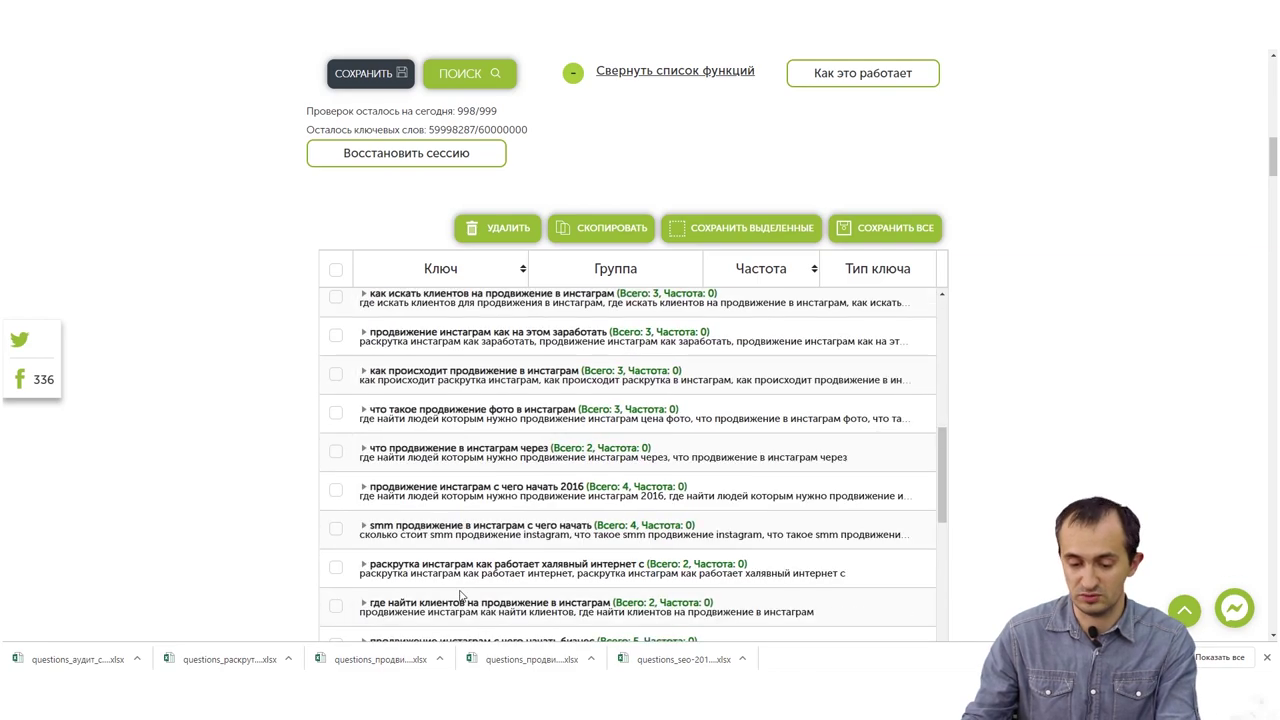
left_click(457, 449)
left_click(501, 418)
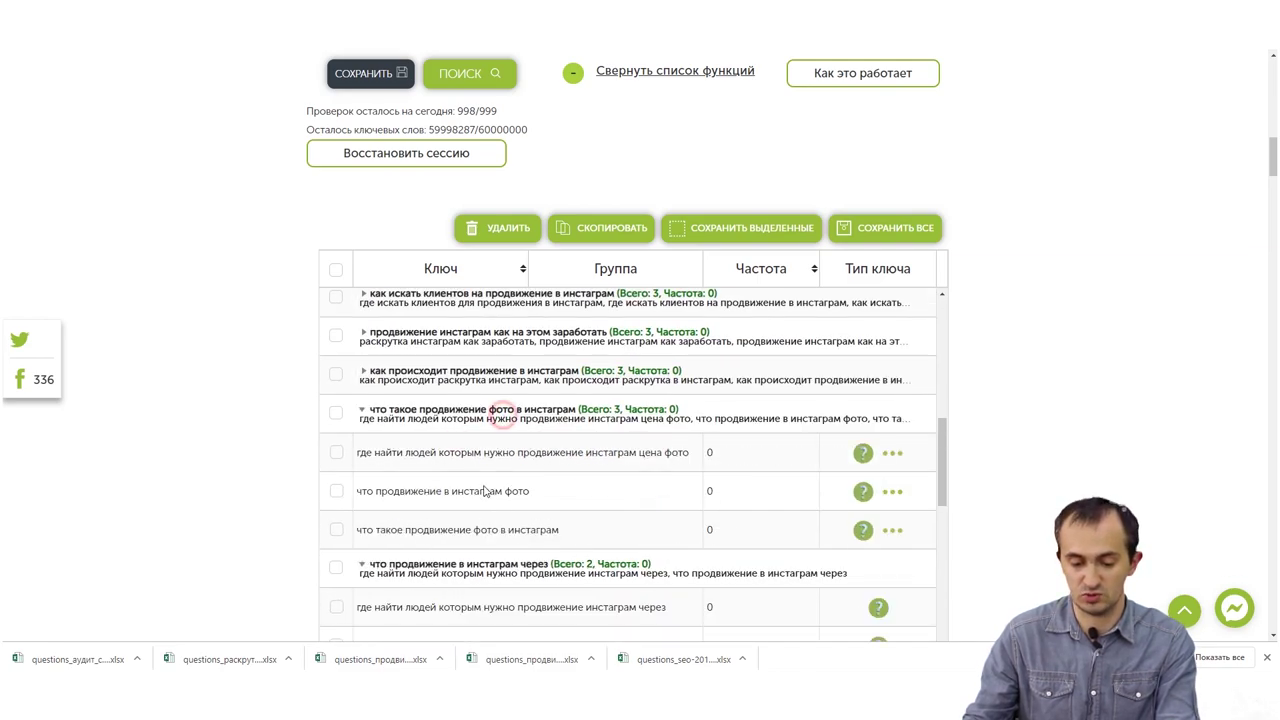
scroll(484, 491, "up", 5)
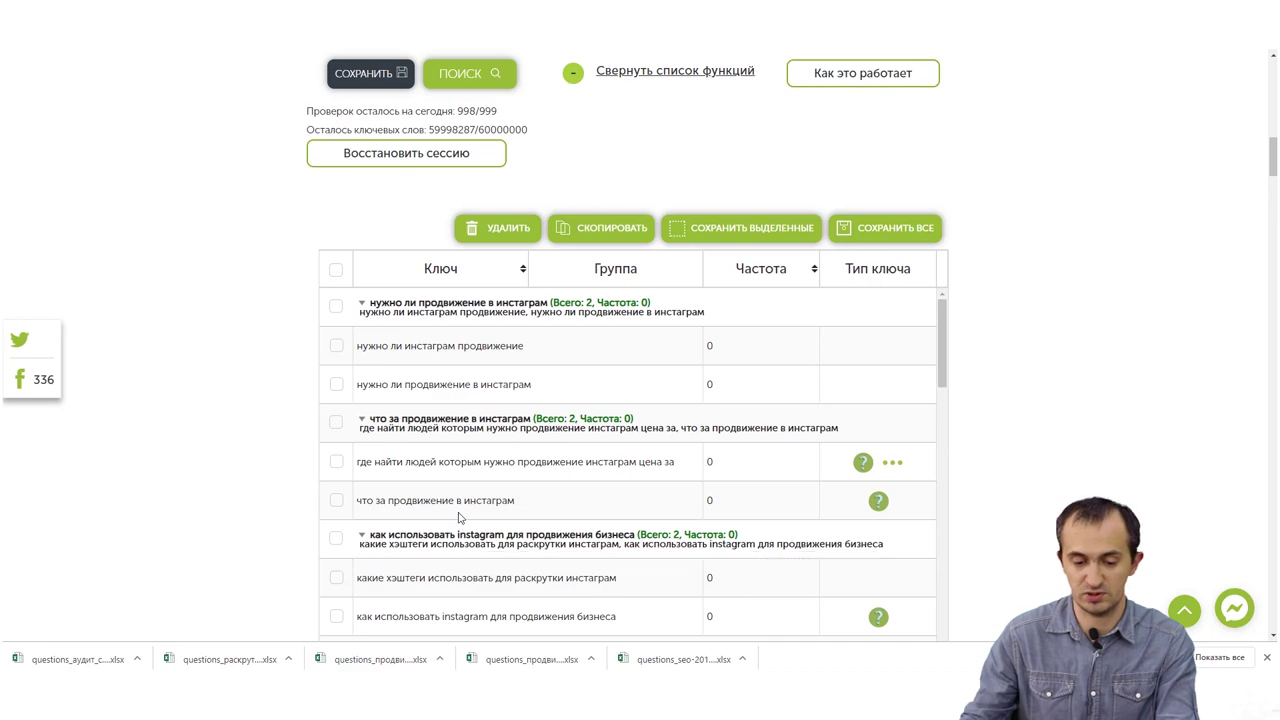
scroll(449, 540, "up", 3)
scroll(474, 509, "down", 4)
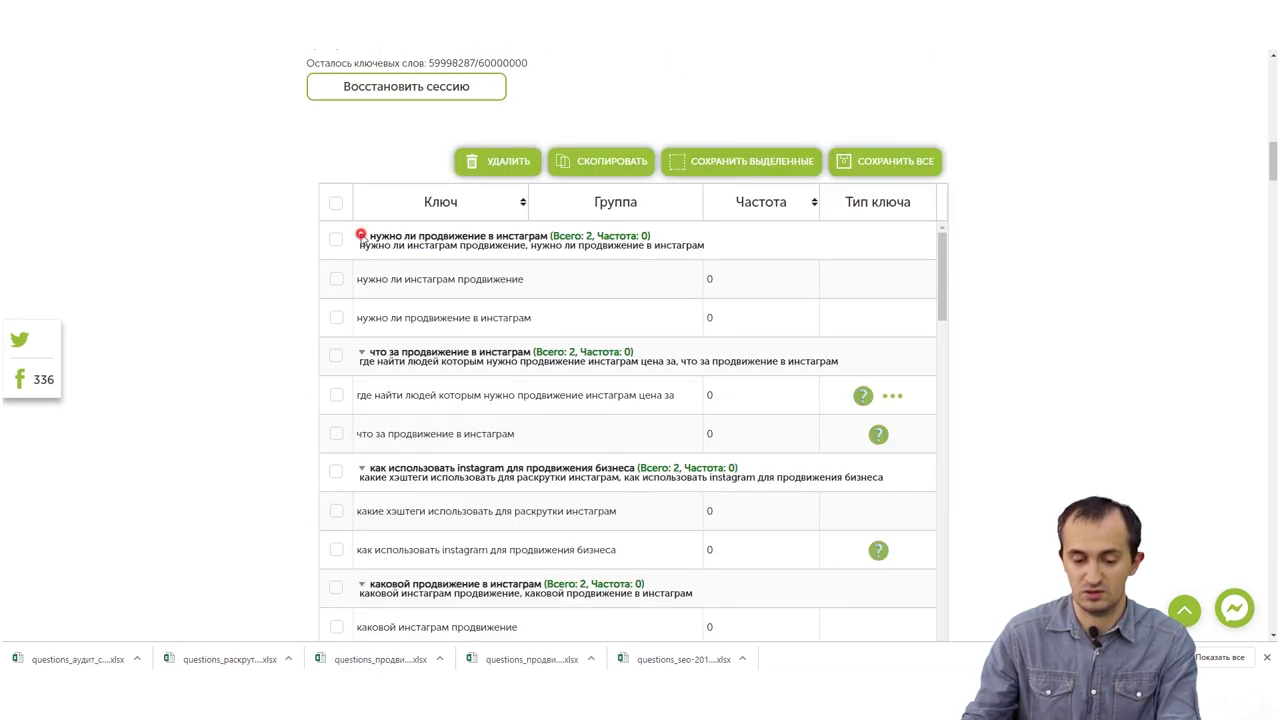
- Collapse the first four Instagram groups, from "нужно ли продвижение в инстаграм" to "каковой продвижение в инстаграм"
left_click(361, 236)
left_click(362, 274)
left_click(362, 313)
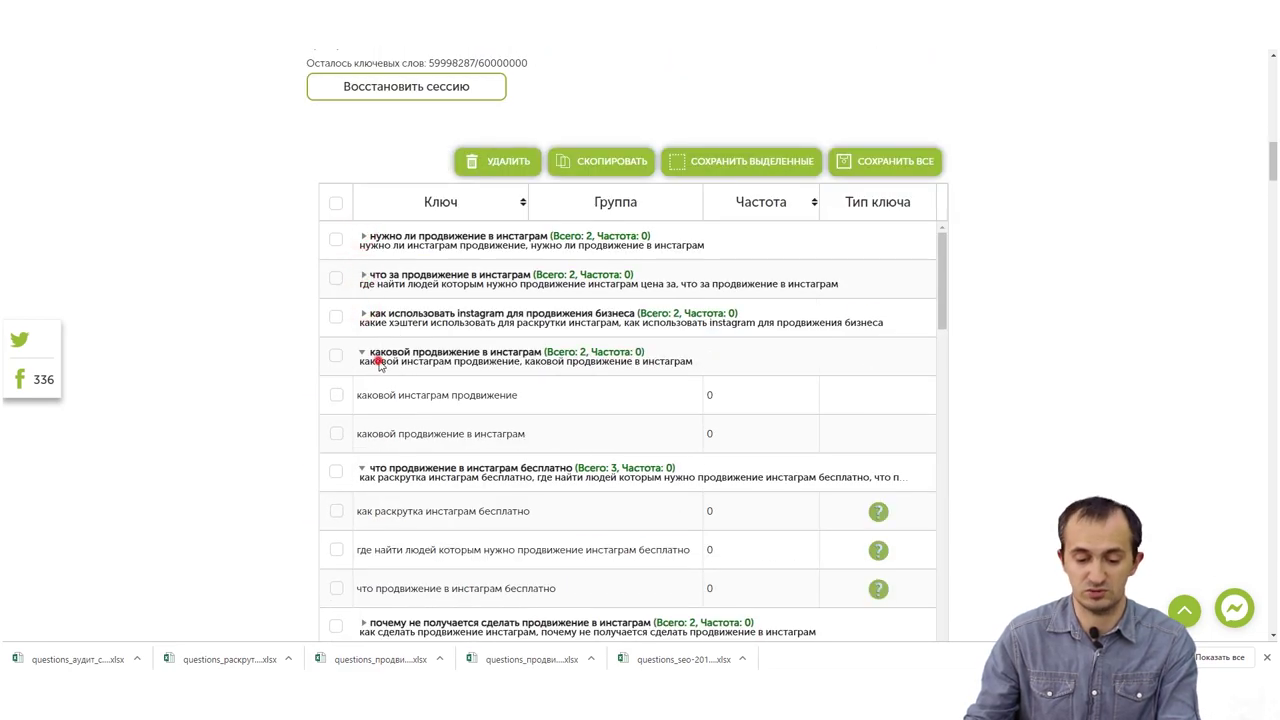
left_click(362, 352)
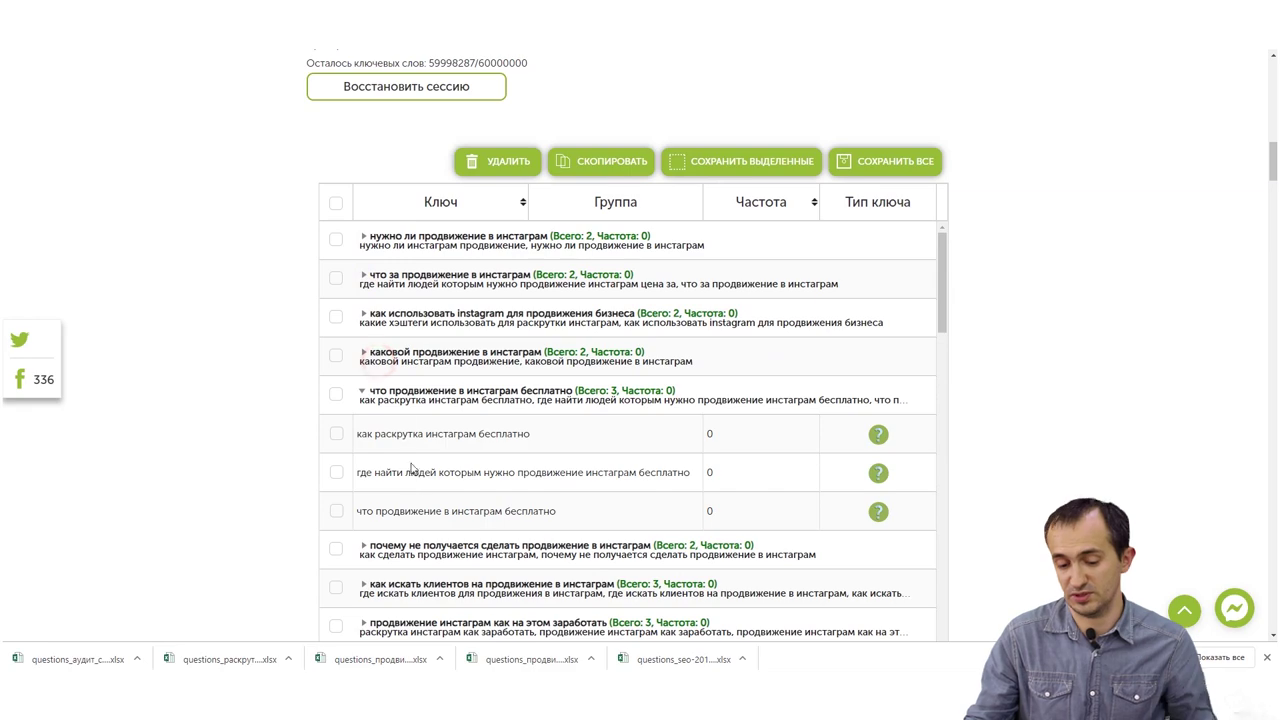
left_click(405, 535)
left_click(447, 555)
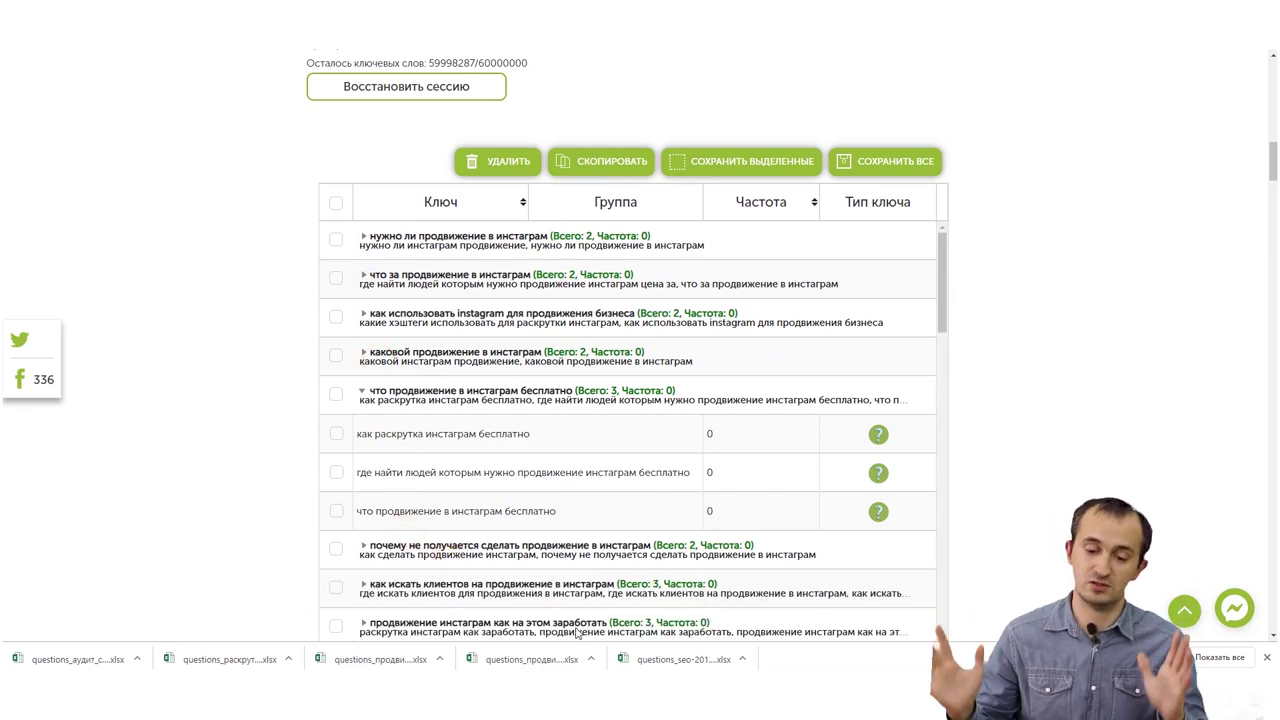
- Review the remaining Instagram groups and the clustering settings, and try to save all the groups
scroll(572, 628, "down", 3)
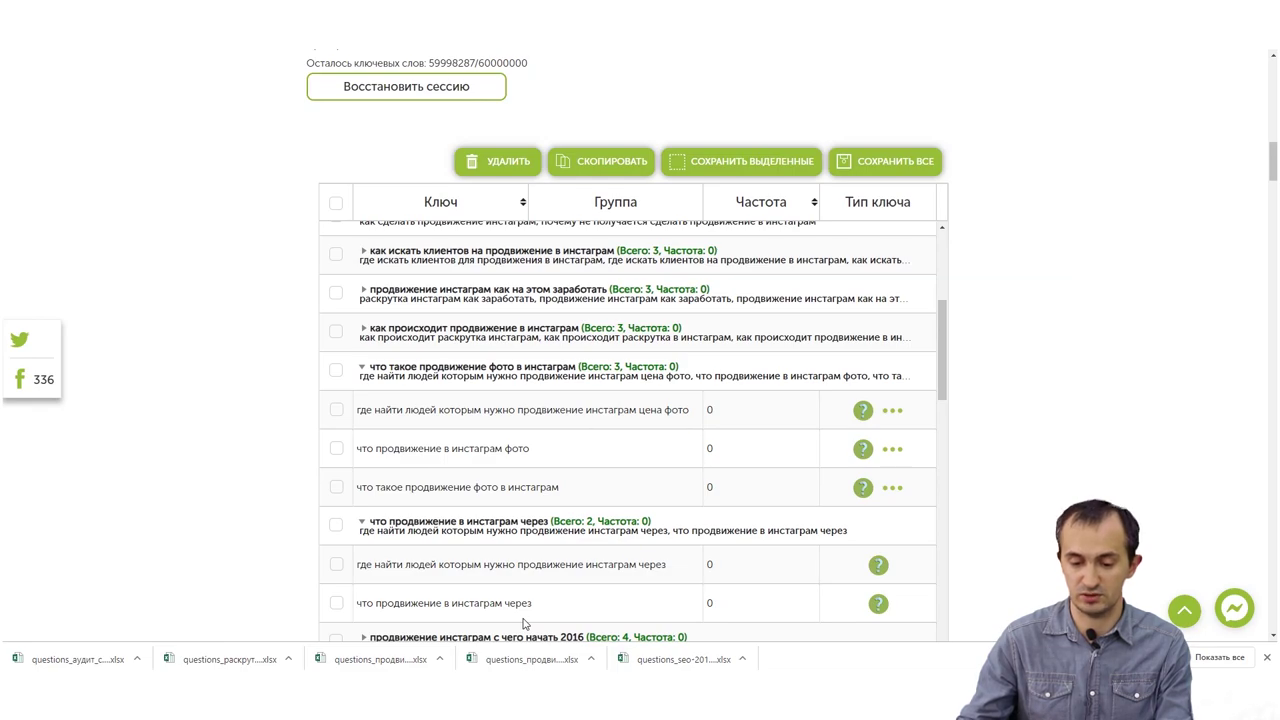
scroll(745, 510, "up", 10)
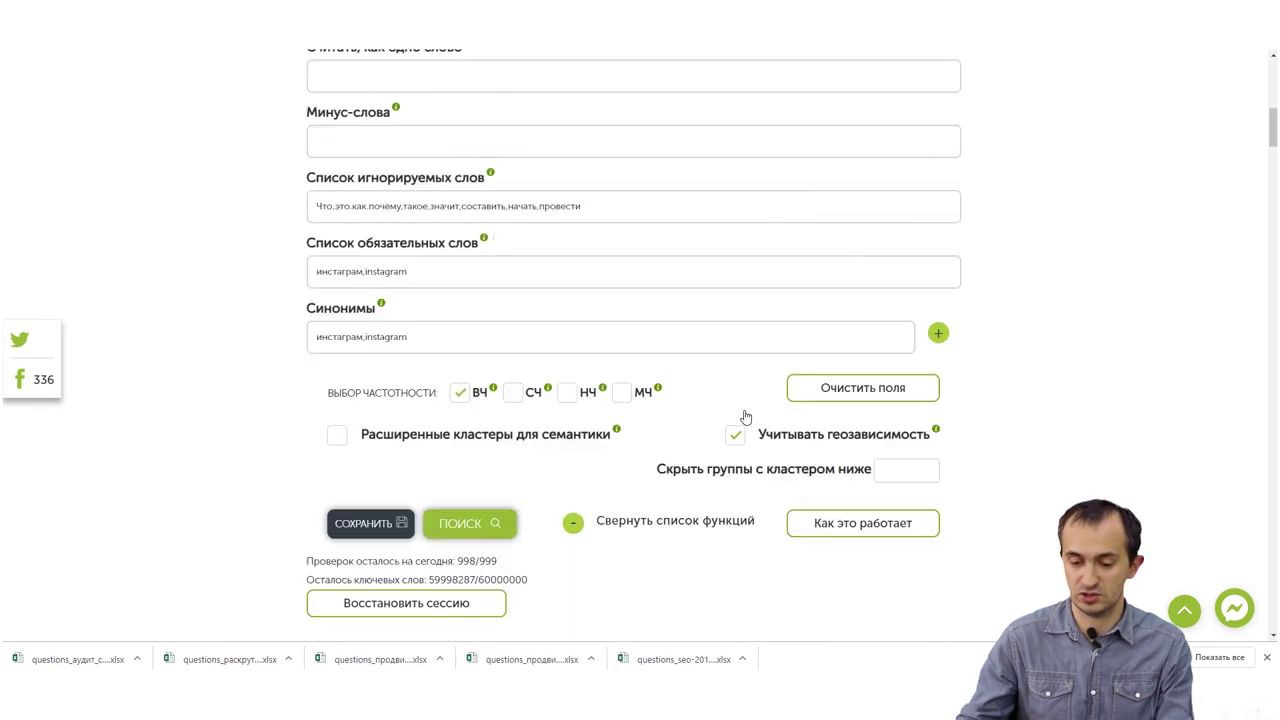
scroll(622, 500, "up", 2)
scroll(700, 520, "down", 6)
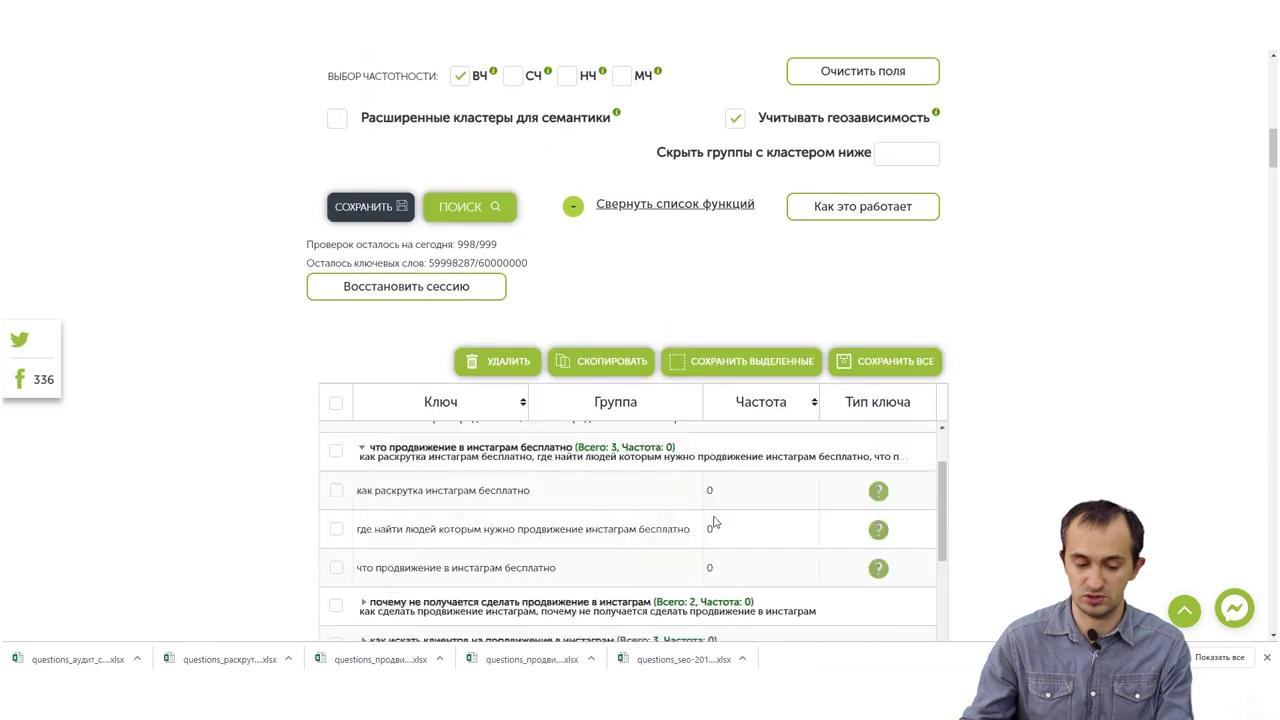
scroll(705, 520, "up", 3)
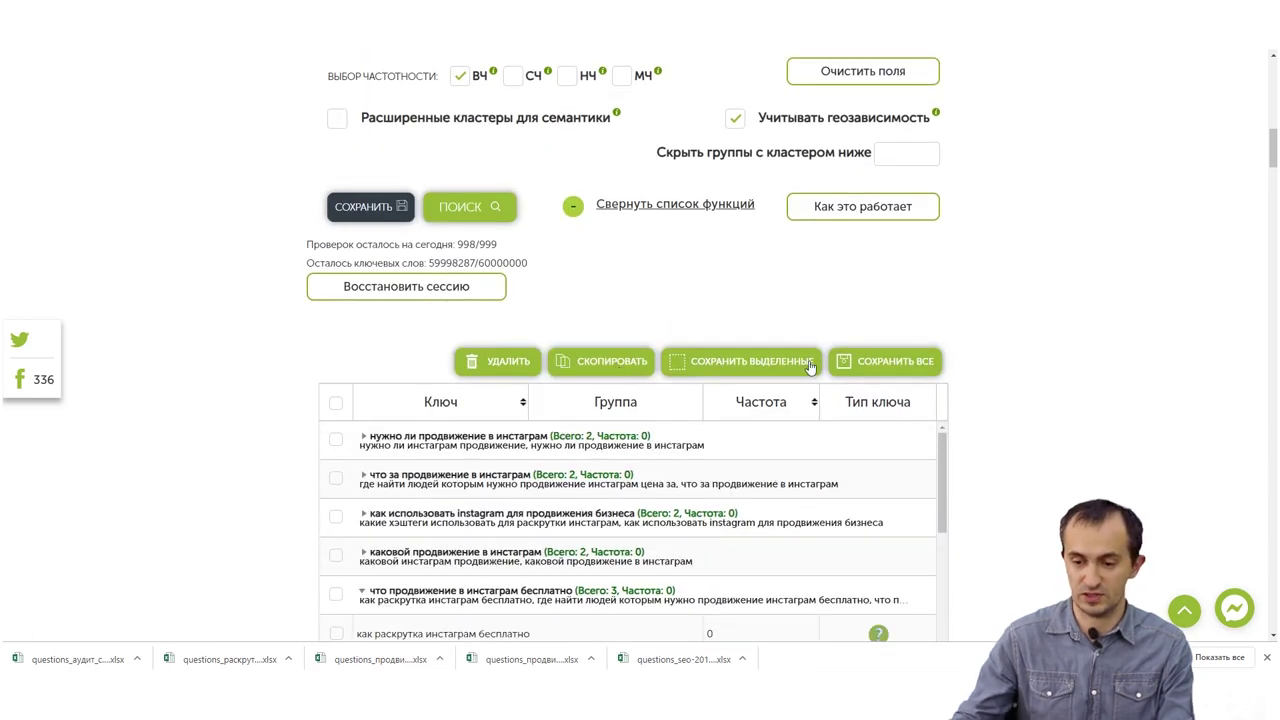
left_click(886, 361)
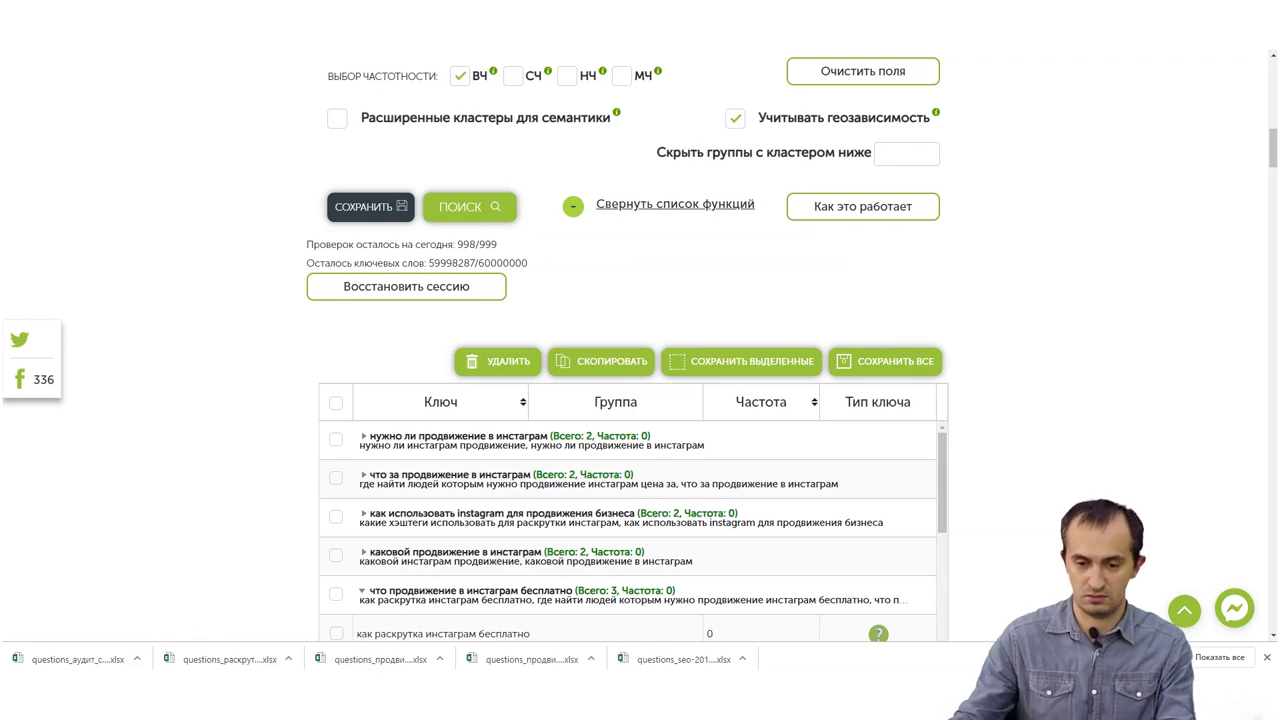
- Open Ahrefs in a new browser tab
key("ctrl+t")
type("ag")
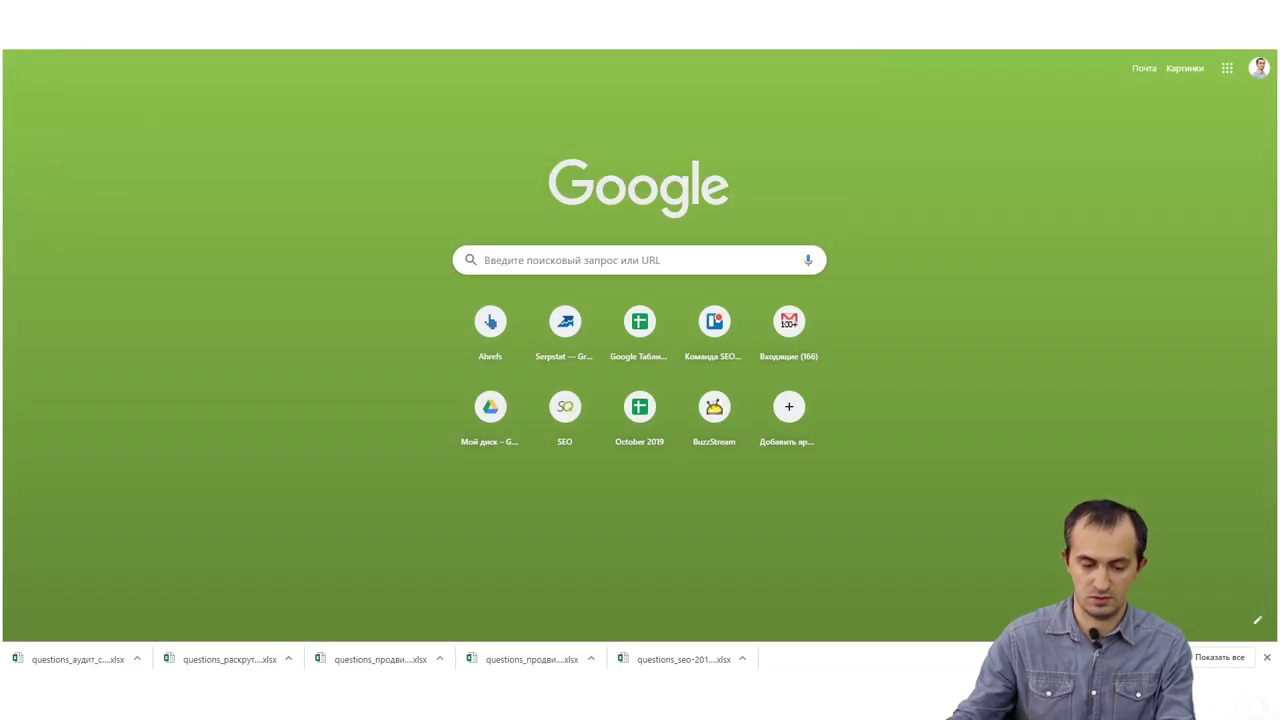
key("Return")
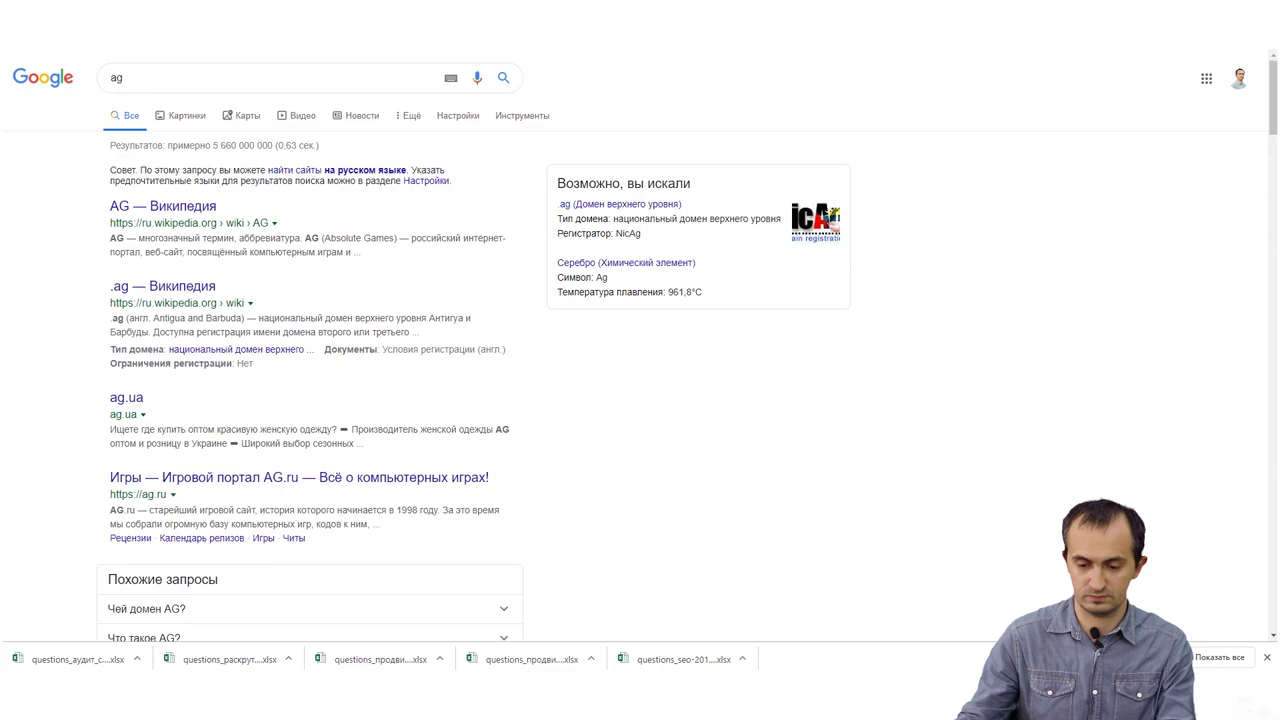
key("ctrl+l")
type("ah")
key("Return")
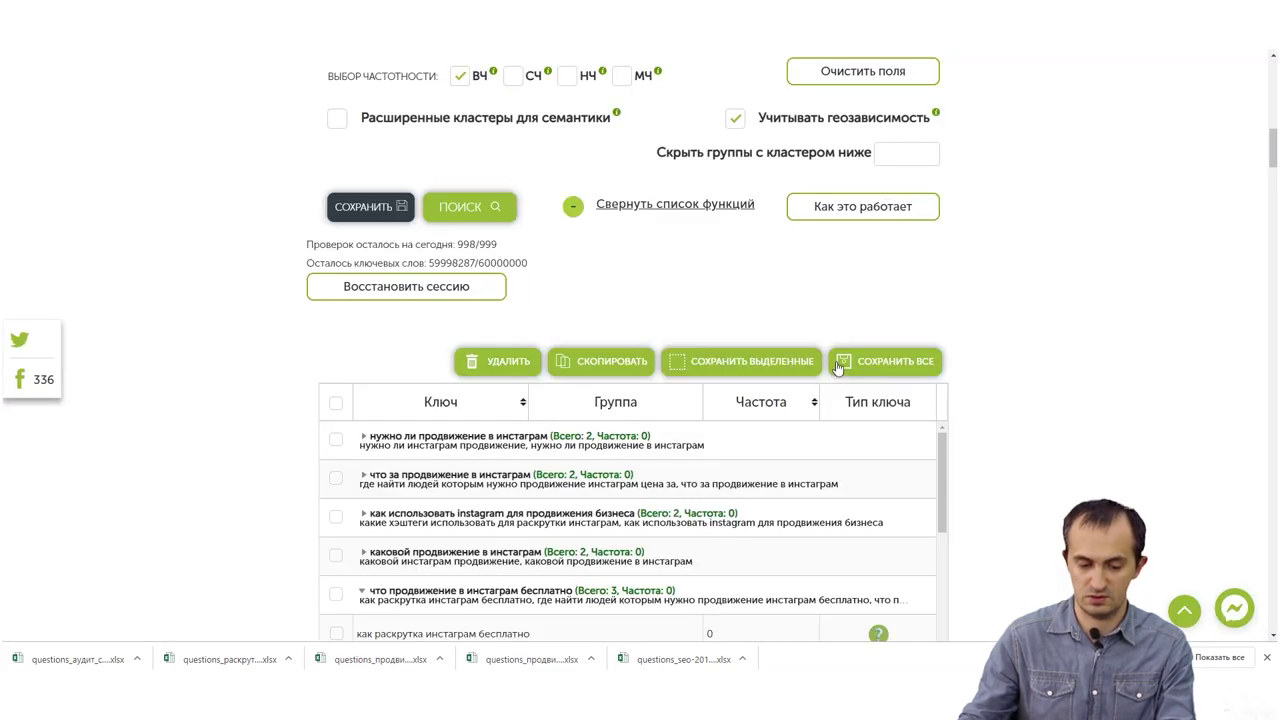
- In SEOquick, save all the clustered Instagram groups to an Excel file and open the downloaded workbook
left_click(915, 368)
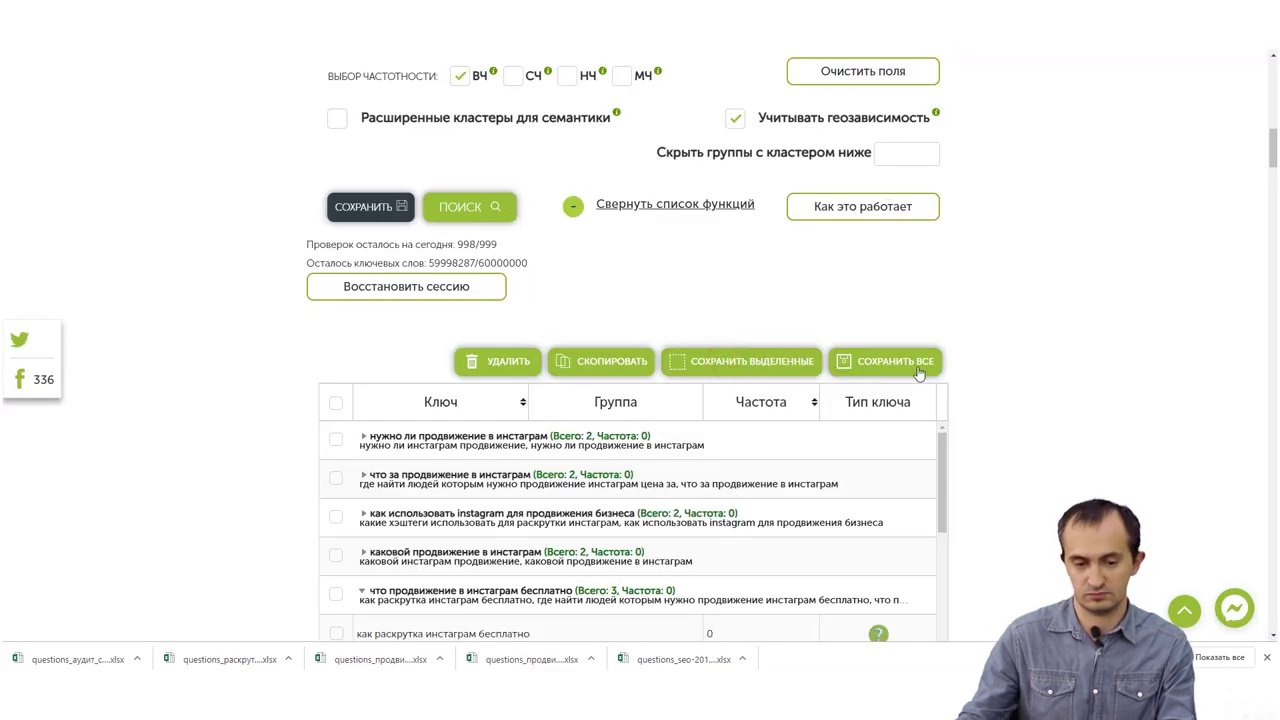
left_click(88, 659)
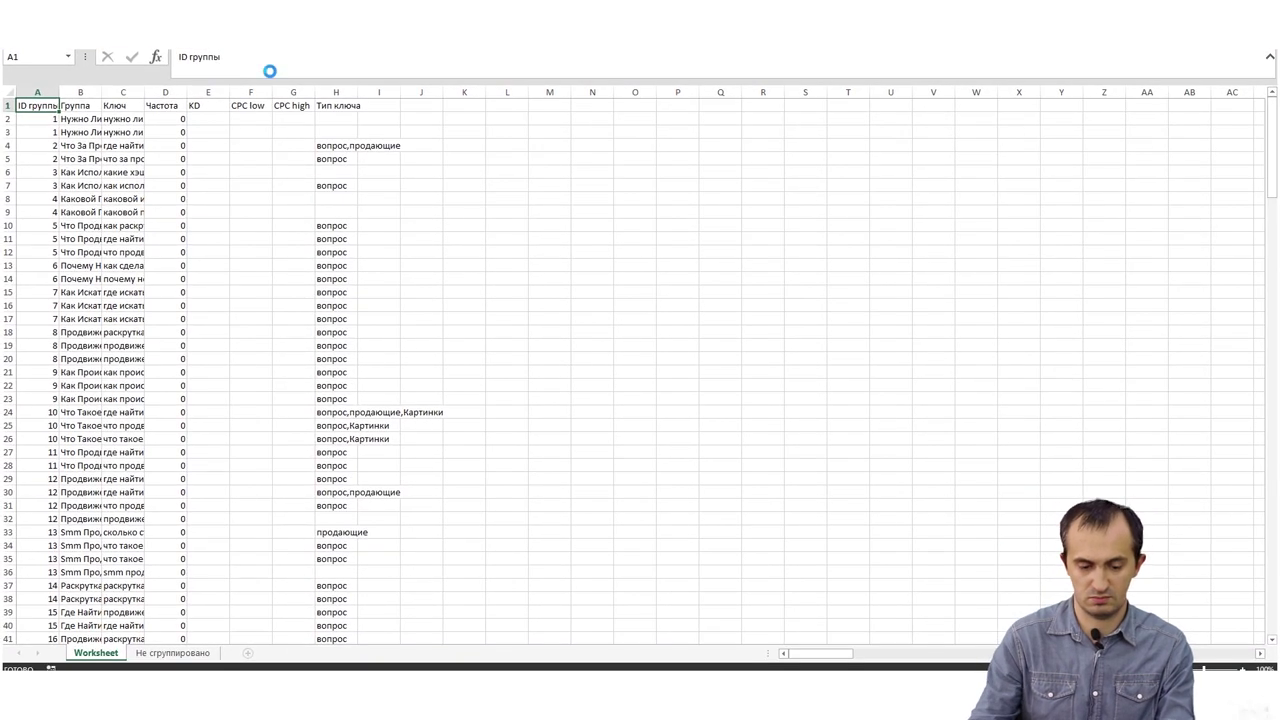
- Copy all the queries of the "Ключ" column from cell C2 down to the last row
left_click(123, 105)
left_click(125, 118)
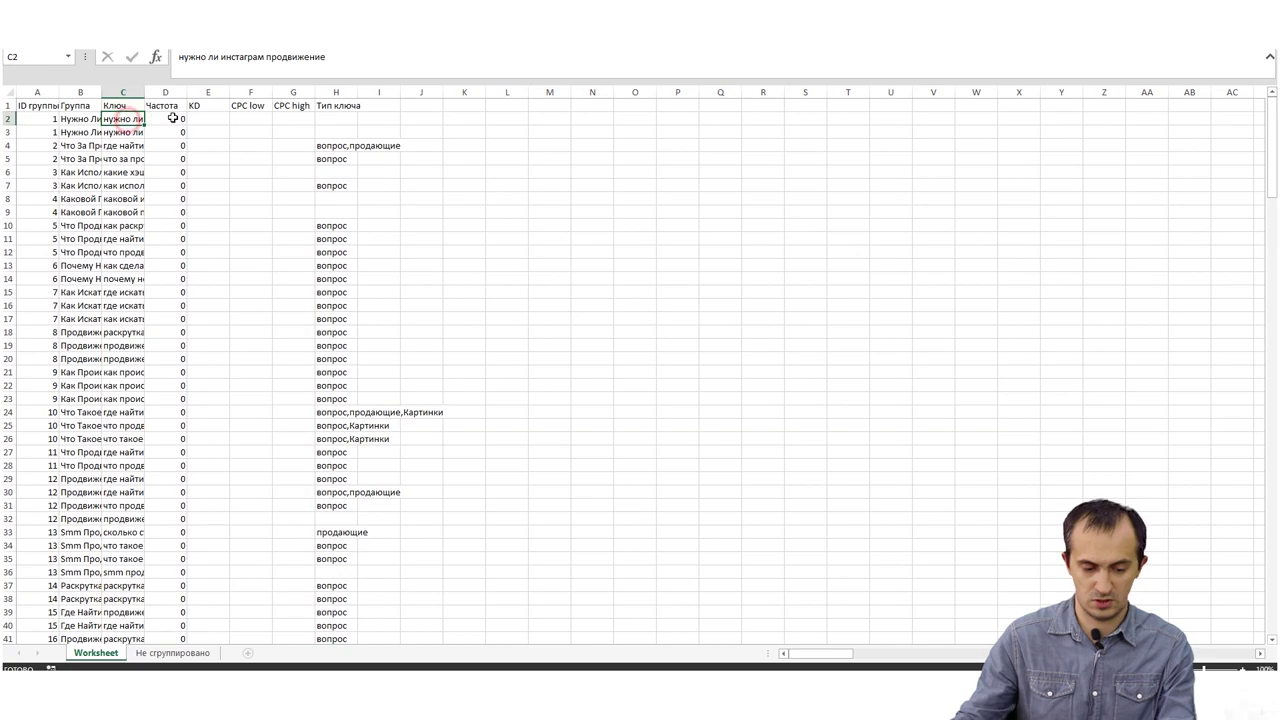
key("ctrl+shift+Down")
key("ctrl+c")
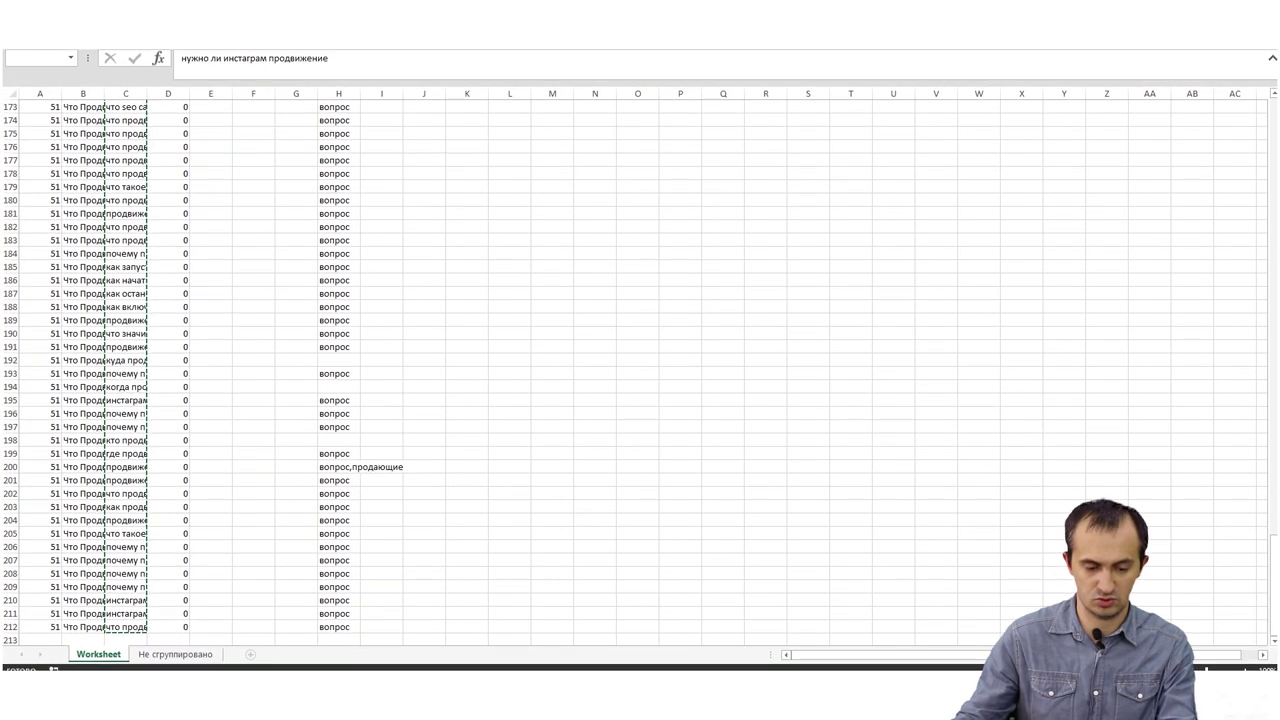
left_click(123, 621)
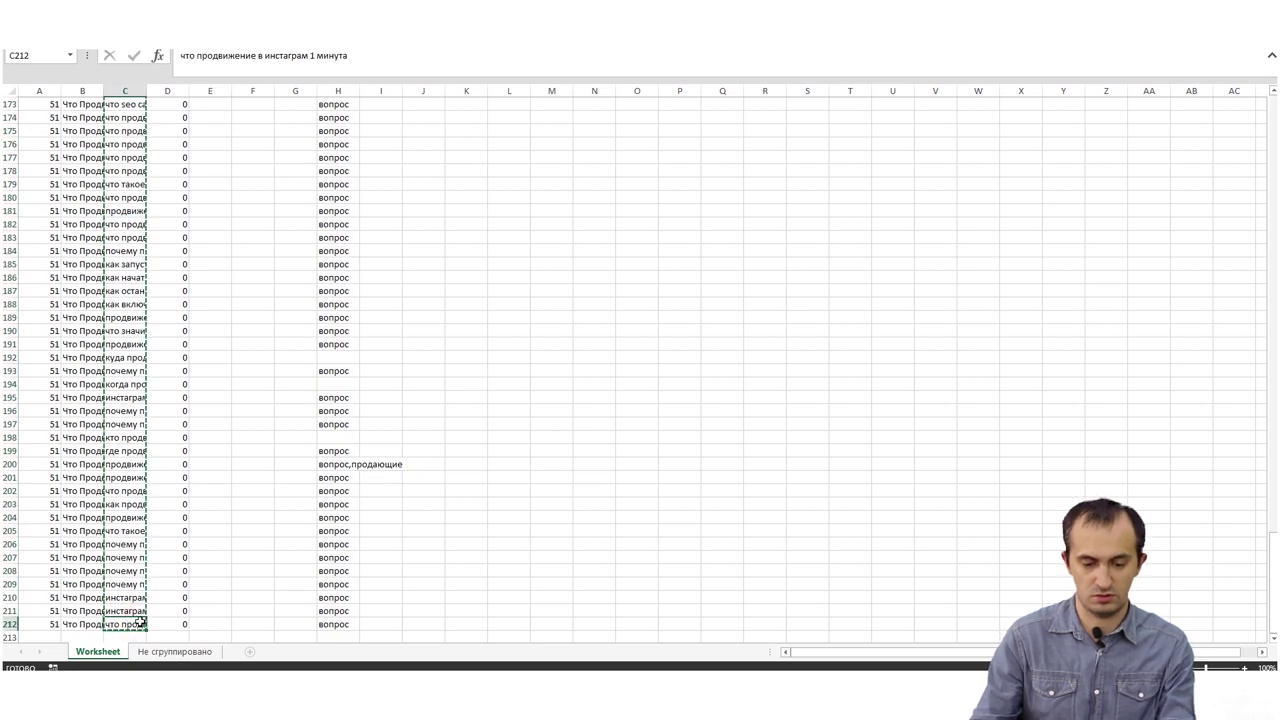
key("ctrl+Up")
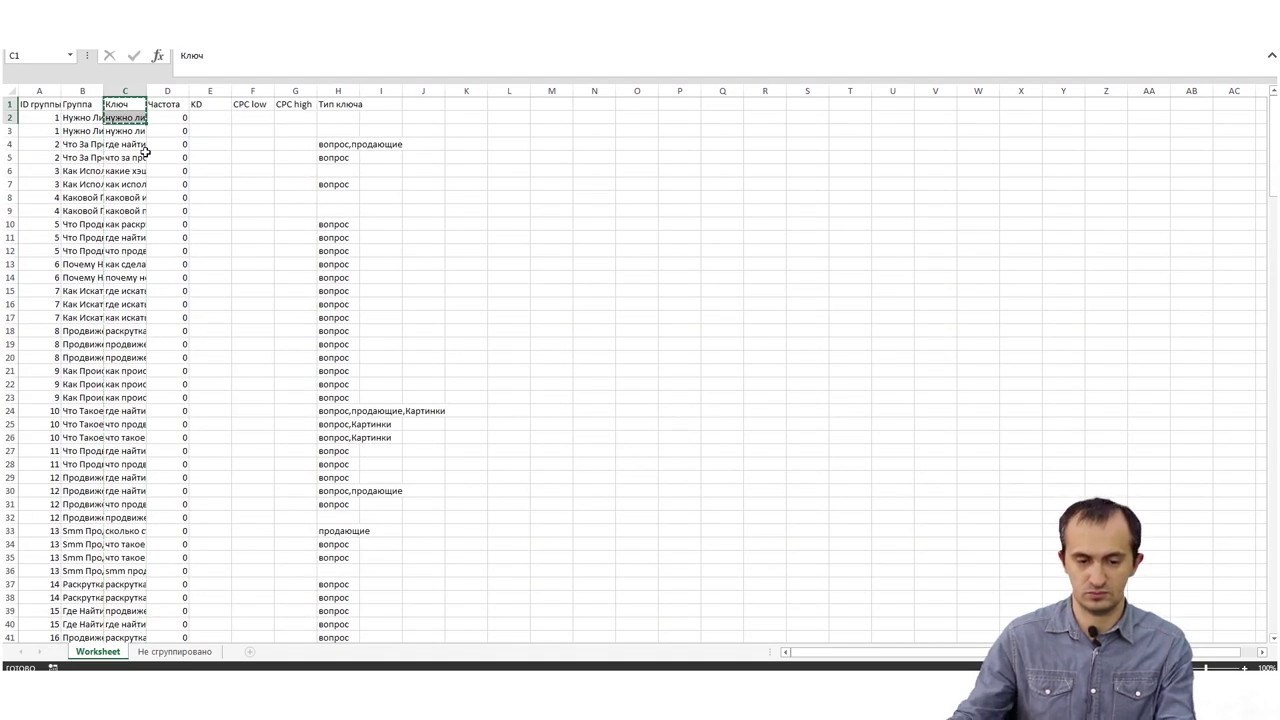
left_click(127, 117)
key("ctrl+shift+Down")
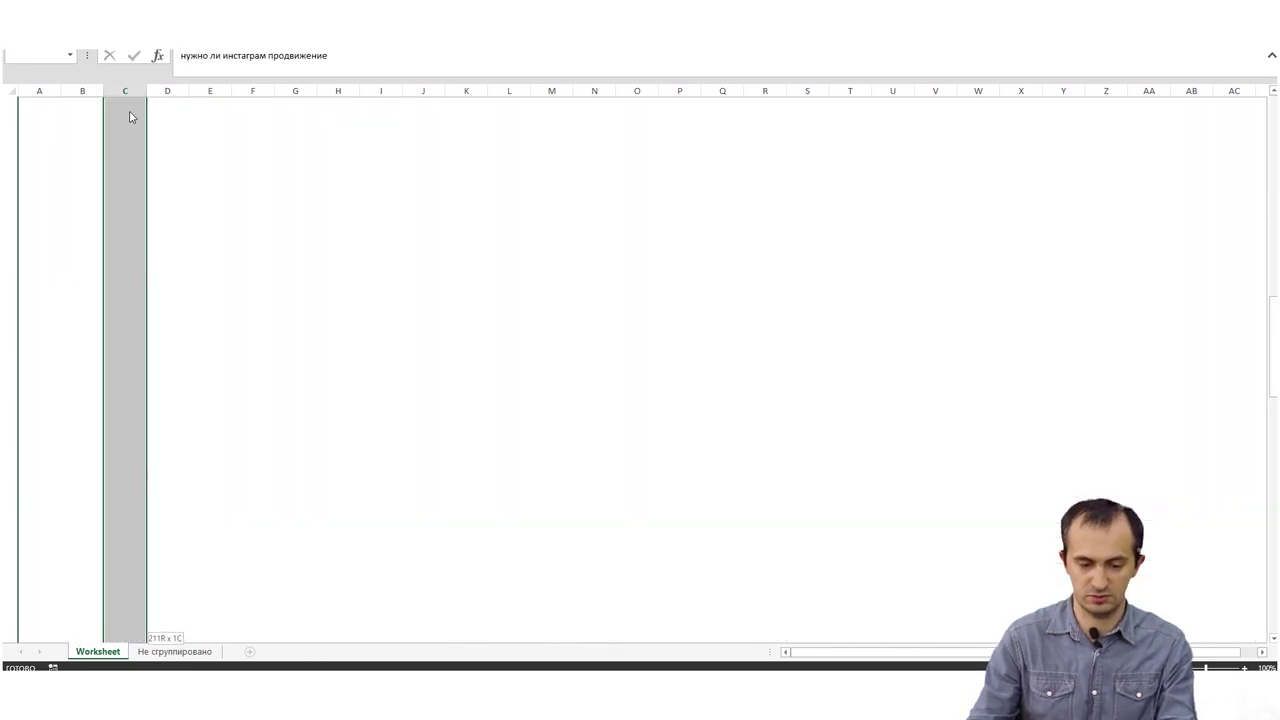
key("ctrl+c")
- Switch to Ahrefs, paste the copied queries into Keywords explorer and run the search for Google in the Russian Federation
key("alt+Tab")
key("ctrl+Tab")
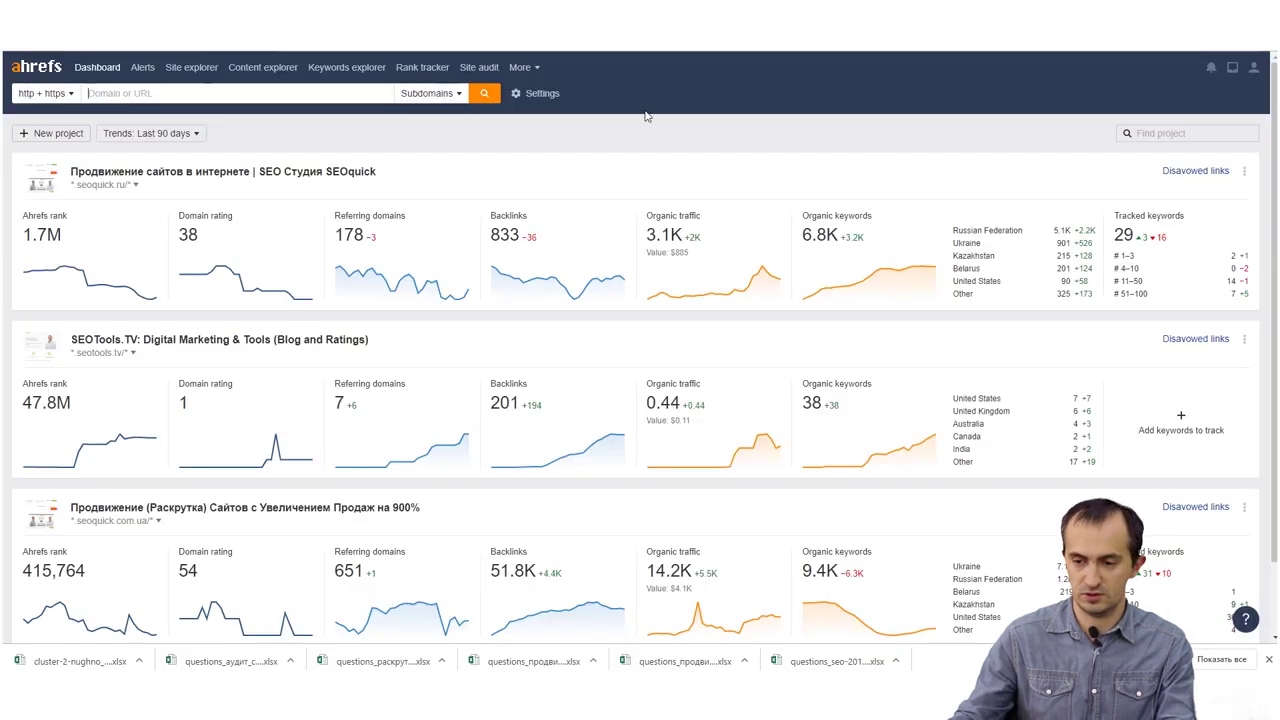
left_click(352, 67)
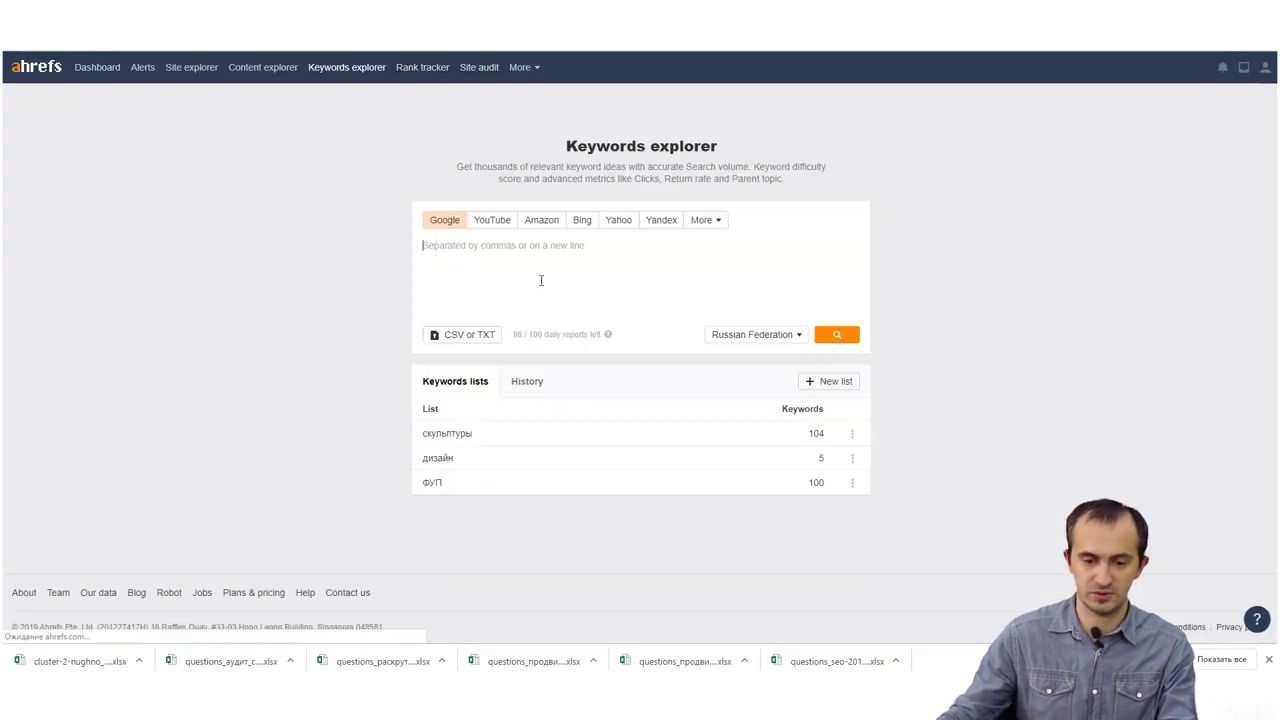
key("ctrl+v")
scroll(838, 575, "down", 5)
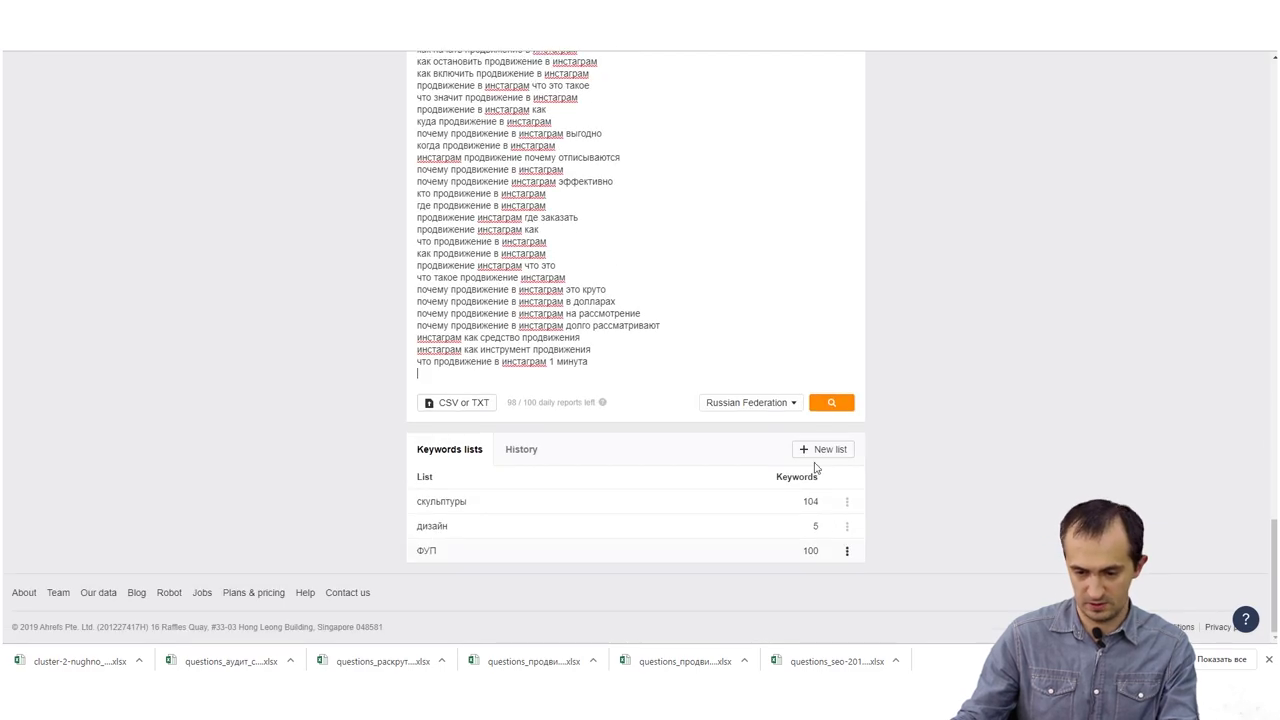
left_click(832, 401)
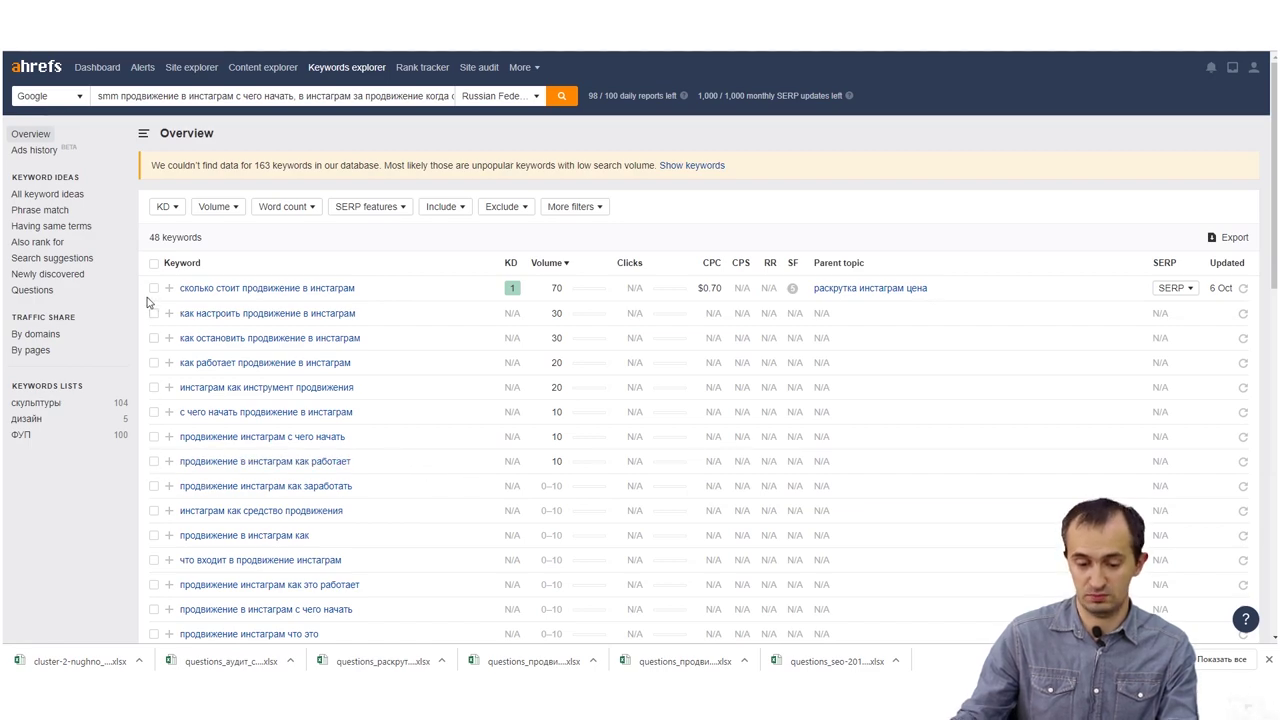
- Examine the Instagram queries in the Keywords explorer overview, comparing their search volume and keyword difficulty
scroll(185, 470, "down", 9)
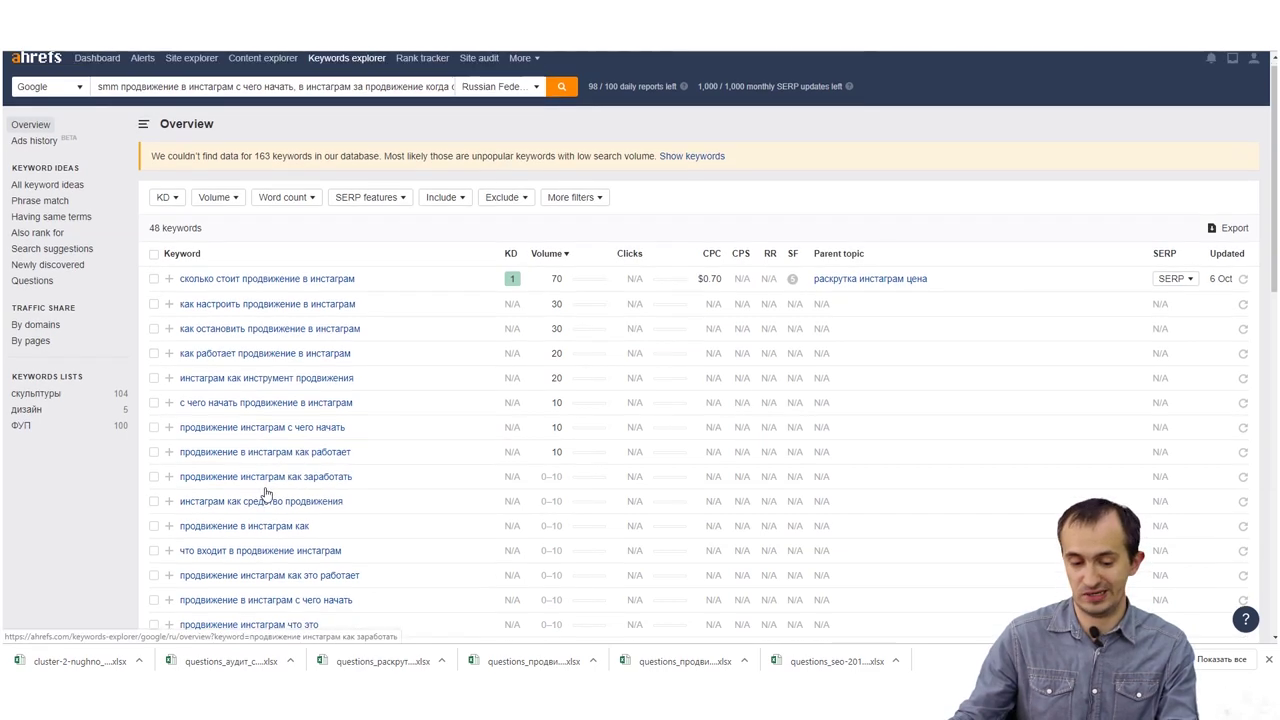
scroll(251, 563, "up", 10)
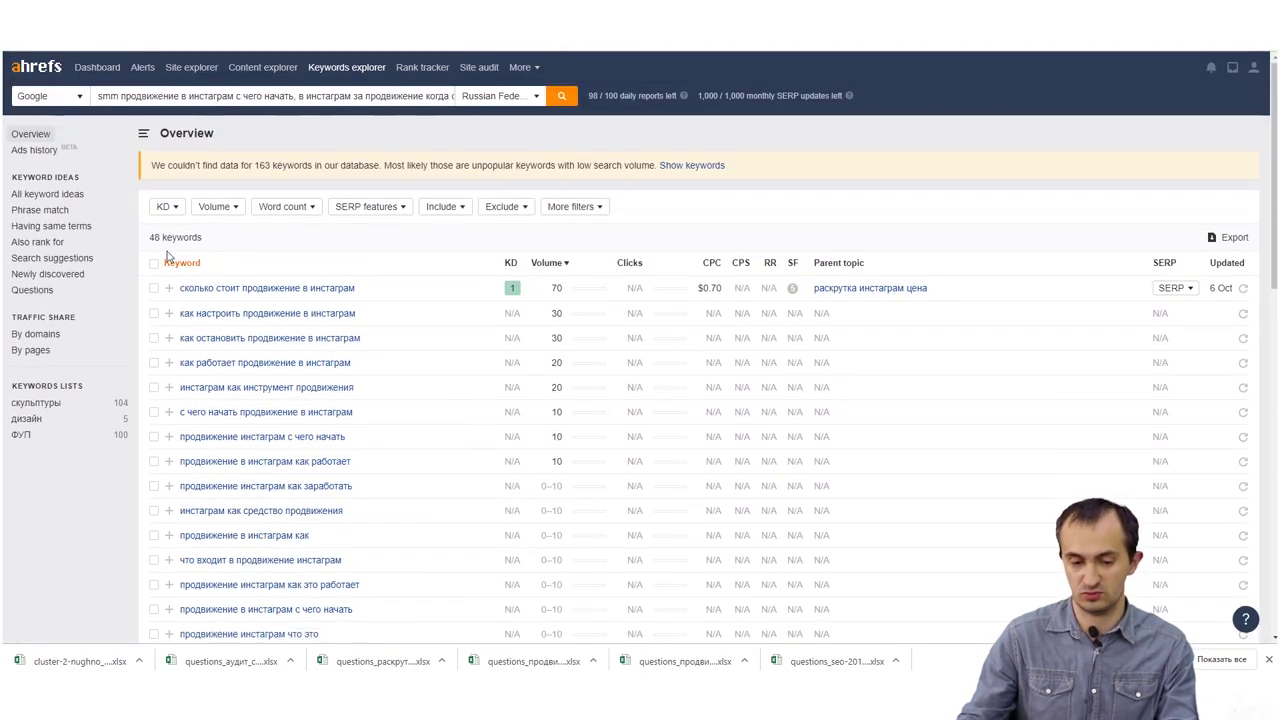
scroll(286, 486, "down", 6)
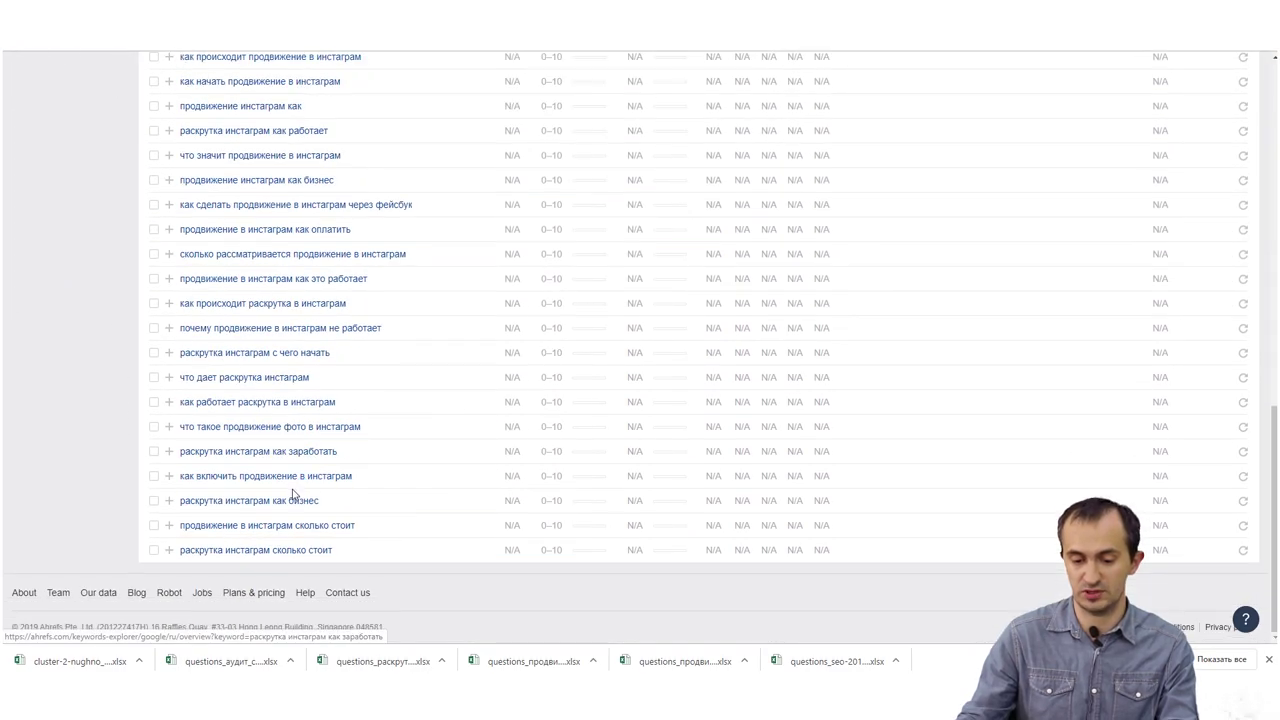
scroll(190, 517, "up", 6)
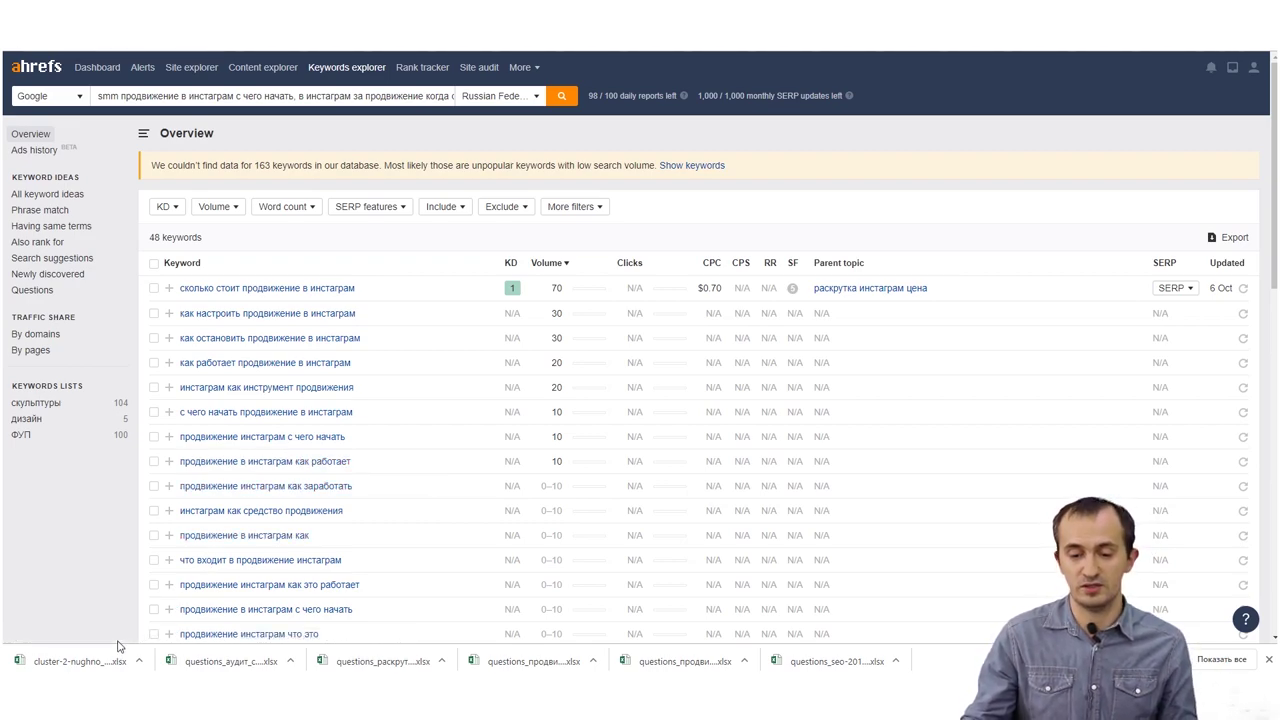
scroll(290, 580, "down", 2)
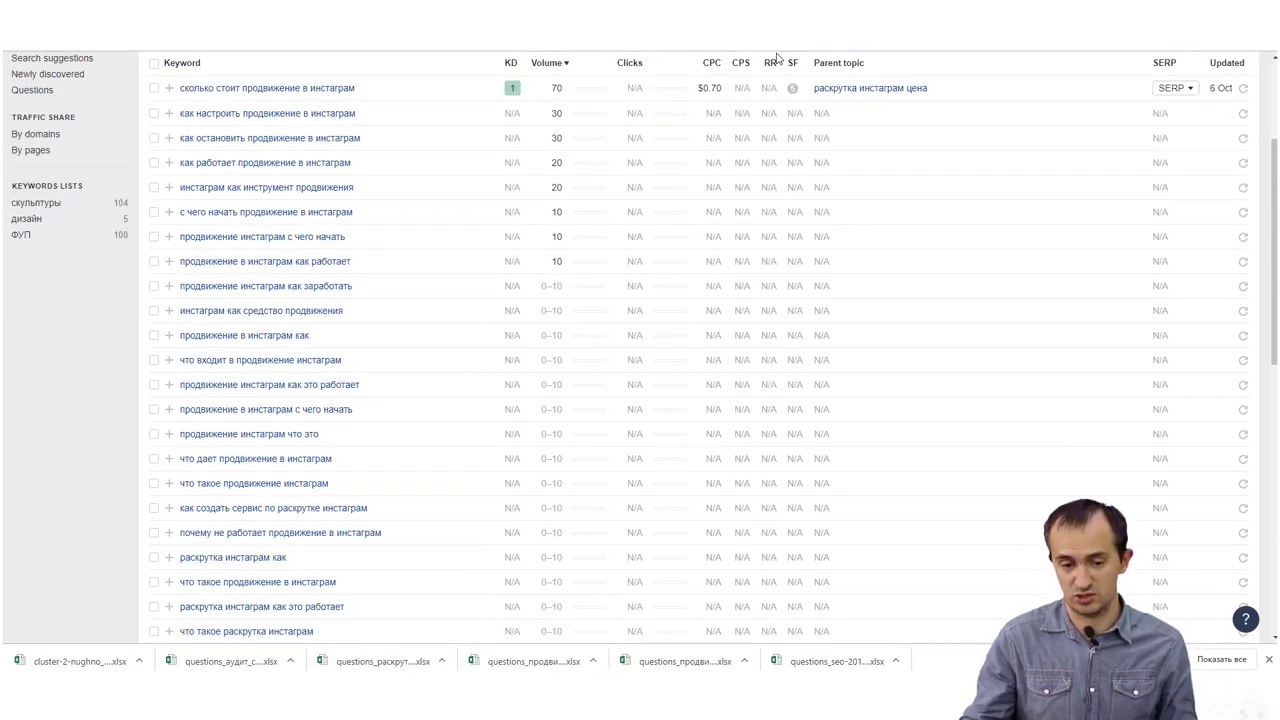
key("ctrl+Tab")
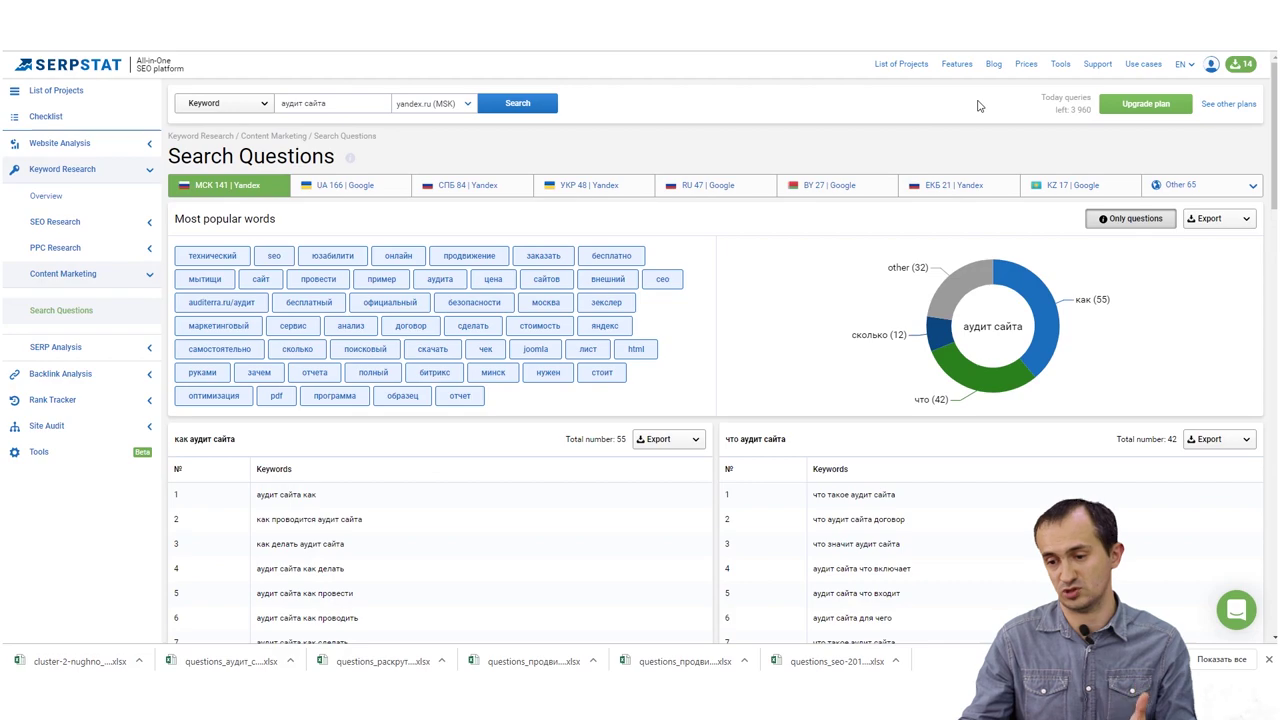
key("ctrl+shift+Tab")
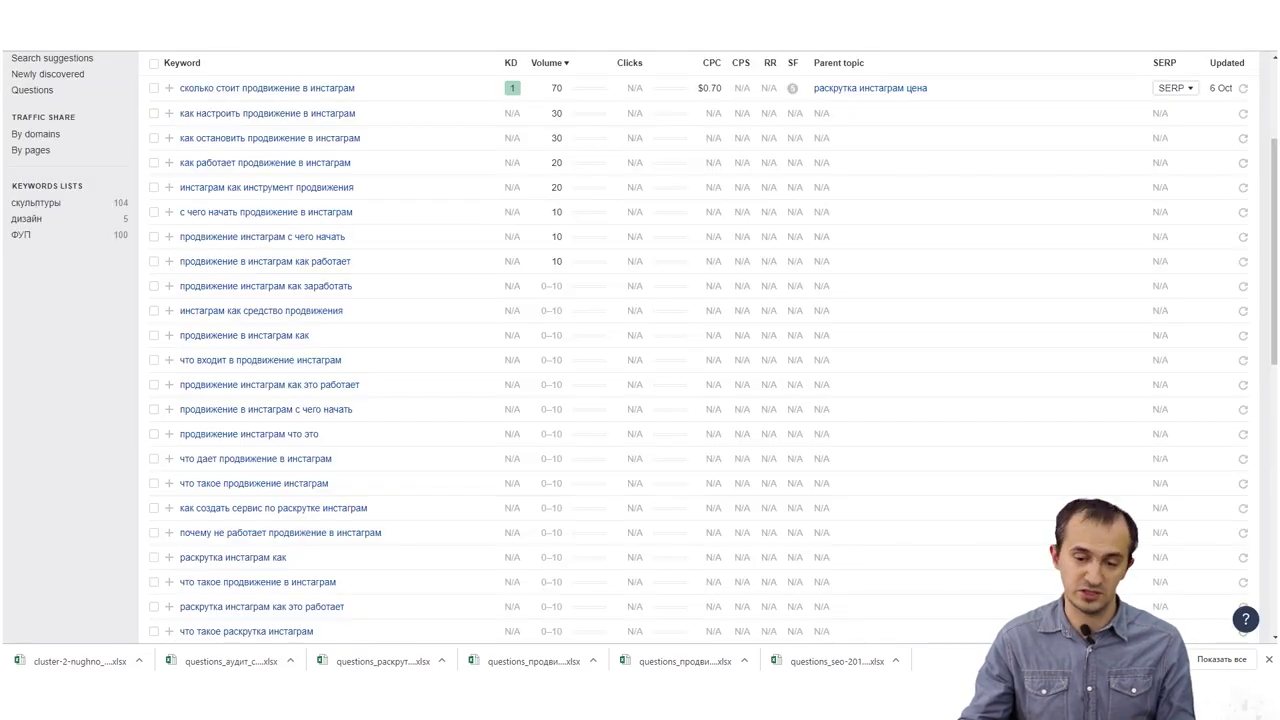
scroll(1065, 290, "up", 2)
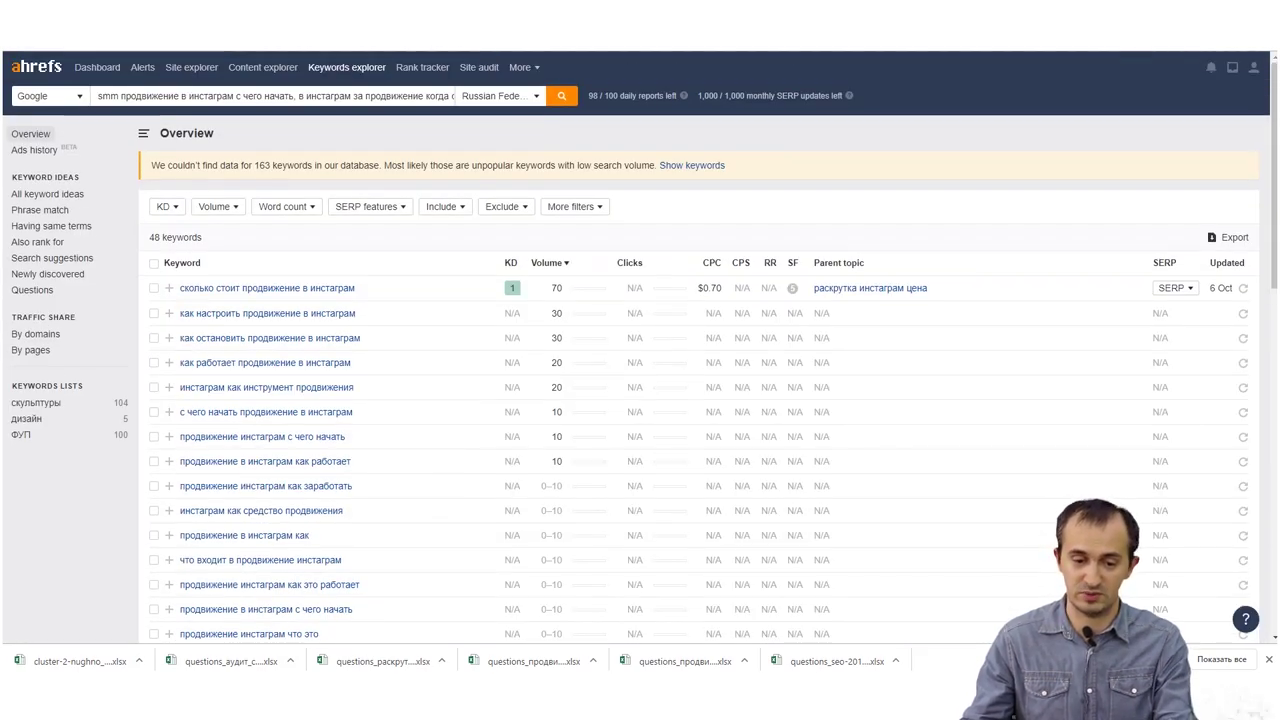
- Search Google for "answerthepublic" in a new browser page, open the AnswerThePublic website and dismiss the translation offer
key("ctrl+t")
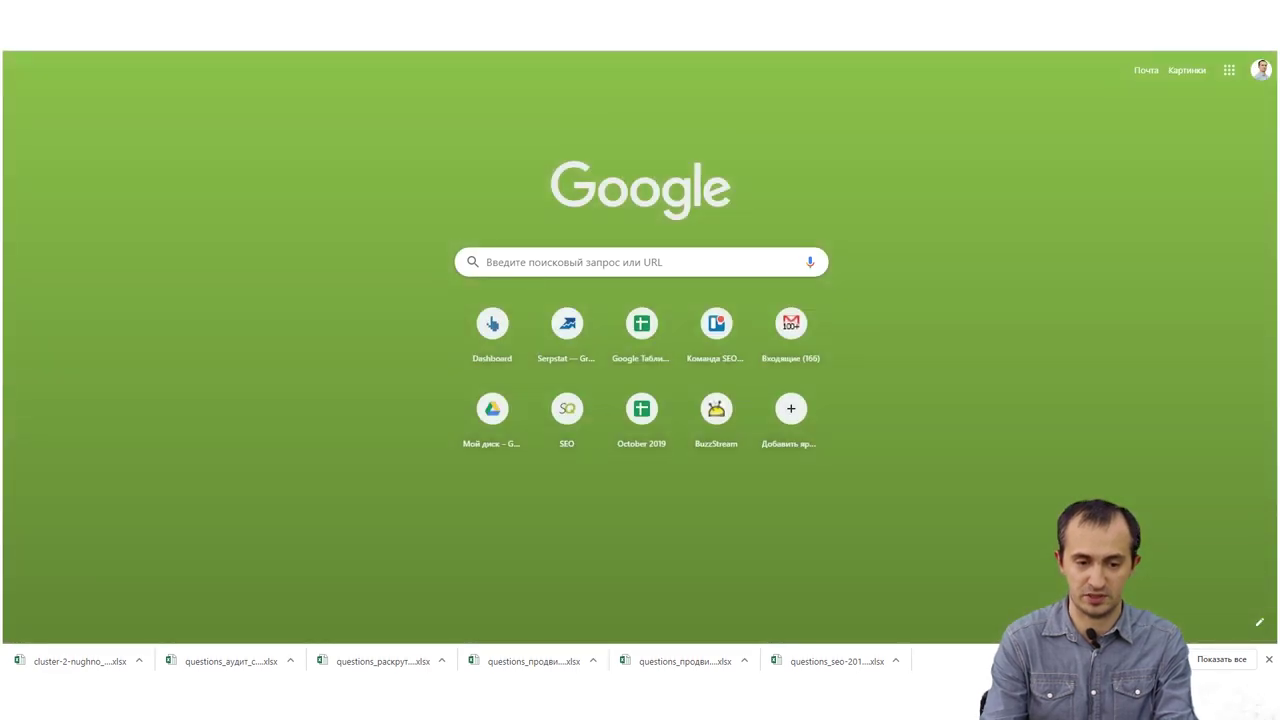
type("ans")
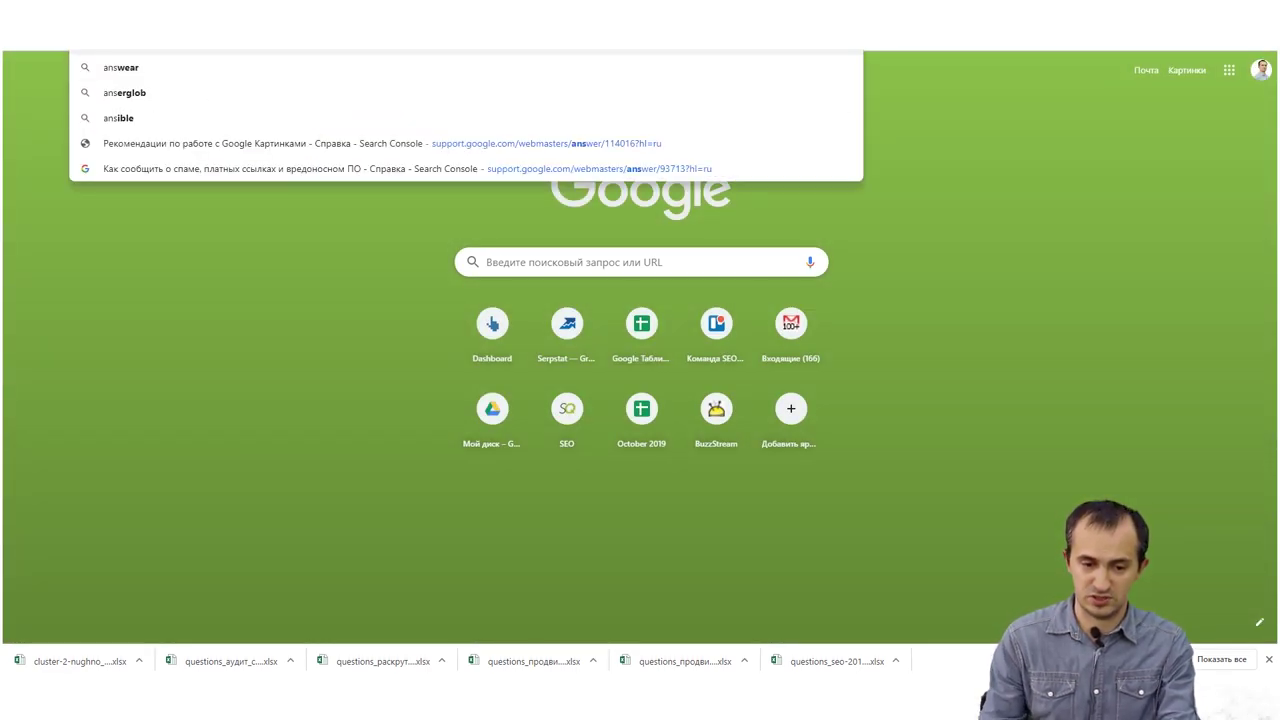
type("wer")
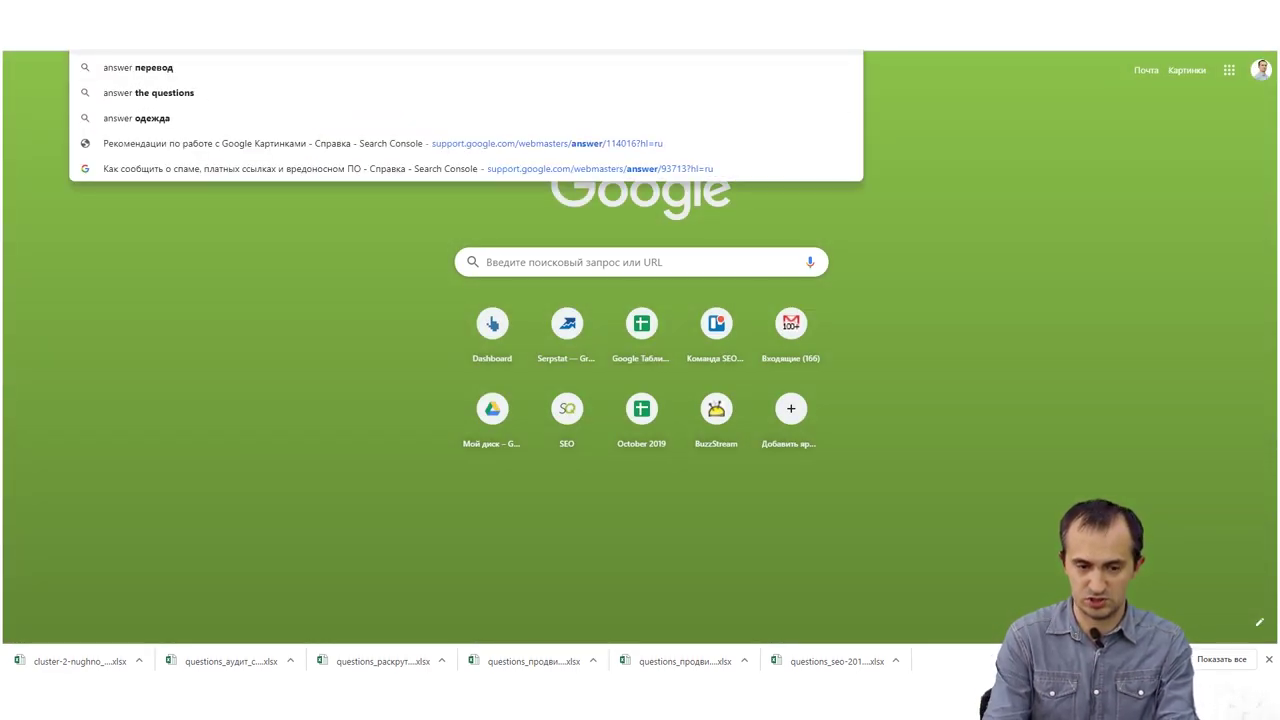
type("the")
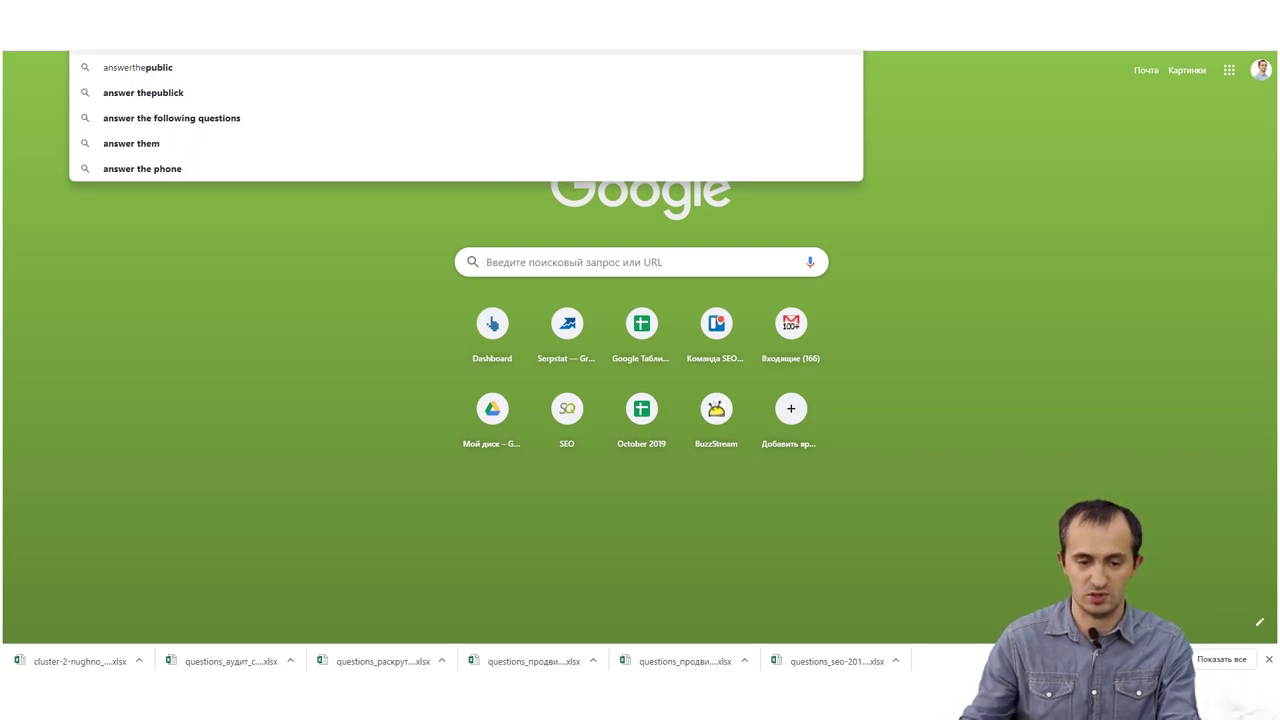
key("Return")
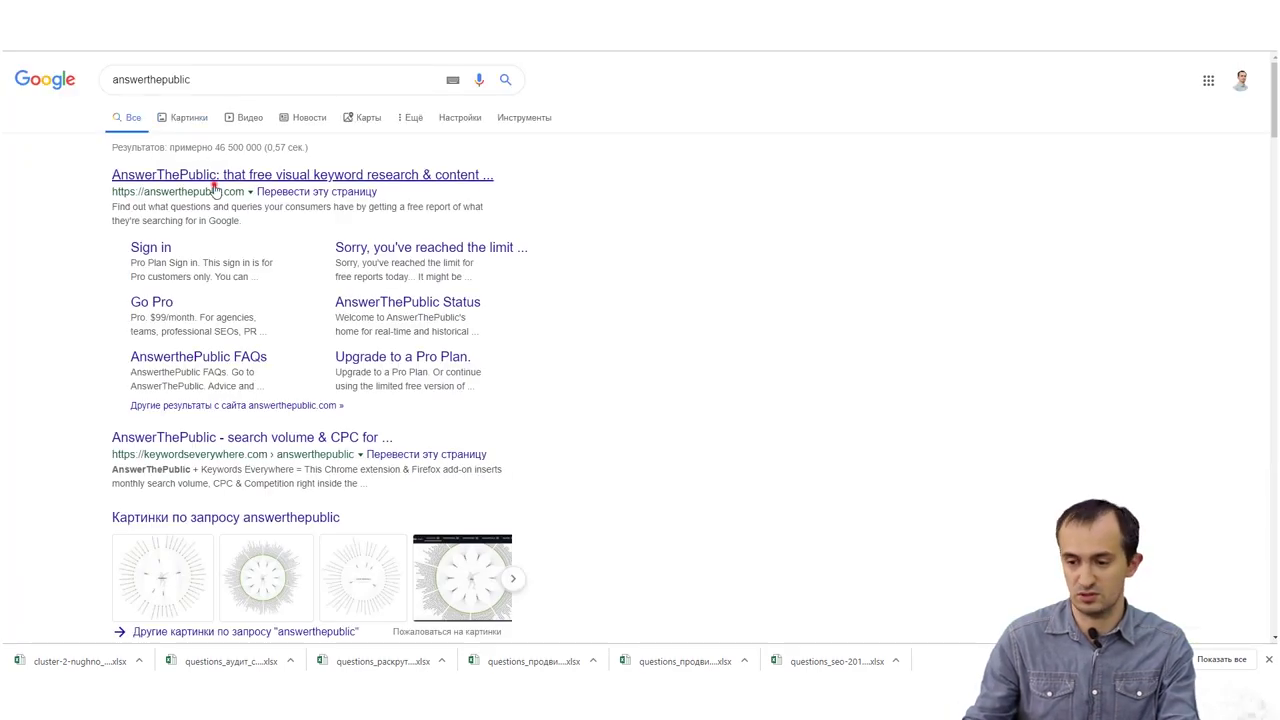
left_click(214, 191)
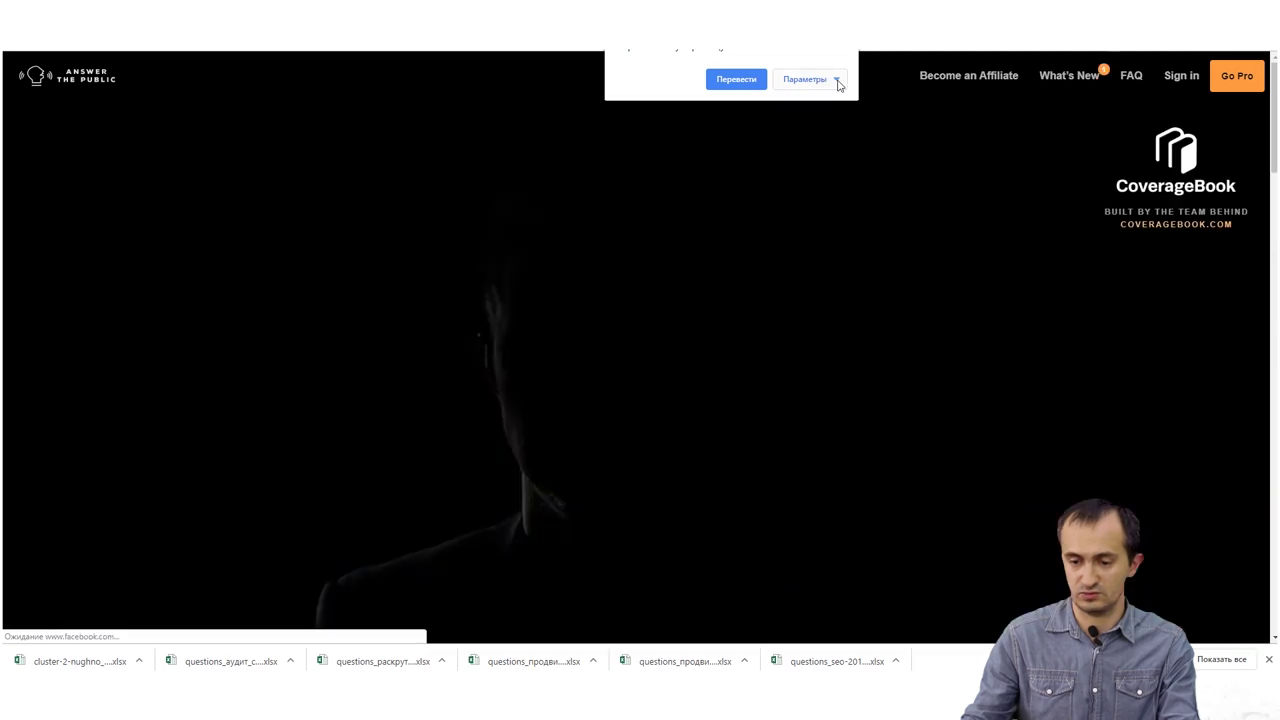
left_click(838, 82)
left_click(841, 63)
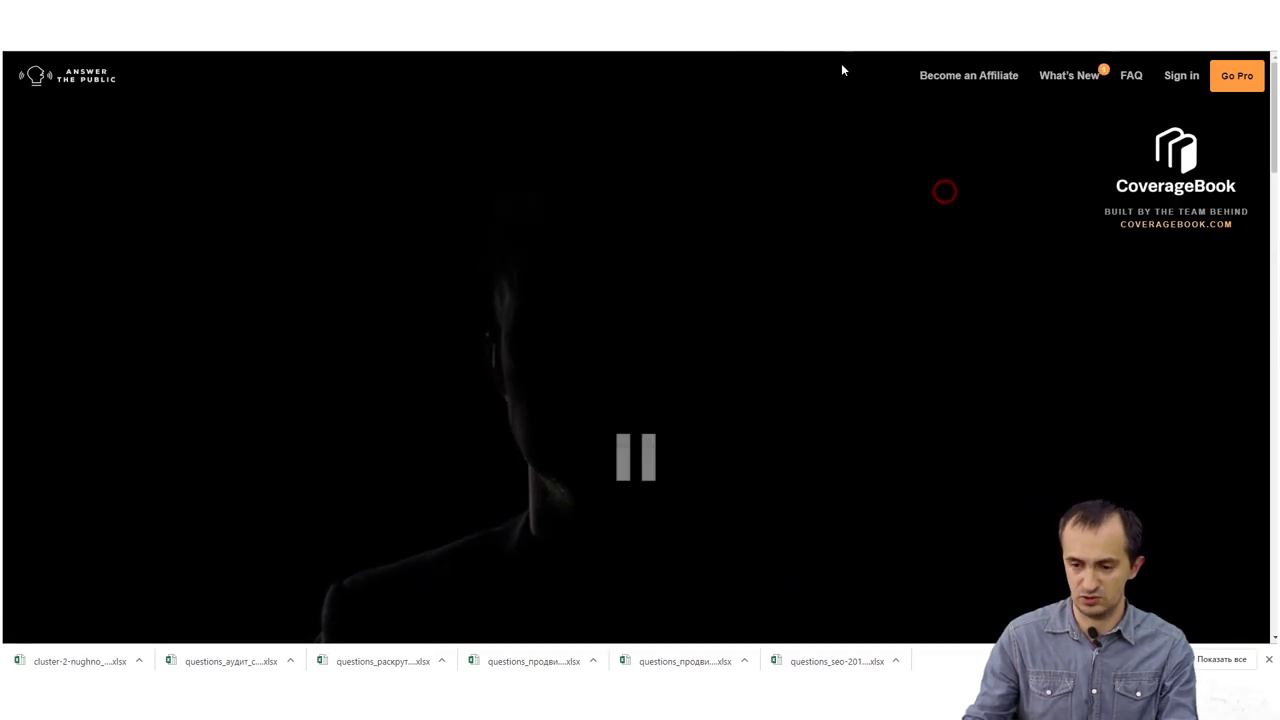
- Get content questions for the keyword "SEO" with language EN, keeping the region at "Pro only"
scroll(800, 400, "down", 4)
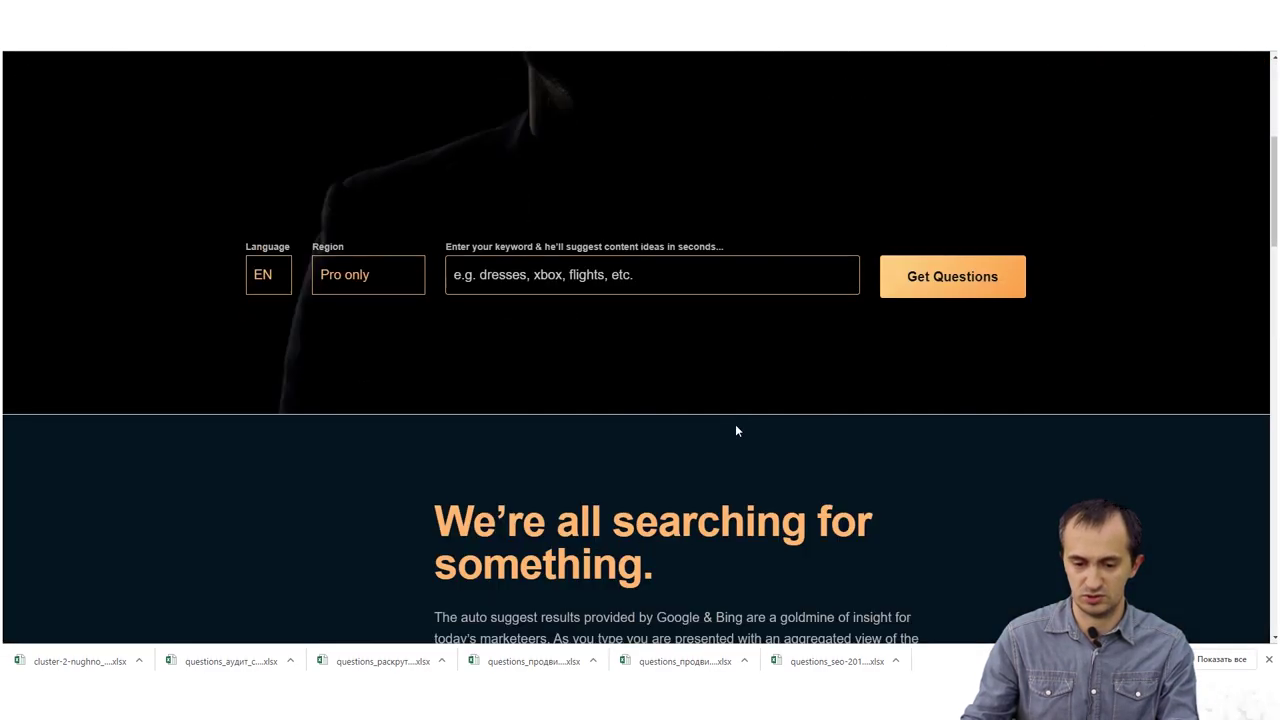
left_click(567, 264)
type("ЫУЩ")
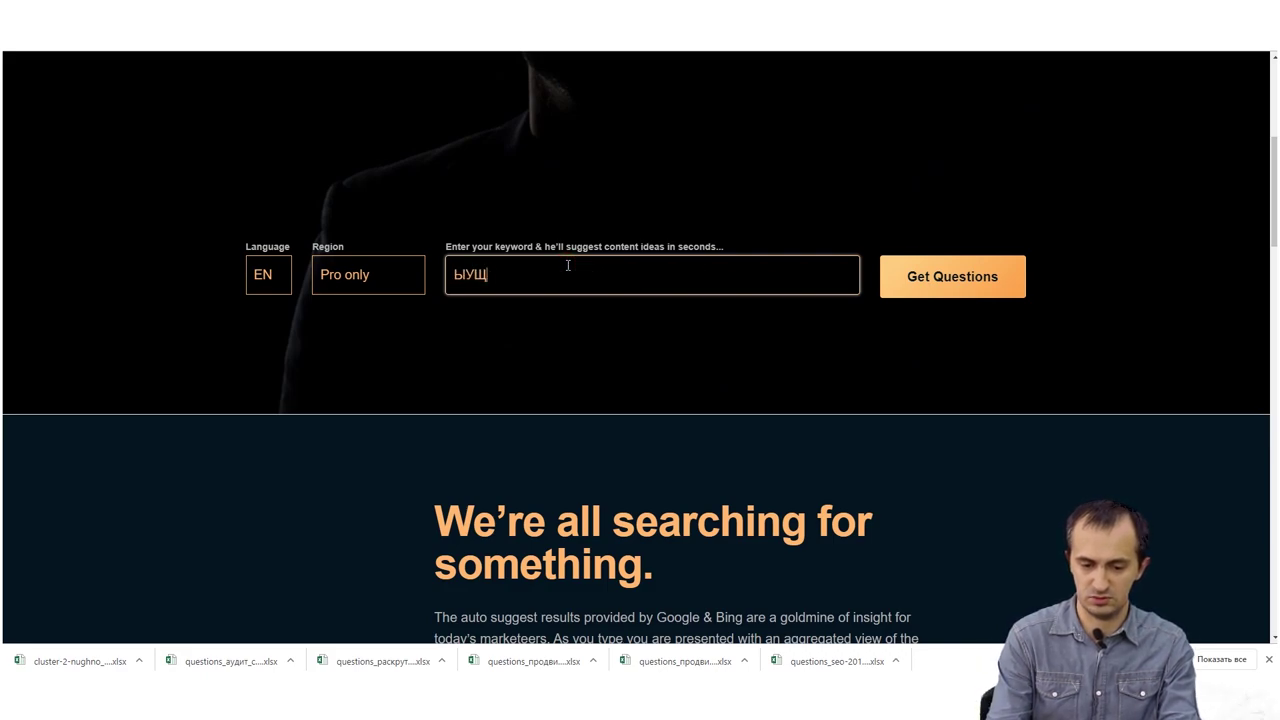
key("BackSpace")
key("BackSpace")
key("BackSpace")
type("SEO")
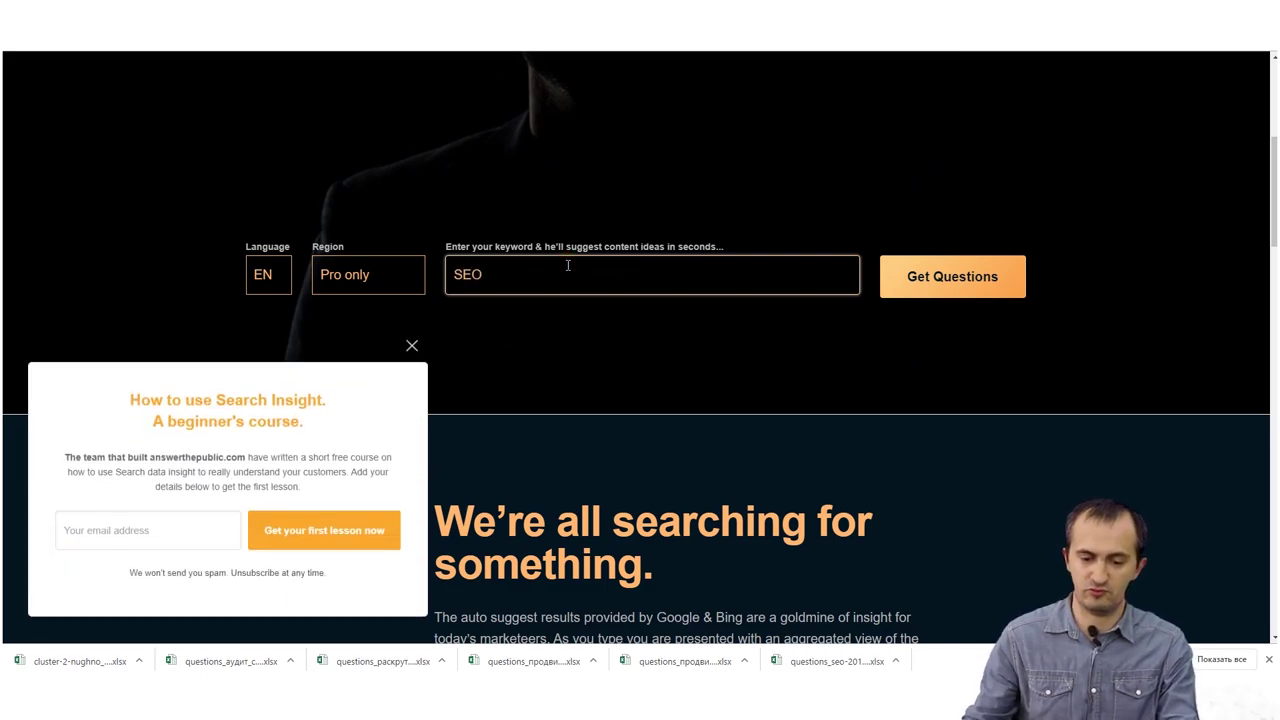
left_click(410, 346)
left_click(402, 272)
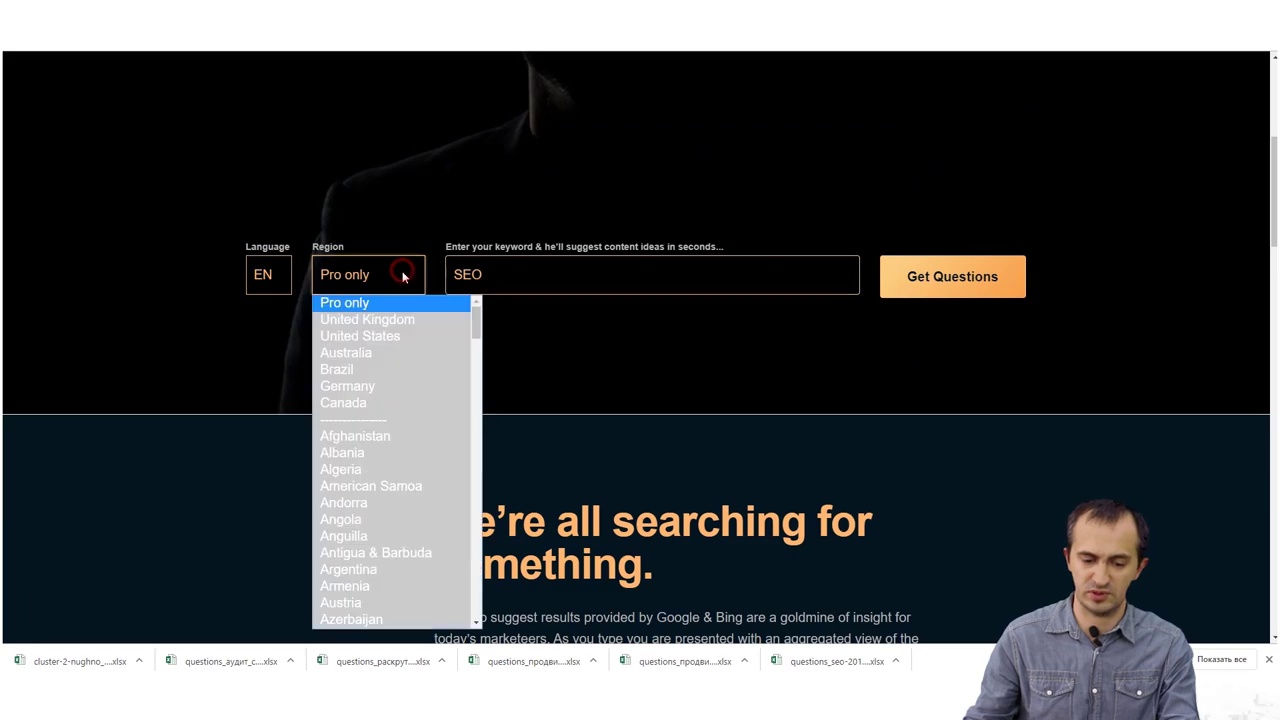
left_click(402, 272)
left_click(1000, 286)
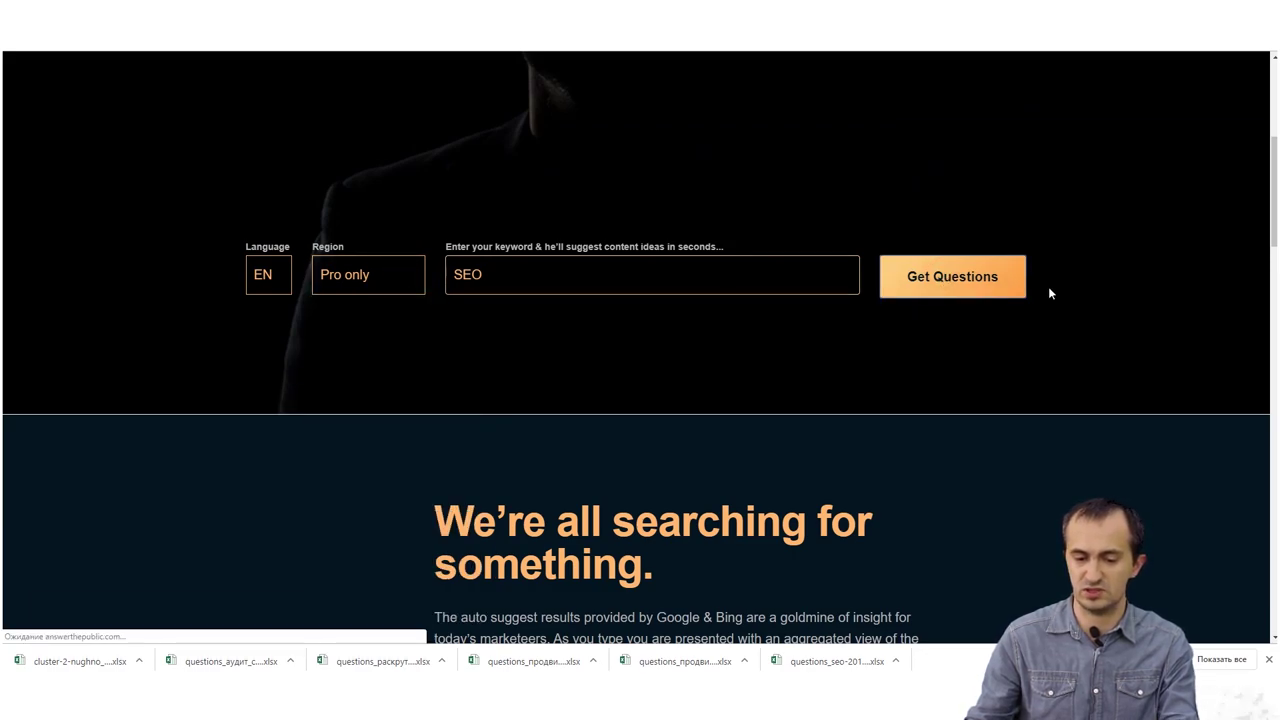
- Check the header of the SEO report and highlight the line with its language, region and date
scroll(735, 400, "down", 3)
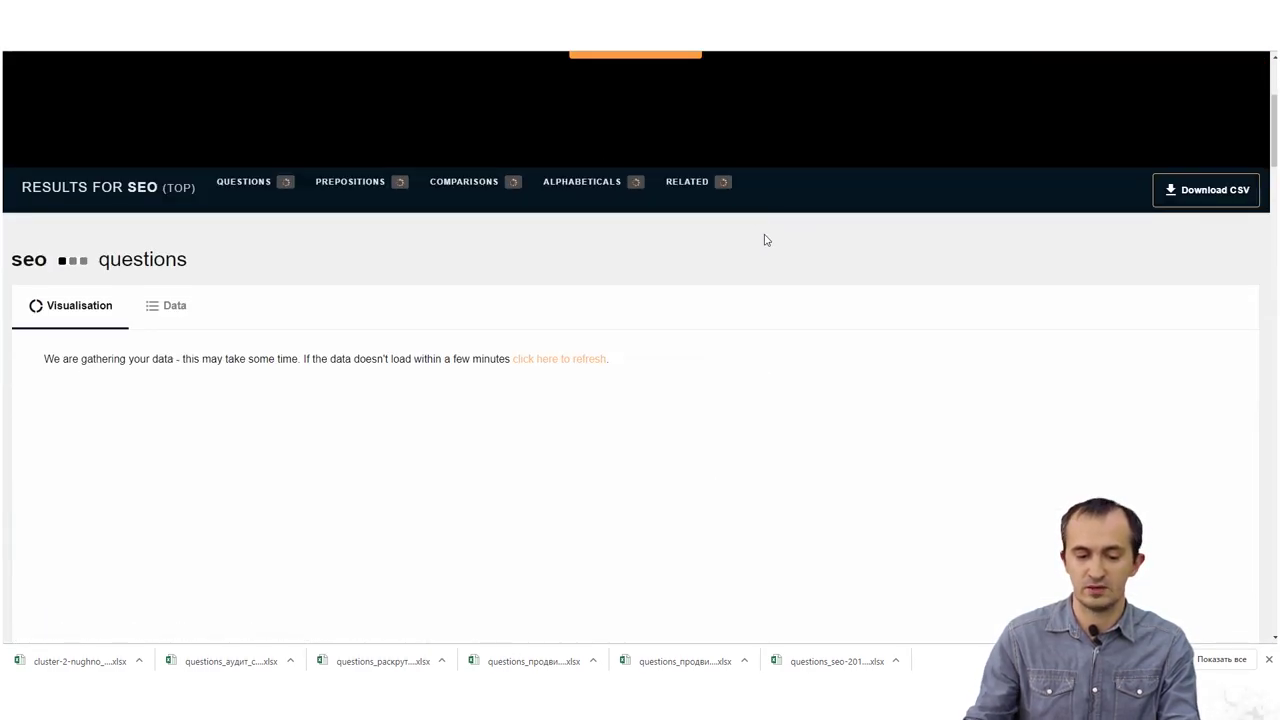
scroll(735, 365, "up", 3)
scroll(736, 362, "down", 4)
scroll(736, 360, "up", 4)
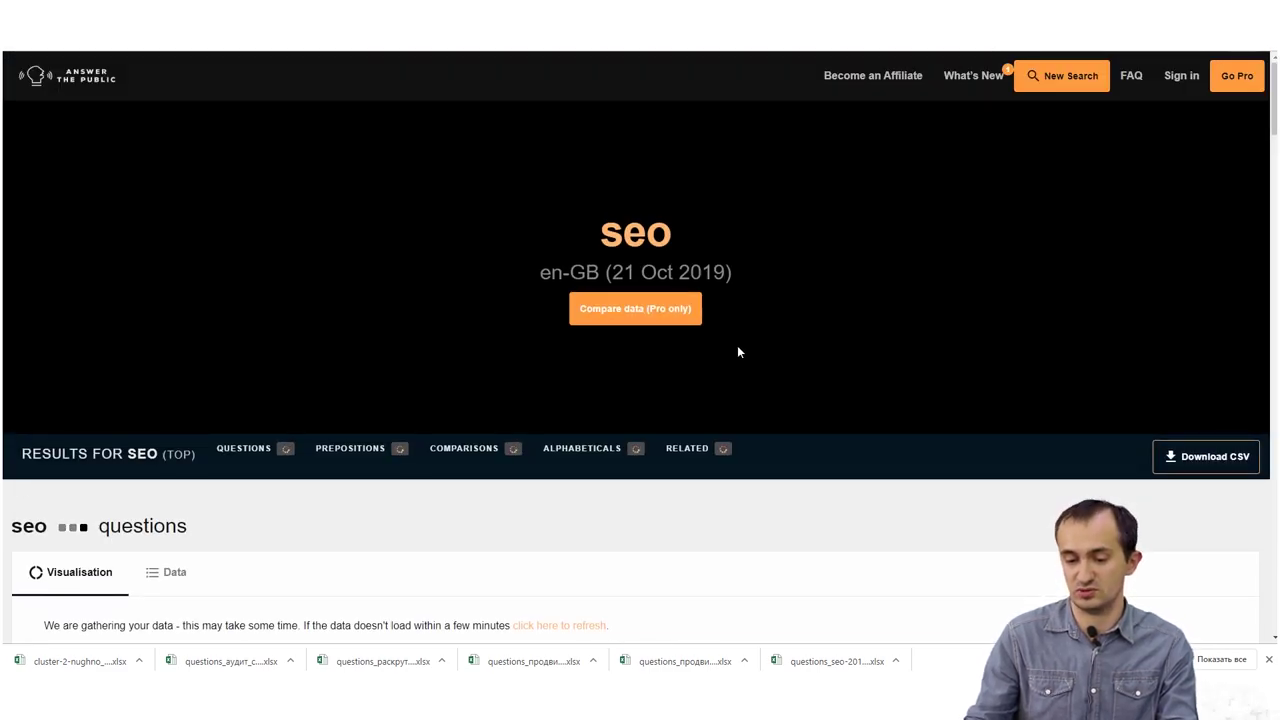
left_click_drag(517, 268, 850, 278)
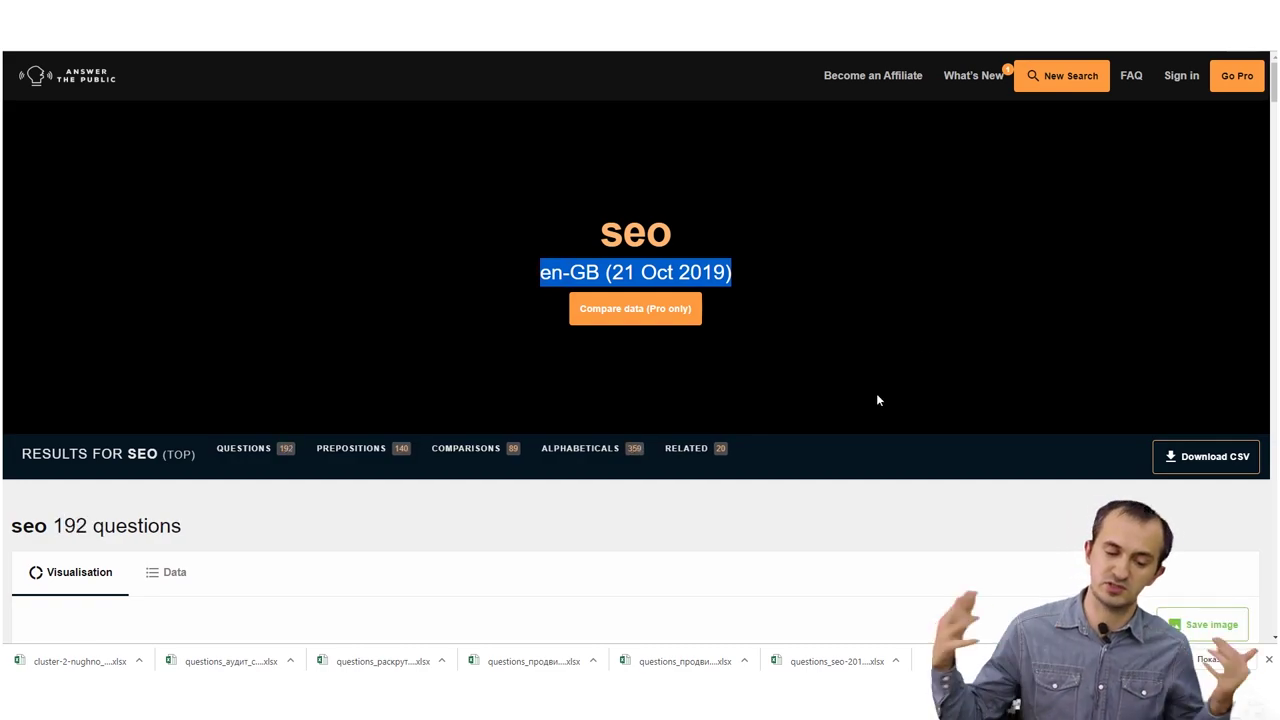
- Examine the SEO questions wheel, view the Google results for its "which" branch and return to the report
scroll(600, 400, "down", 7)
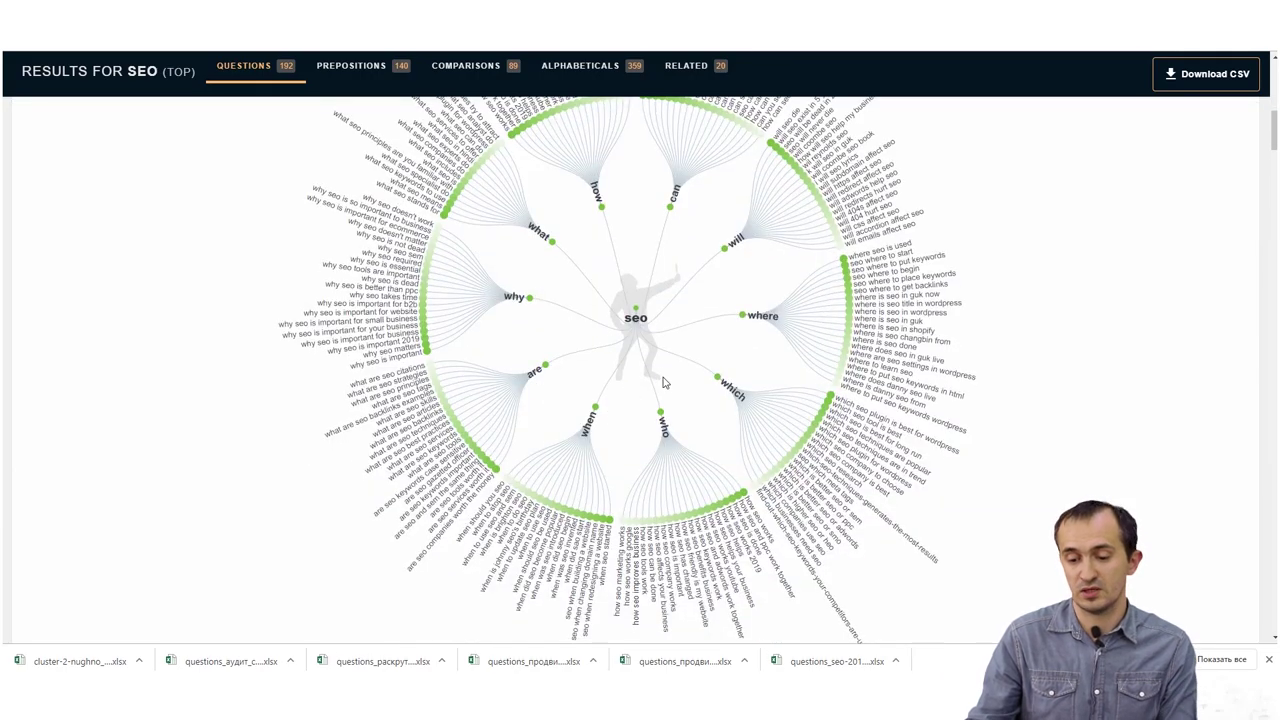
left_click(726, 393)
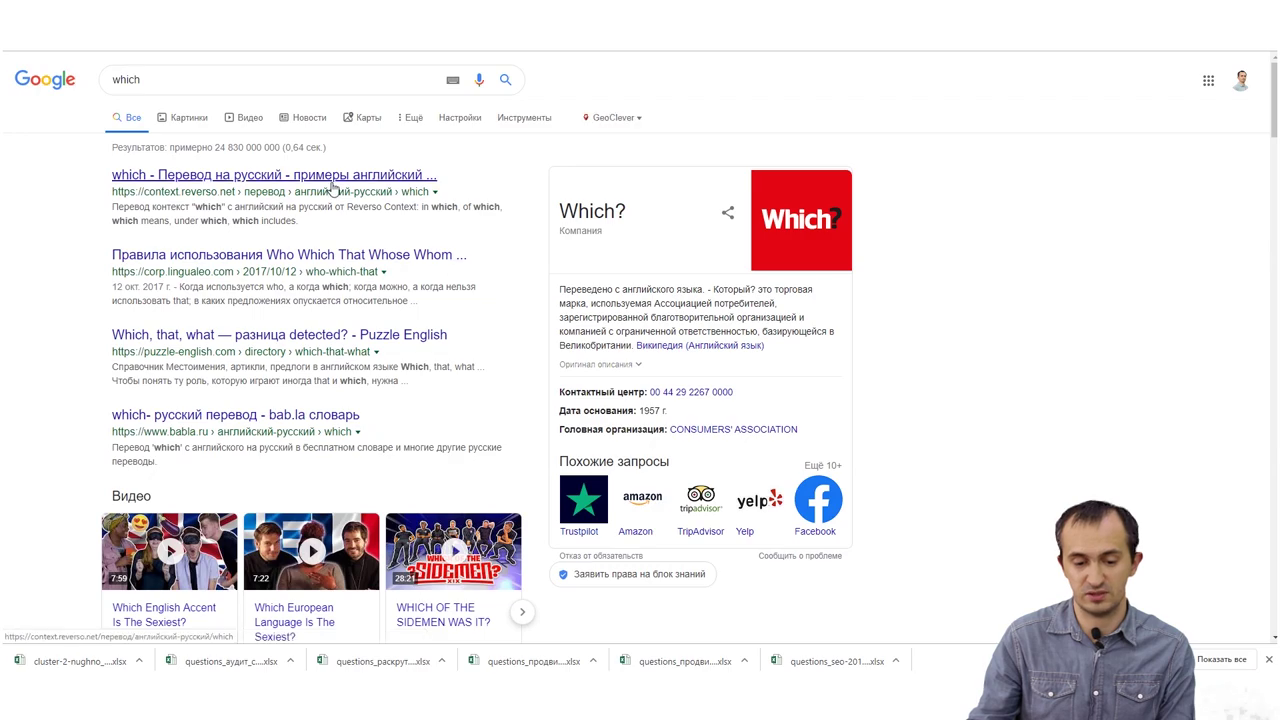
scroll(333, 188, "down", 4)
key("ctrl+w")
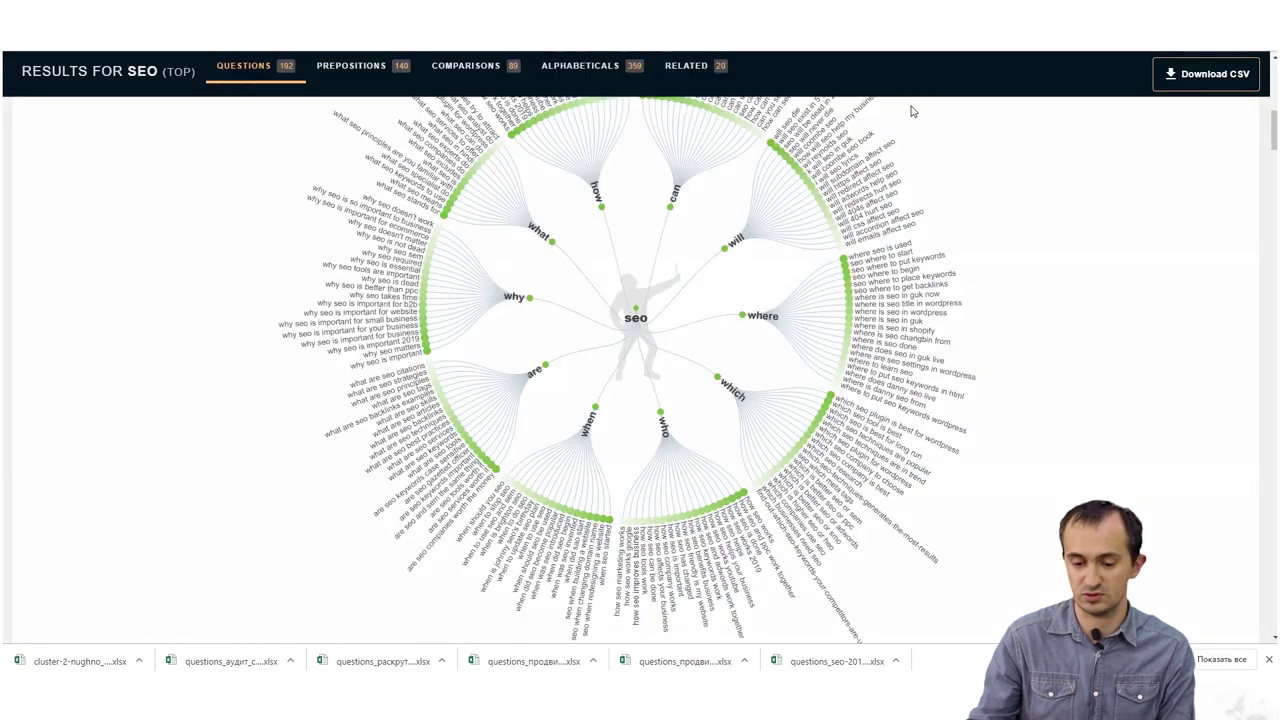
- Look through the prepositions and comparisons sections of the SEO report and return to the questions section
scroll(654, 431, "down", 10)
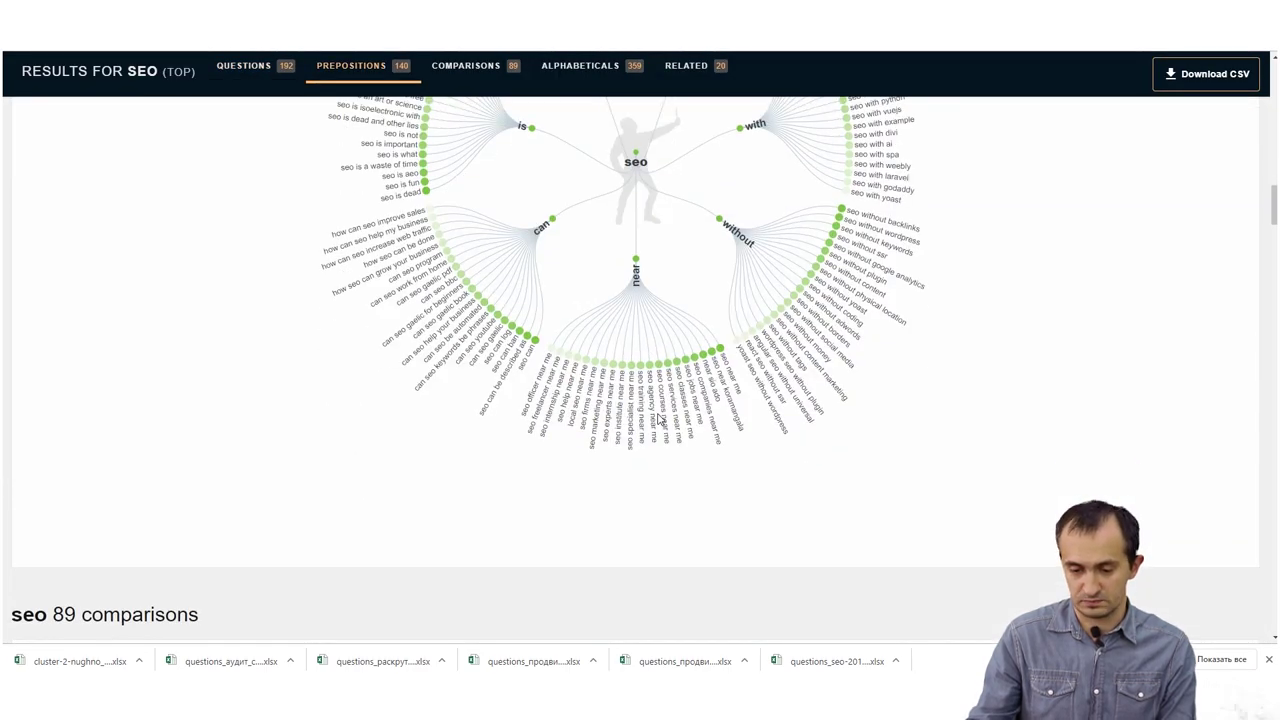
scroll(656, 415, "down", 5)
scroll(656, 412, "up", 10)
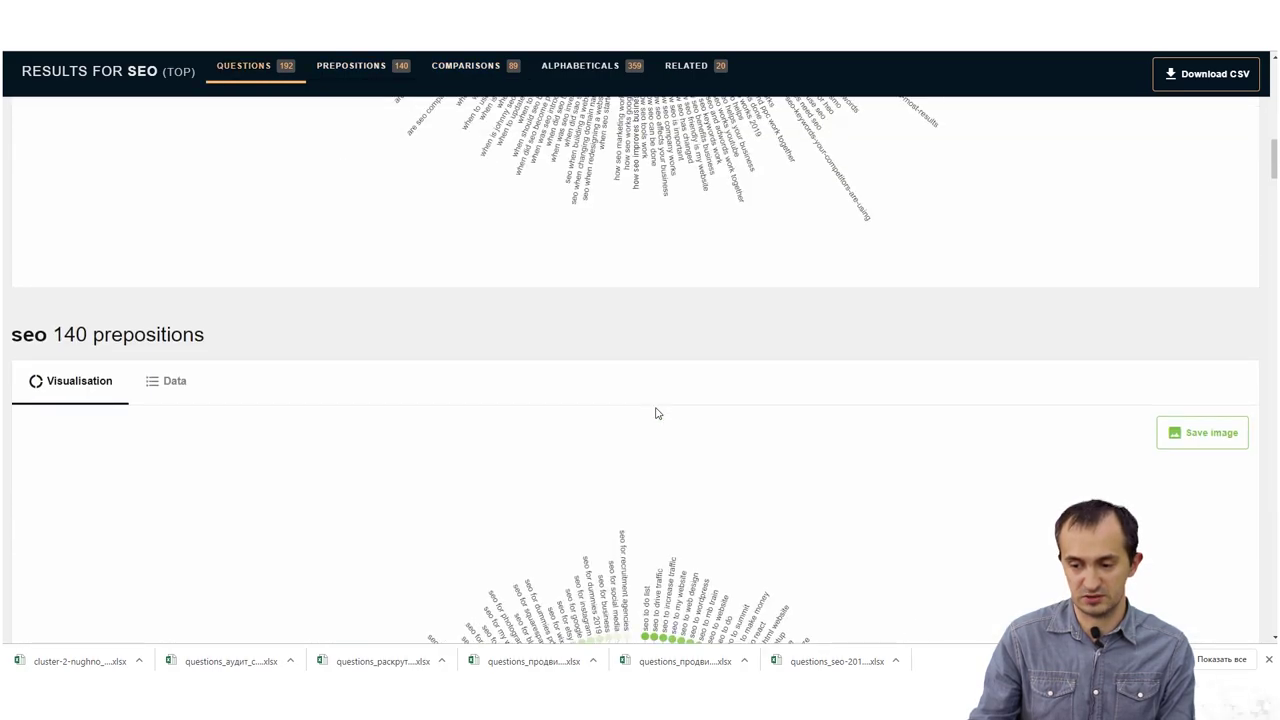
scroll(656, 413, "up", 8)
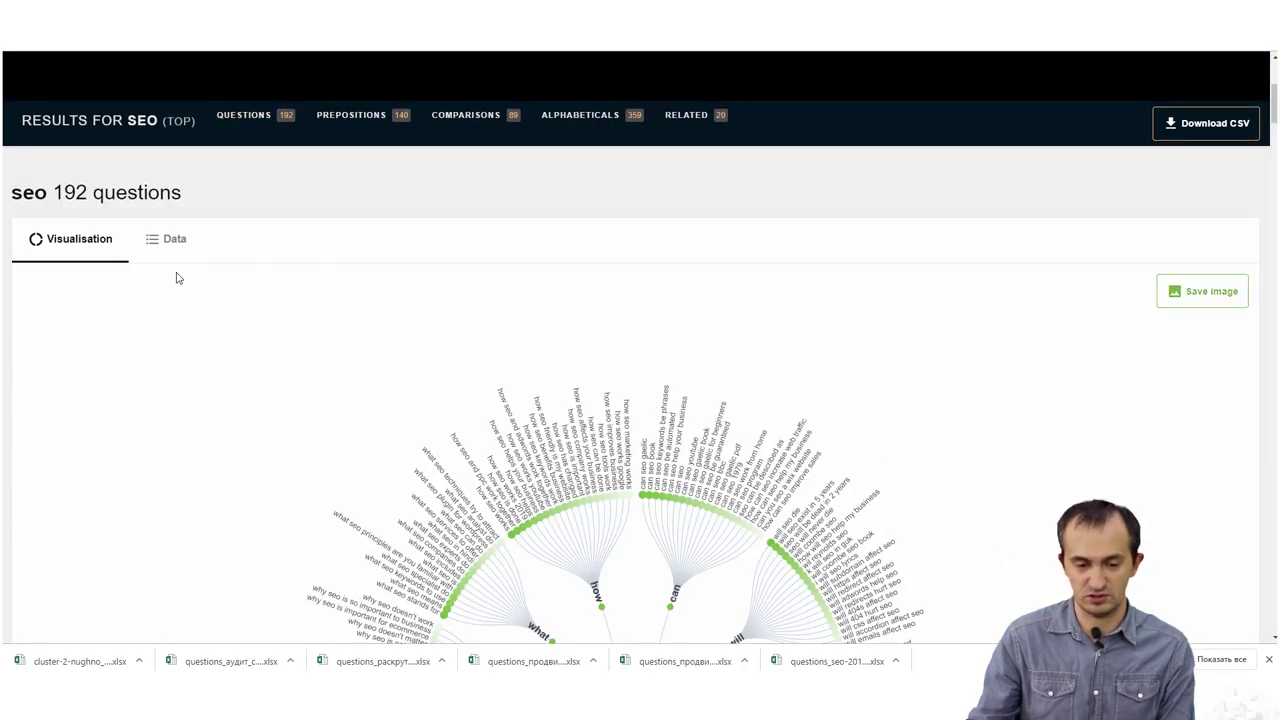
- Show the SEO questions as a data list, then download the report as CSV and open it in Excel
left_click(172, 242)
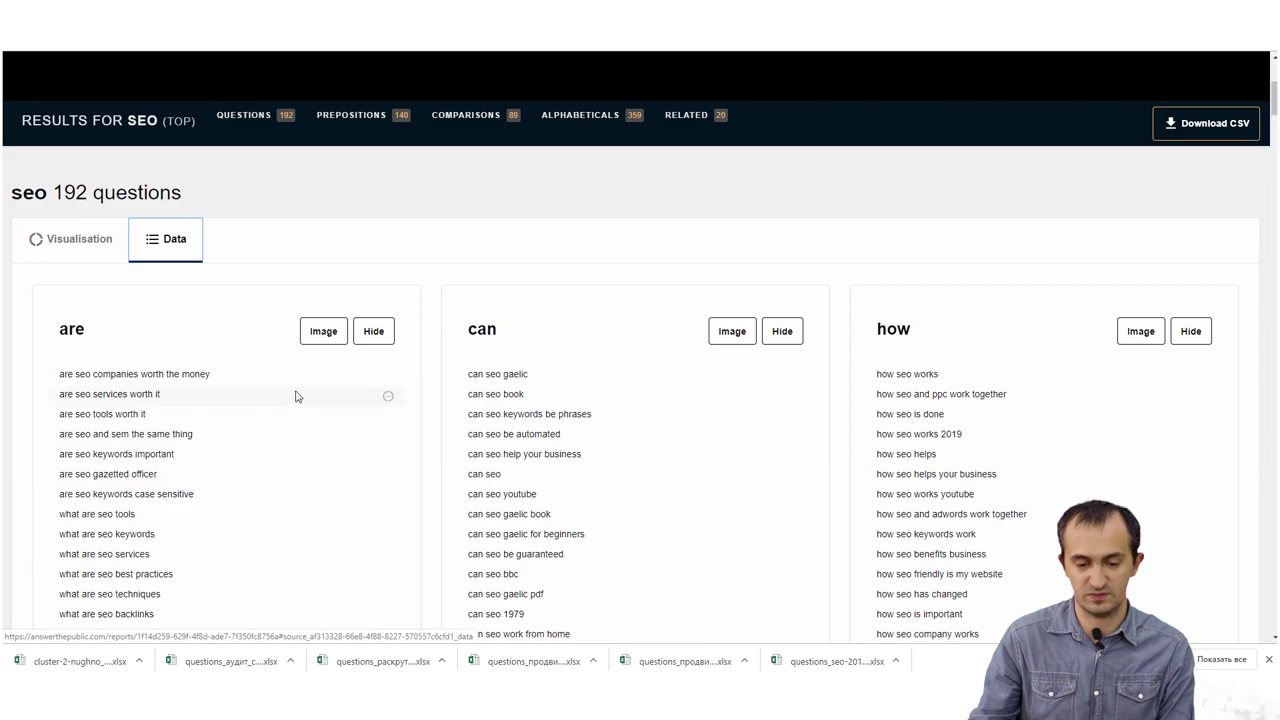
scroll(362, 498, "down", 3)
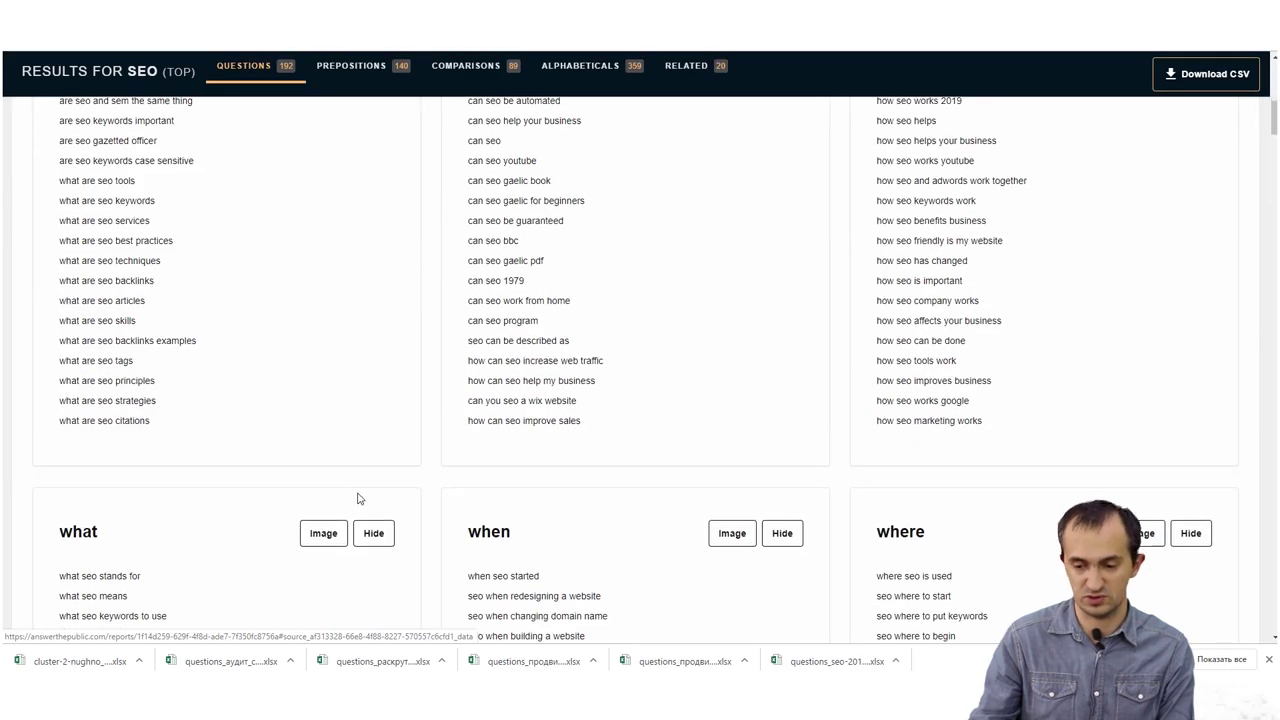
scroll(797, 422, "up", 3)
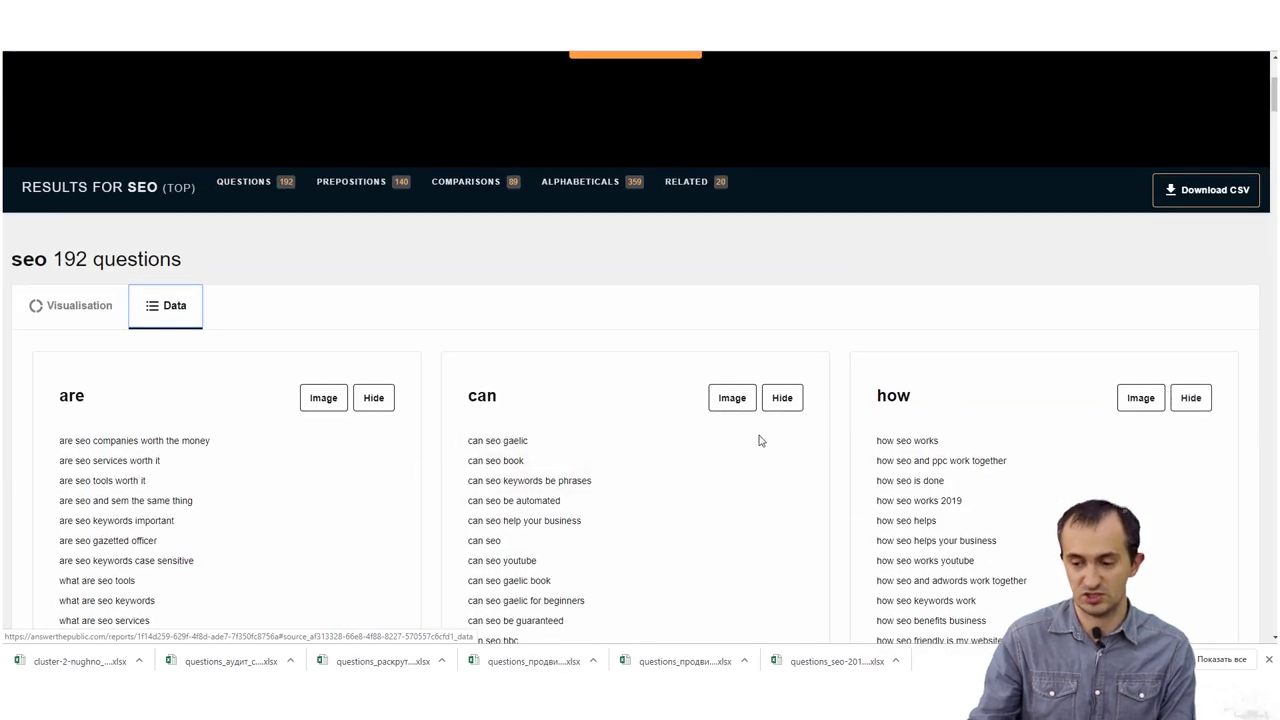
left_click(1205, 192)
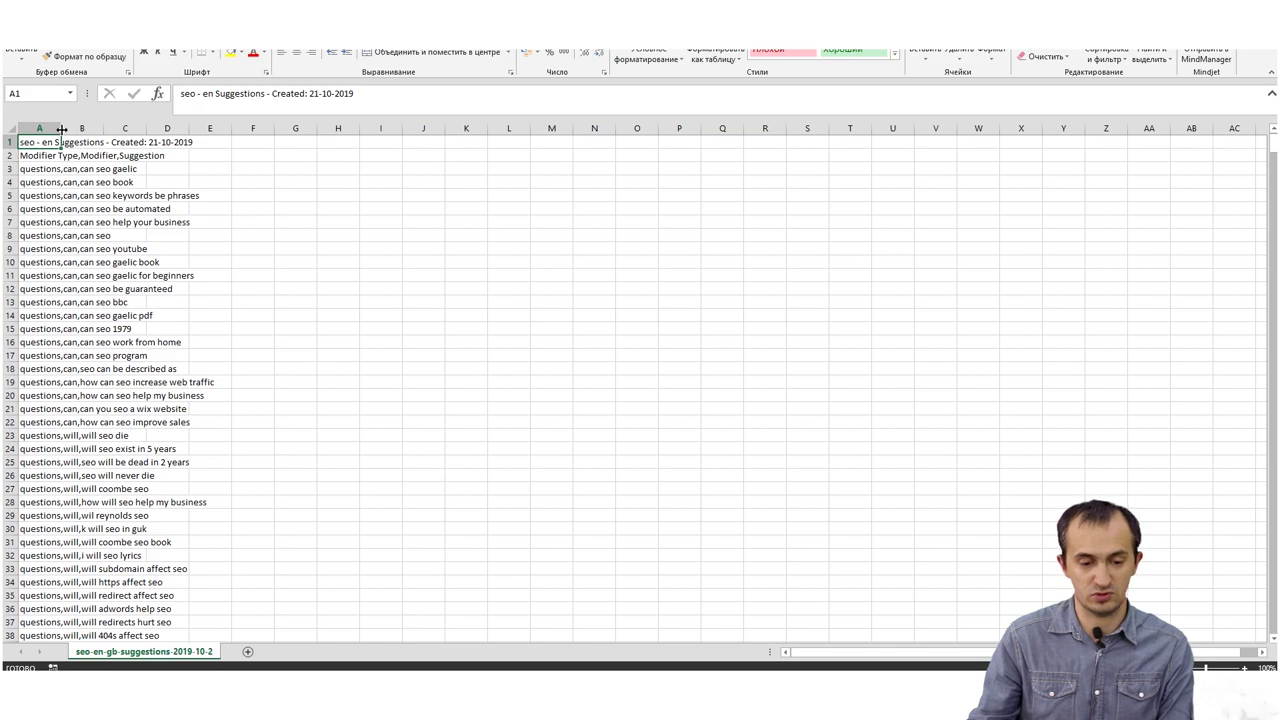
- Select the whole of column A with the exported suggestions, look through its rows and copy it
left_click(52, 130)
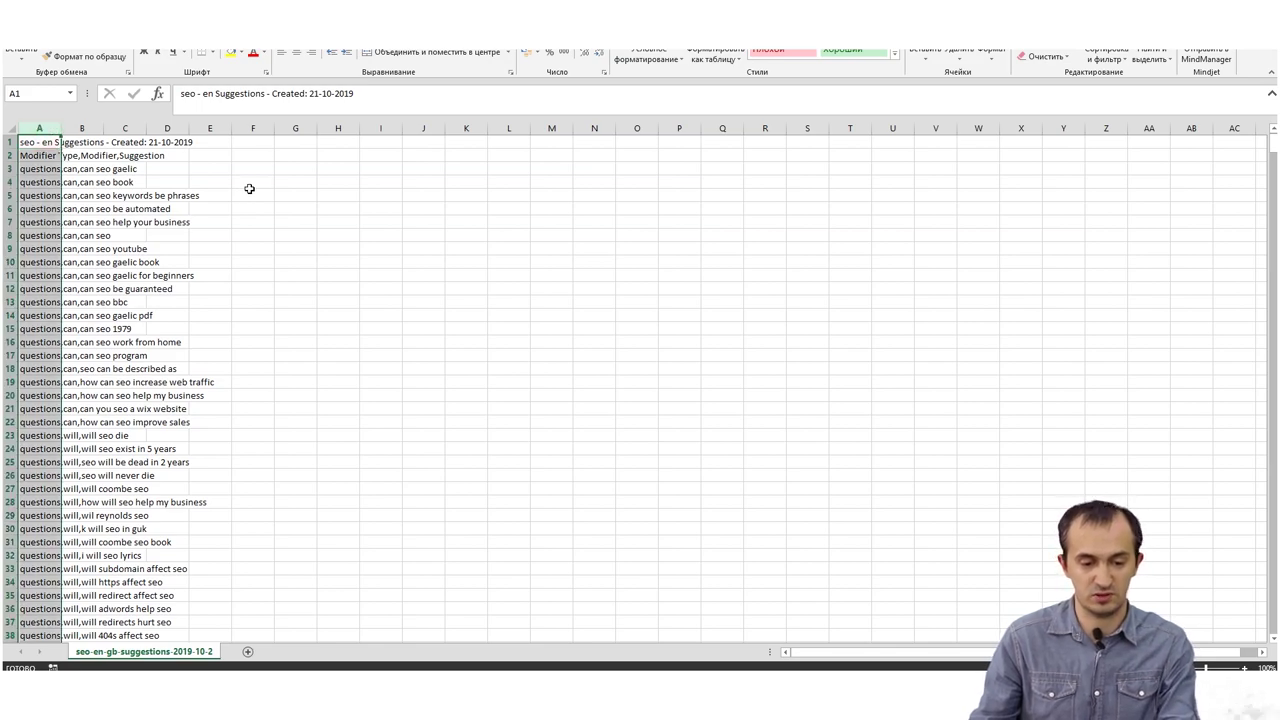
scroll(273, 381, "down", 6)
scroll(273, 381, "down", 5)
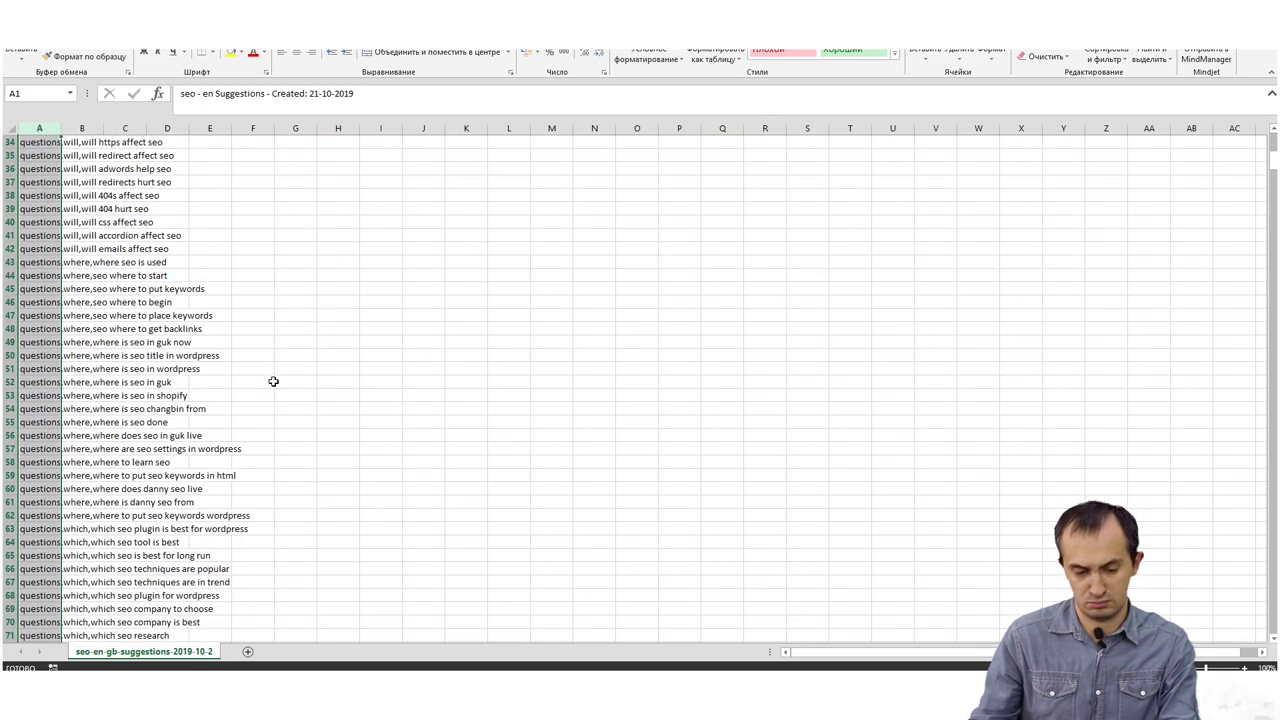
key("ctrl+c")
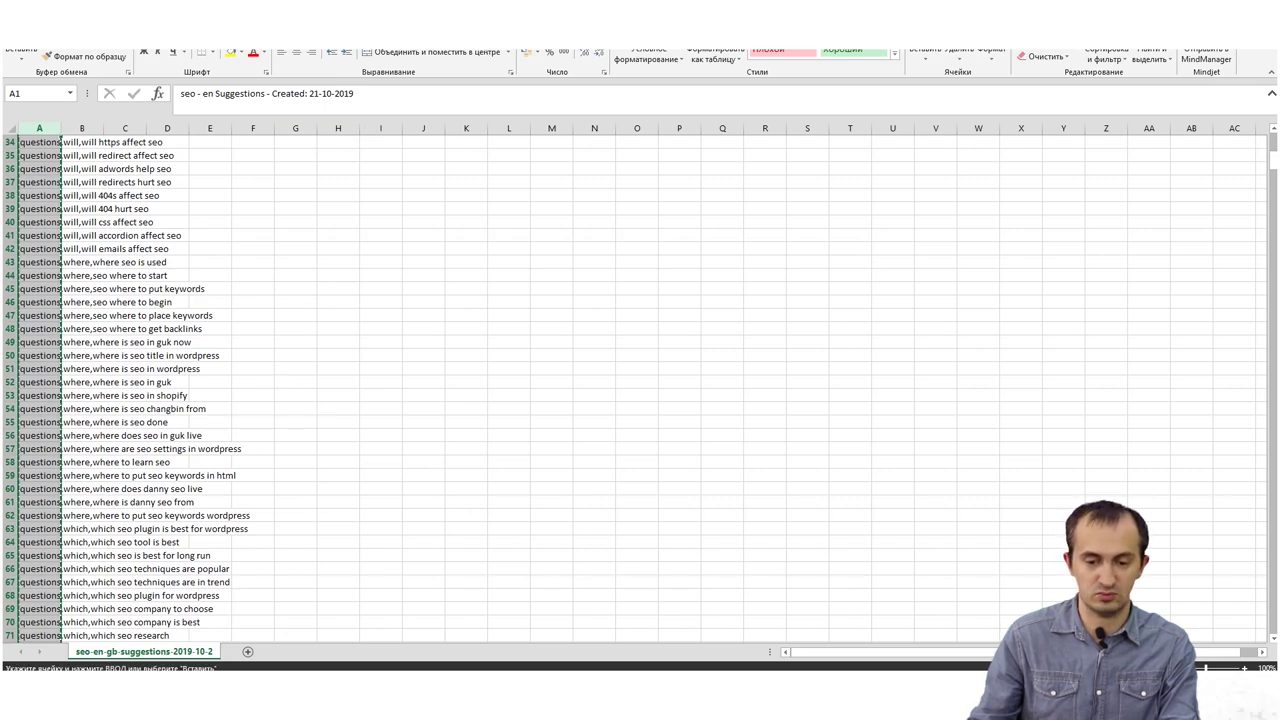
- Split column A into separate columns with Text to Columns, using tab and comma delimiters and the general data format
left_click(290, 38)
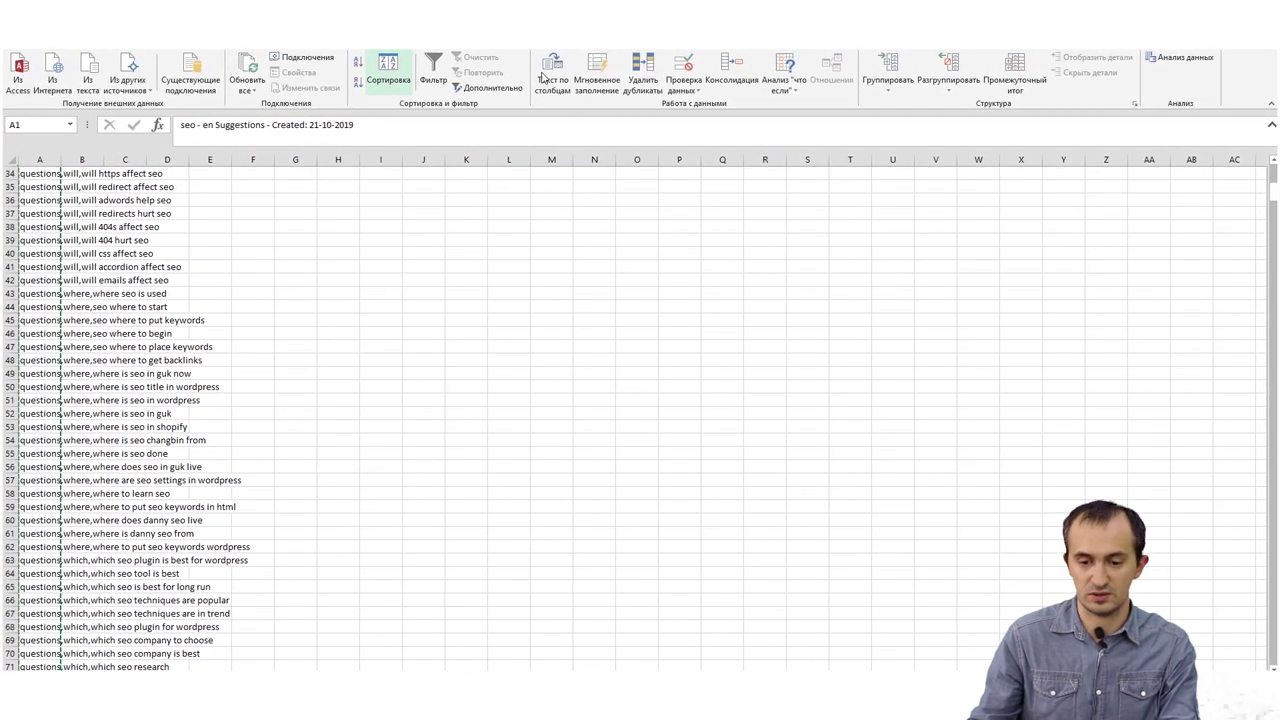
left_click(404, 304)
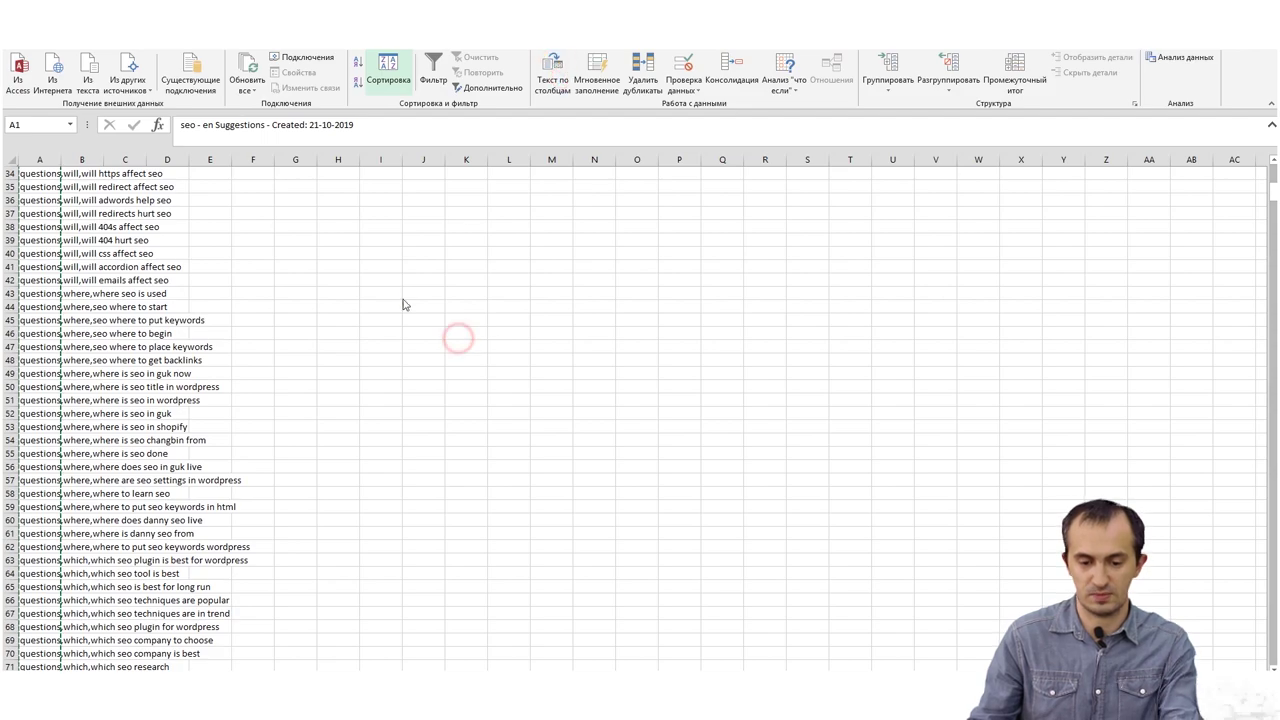
key("alt+Tab")
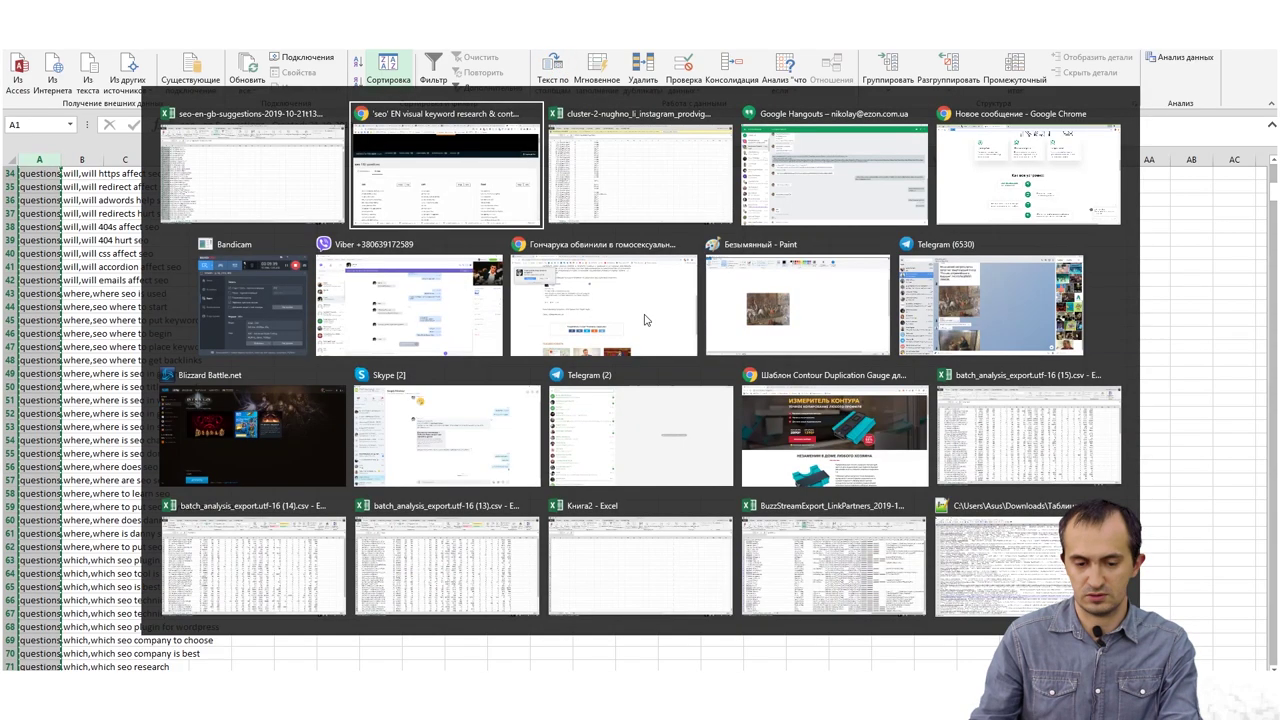
key("alt+Tab")
left_click(58, 160)
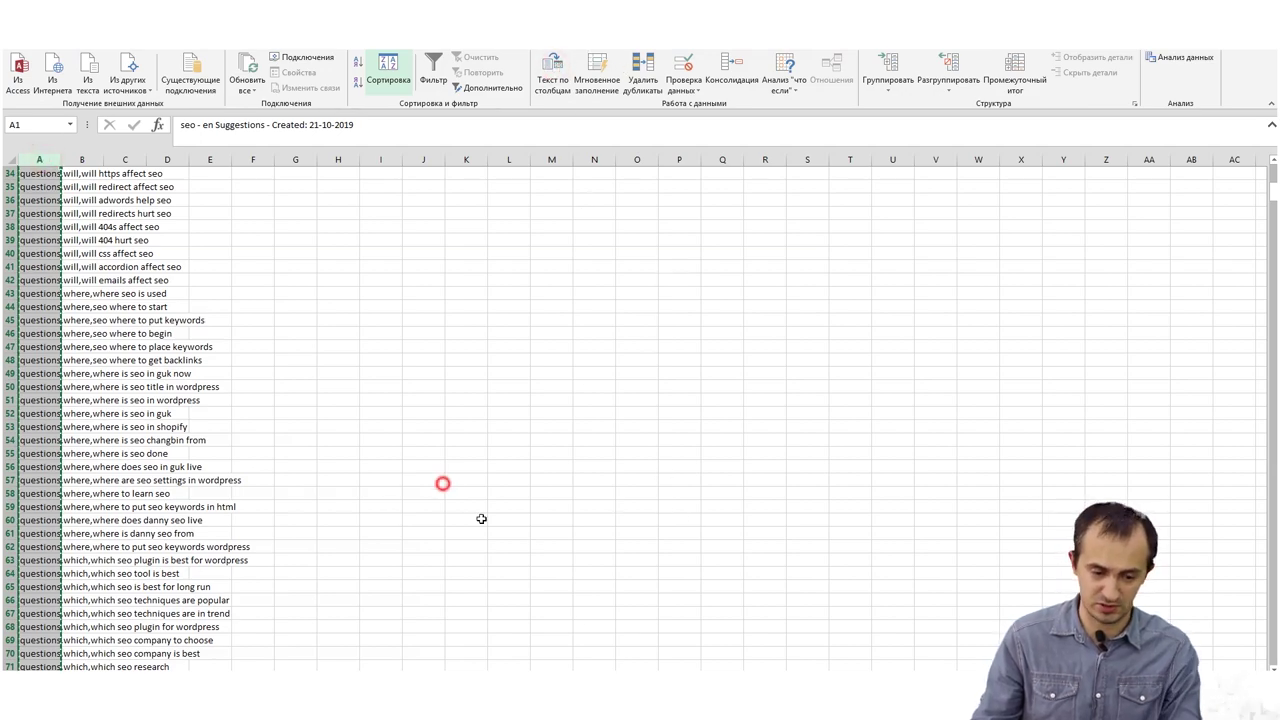
left_click(125, 306)
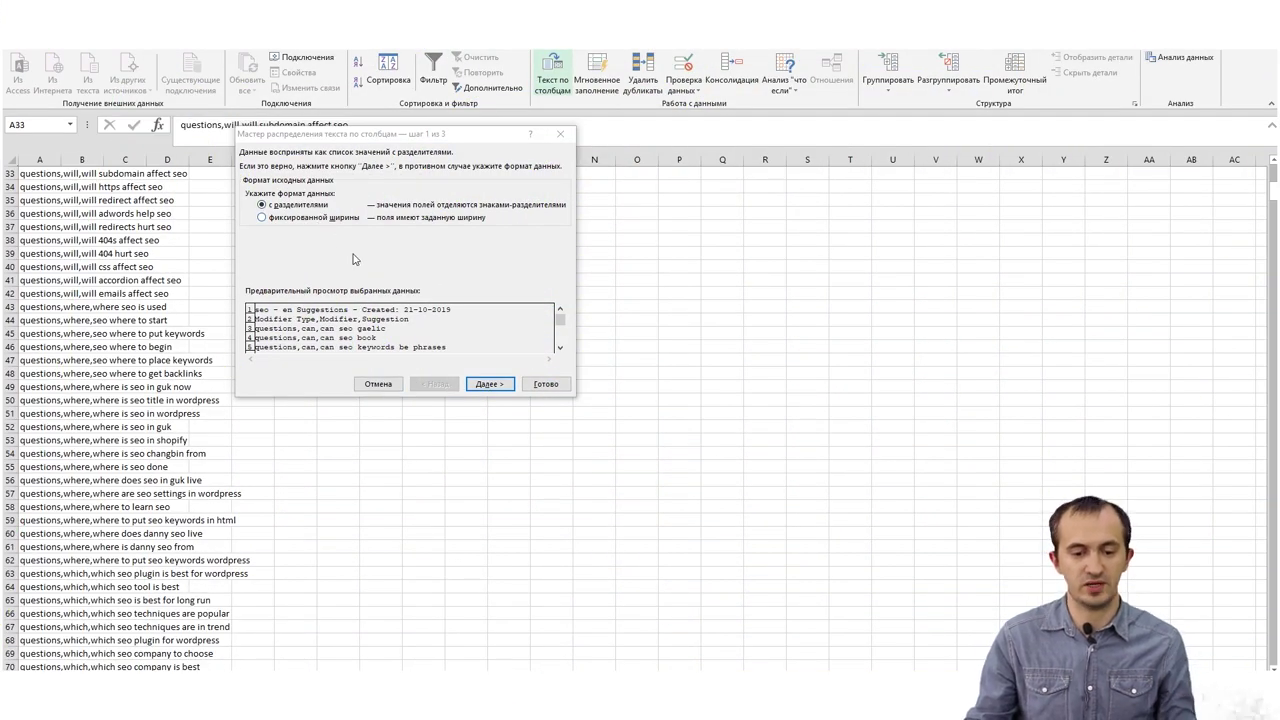
left_click(500, 384)
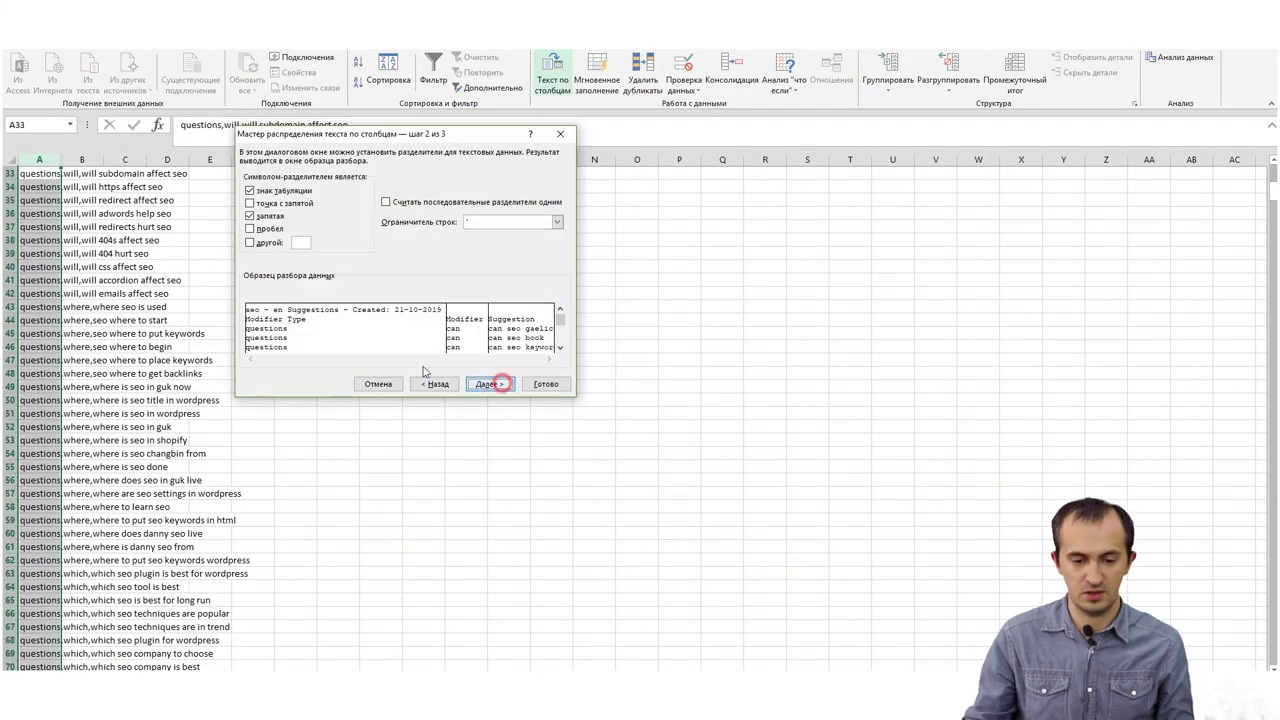
left_click(489, 384)
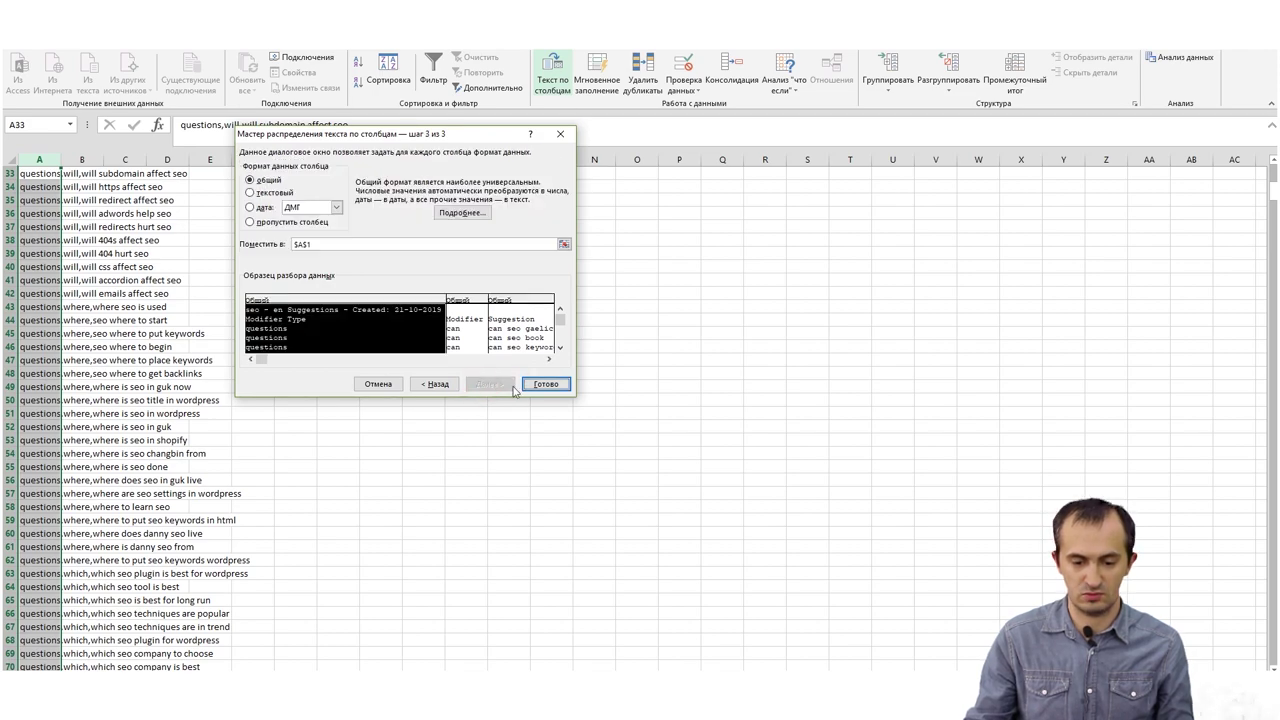
left_click(545, 384)
- Return to the first data rows and widen the Suggestion column to fit its longest phrase
left_click(95, 189)
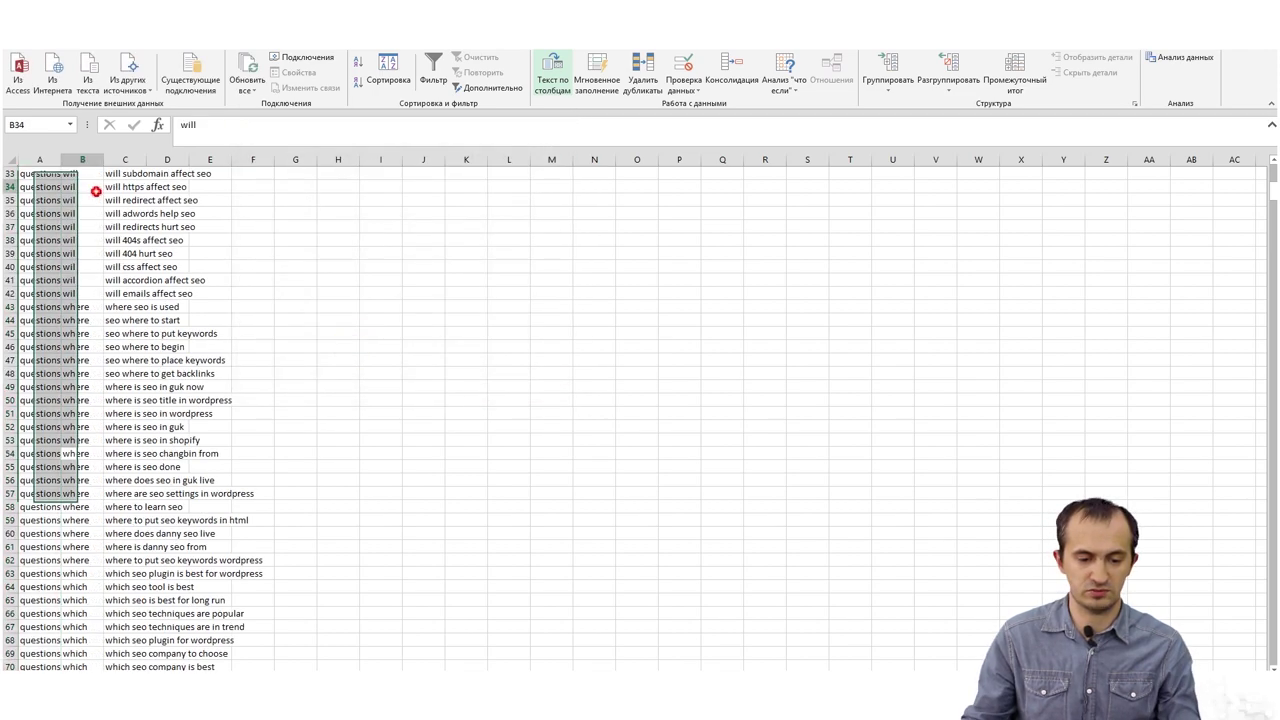
key("ctrl+Up")
key("Down")
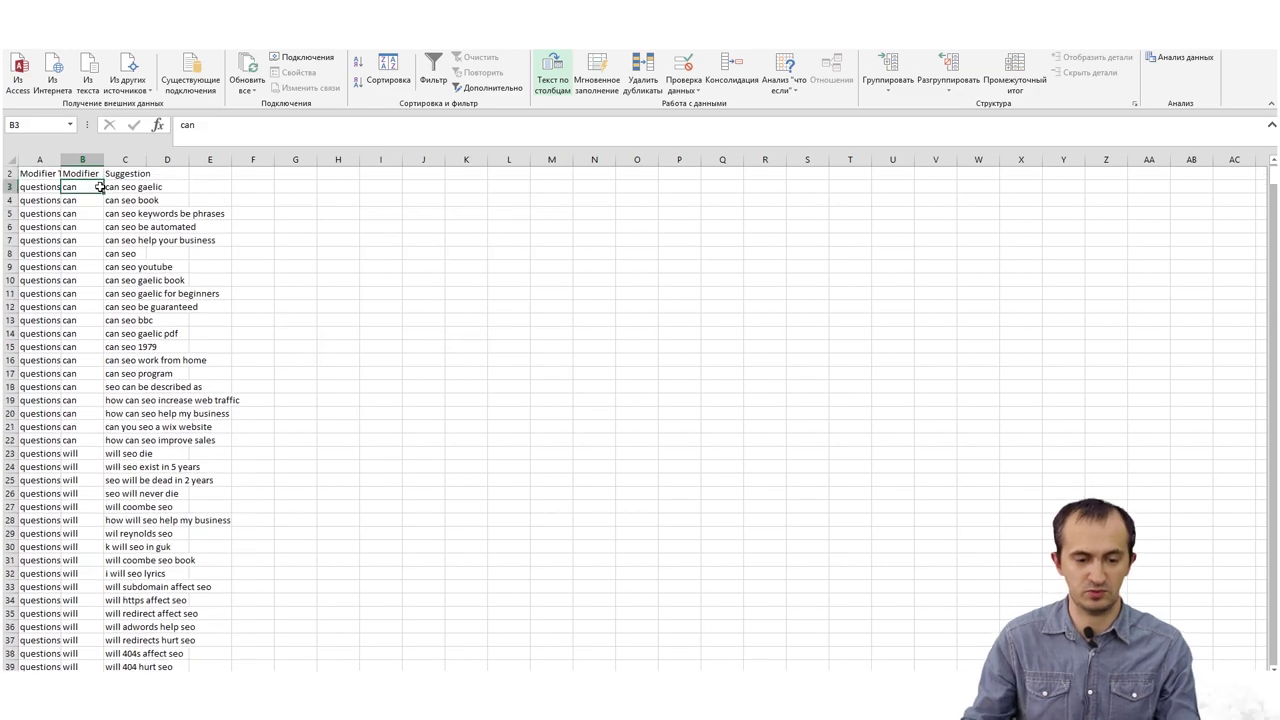
double_click(146, 160)
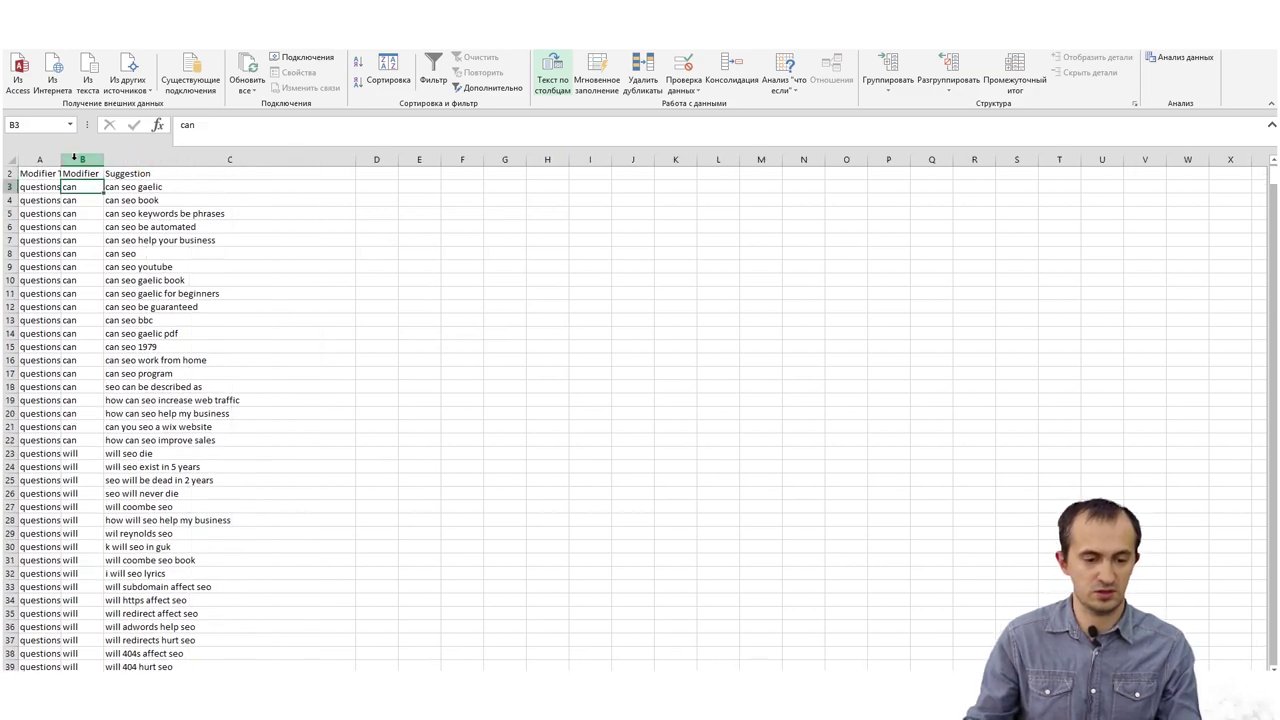
- Look through the split suggestions from the question rows down to the alphabetical and related rows, then return to the start
left_click(133, 187)
scroll(147, 405, "down", 20)
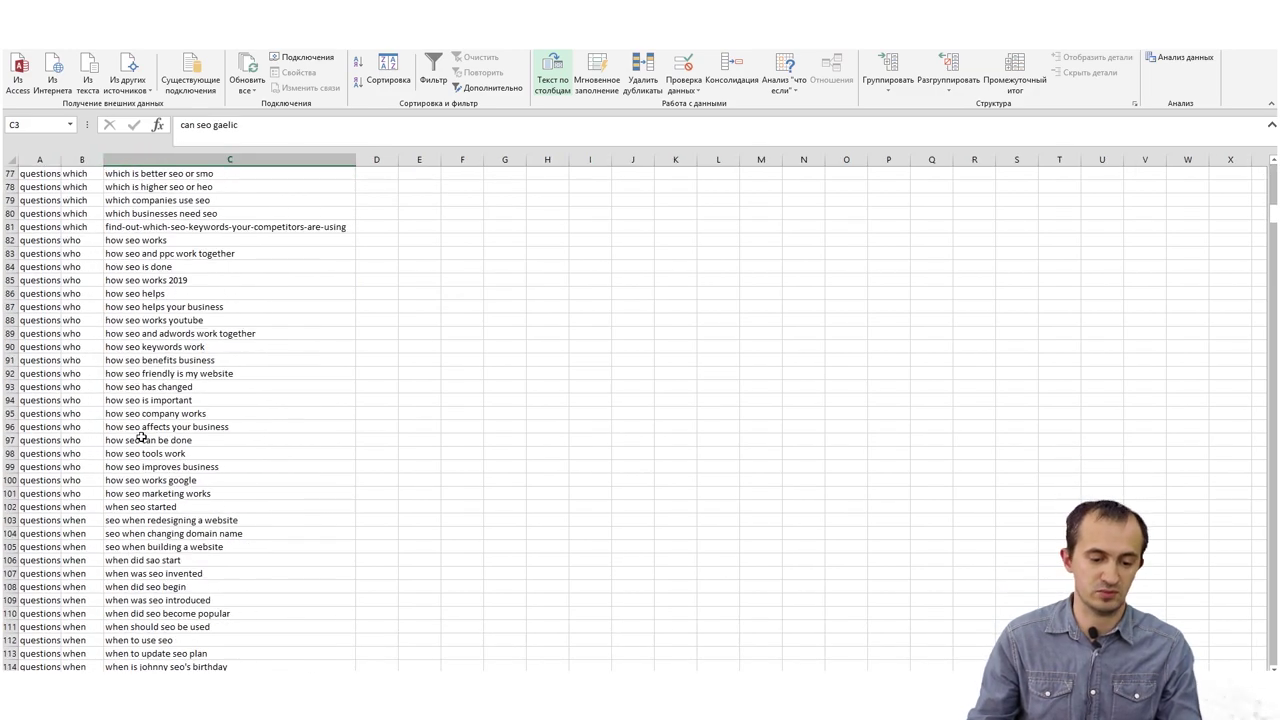
scroll(141, 440, "down", 6)
left_click(137, 438)
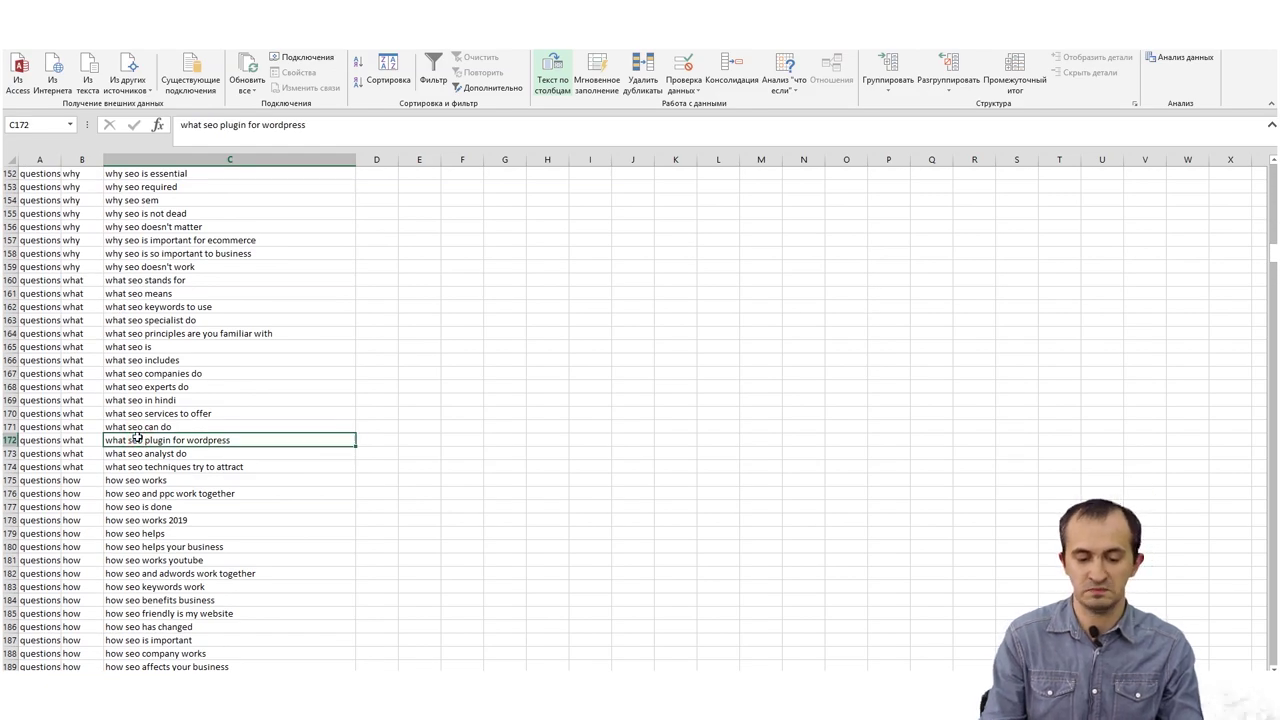
key("ctrl+Down")
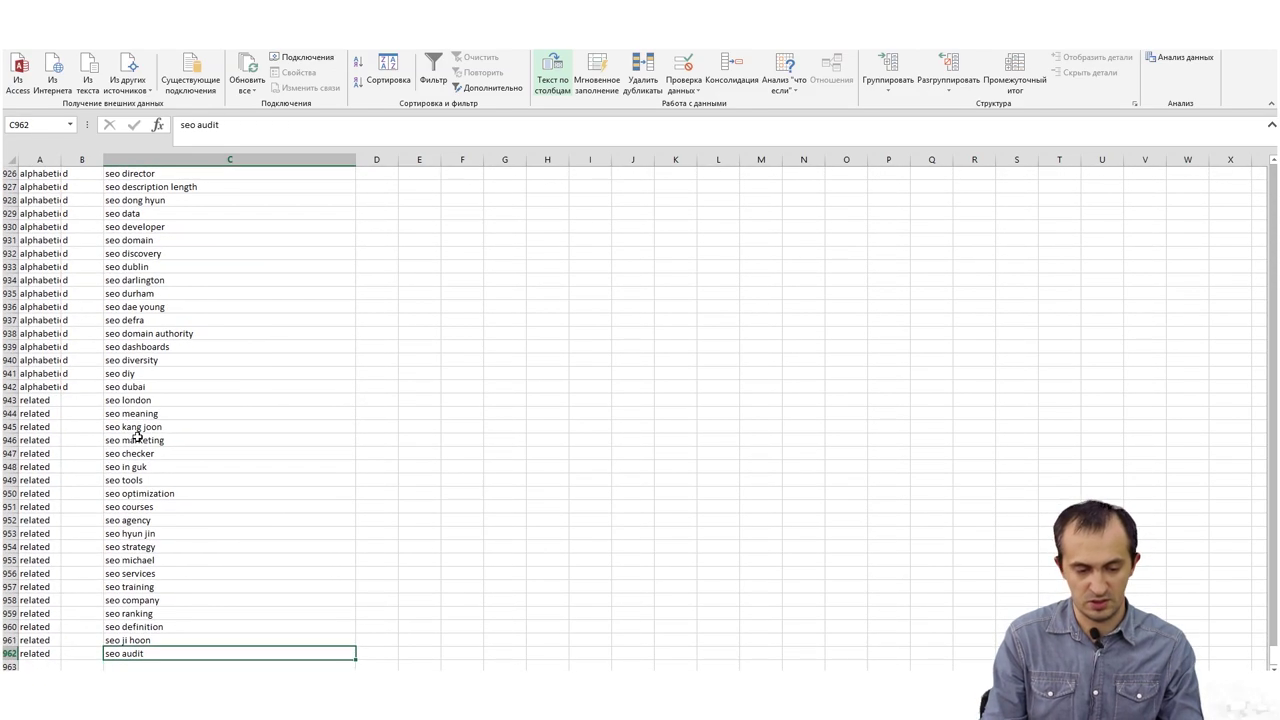
key("ctrl+Up")
key("ctrl+Down")
key("ctrl+Left")
key("ctrl+shift+Up")
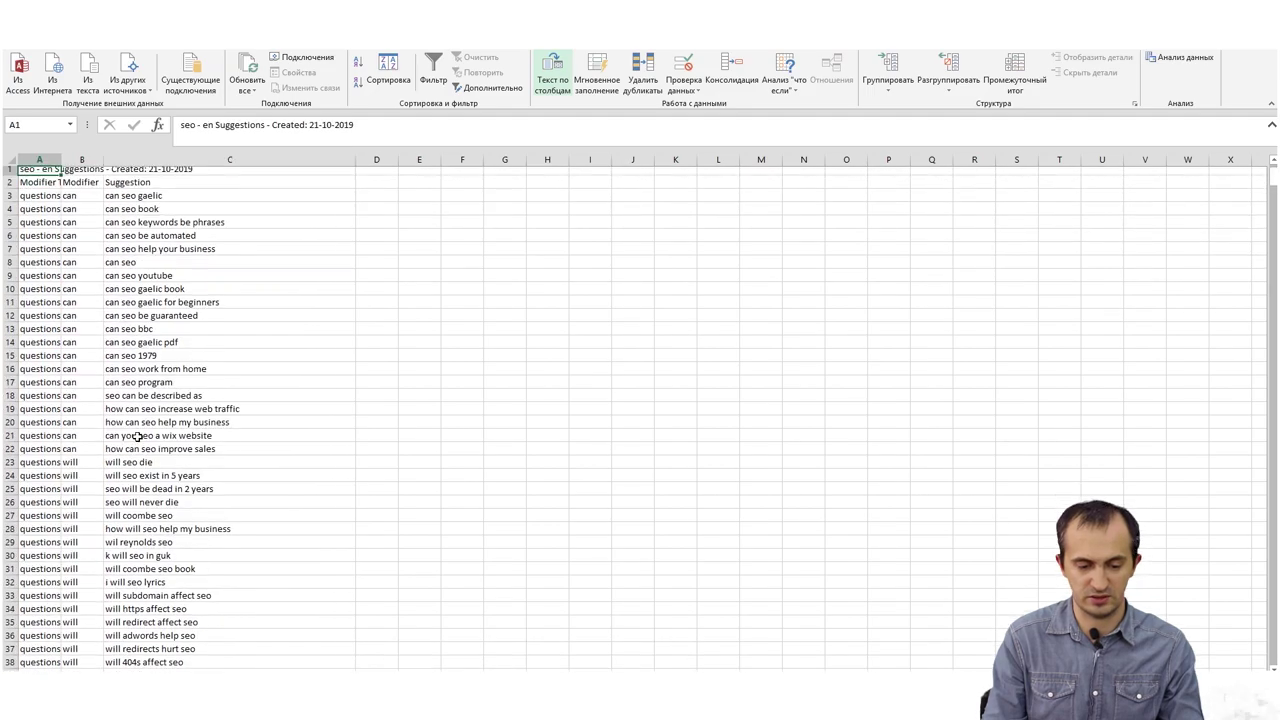
scroll(137, 437, "down", 13)
key("Right")
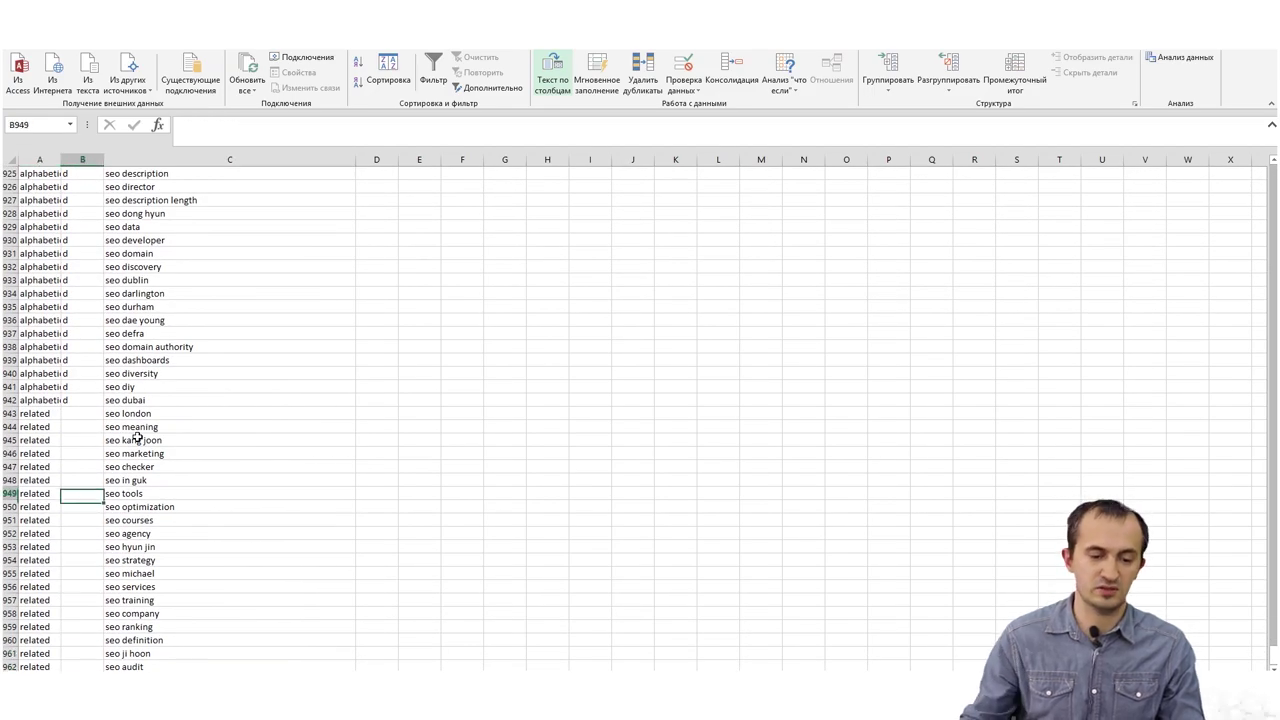
scroll(136, 470, "up", 16)
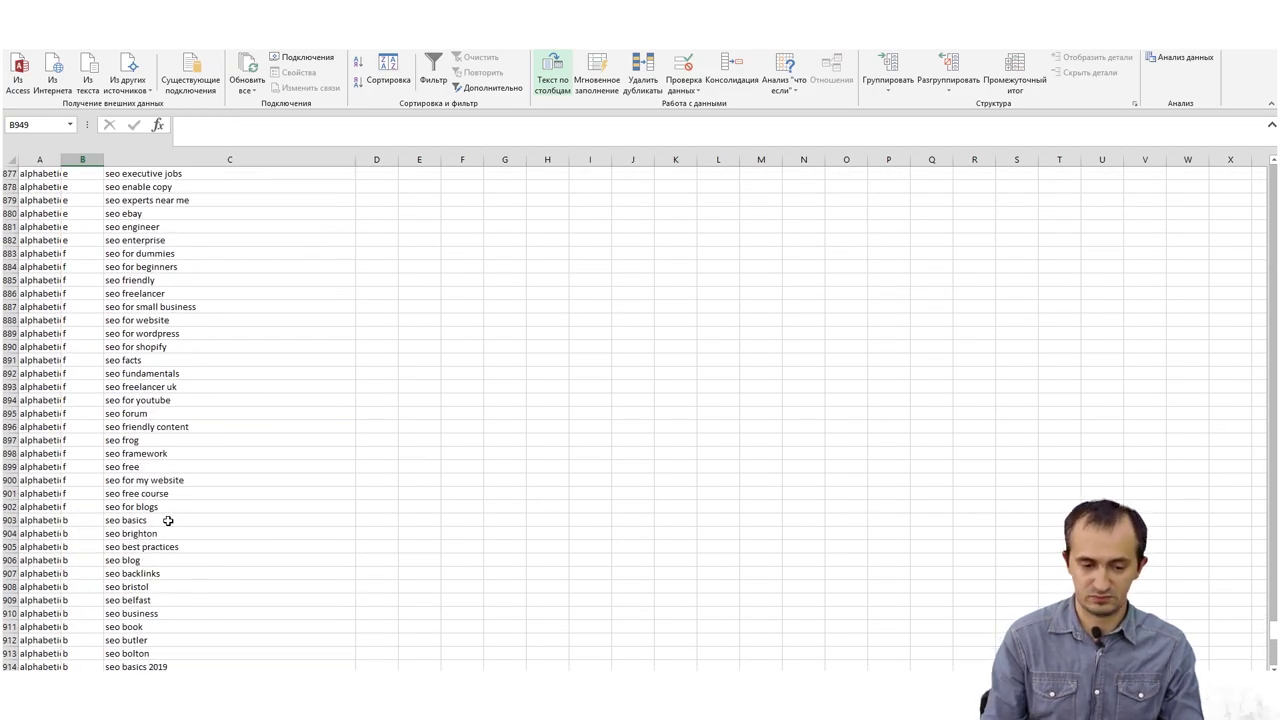
scroll(168, 520, "down", 9)
scroll(150, 450, "up", 18)
left_click_drag(90, 347, 94, 340)
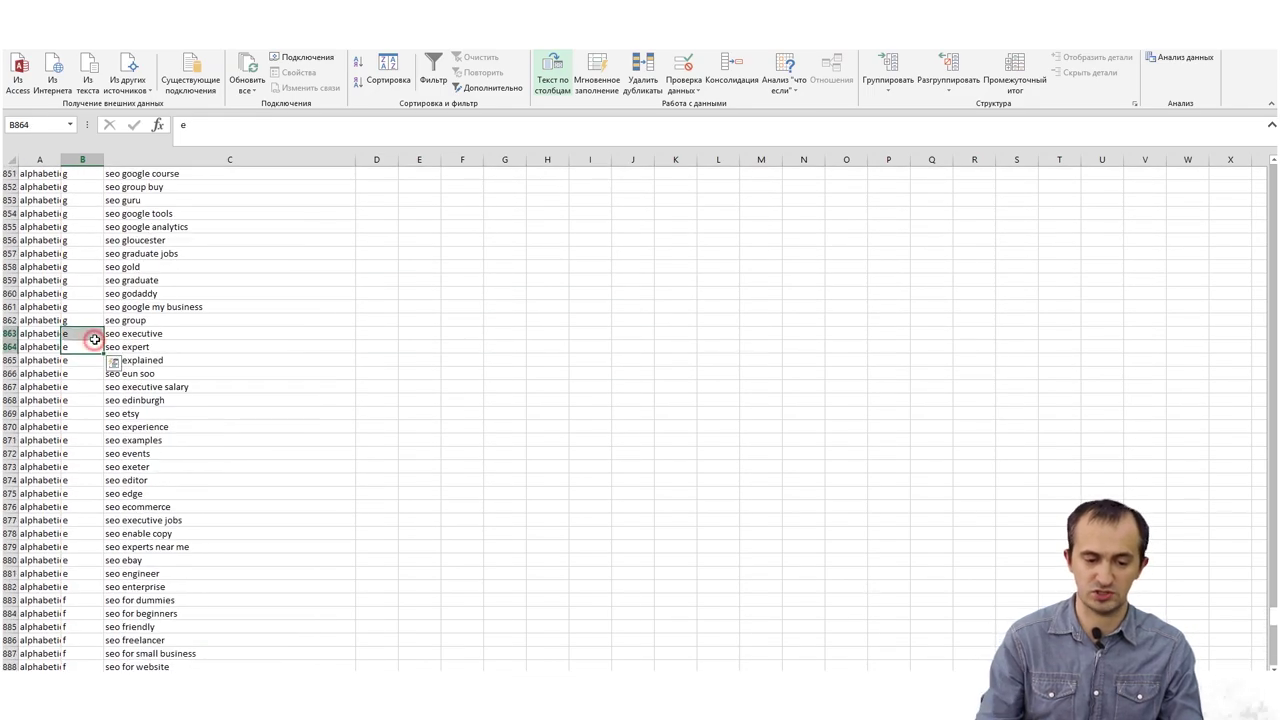
key("ctrl+Up")
- Select all the question suggestions in C3:C194 and fill them with yellow
left_click(160, 188)
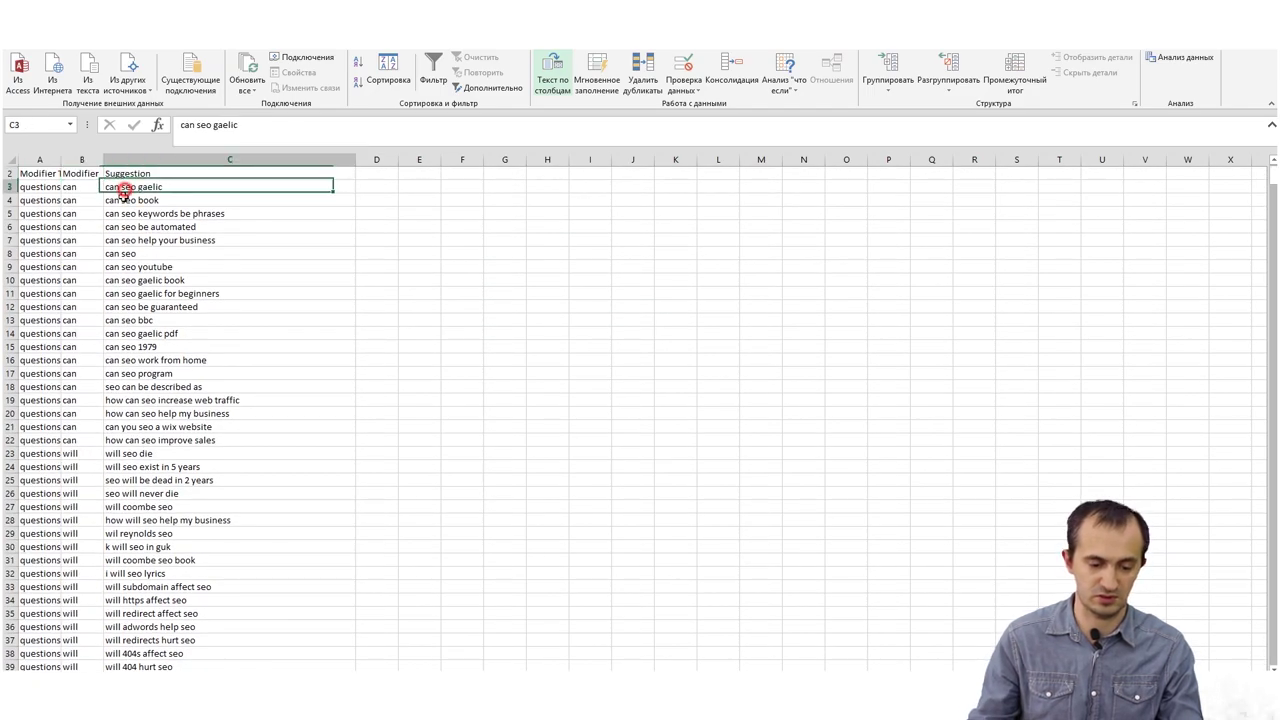
scroll(170, 555, "down", 20)
scroll(170, 553, "down", 20)
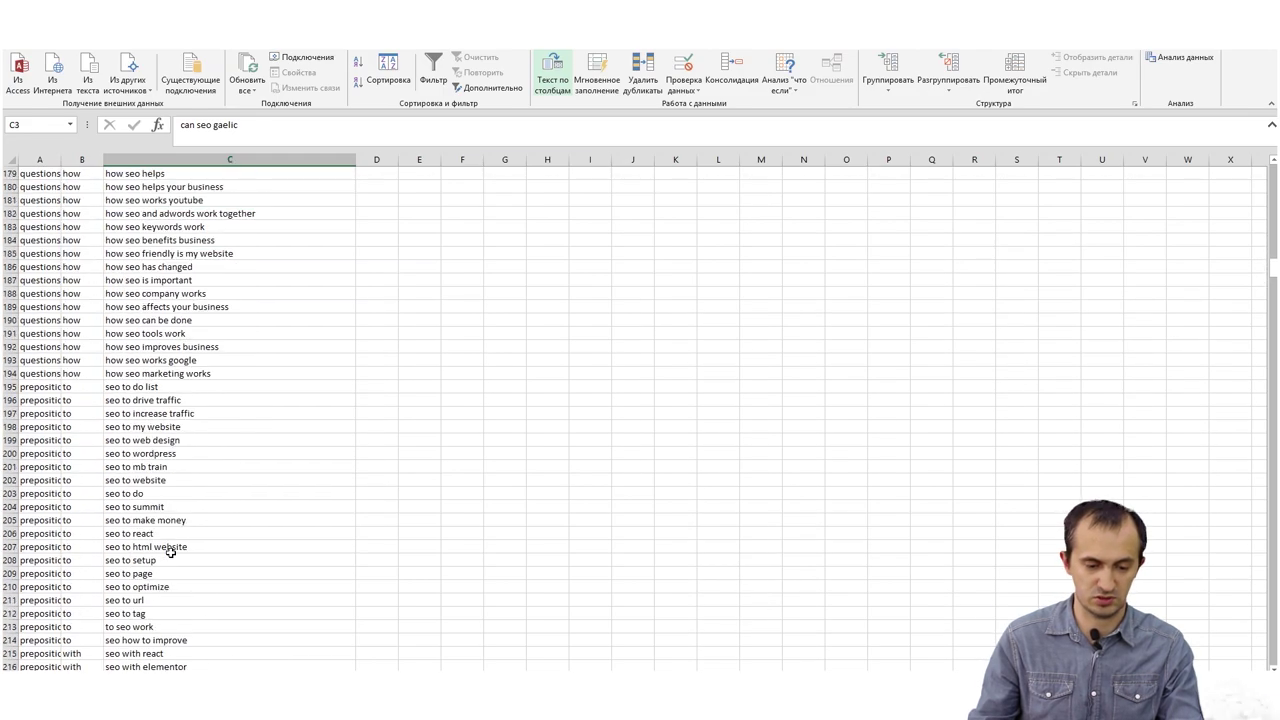
left_click(156, 375, "shift")
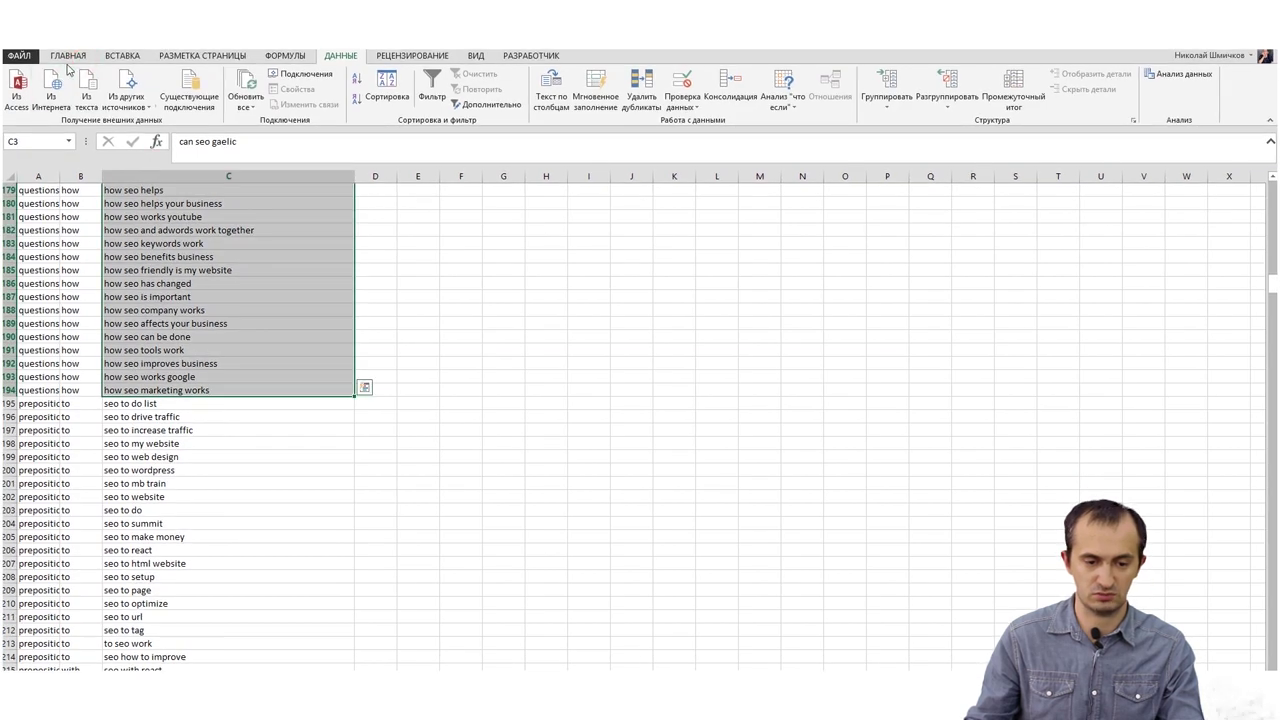
left_click(68, 55)
left_click(229, 99)
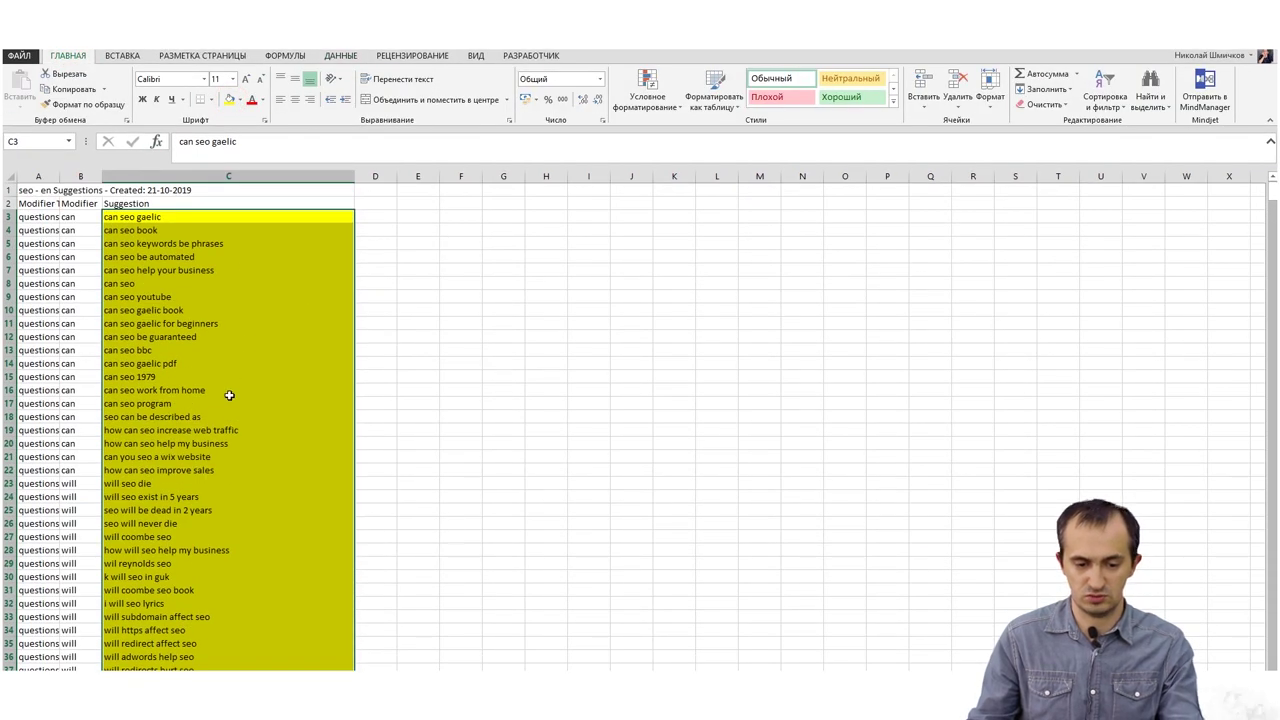
- Switch to Ahrefs in the browser, start a new Keywords Explorer search and paste the SEO questions into it
key("super+Tab")
key("alt+Tab")
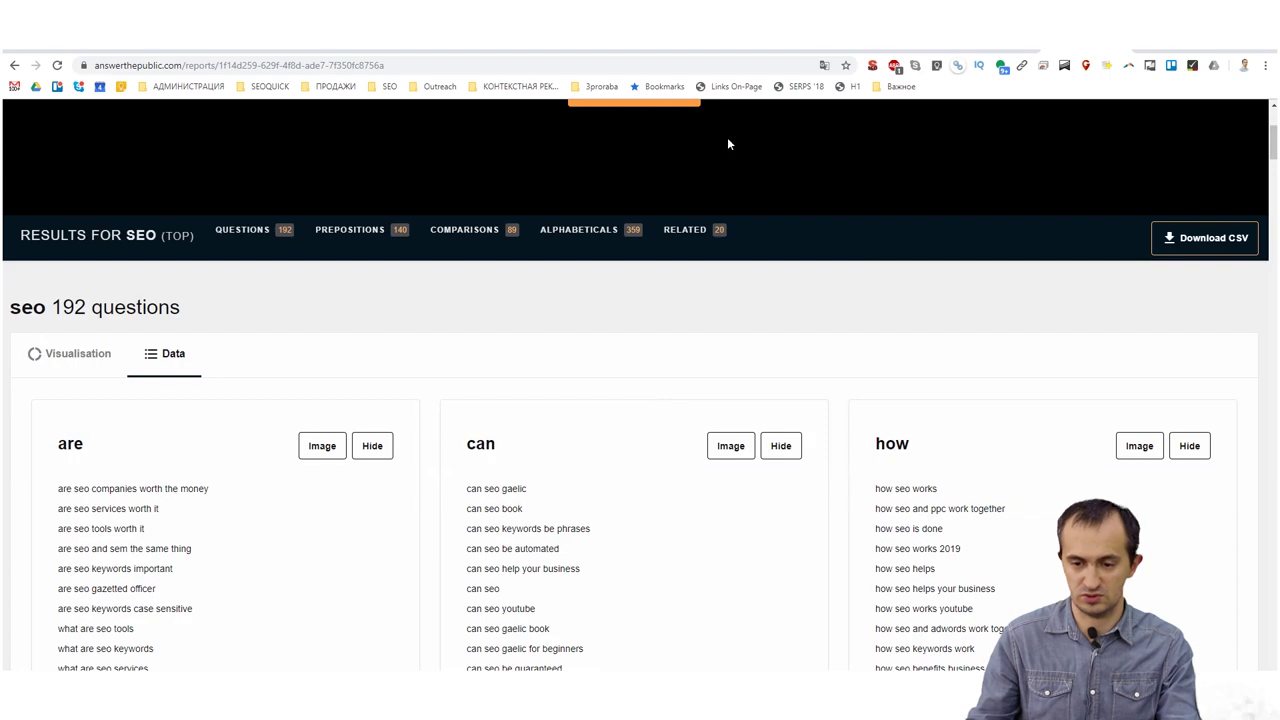
key("F11")
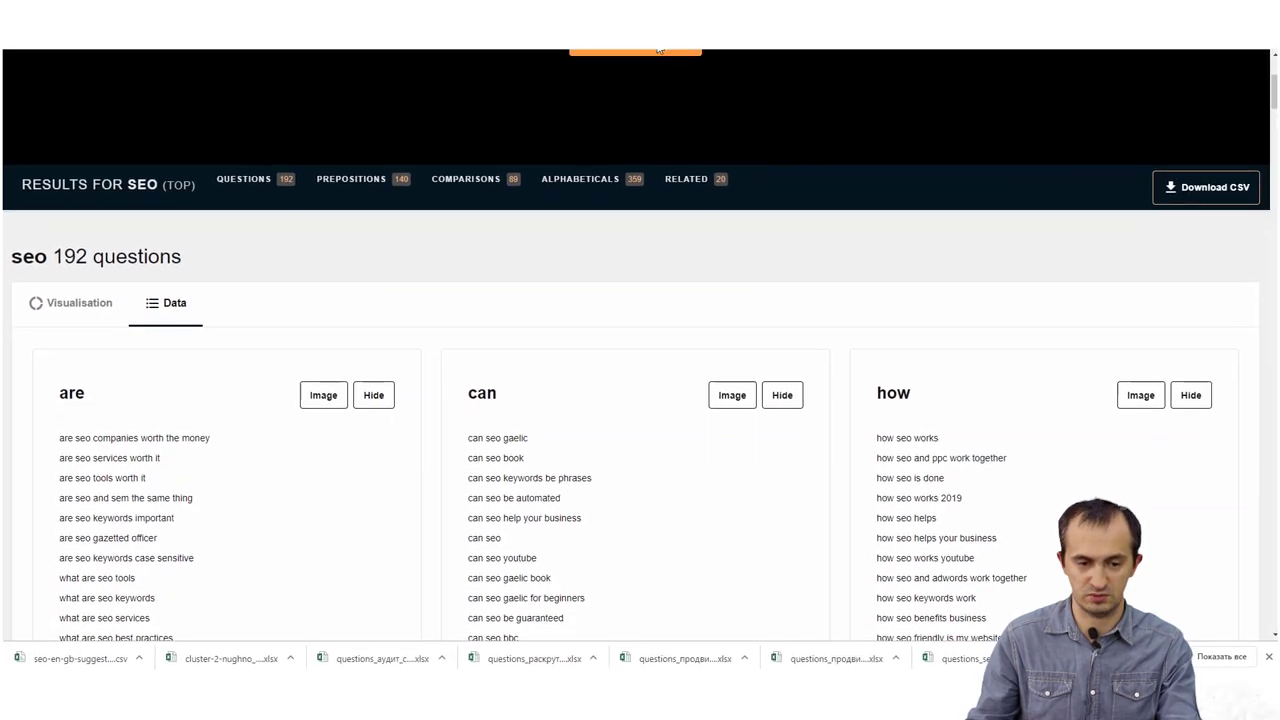
key("ctrl+Tab")
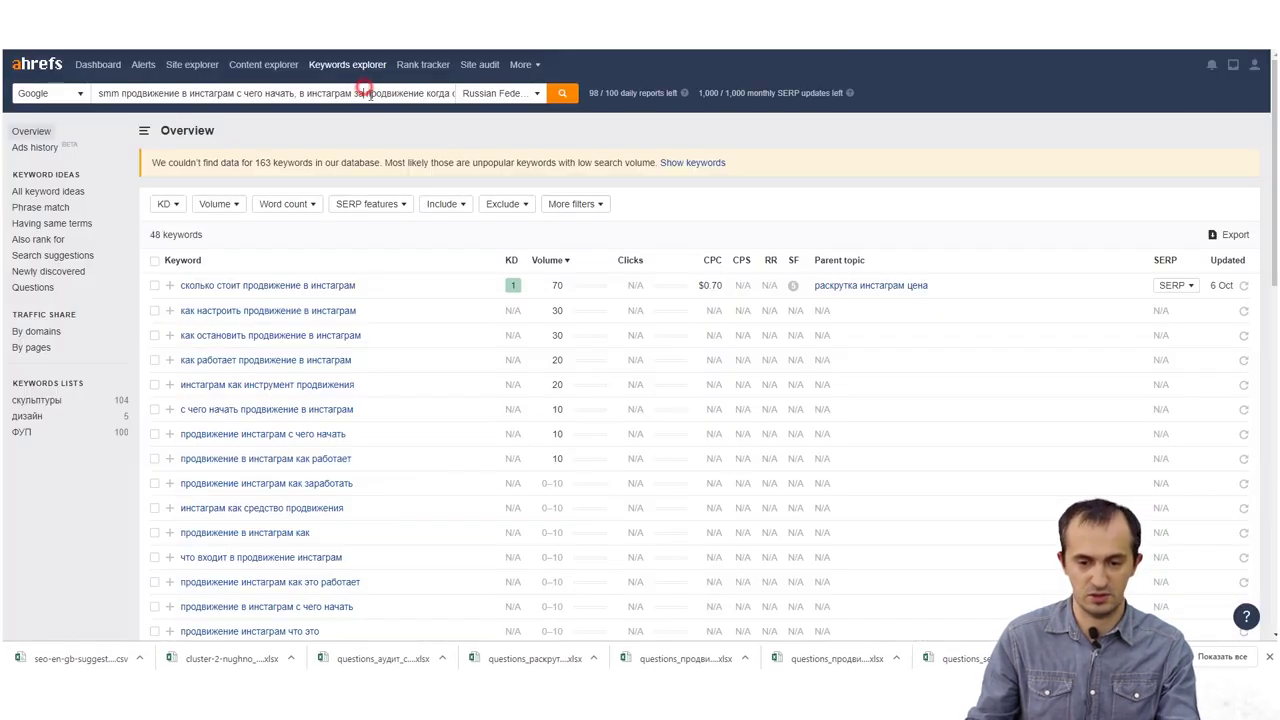
left_click(365, 67)
left_click(569, 266)
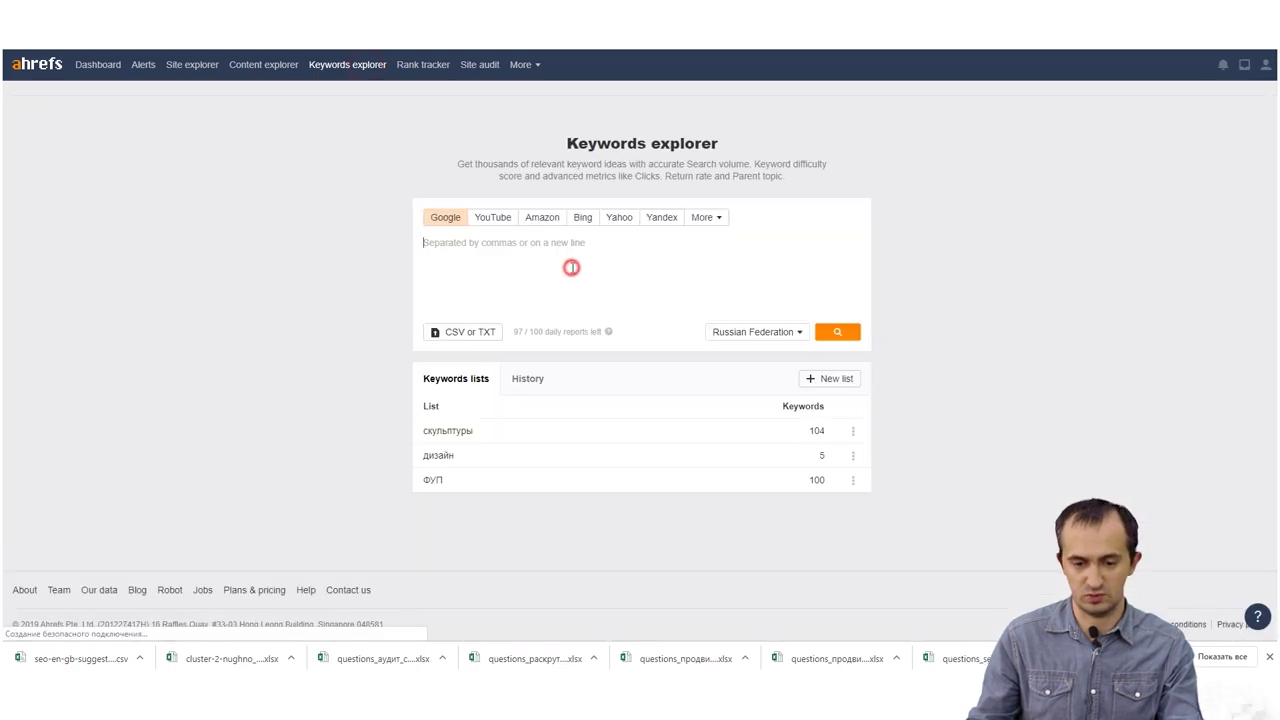
key("ctrl+v")
scroll(740, 390, "down", 4)
- Set the search country to United States and run the keyword search for the pasted questions
left_click(760, 405)
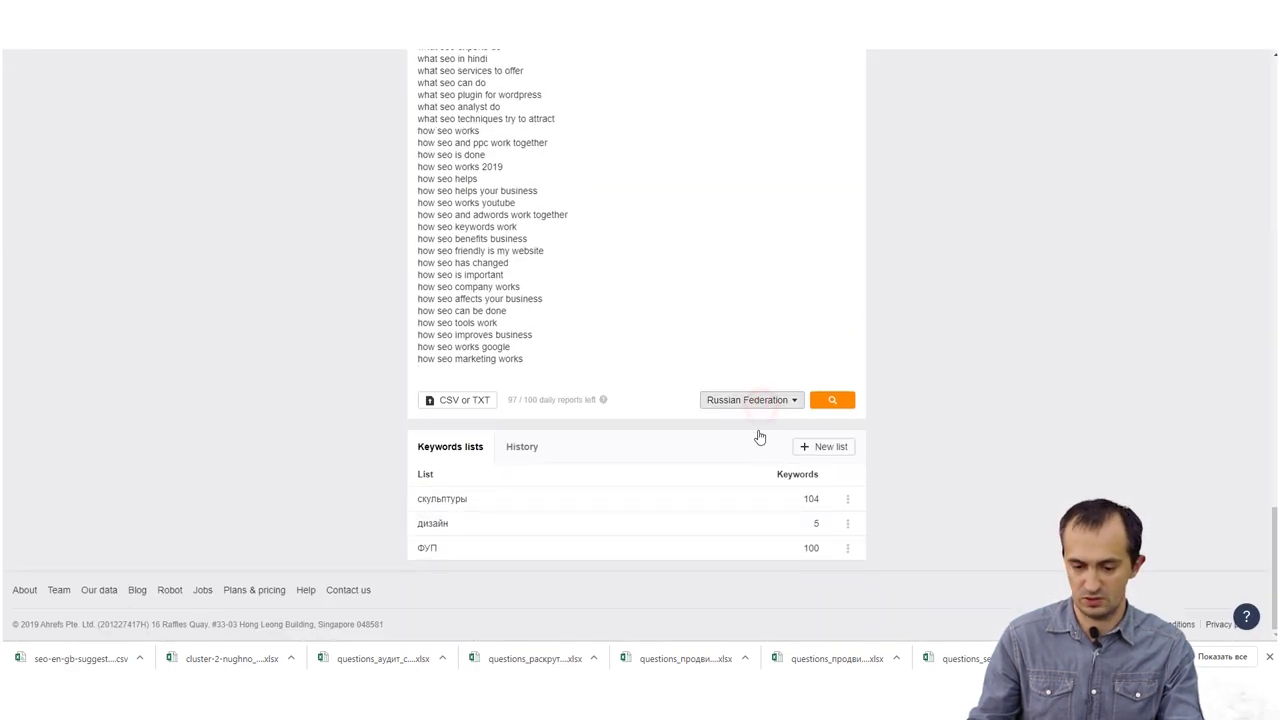
type("гт")
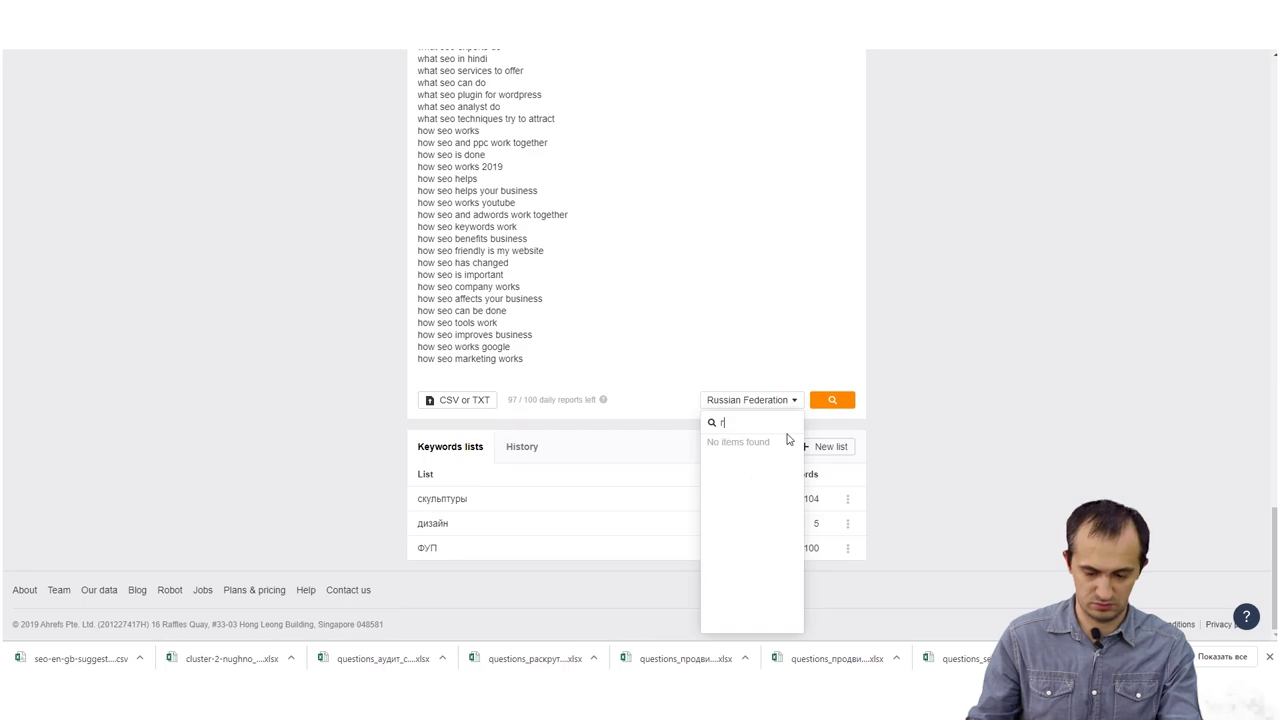
key("BackSpace")
key("BackSpace")
type("uni")
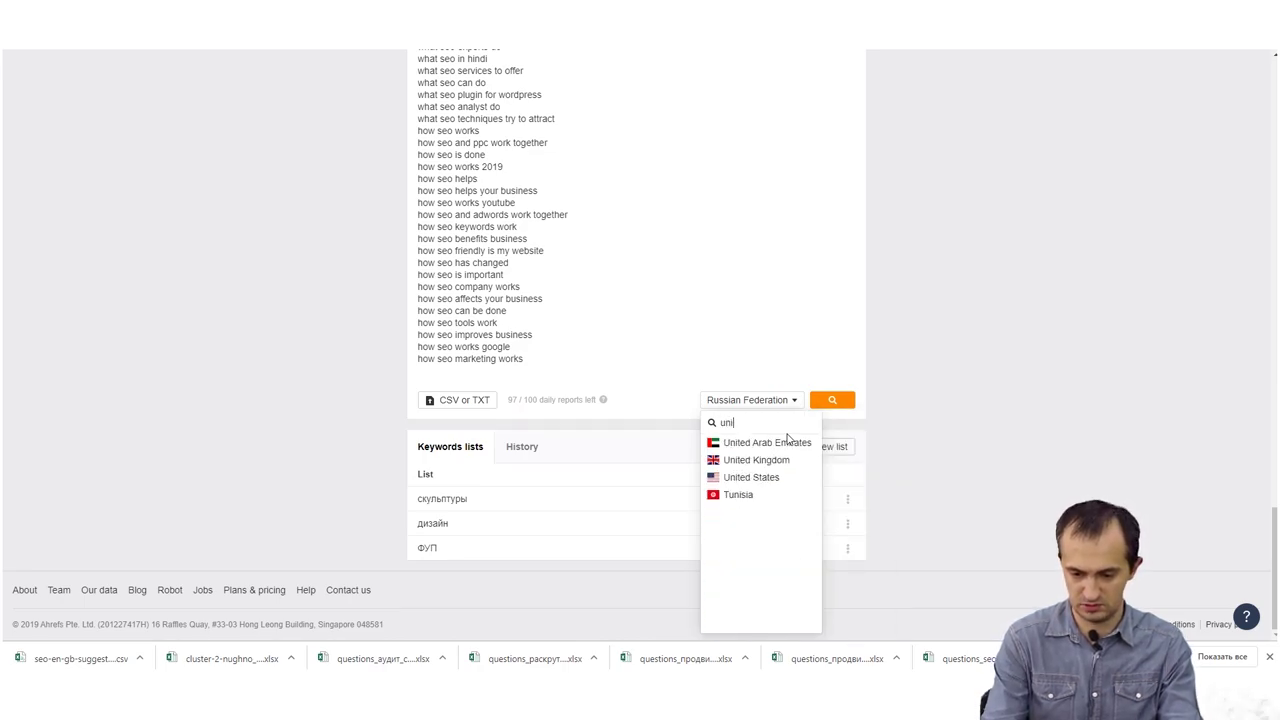
left_click(751, 477)
left_click(838, 400)
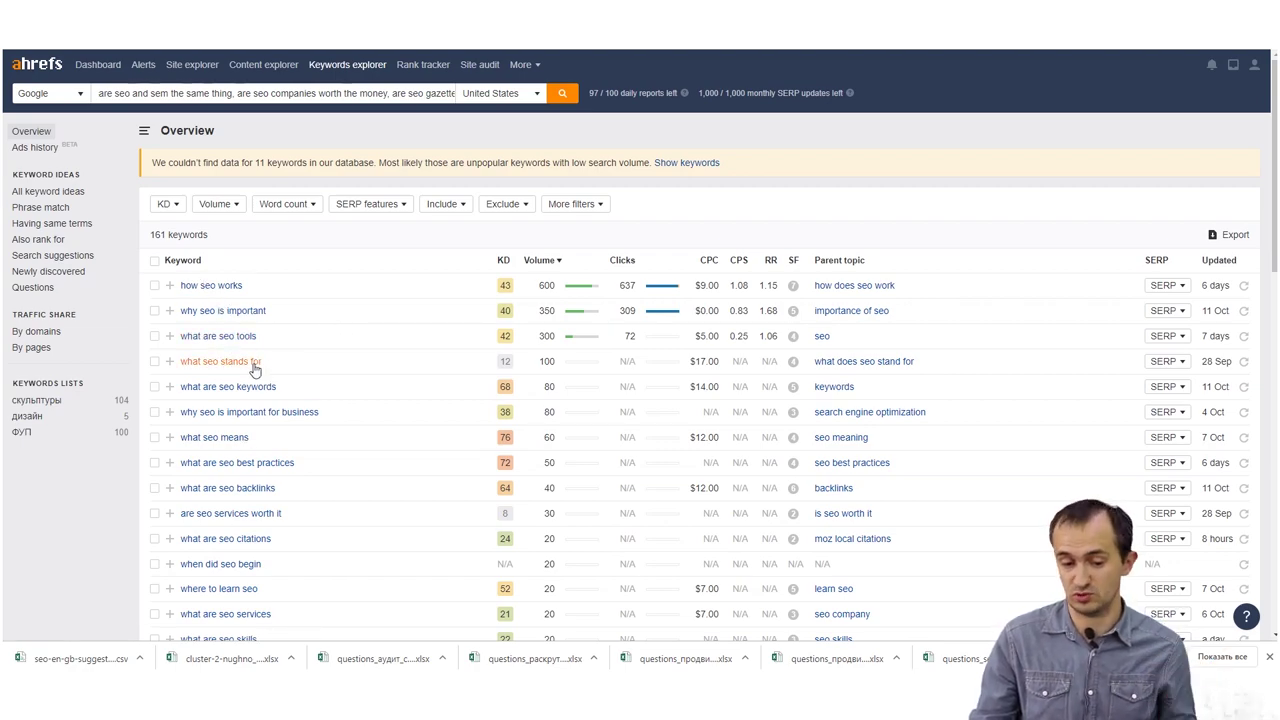
- Look through the difficulty, volume and click metrics of the SEO question keywords
scroll(256, 452, "down", 1)
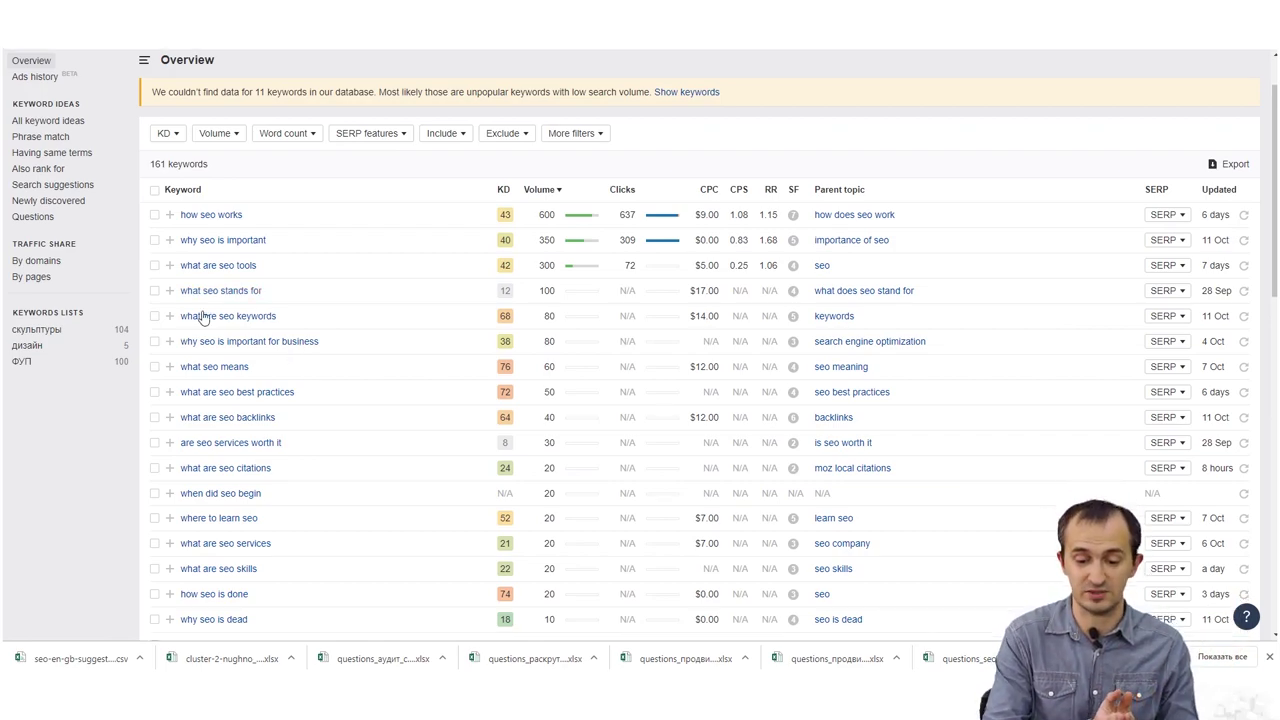
scroll(370, 490, "down", 15)
scroll(347, 521, "up", 15)
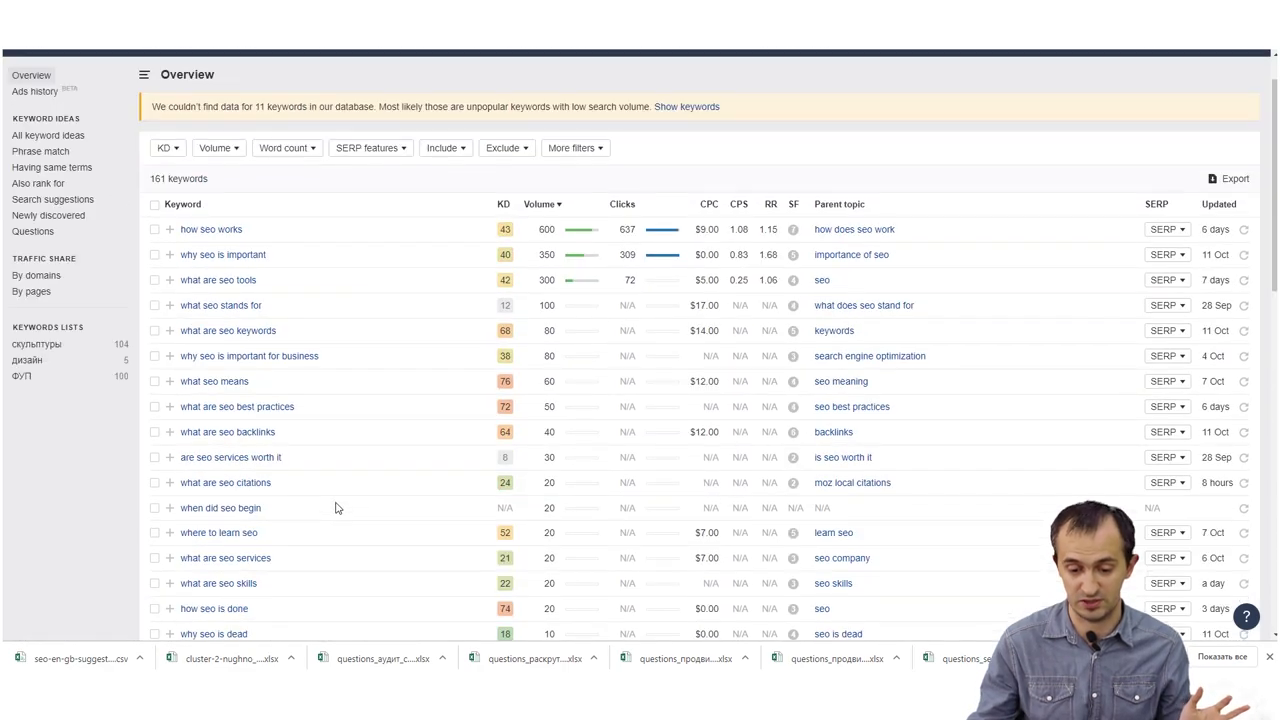
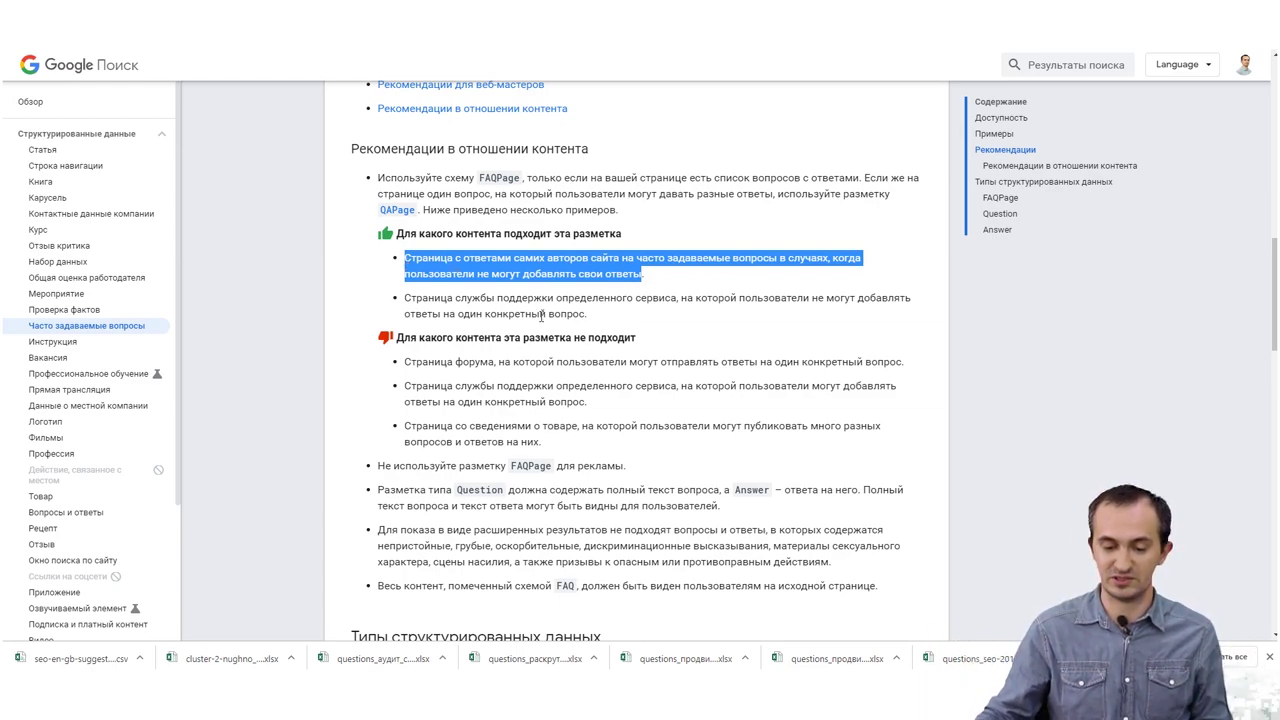
- Read Google's FAQPage content recommendations, marking the support-page example and the FAQPage schema name
left_click_drag(590, 315, 403, 306)
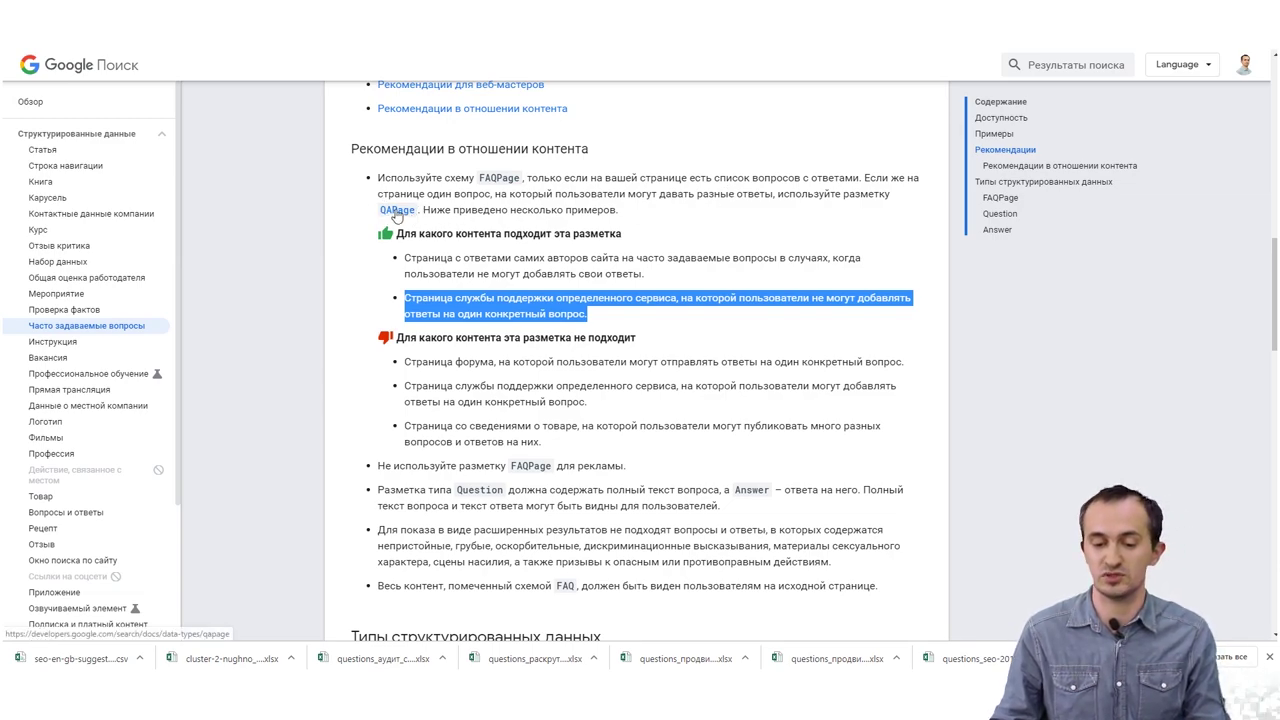
left_click_drag(420, 178, 521, 178)
left_click(487, 180)
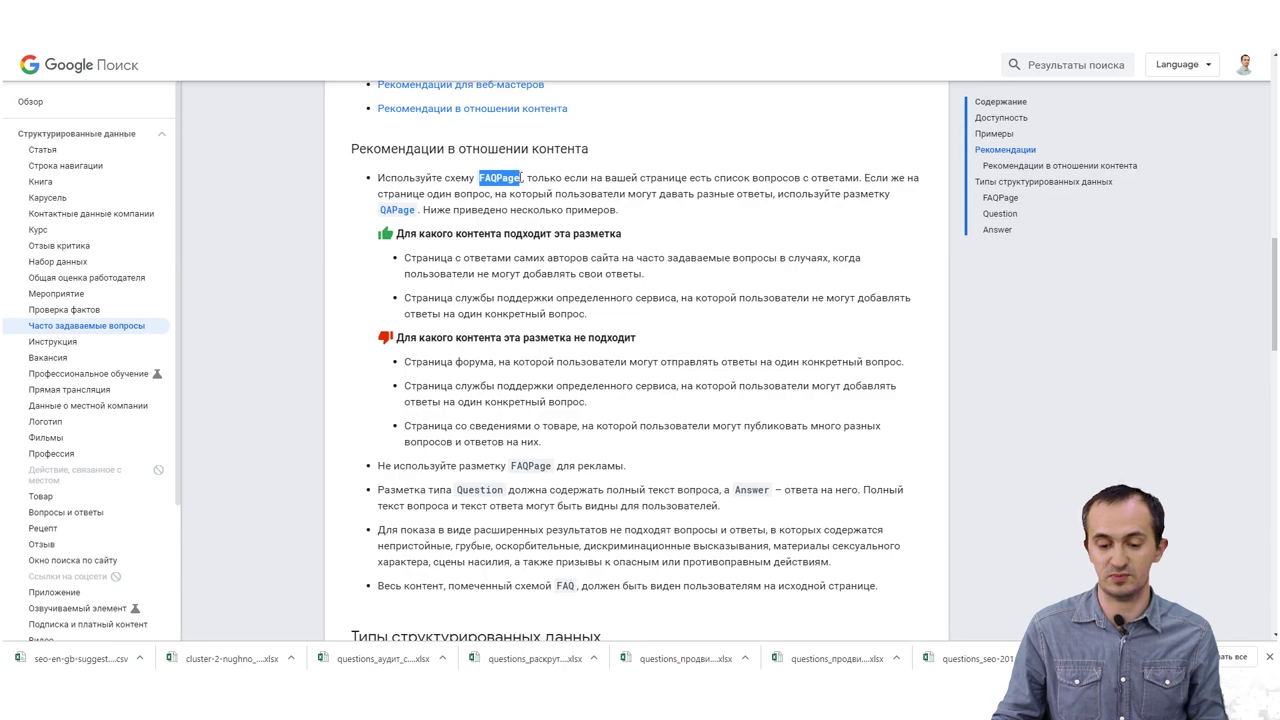
left_click(607, 381)
scroll(622, 376, "down", 1)
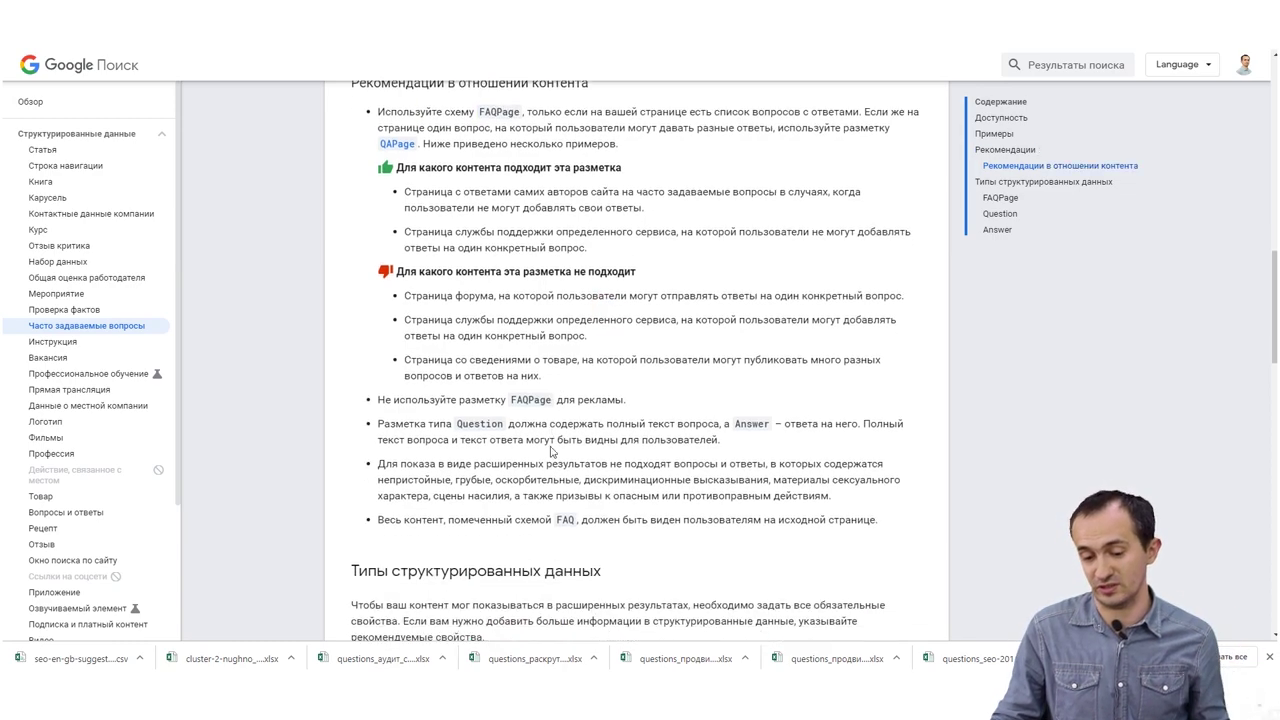
- Read Google's examples of content unsuitable for FAQPage markup and the Question rule, marking the forum, support, product-page and Question lines
left_click_drag(405, 294, 917, 314)
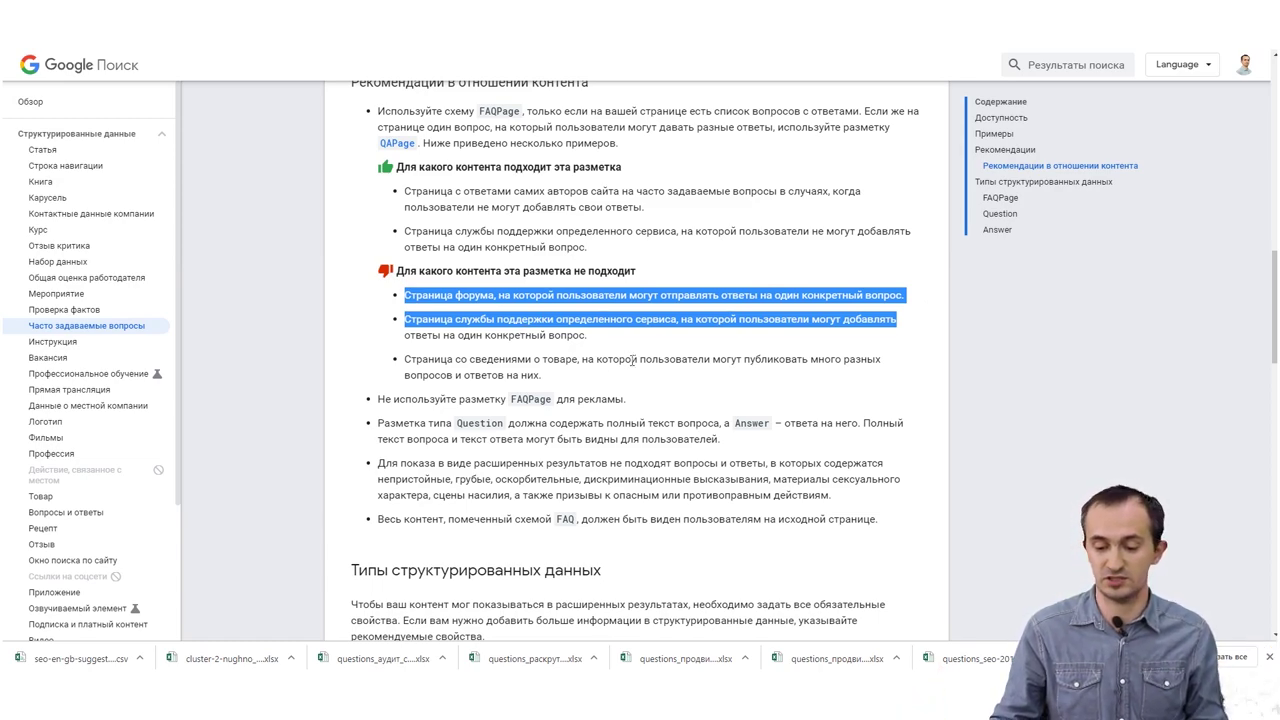
left_click(562, 337)
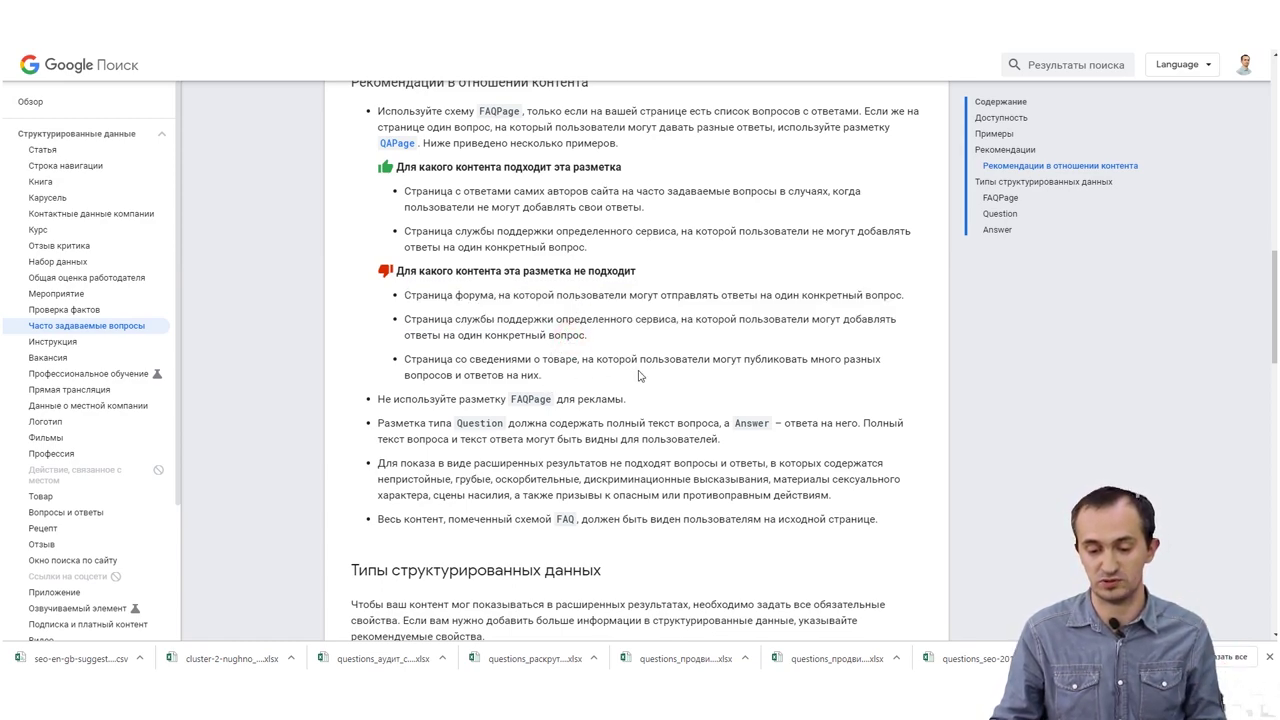
left_click_drag(600, 352, 405, 320)
left_click_drag(543, 378, 405, 360)
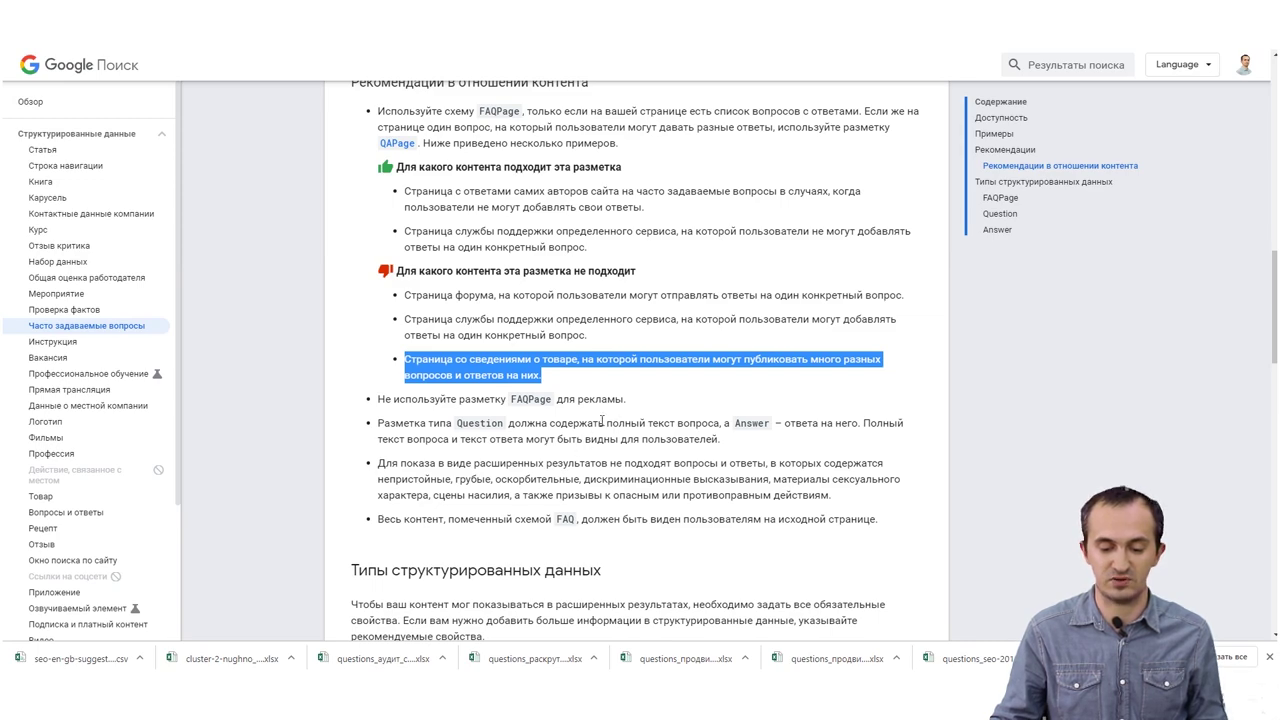
left_click_drag(378, 423, 491, 427)
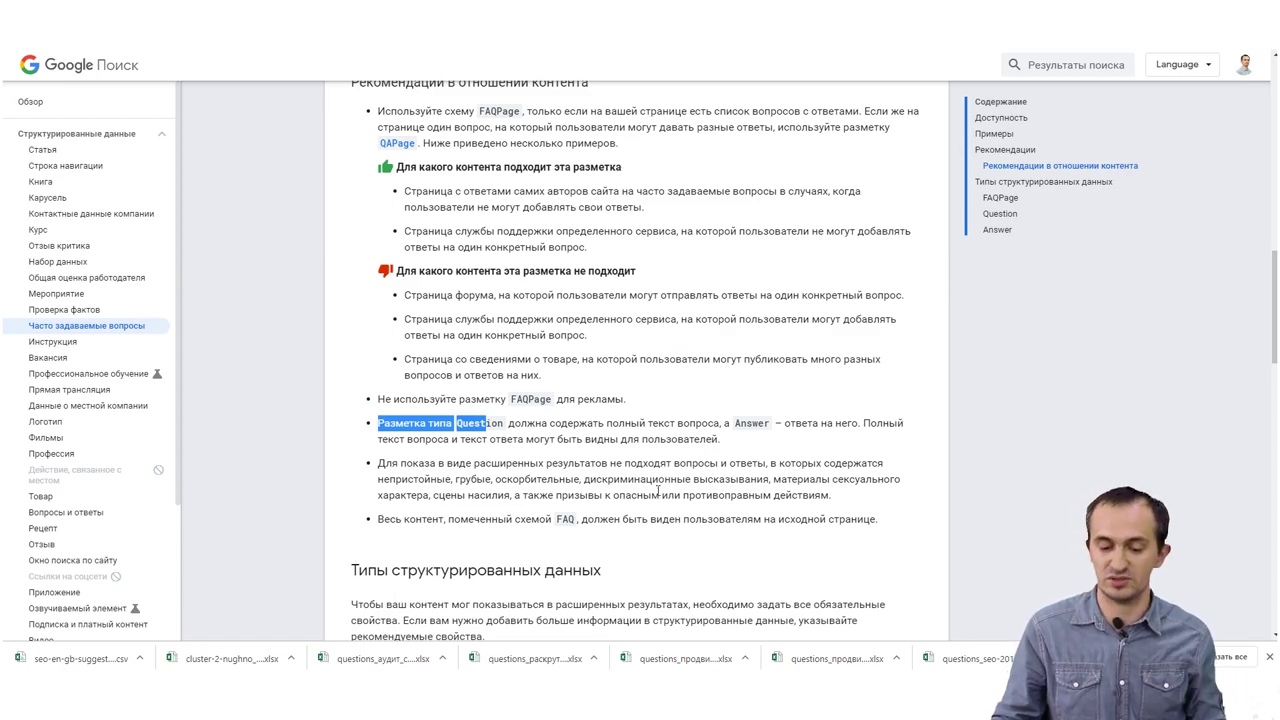
- Open the JSON-LD FAQPage example markup and examine its question and answer entries, marking the Question and Answer types
scroll(716, 425, "up", 6)
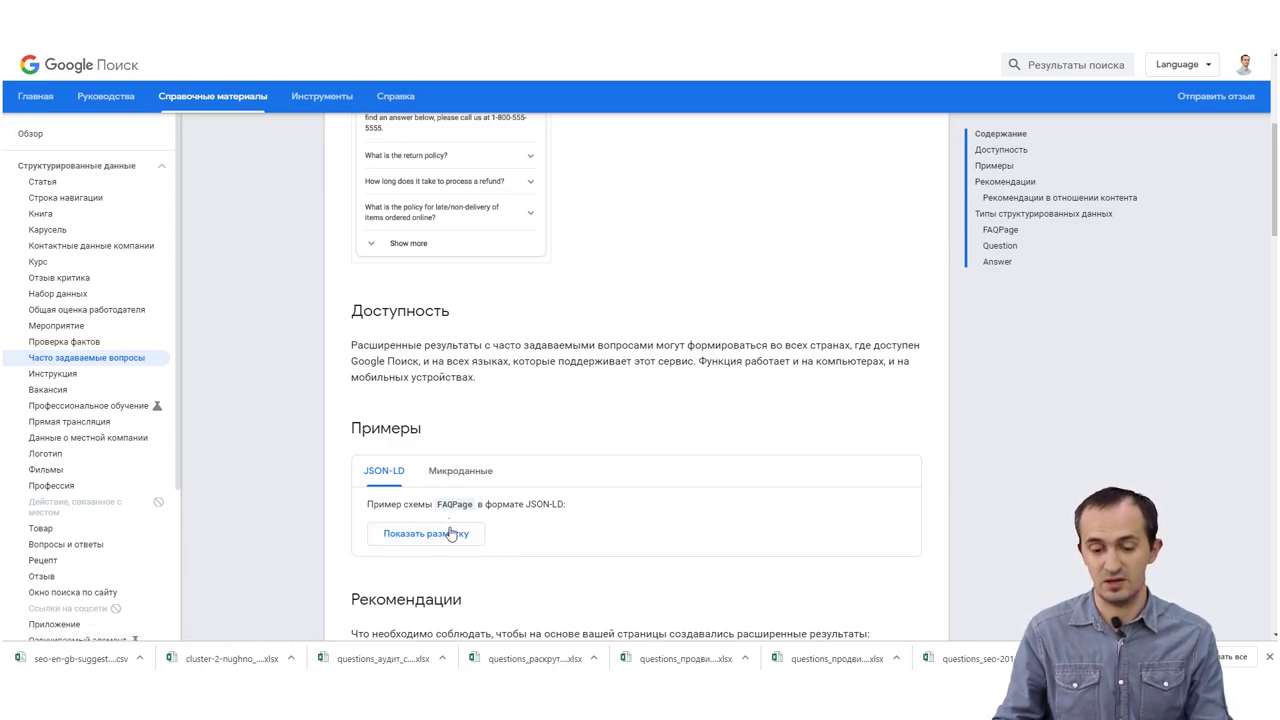
left_click(455, 543)
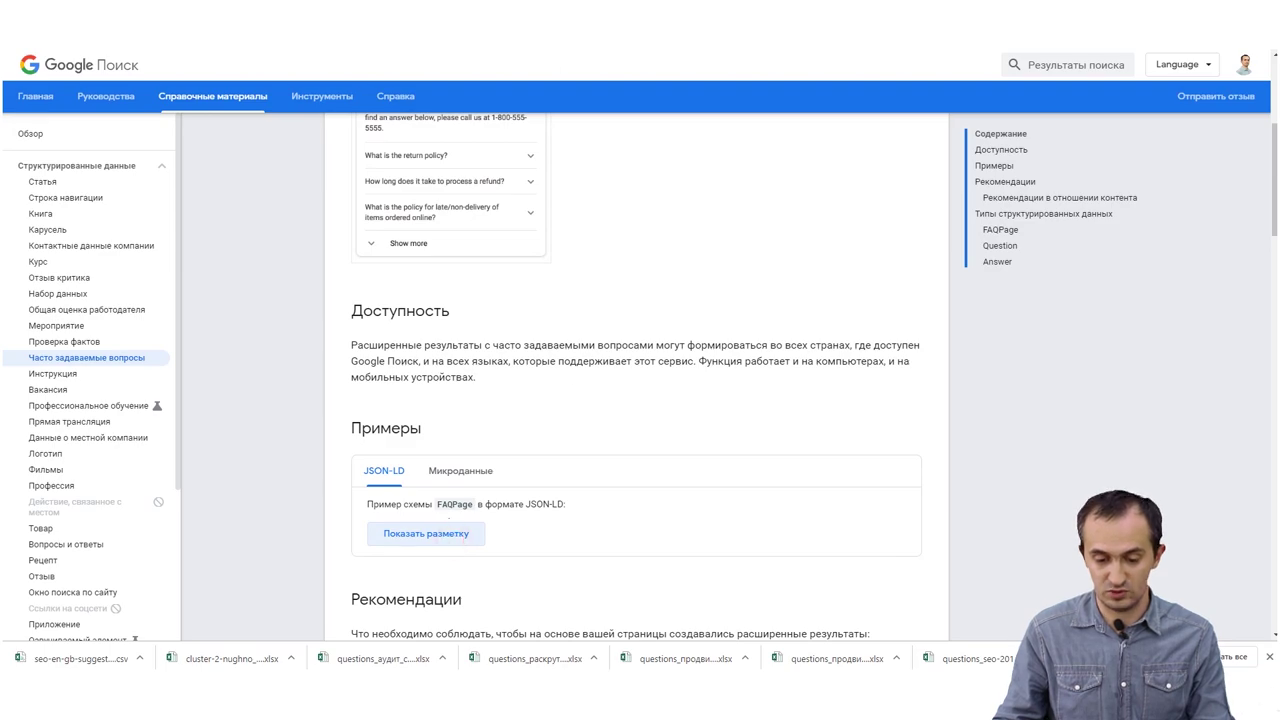
scroll(528, 393, "down", 3)
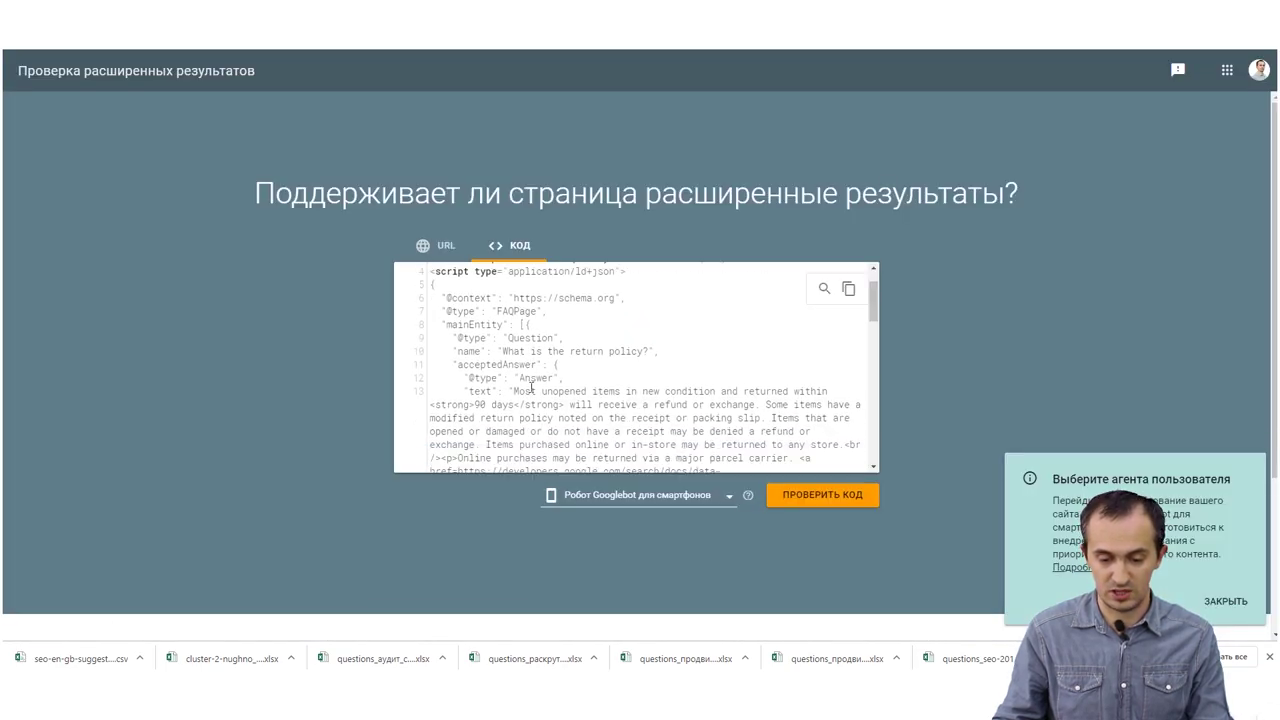
scroll(521, 343, "up", 1)
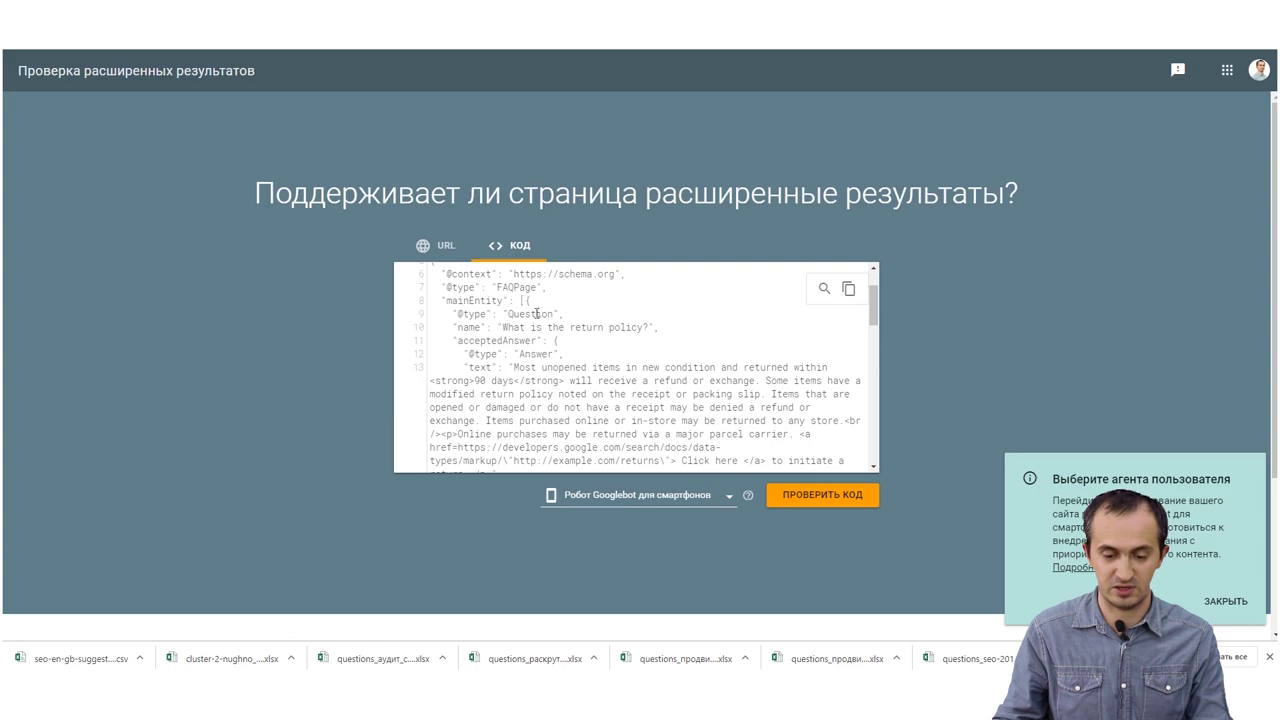
double_click(513, 314)
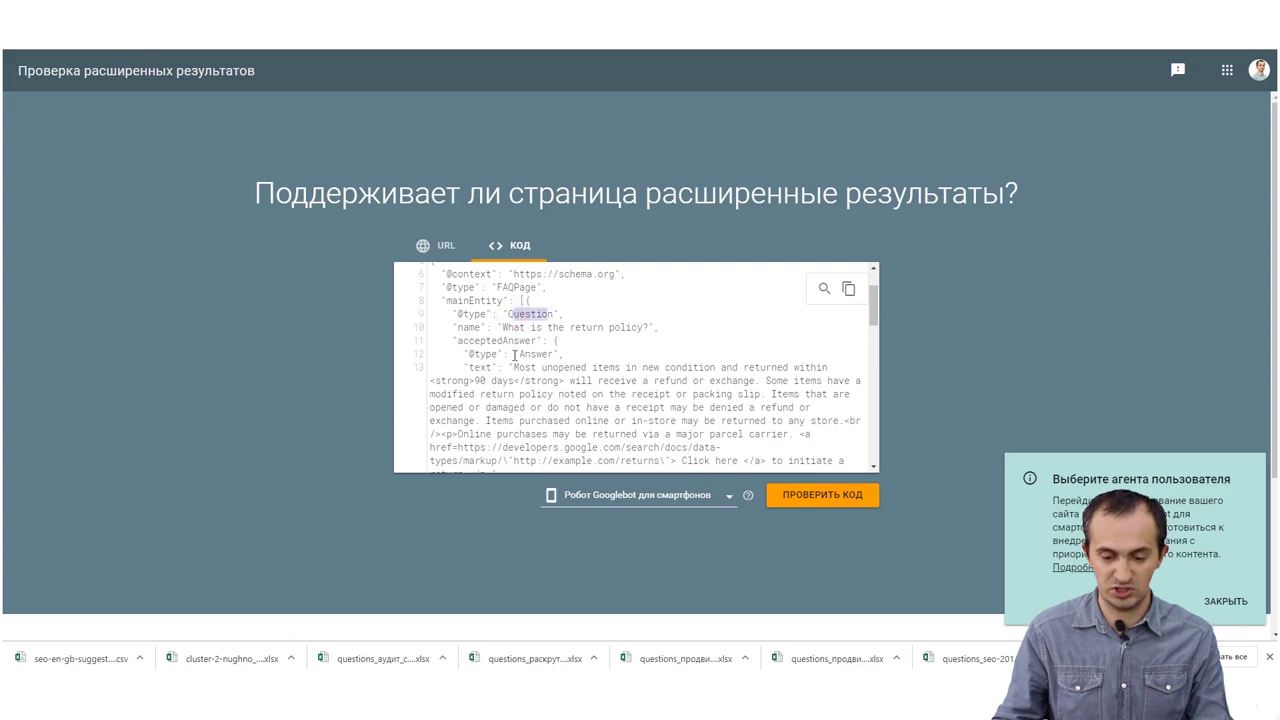
scroll(540, 360, "down", 3)
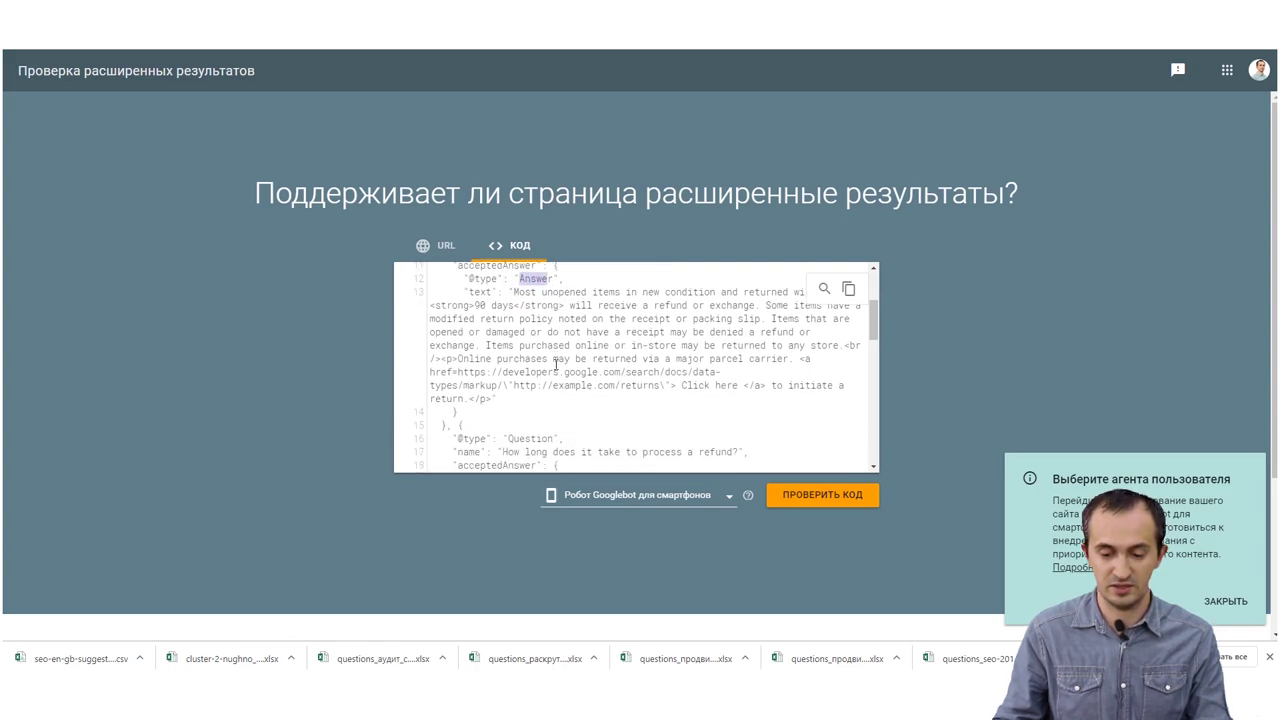
double_click(522, 354)
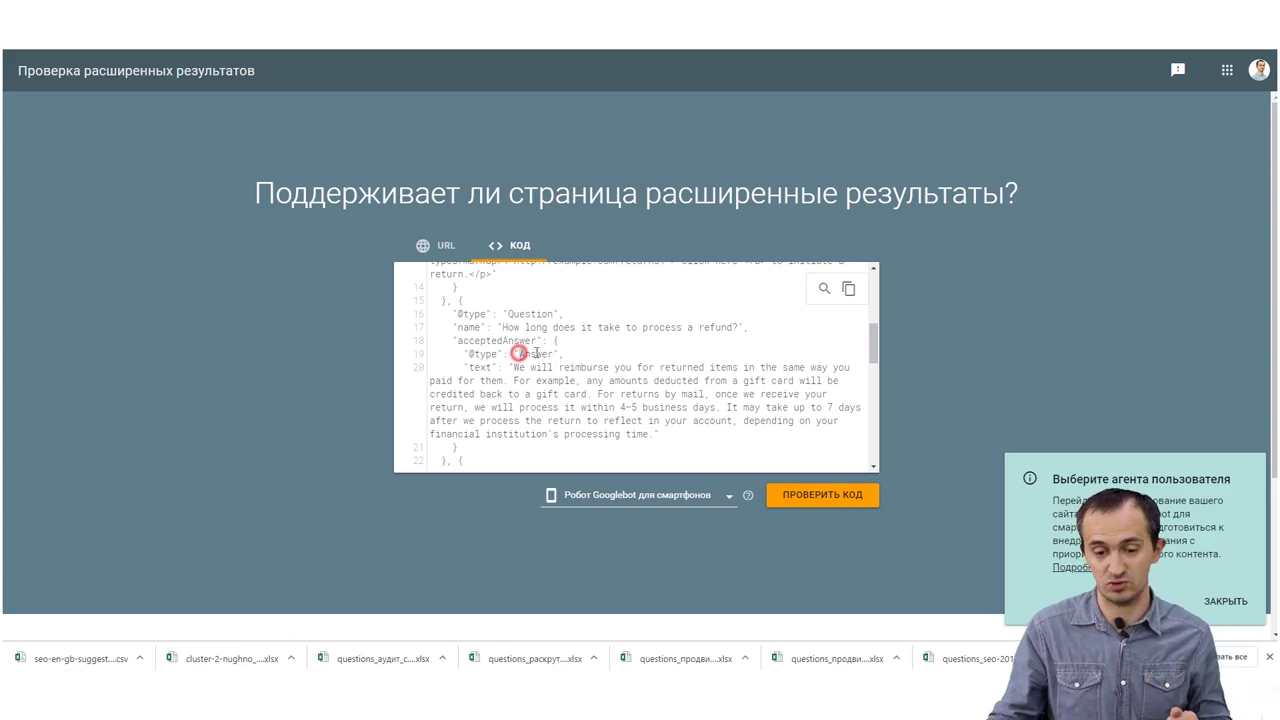
scroll(545, 375, "down", 3)
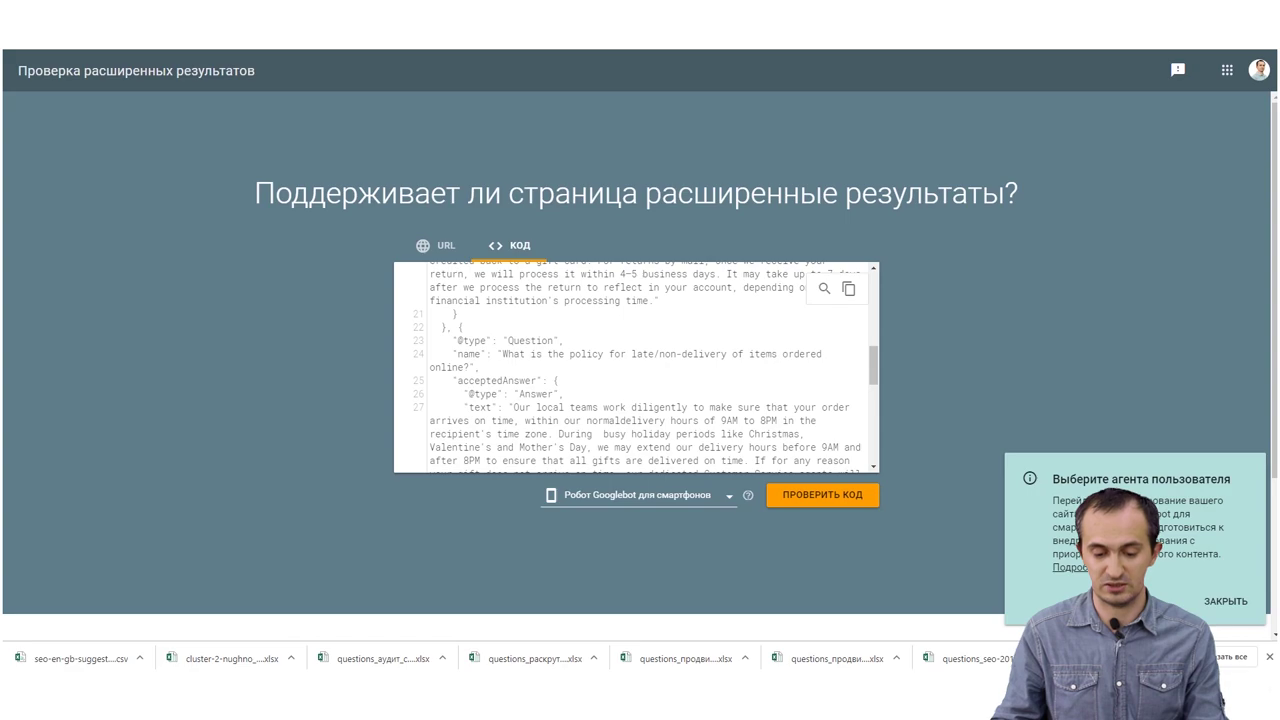
- Return to the FAQ guide, open the microdata FAQPage example markup and examine its question and acceptedAnswer blocks
key("ctrl+Tab")
left_click(455, 468)
left_click(474, 537)
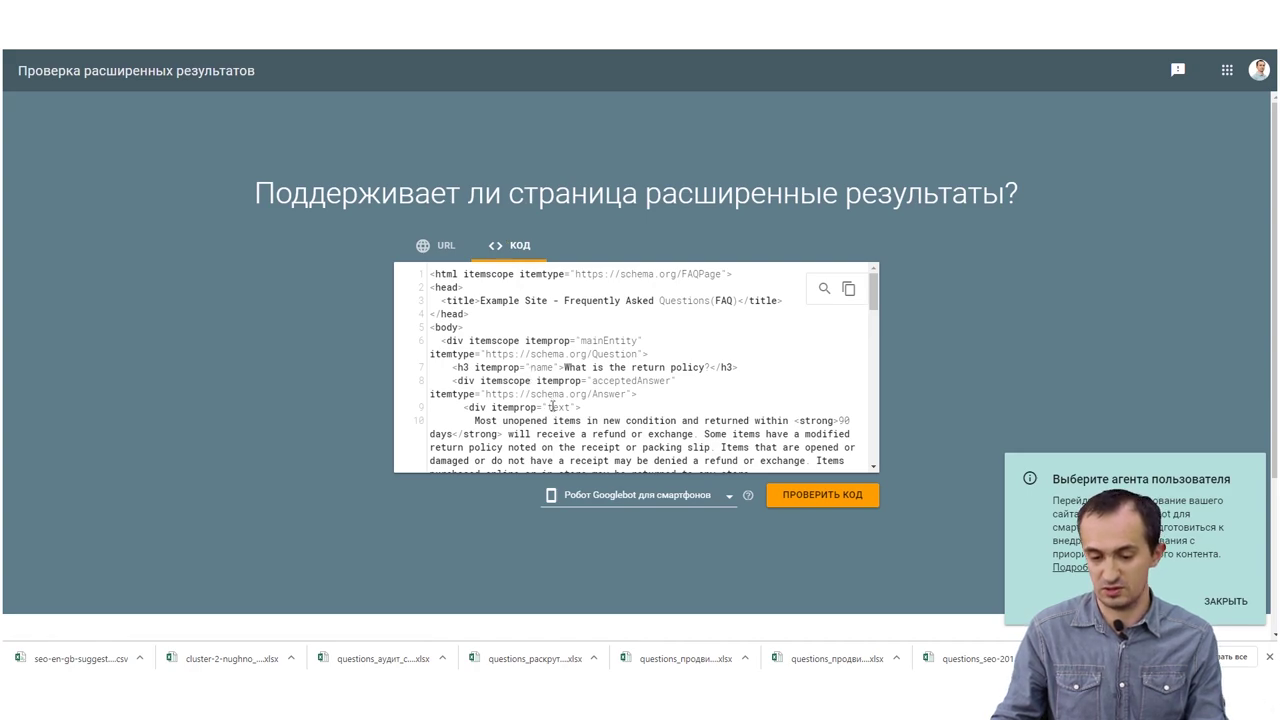
scroll(553, 407, "down", 1)
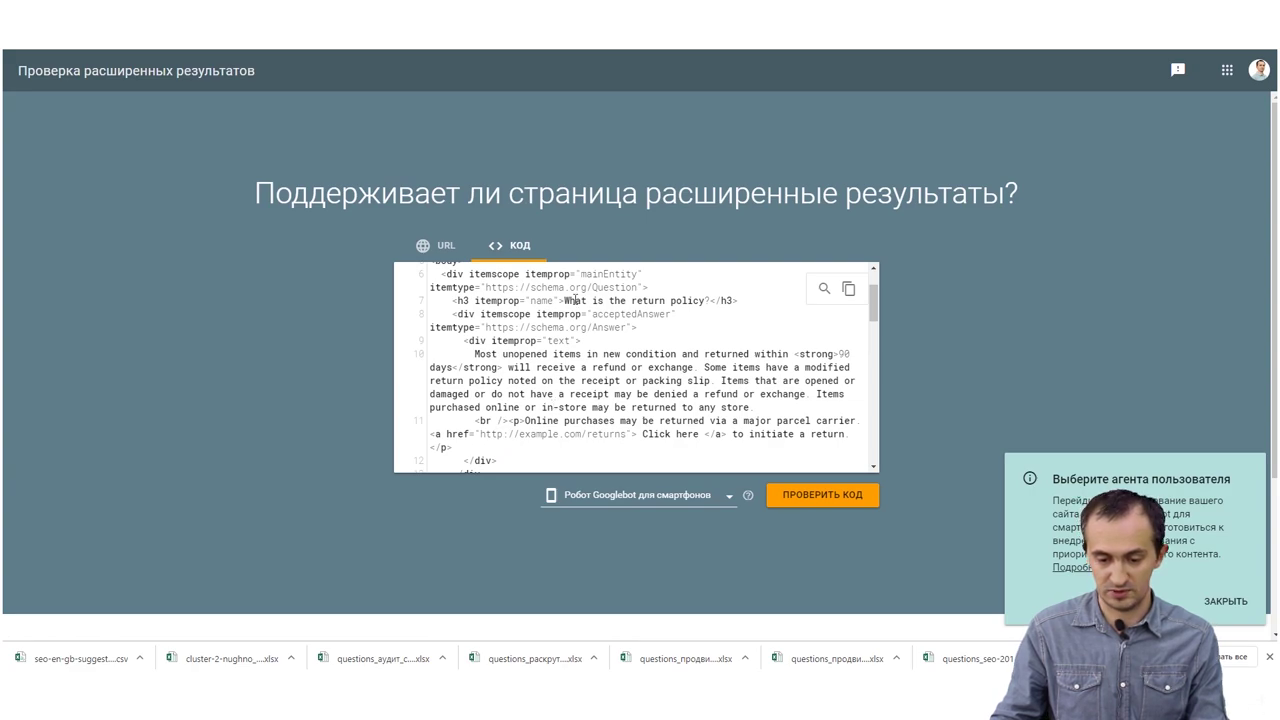
left_click_drag(591, 287, 592, 314)
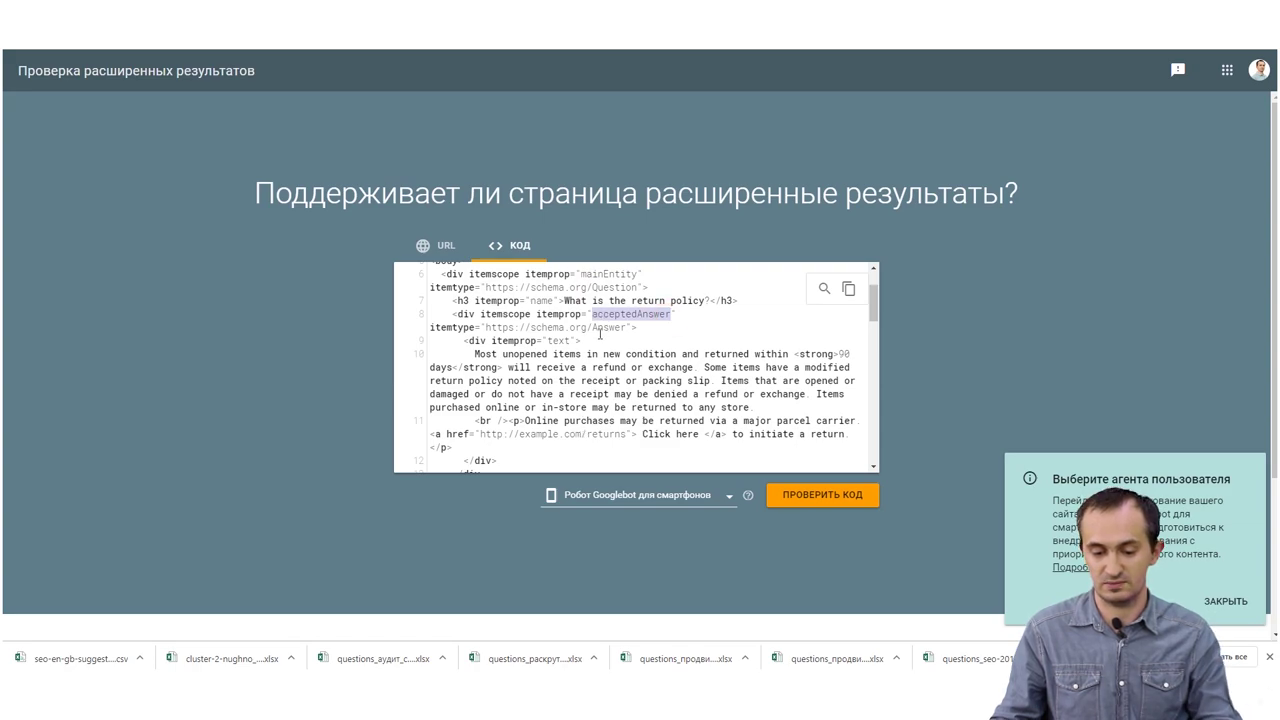
scroll(589, 387, "down", 4)
scroll(589, 387, "down", 4)
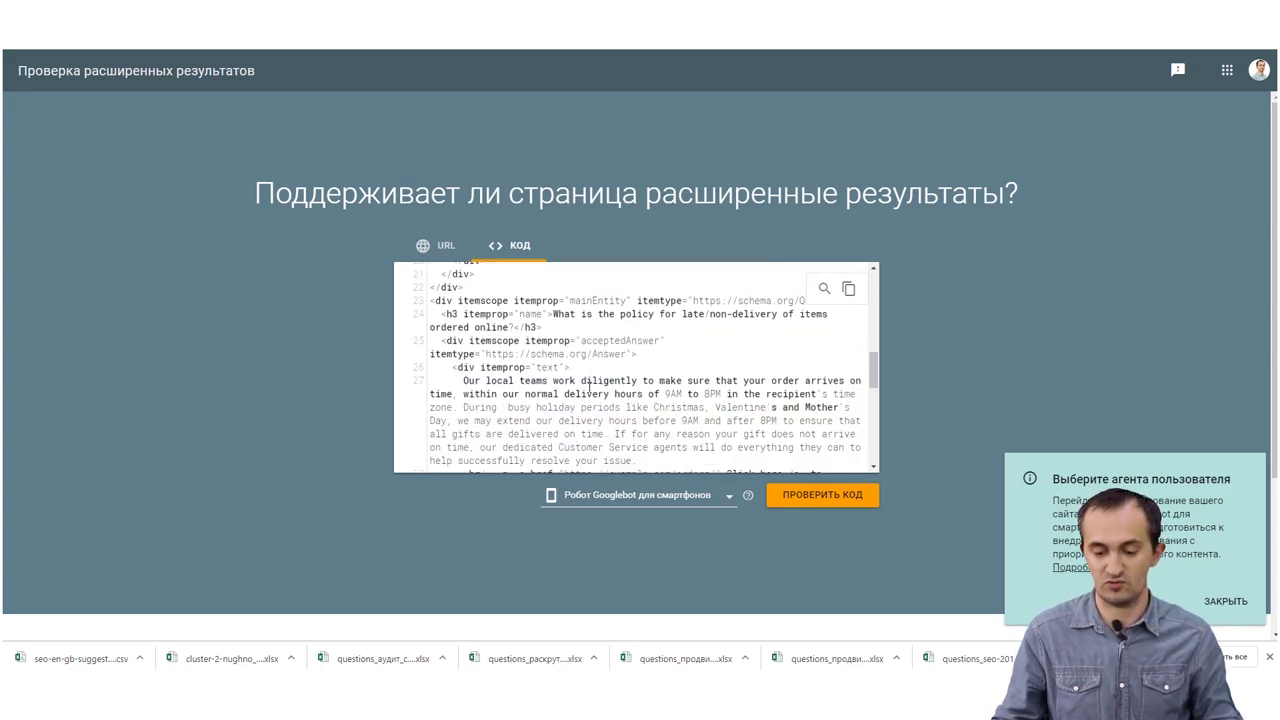
scroll(589, 387, "down", 1)
scroll(589, 387, "down", 1)
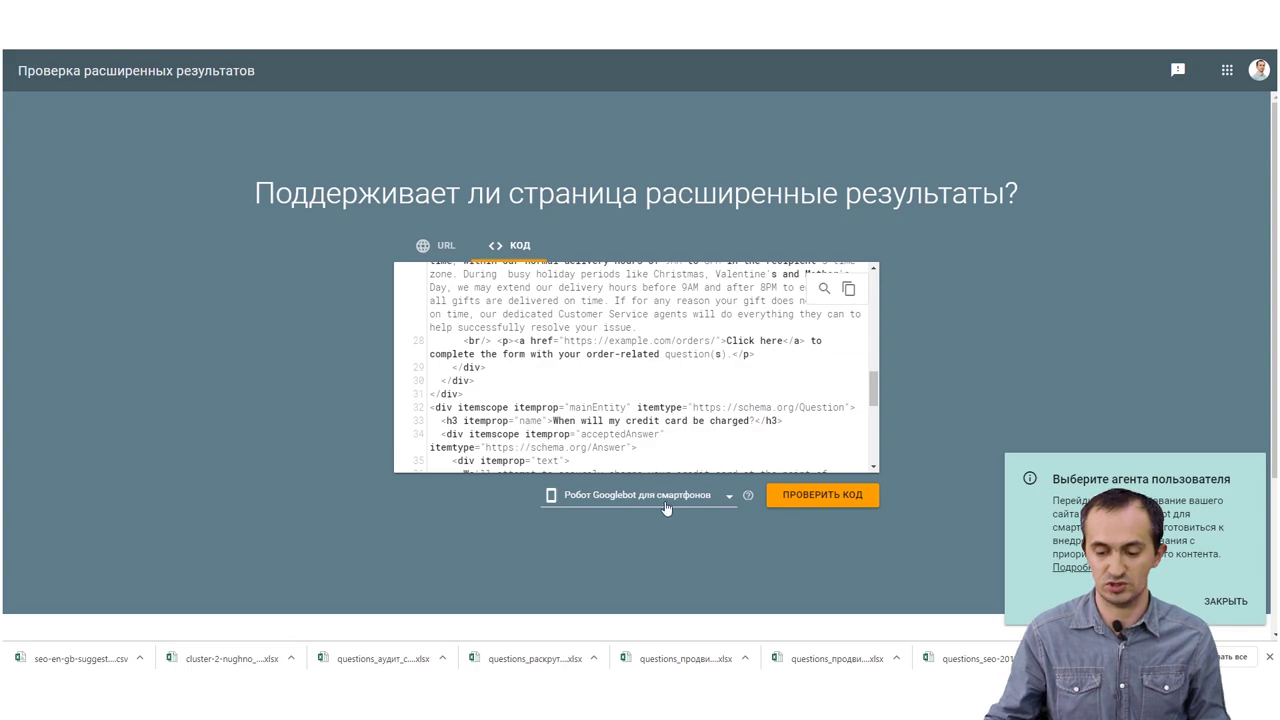
- Run the rich results check on the microdata and JSON-LD FAQ example codes, dismissing the user-agent notice
left_click(816, 511)
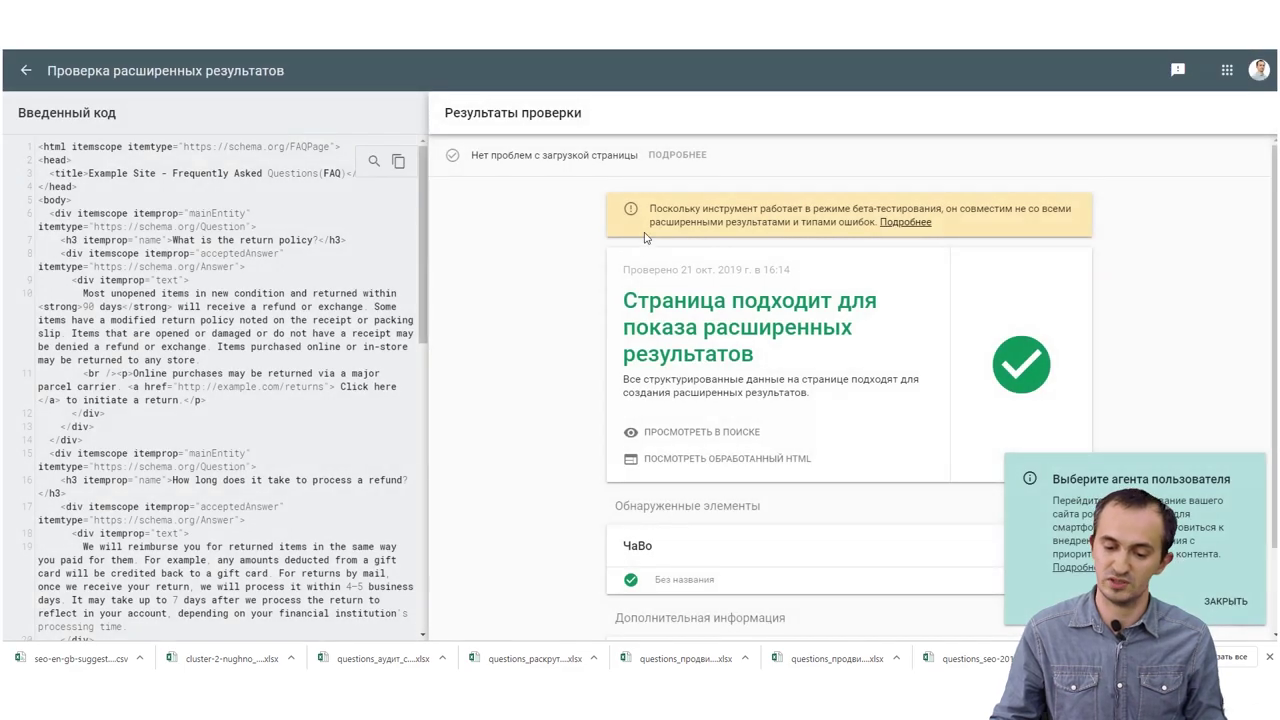
left_click_drag(768, 358, 649, 222)
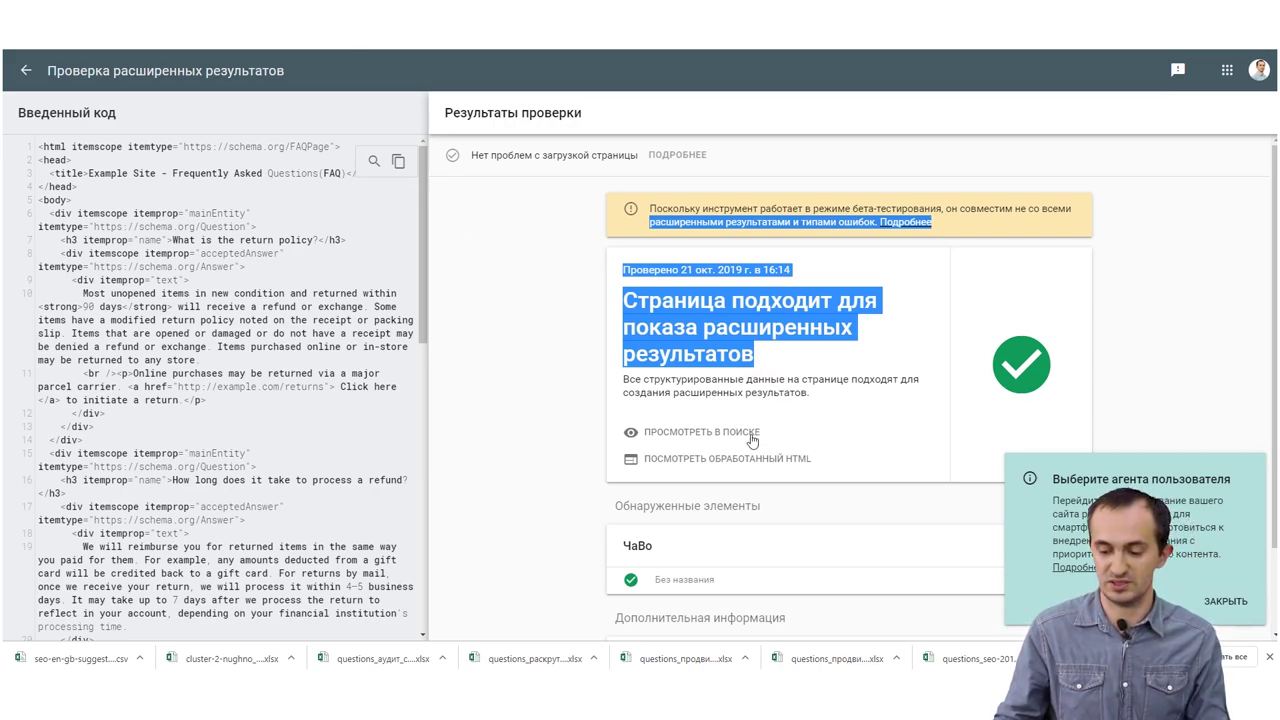
scroll(747, 442, "down", 1)
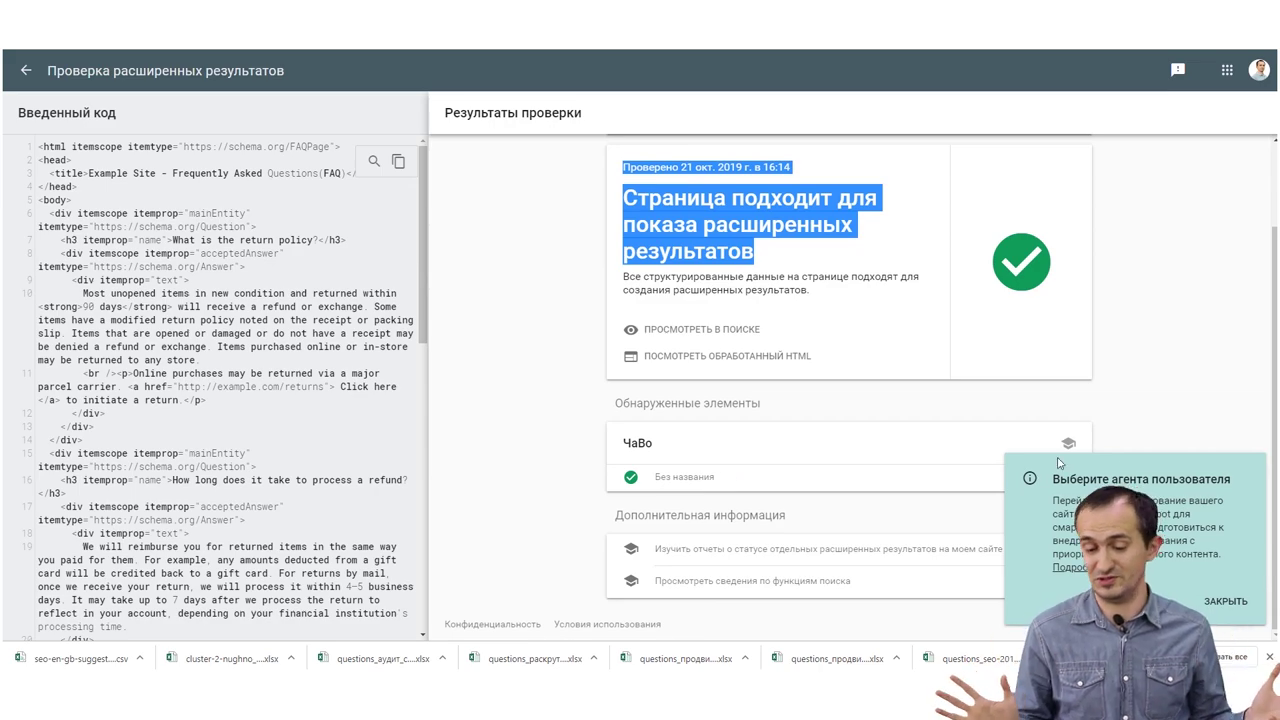
left_click(1224, 600)
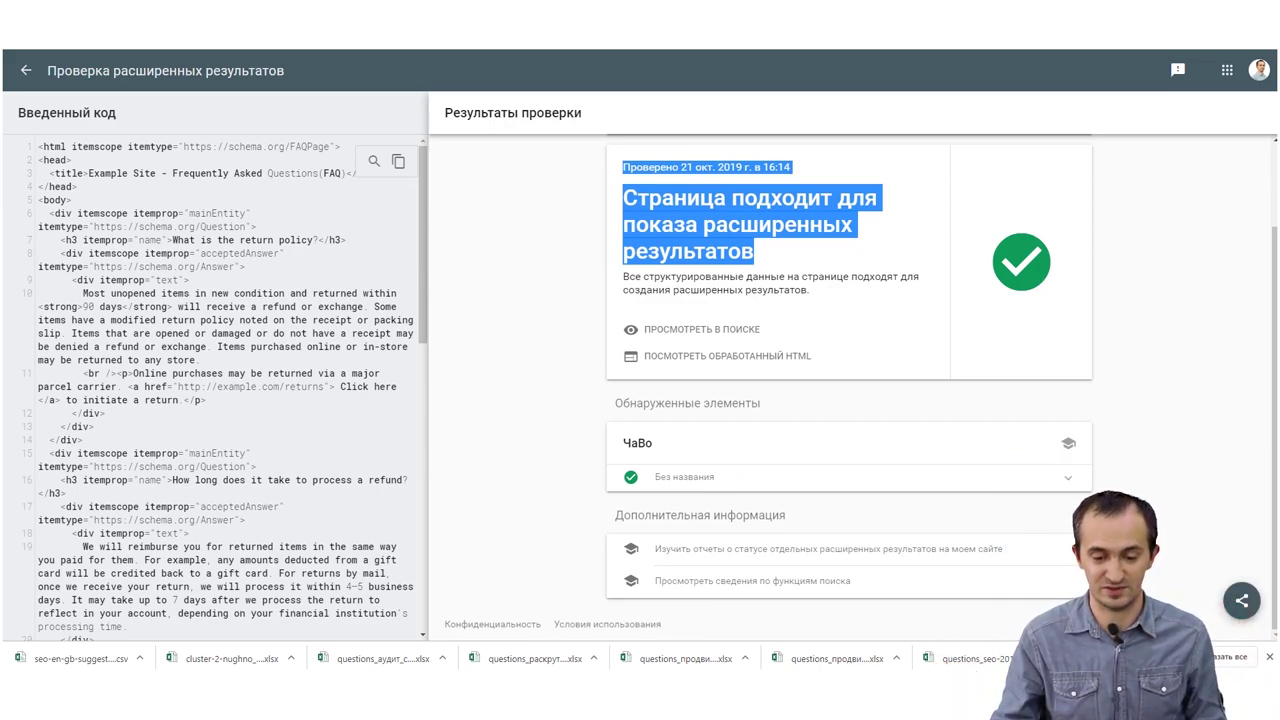
left_click(26, 70)
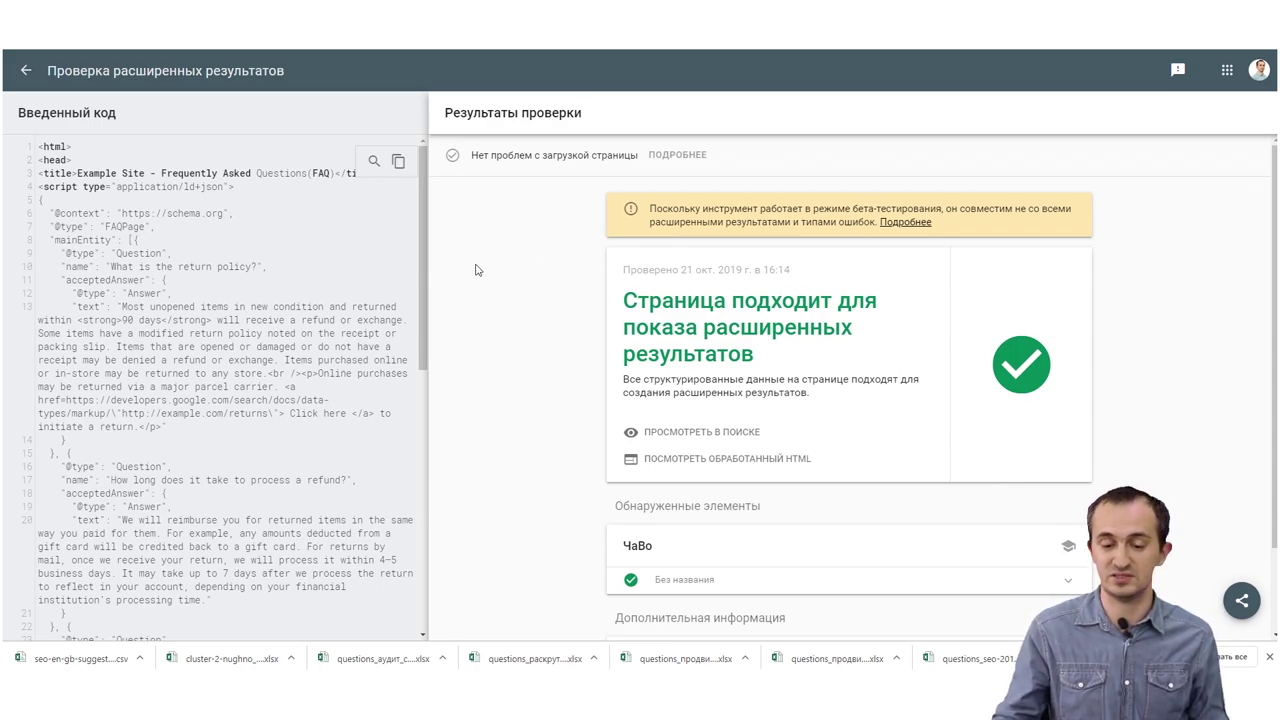
- Return to Google's FAQ guide, open the schema.org description of the FAQPage type and look through its properties
key("ctrl+Tab")
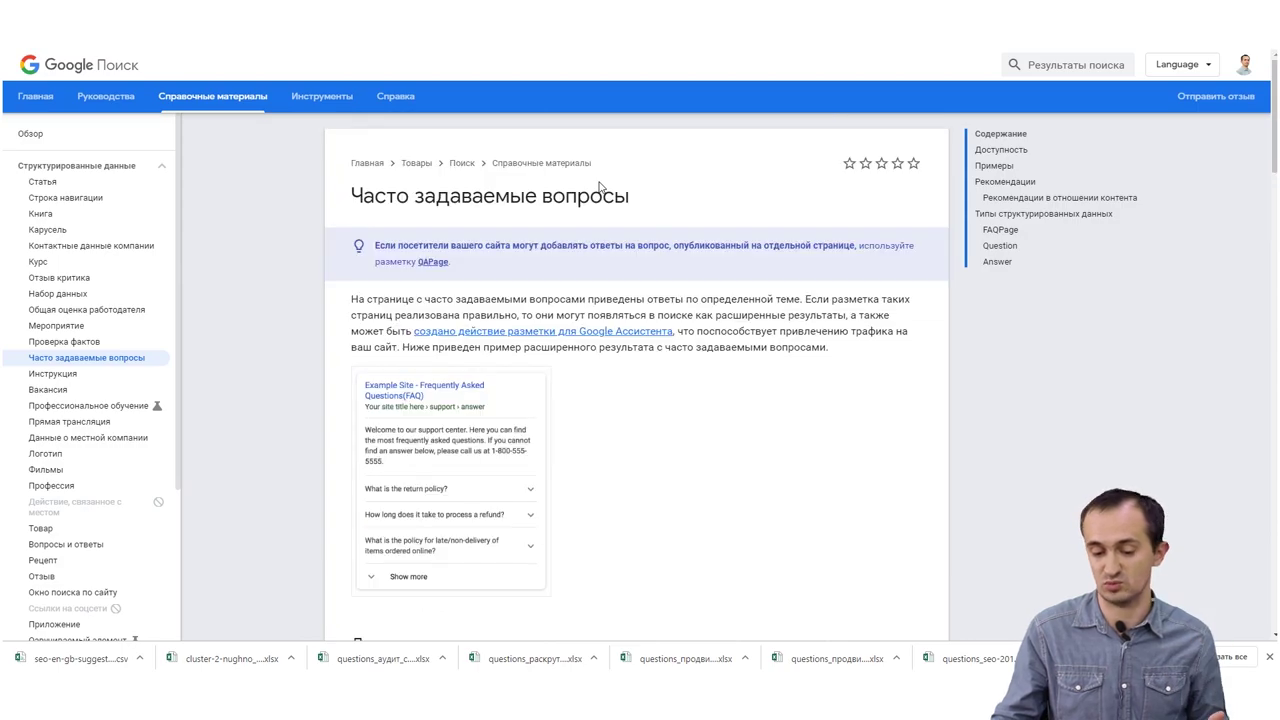
scroll(576, 345, "down", 10)
scroll(576, 345, "down", 5)
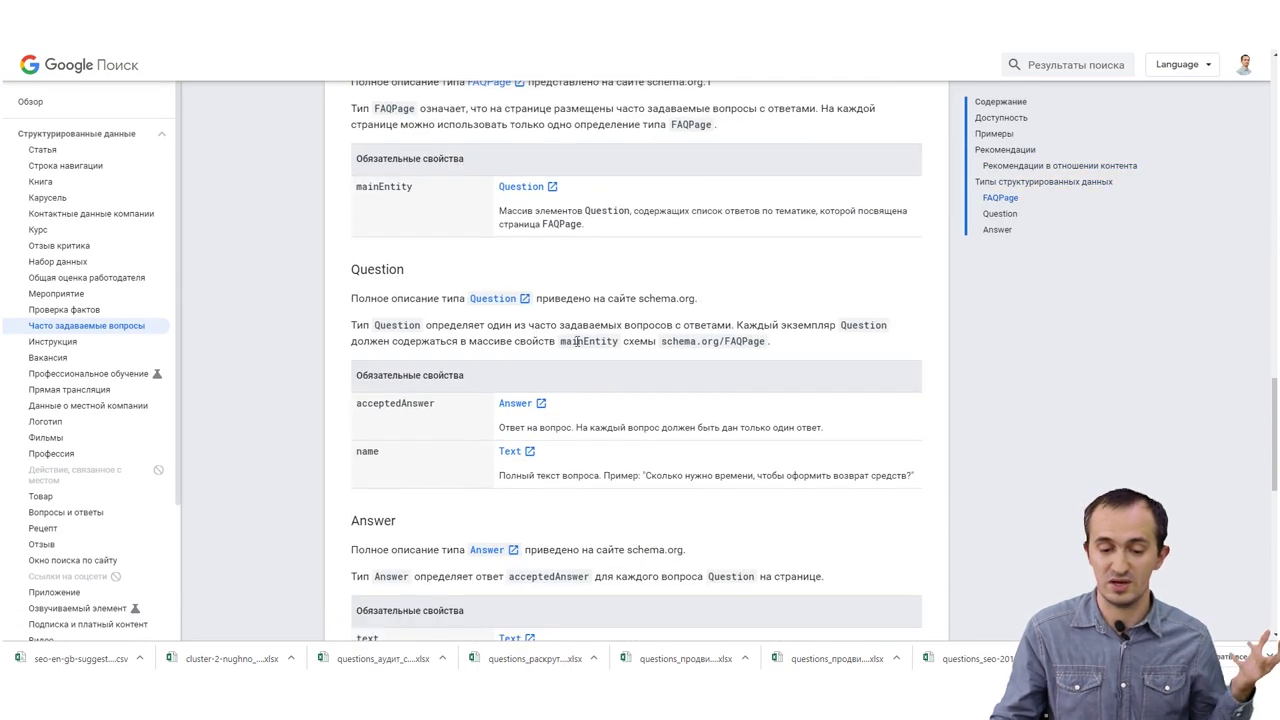
scroll(576, 346, "up", 2)
scroll(576, 347, "down", 2)
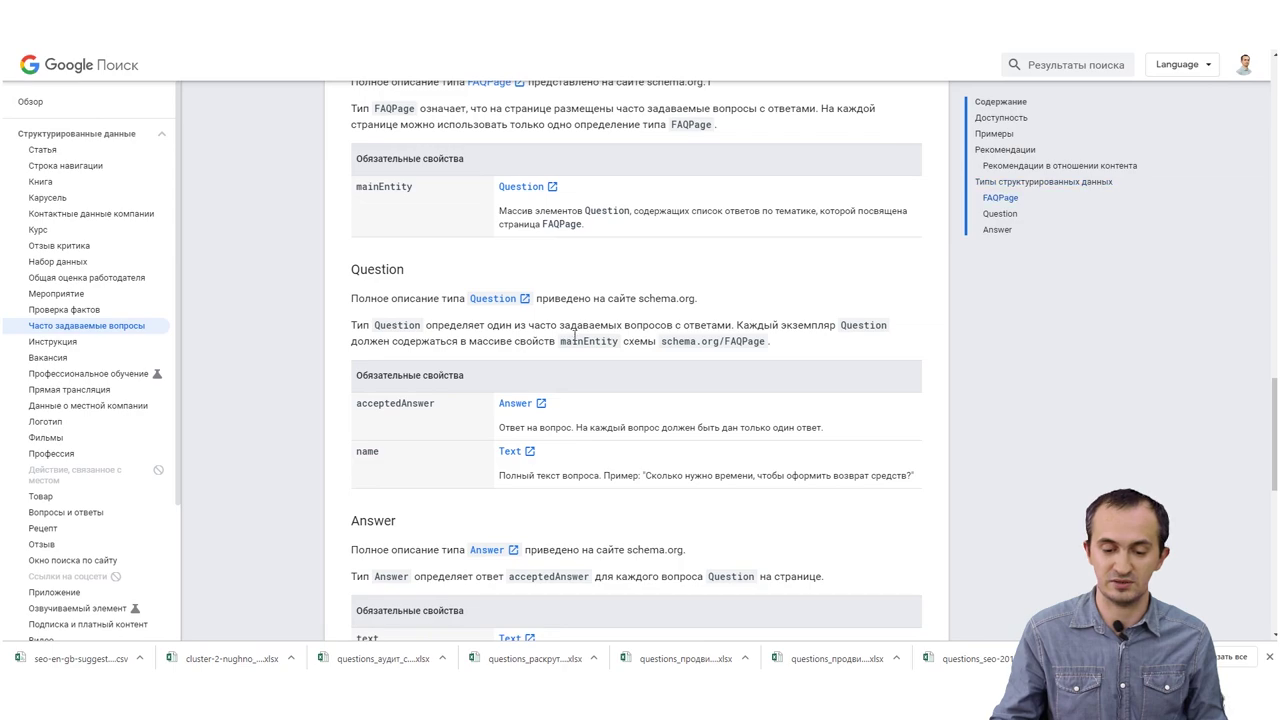
scroll(576, 343, "up", 1)
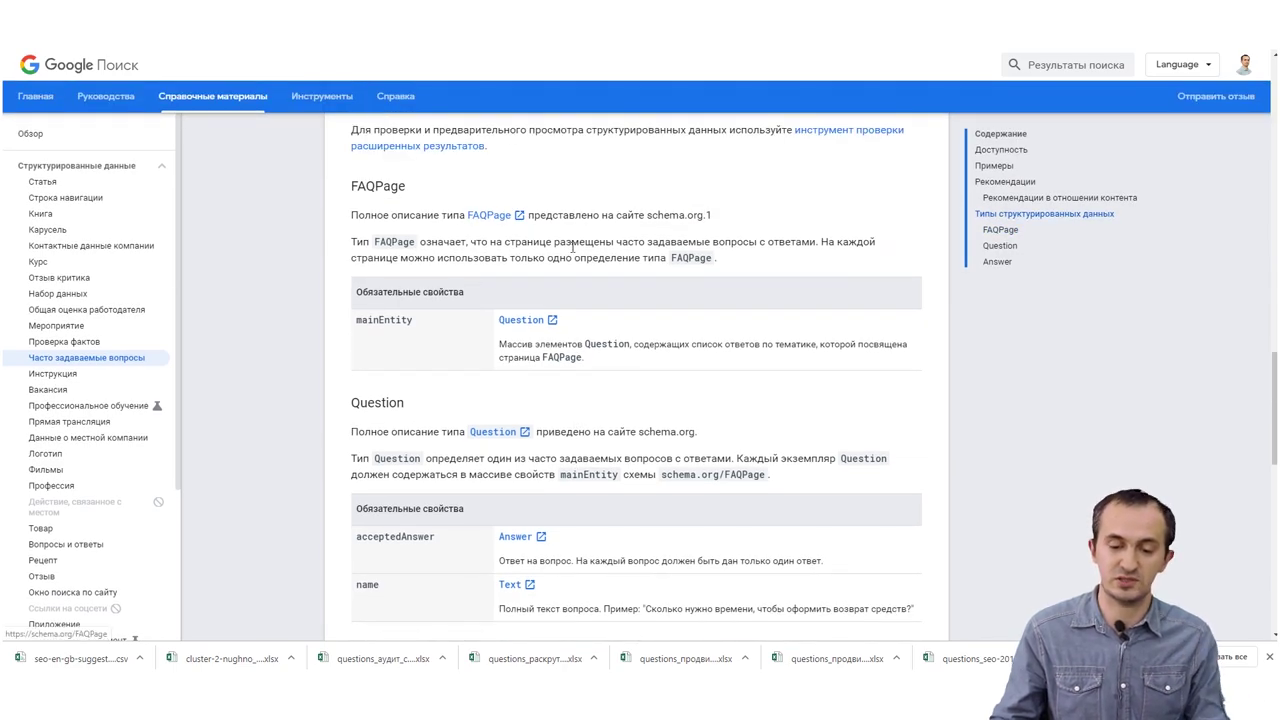
left_click(505, 216)
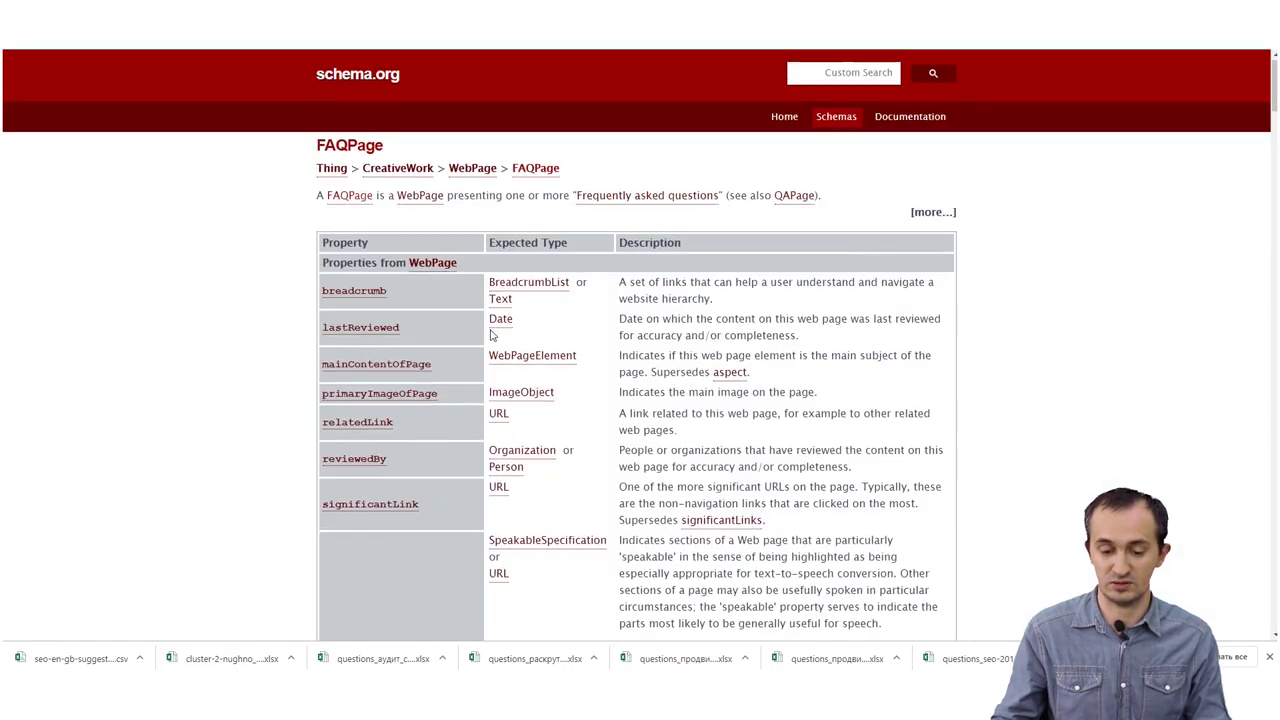
scroll(490, 335, "down", 9)
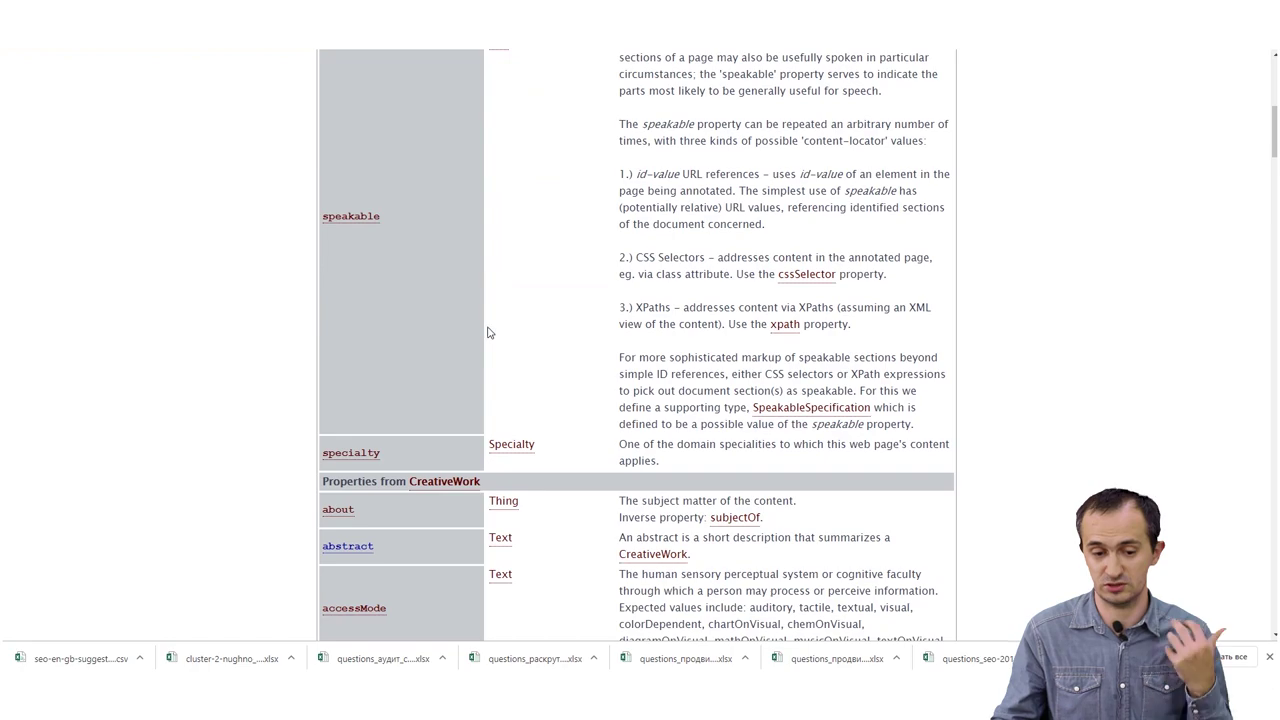
scroll(530, 307, "down", 8)
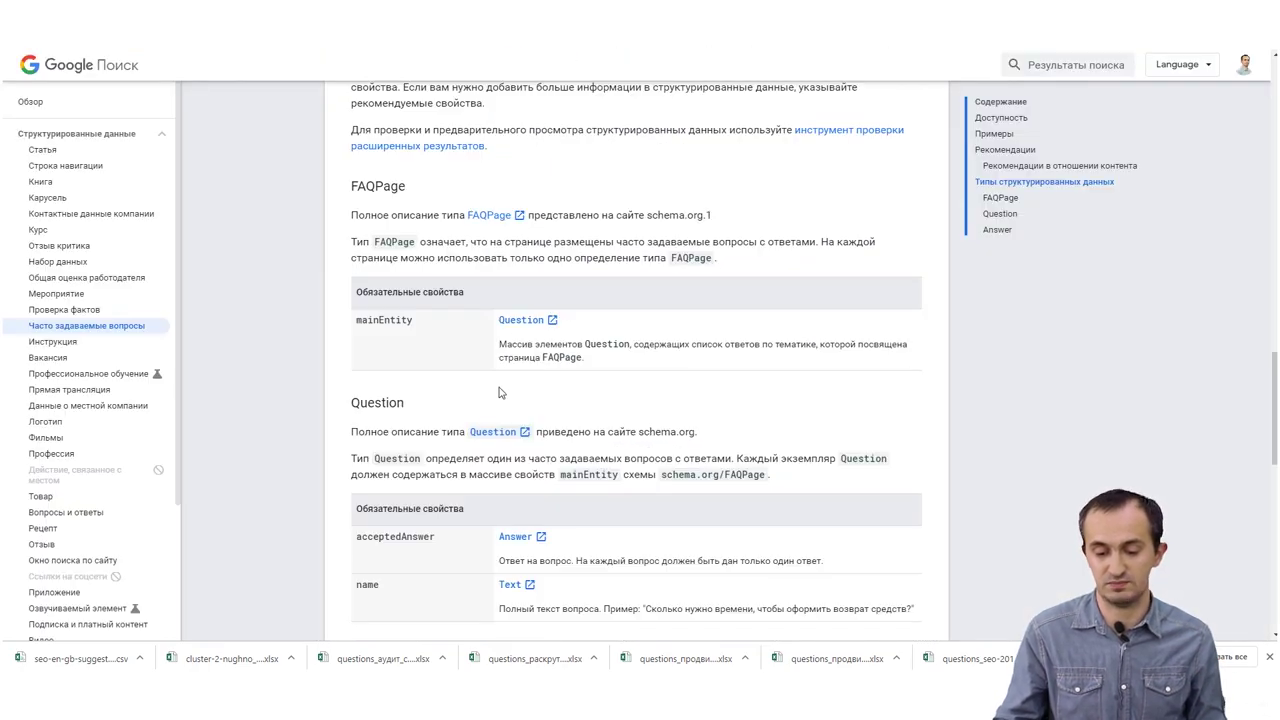
- Read the required properties of the Question and Answer types in Google's FAQ guide, marking the example question text
scroll(543, 437, "down", 5)
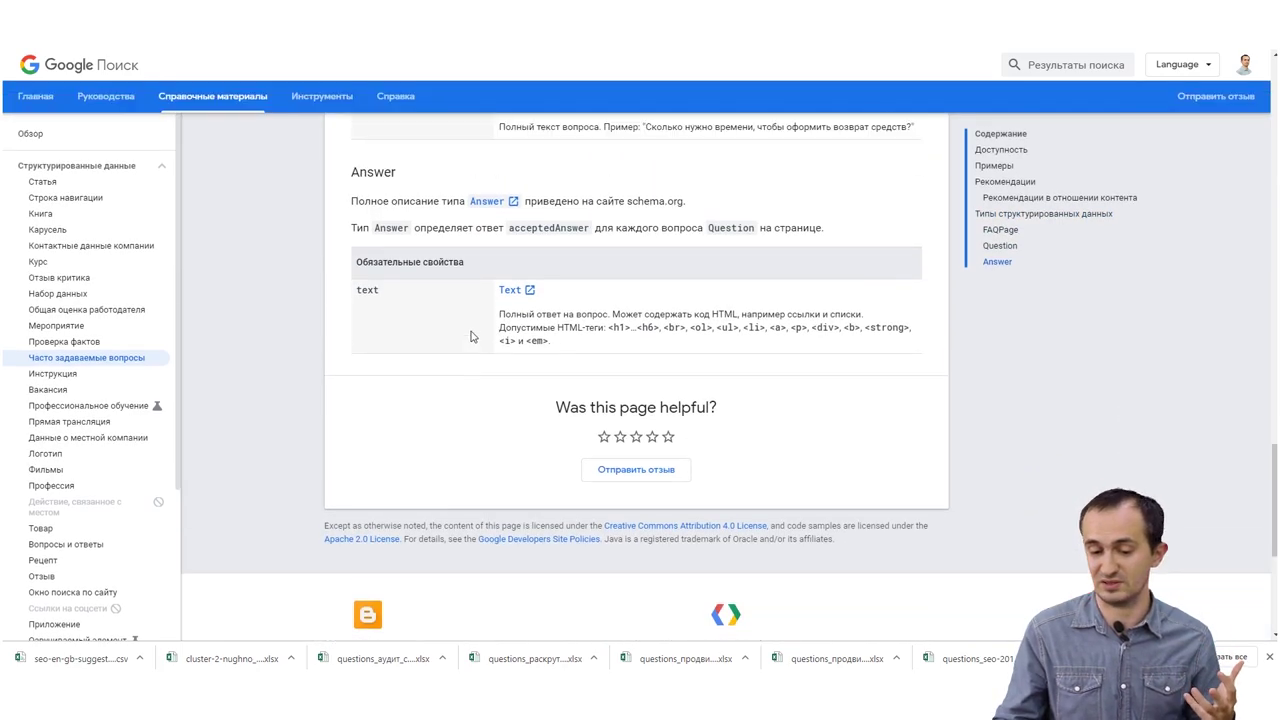
scroll(476, 335, "up", 3)
scroll(484, 338, "up", 1)
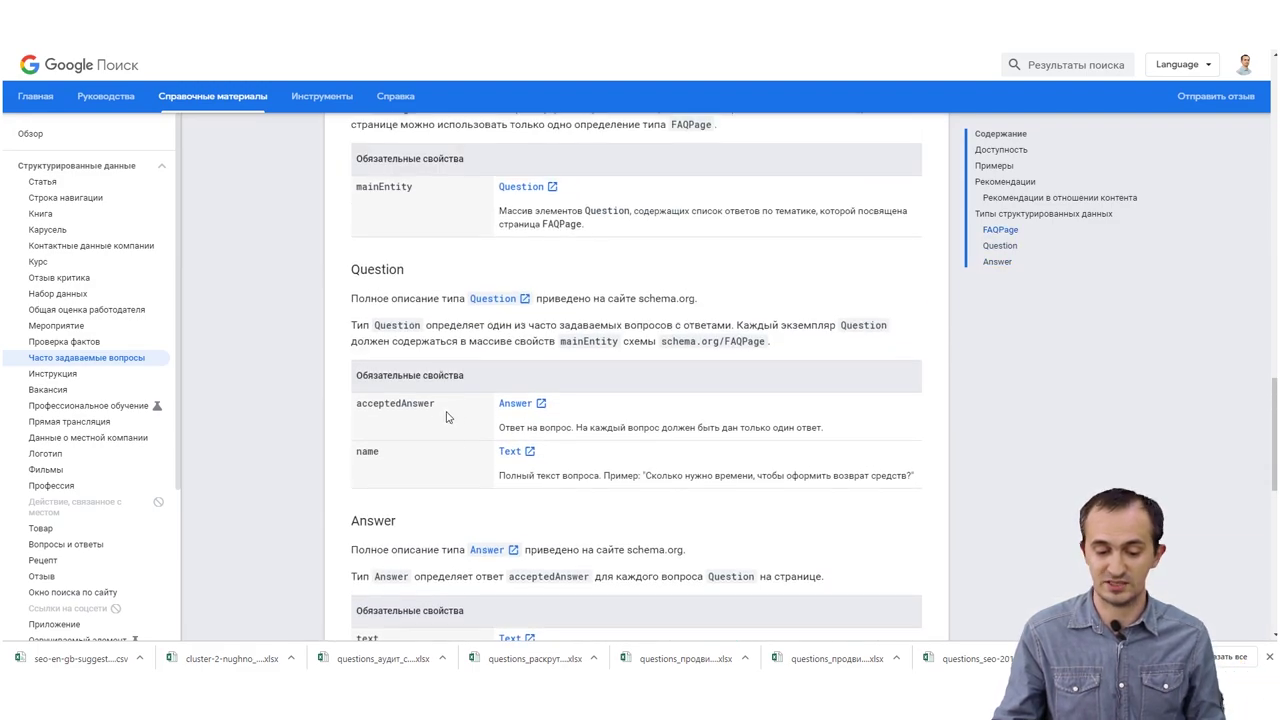
left_click_drag(592, 478, 915, 478)
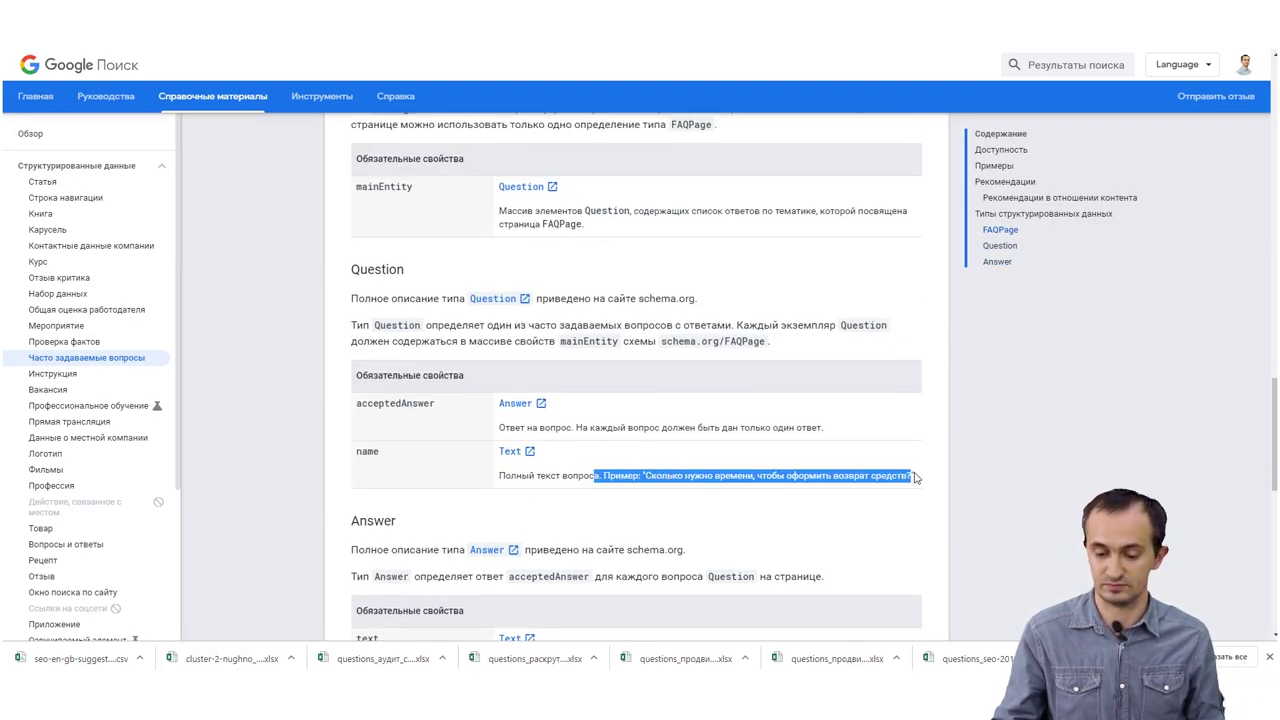
left_click(768, 418)
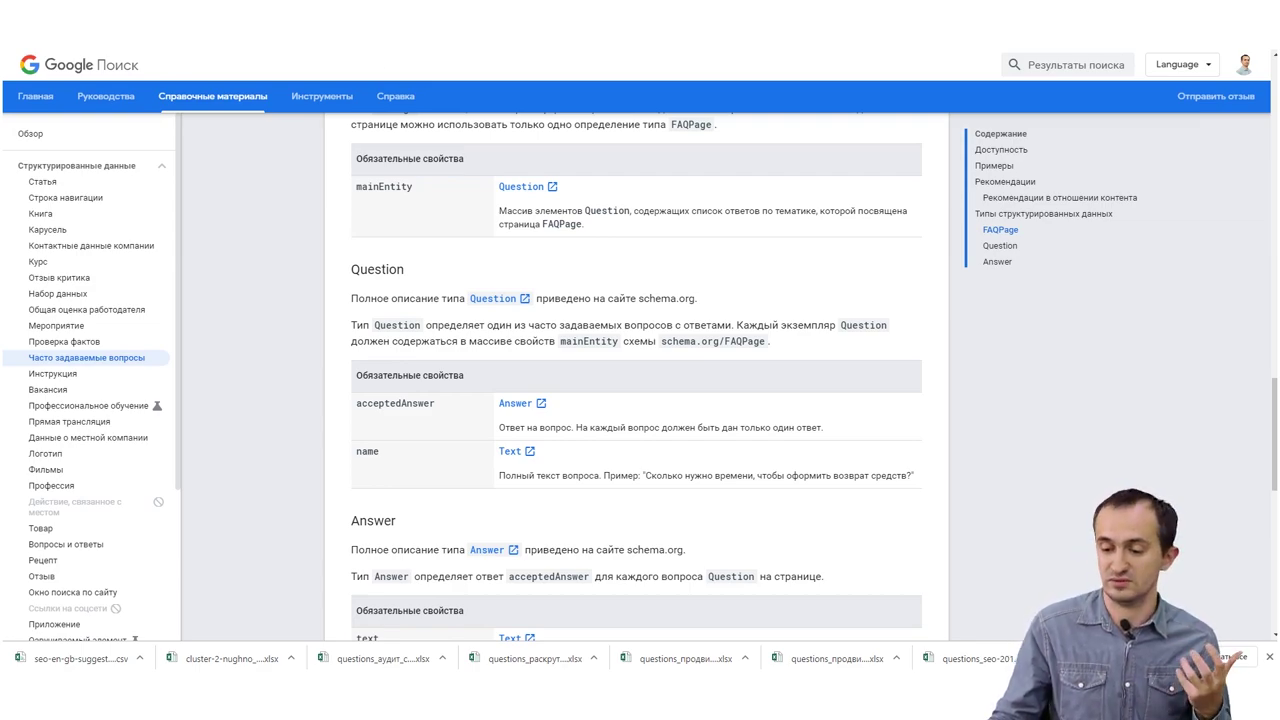
scroll(397, 217, "up", 20)
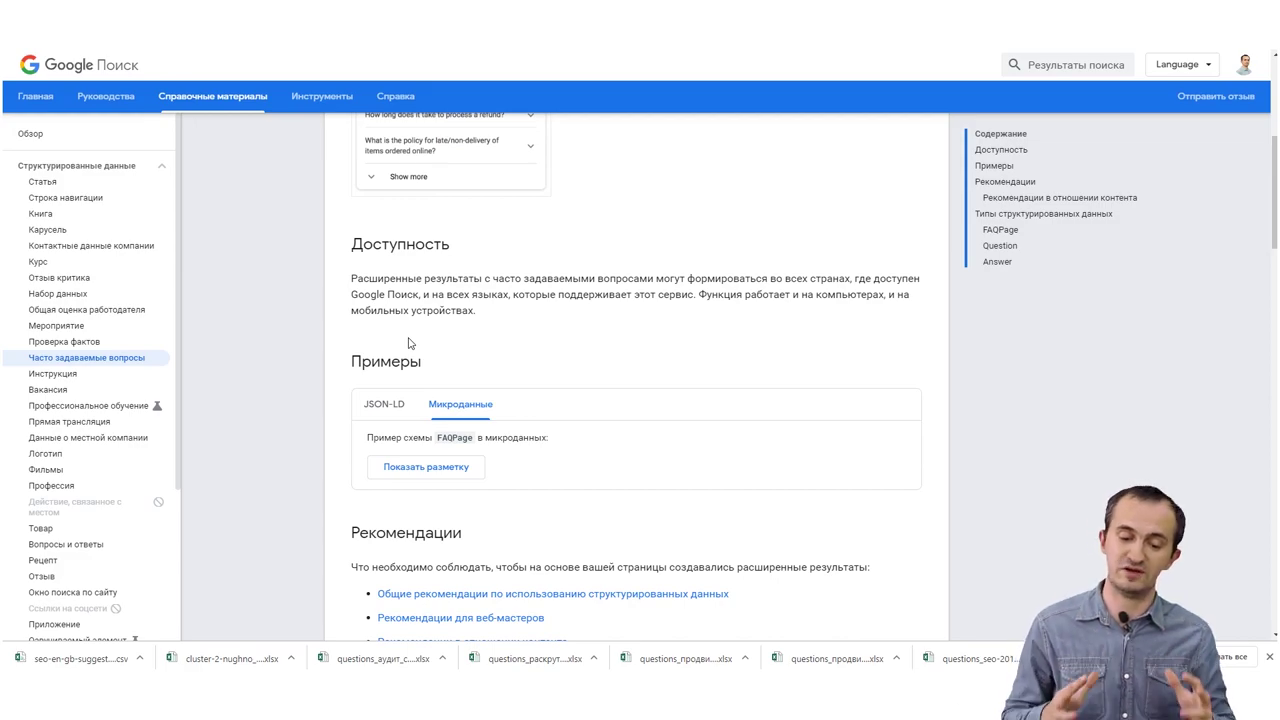
scroll(408, 343, "up", 6)
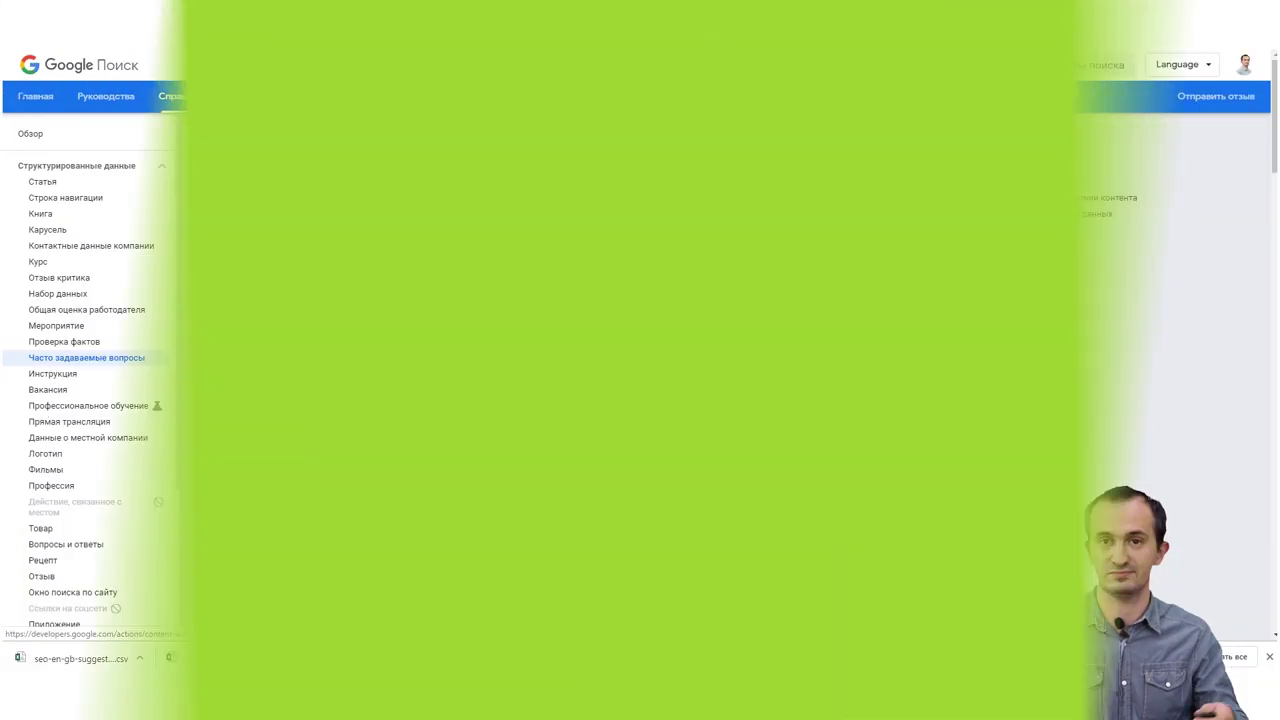